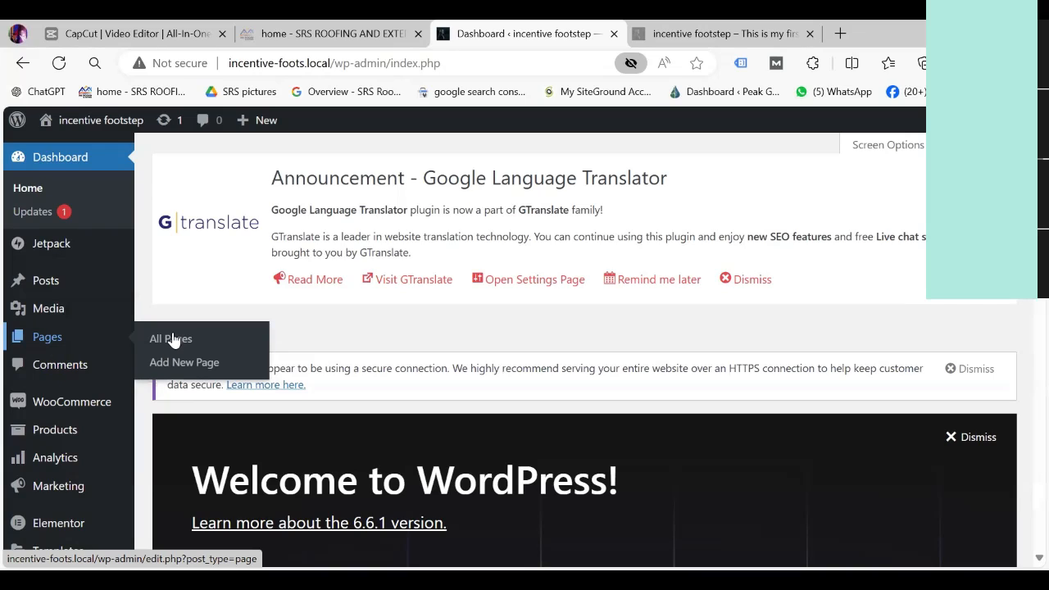
Step: Create a new page titled "Home", dismissing the block editor welcome guide, and publish it
{"action": "left_click", "coordinate": [185, 363]}
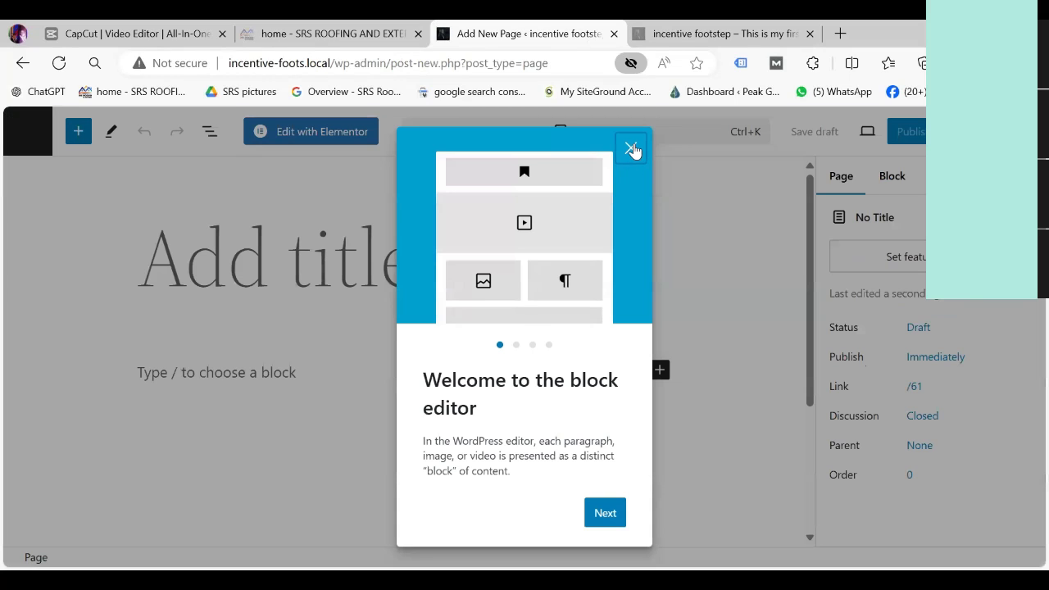
{"action": "left_click", "coordinate": [631, 147]}
{"action": "left_click", "coordinate": [242, 256]}
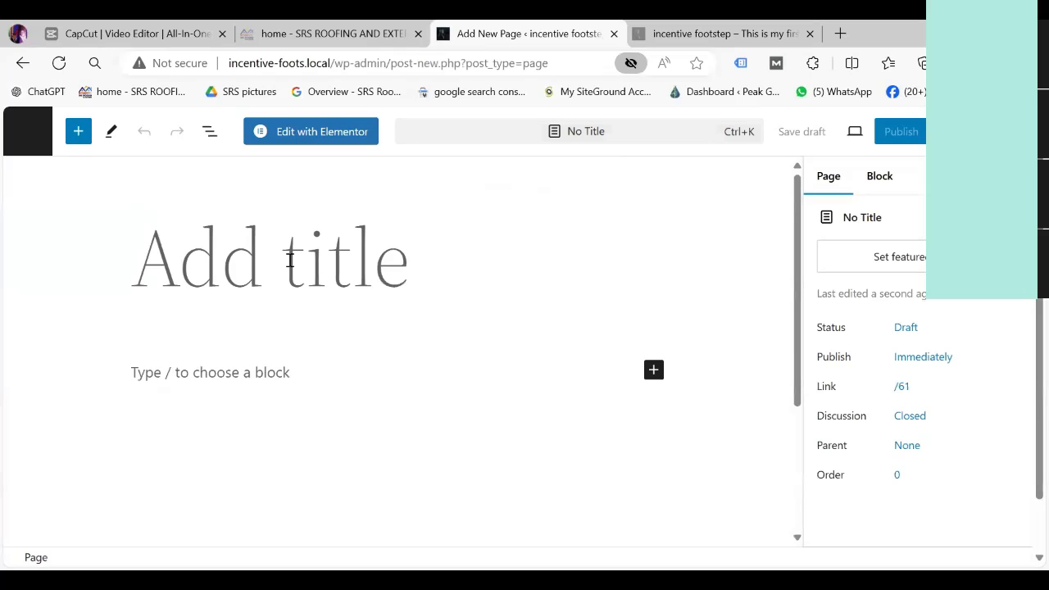
{"action": "type", "text": "Home"}
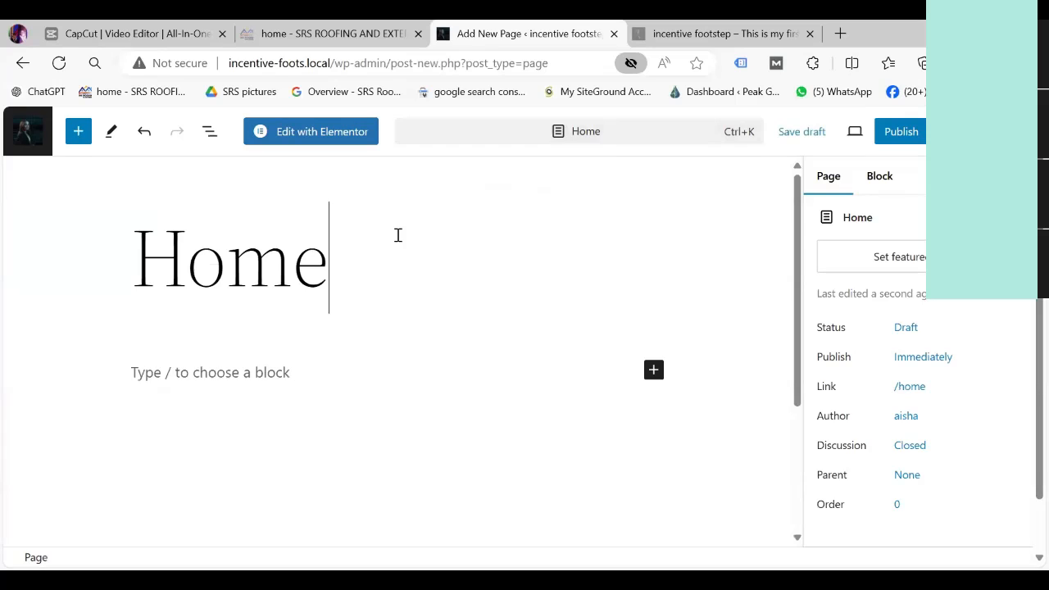
{"action": "left_click", "coordinate": [902, 134]}
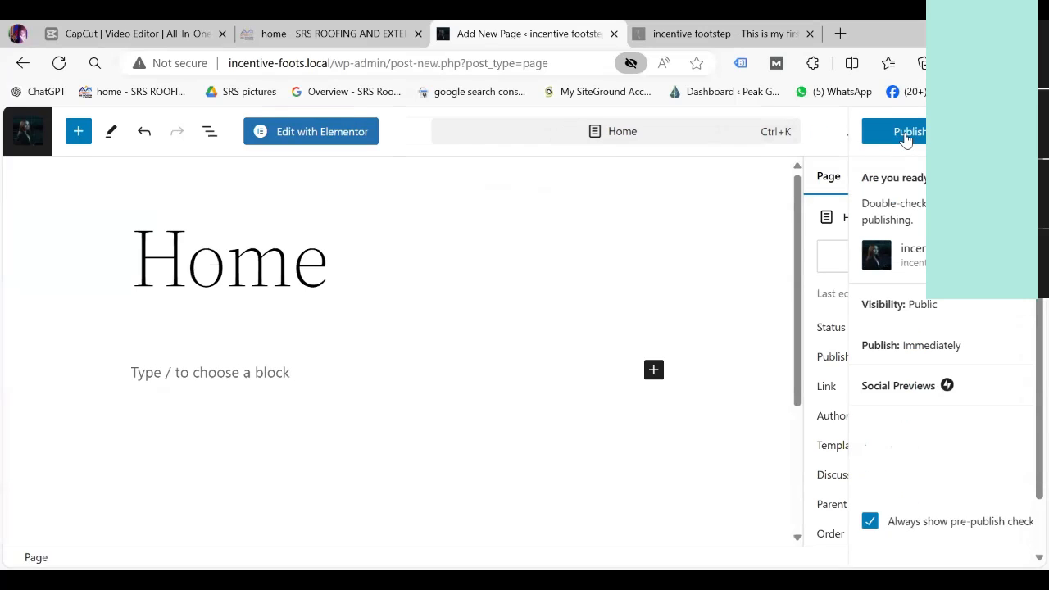
{"action": "left_click", "coordinate": [892, 135]}
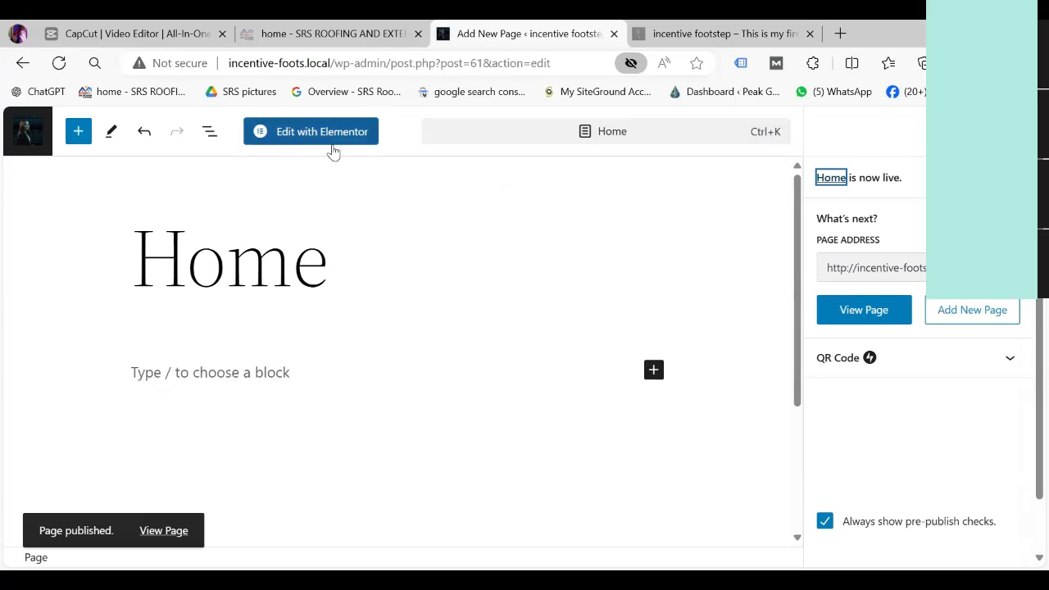
Step: Open the Home page for editing with Elementor, dismissing the AI promotion and closing the Structure panel
{"action": "left_click", "coordinate": [326, 136]}
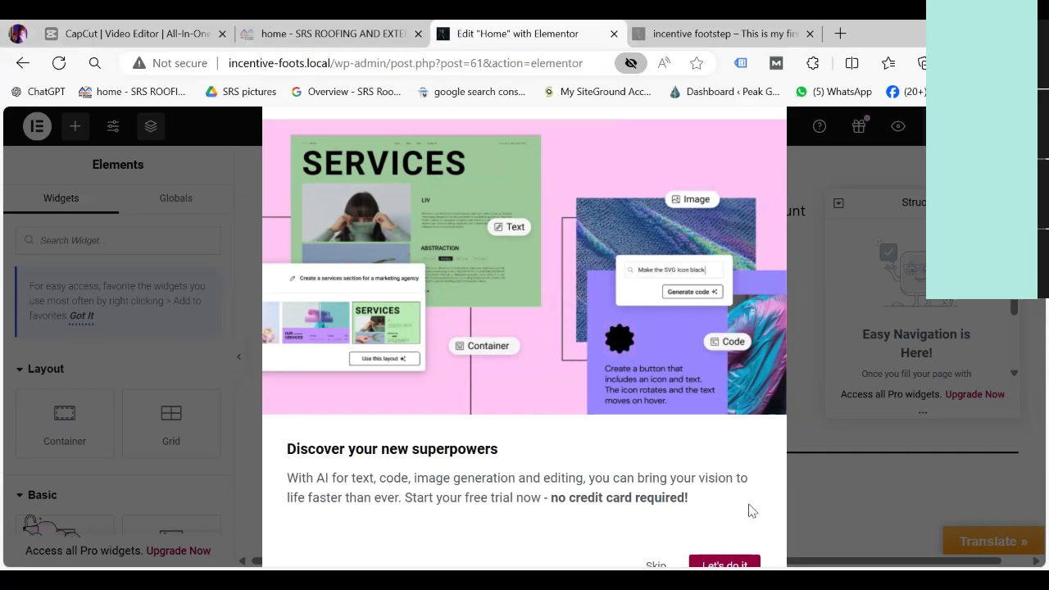
{"action": "left_click", "coordinate": [882, 341]}
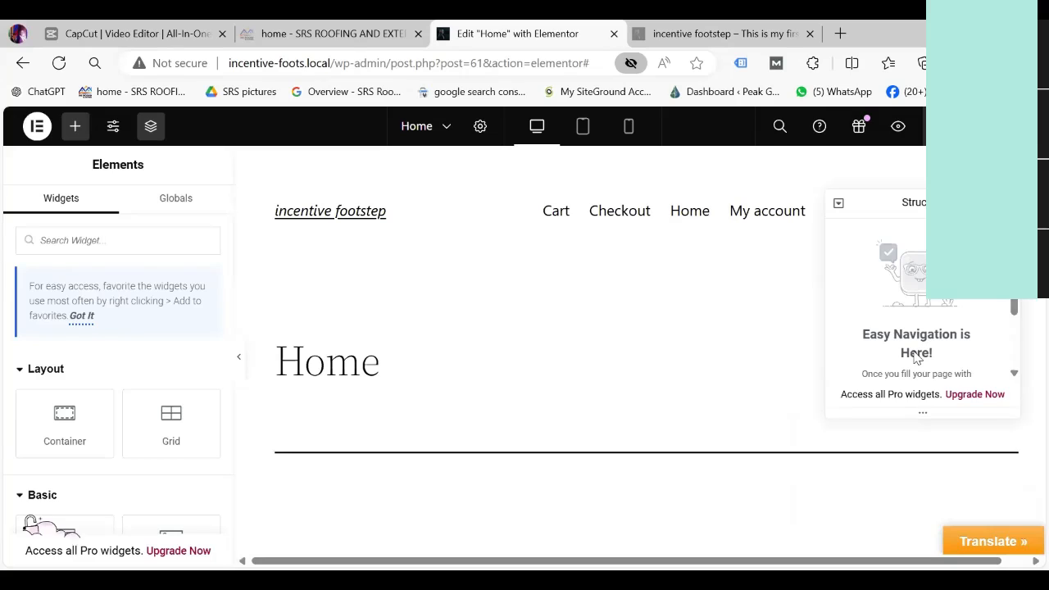
{"action": "key", "text": "ctrl+i"}
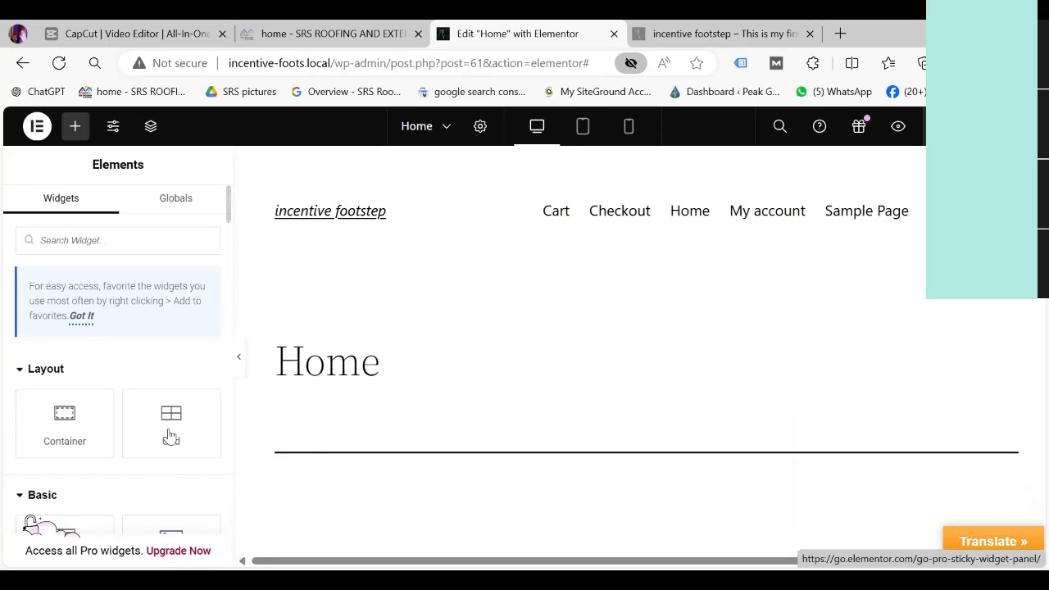
Step: Switch to the SRS Roofing and Exteriors website and examine the header and hero section of its home page
{"action": "mouse_move", "coordinate": [363, 32]}
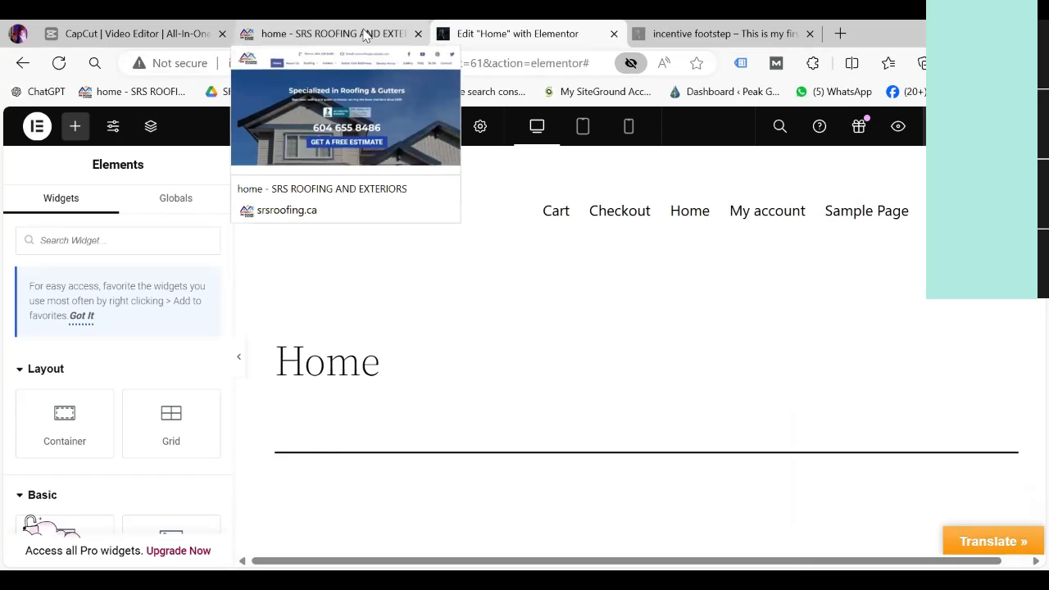
{"action": "left_click", "coordinate": [365, 34]}
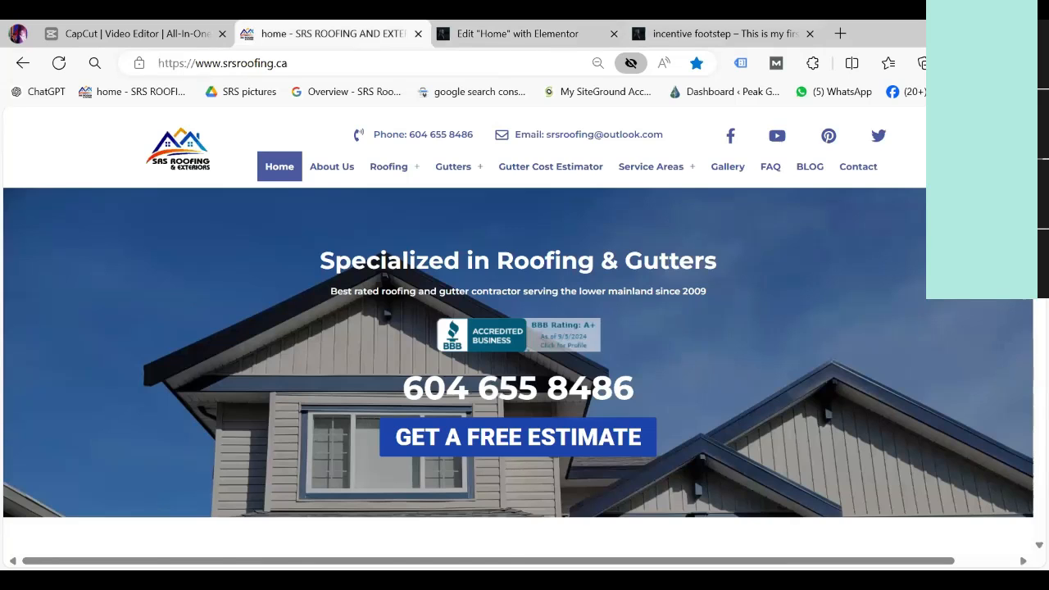
{"action": "scroll", "coordinate": [747, 233], "scroll_direction": "down", "scroll_amount": 2}
{"action": "scroll", "coordinate": [747, 233], "scroll_direction": "up", "scroll_amount": 3}
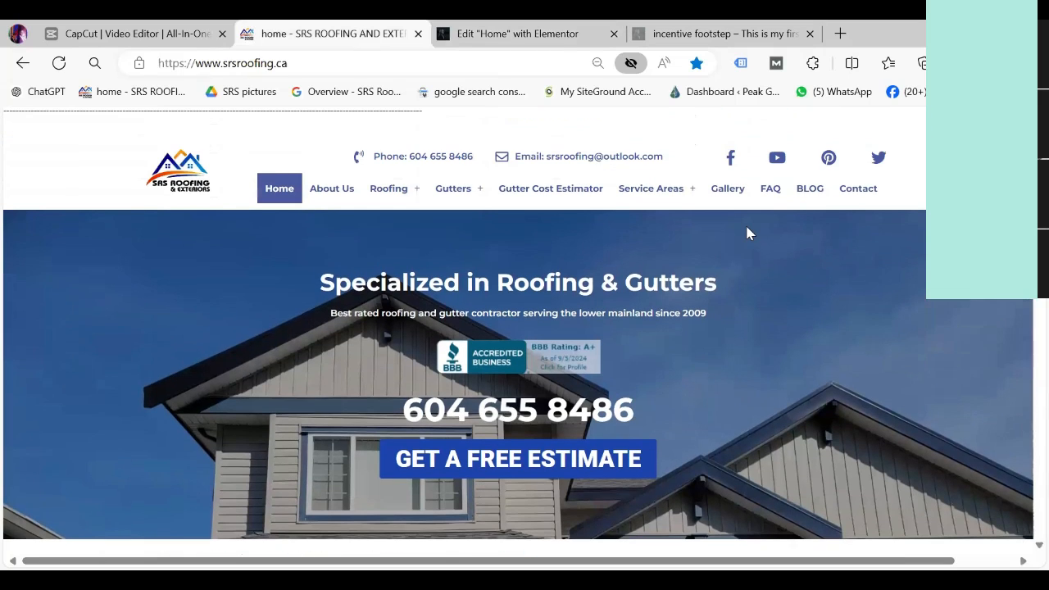
{"action": "scroll", "coordinate": [747, 230], "scroll_direction": "down", "scroll_amount": 1}
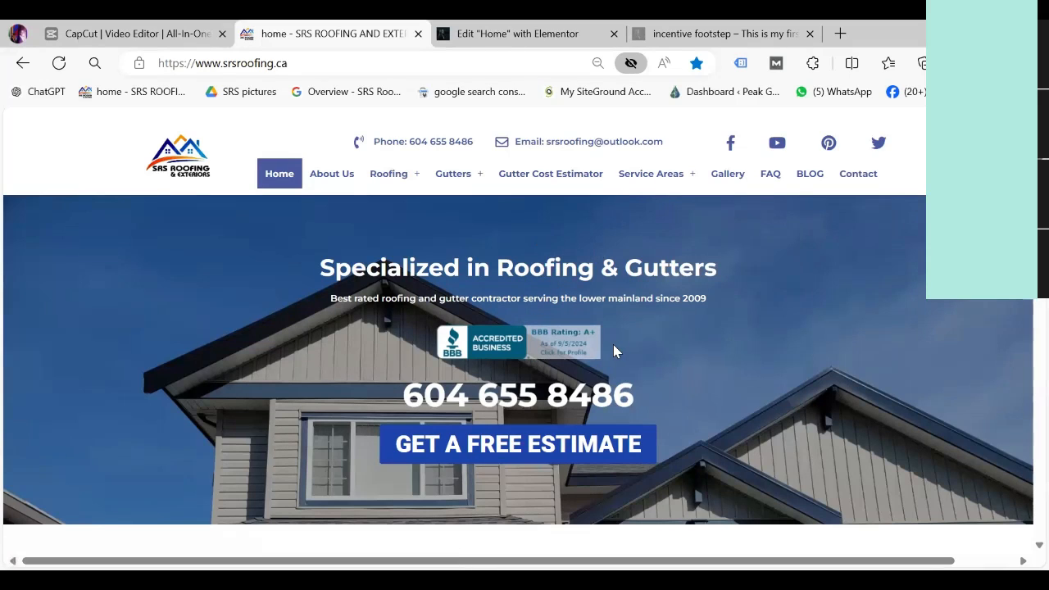
Step: Inspect the roofing home page with the developer tools and widen the responsive preview to 1620 pixels
{"action": "right_click", "coordinate": [678, 550]}
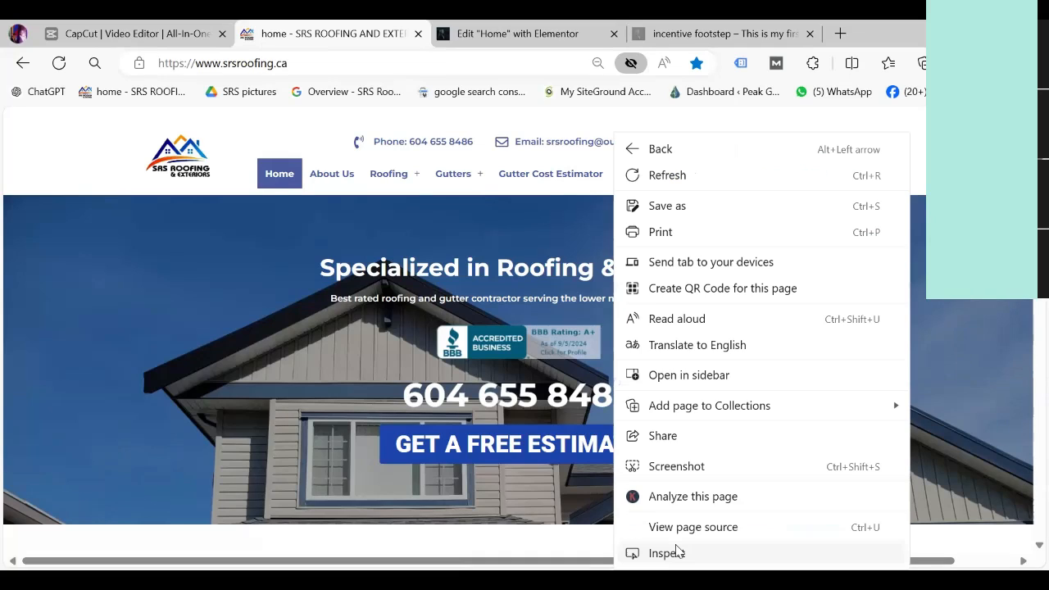
{"action": "left_click", "coordinate": [666, 552]}
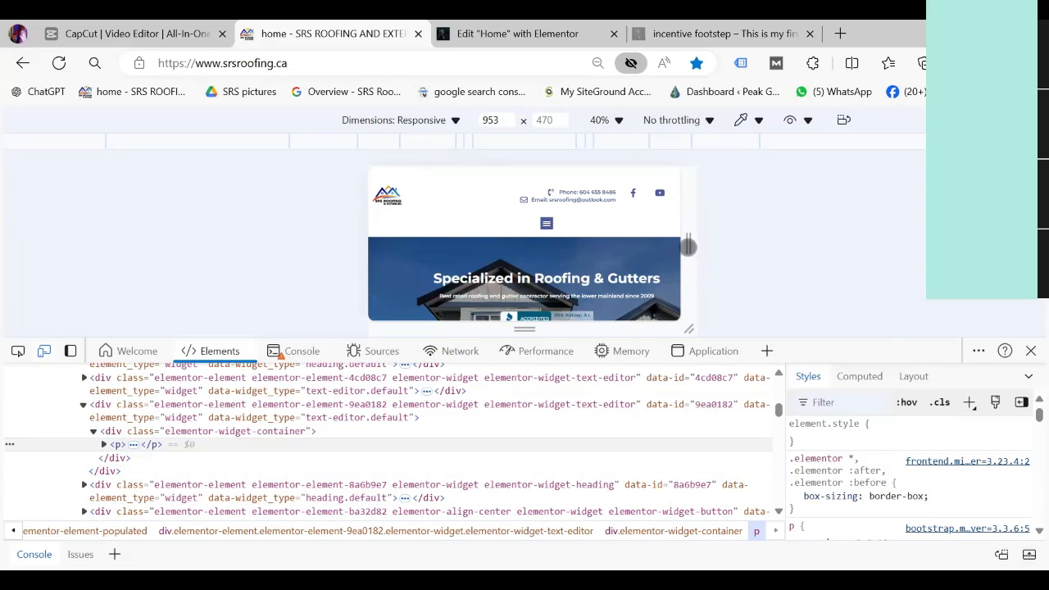
{"action": "left_click_drag", "start_coordinate": [688, 246], "coordinate": [799, 245]}
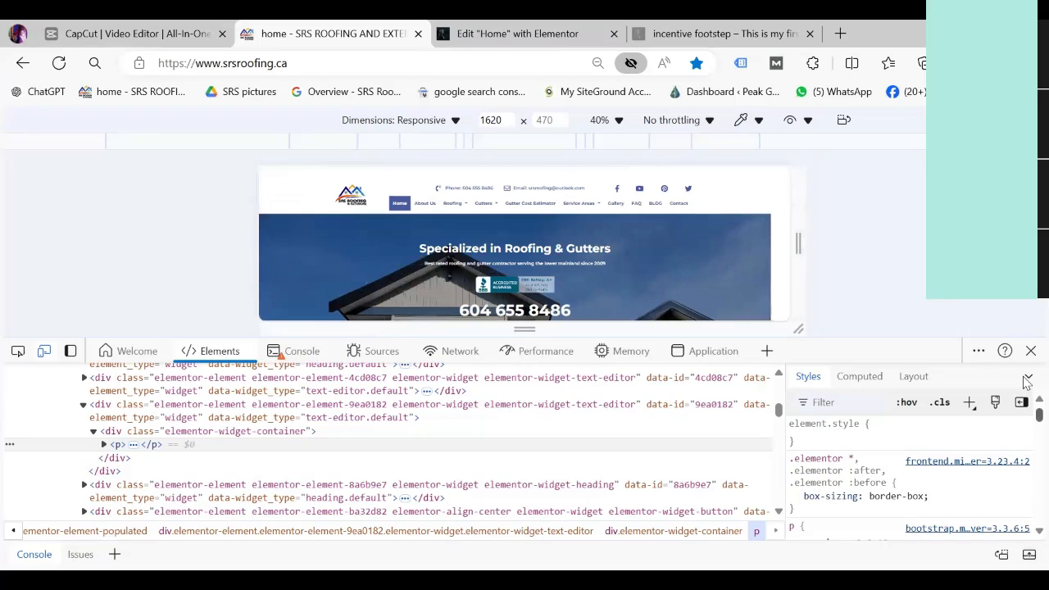
{"action": "scroll", "coordinate": [1027, 382], "scroll_direction": "down", "scroll_amount": 1}
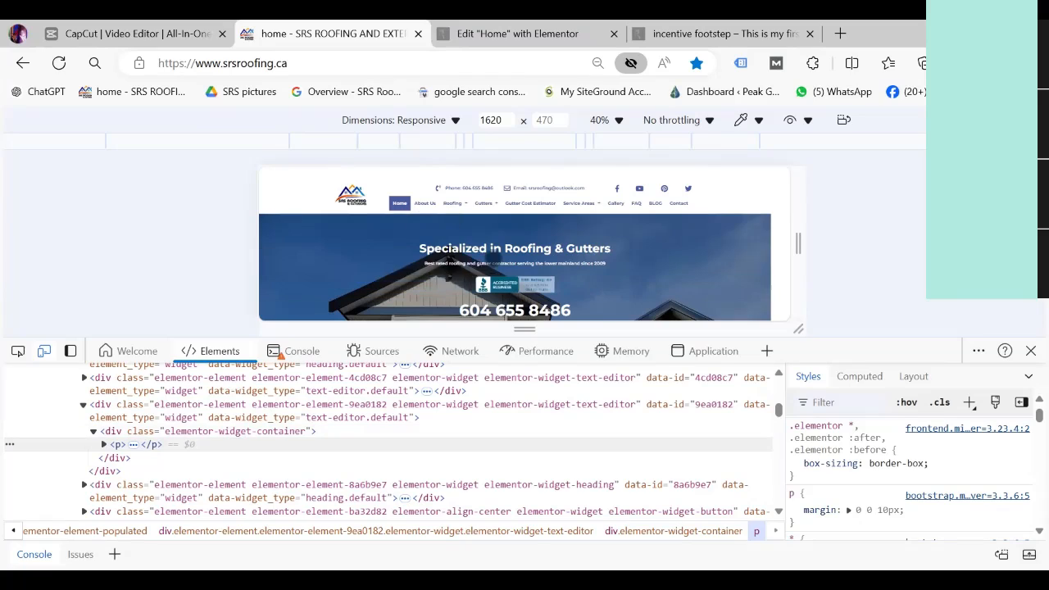
Step: Inspect the "Specialized in Roofing & Gutters" heading's h1 element in the page markup and view the actions available for it
{"action": "left_click", "coordinate": [15, 350]}
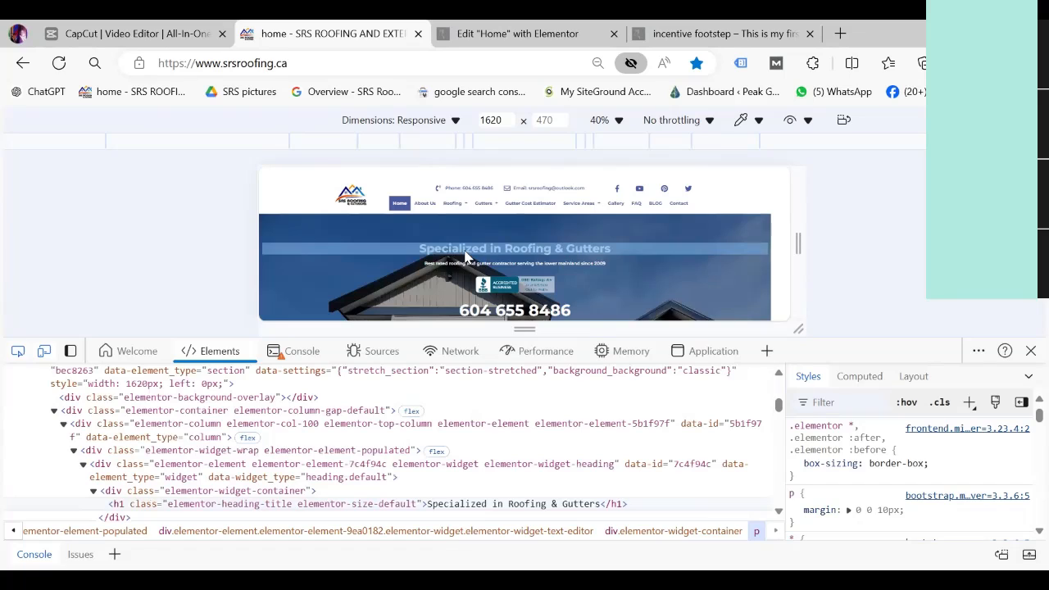
{"action": "left_click", "coordinate": [133, 506]}
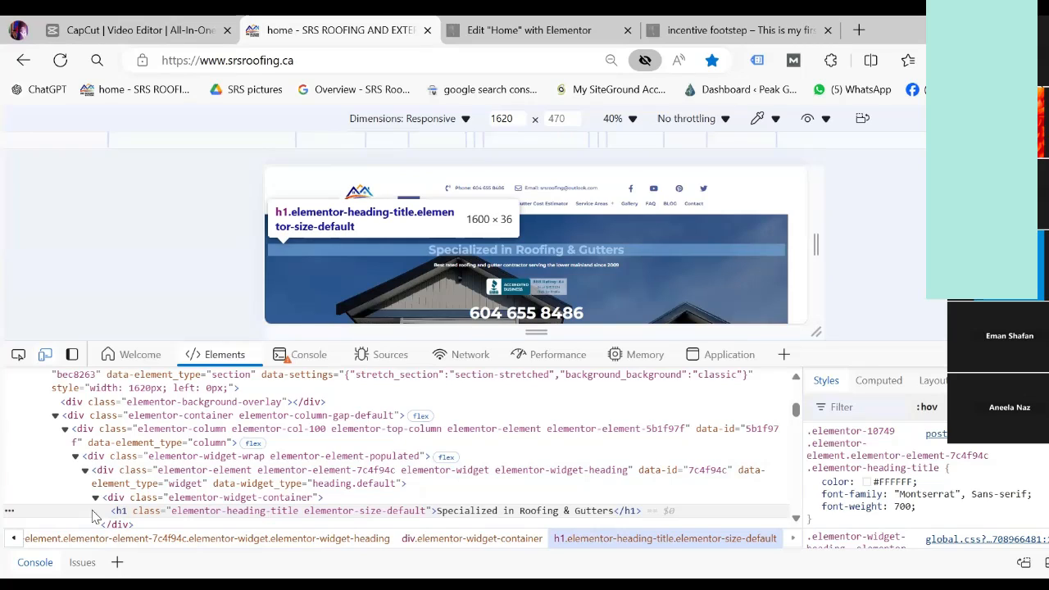
{"action": "right_click", "coordinate": [10, 519]}
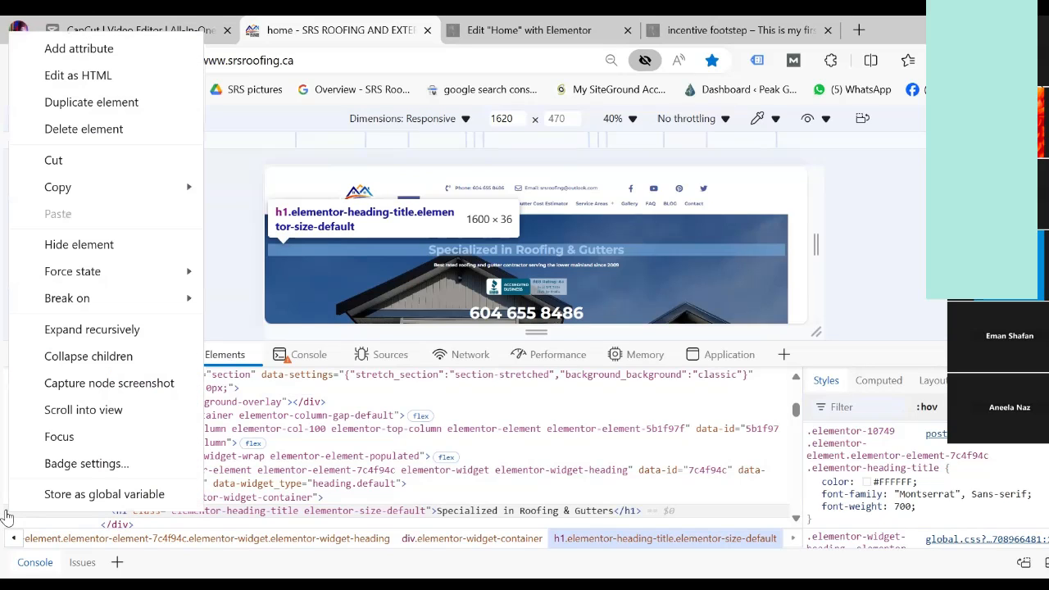
{"action": "right_click", "coordinate": [6, 517]}
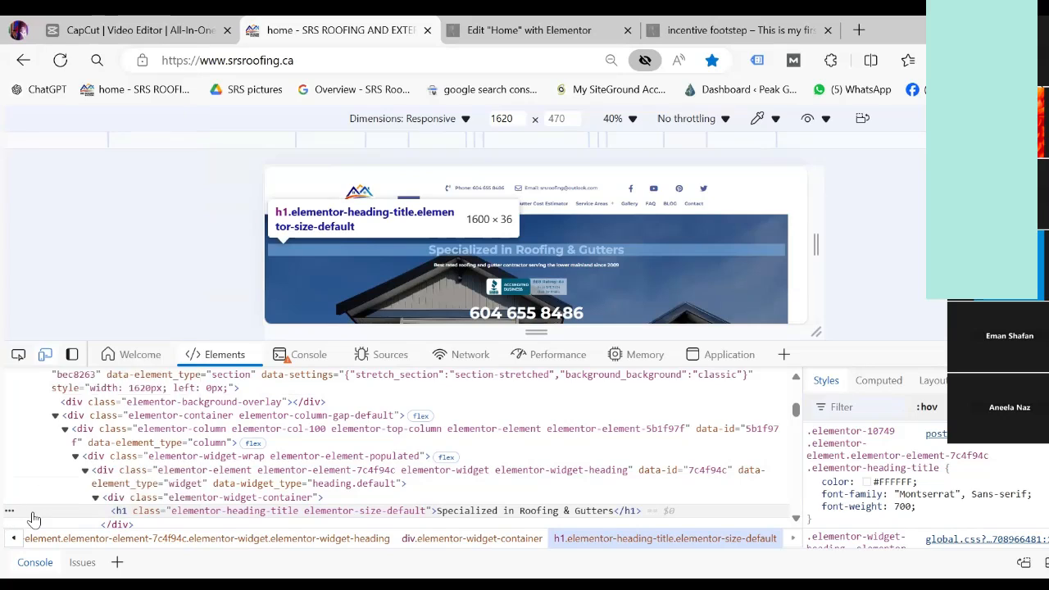
{"action": "right_click", "coordinate": [25, 517]}
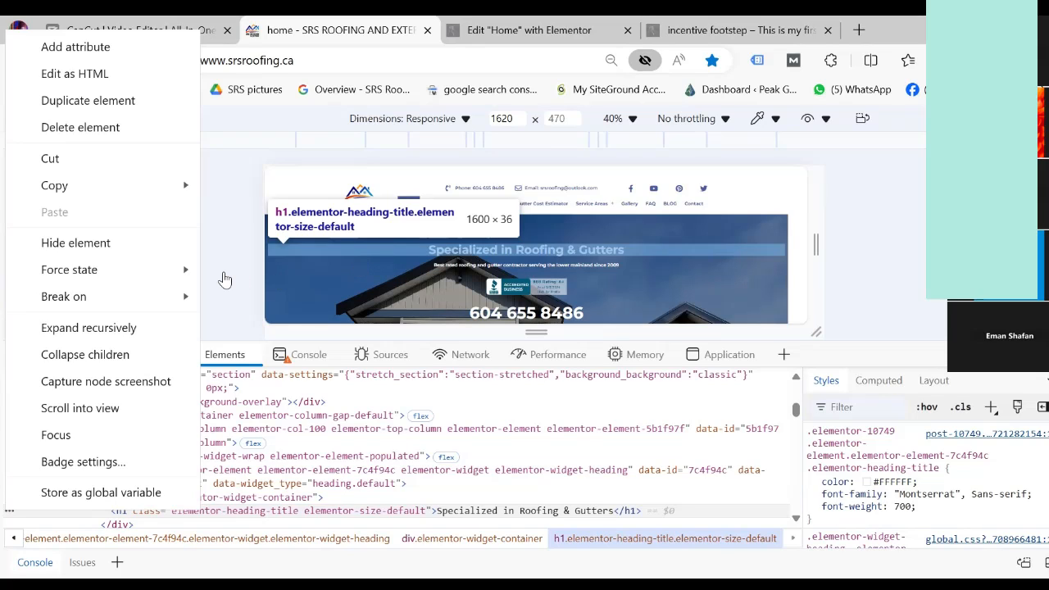
{"action": "left_click", "coordinate": [225, 280]}
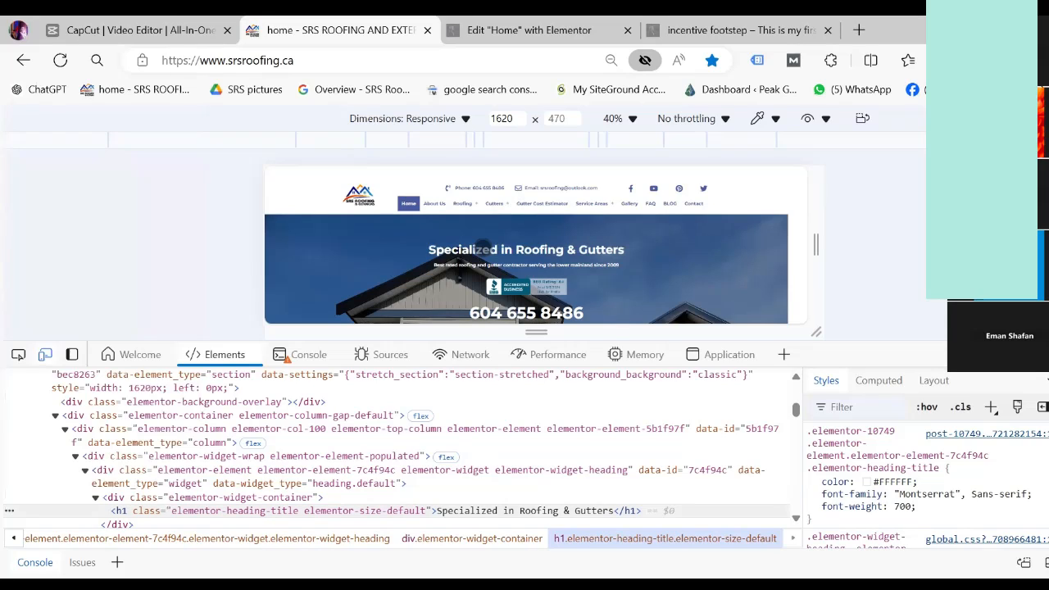
Step: Return to the Home page in the Elementor editor and examine its header, title, empty widget area and footer
{"action": "left_click", "coordinate": [584, 22]}
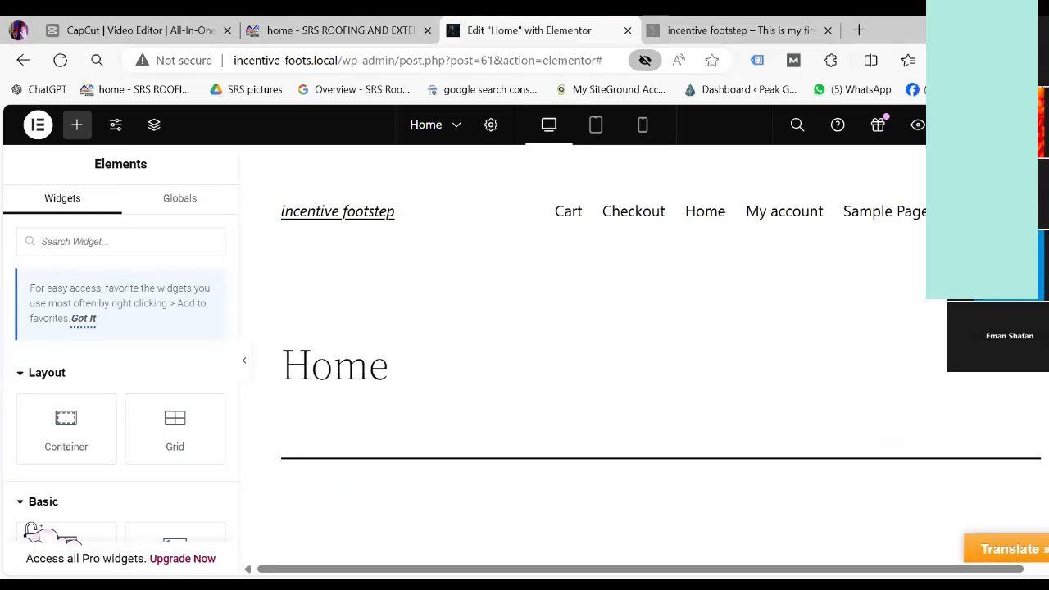
{"action": "double_click", "coordinate": [328, 365]}
{"action": "left_click", "coordinate": [123, 241]}
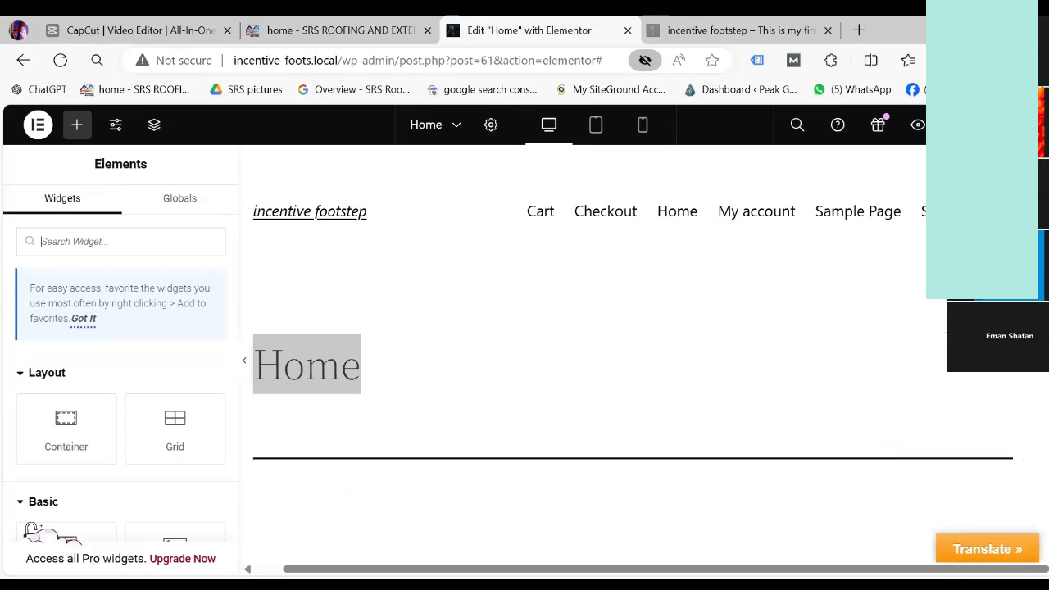
{"action": "scroll", "coordinate": [1047, 478], "scroll_direction": "down", "scroll_amount": 5}
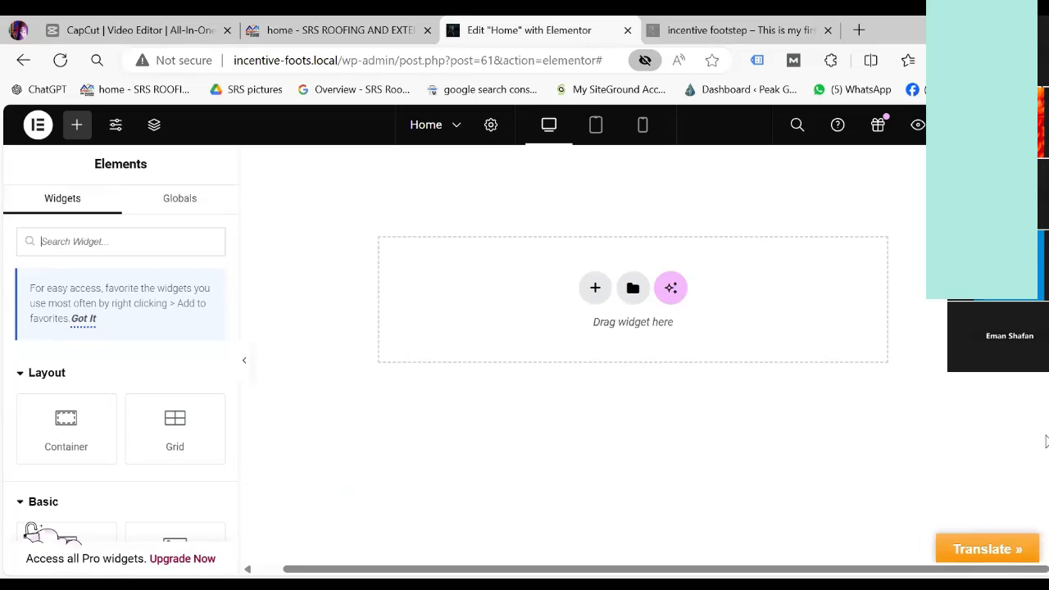
{"action": "scroll", "coordinate": [1046, 439], "scroll_direction": "up", "scroll_amount": 3}
{"action": "scroll", "coordinate": [1047, 488], "scroll_direction": "down", "scroll_amount": 3}
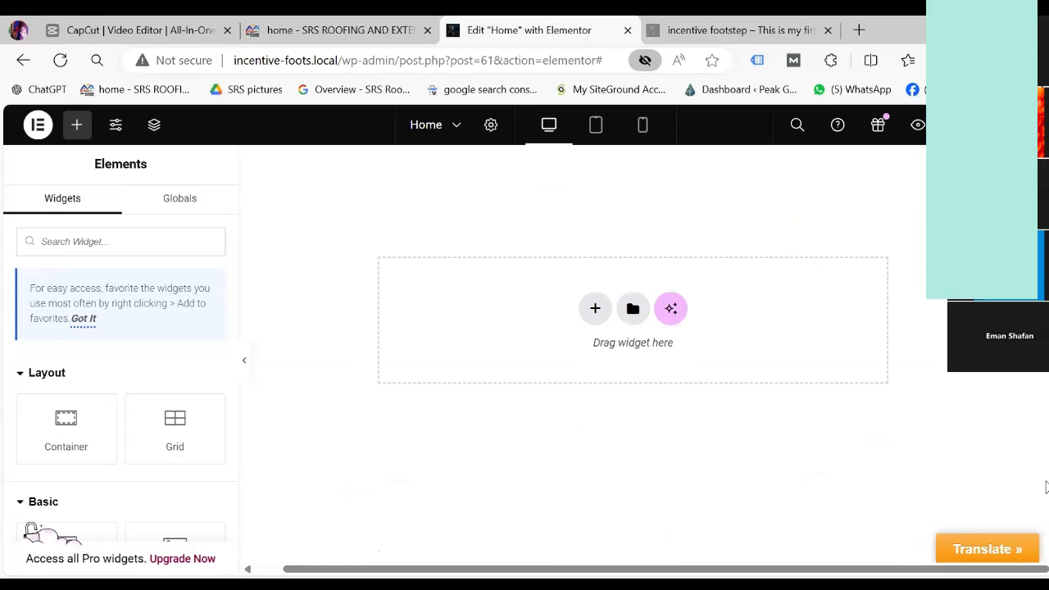
{"action": "scroll", "coordinate": [1047, 488], "scroll_direction": "down", "scroll_amount": 2}
{"action": "scroll", "coordinate": [340, 213], "scroll_direction": "up", "scroll_amount": 6}
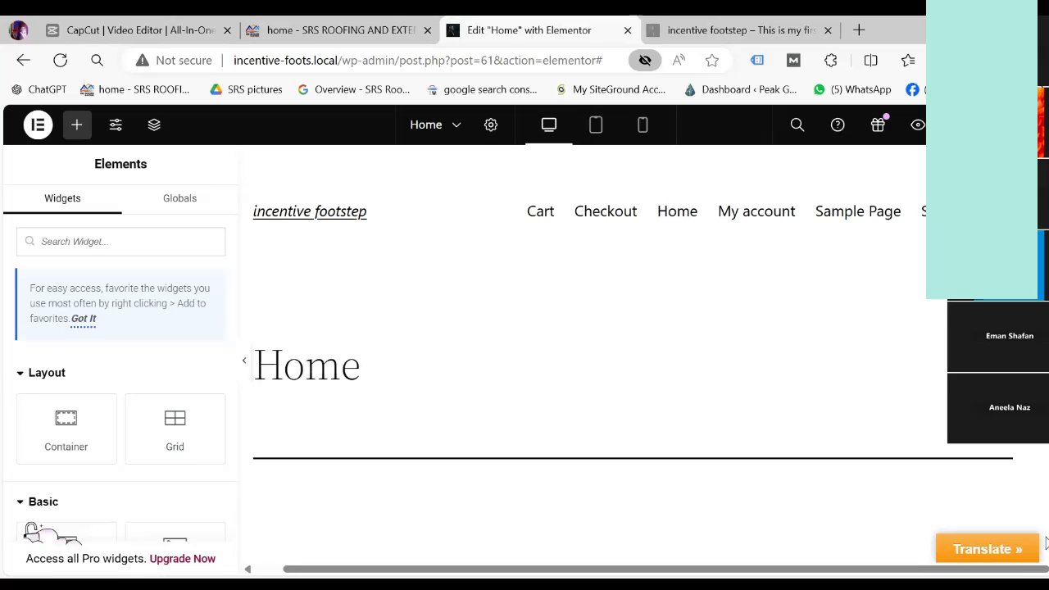
{"action": "scroll", "coordinate": [1046, 457], "scroll_direction": "down", "scroll_amount": 5}
{"action": "scroll", "coordinate": [340, 379], "scroll_direction": "down", "scroll_amount": 1}
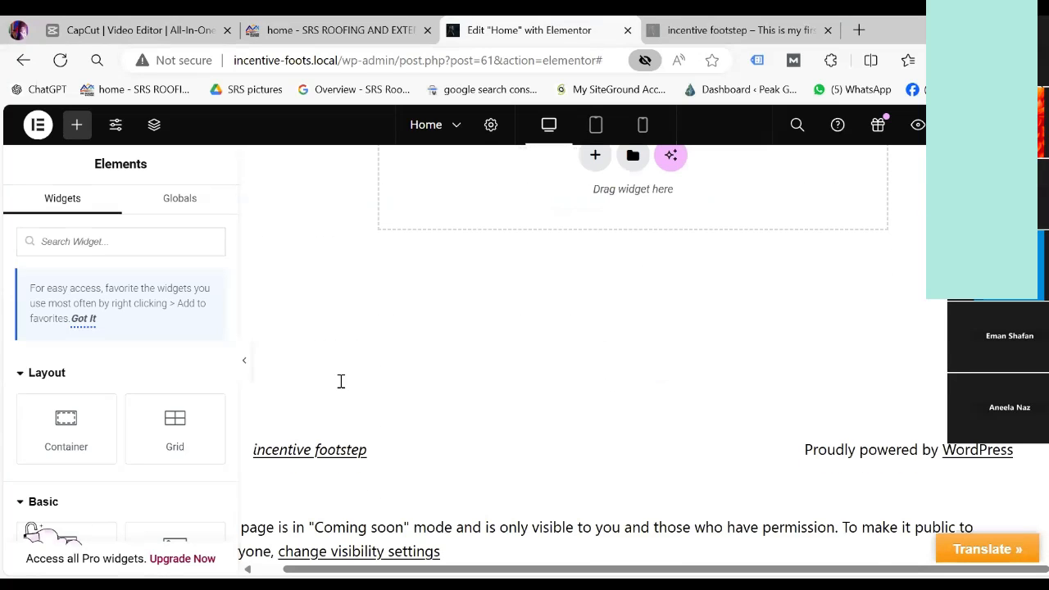
{"action": "scroll", "coordinate": [295, 361], "scroll_direction": "up", "scroll_amount": 5}
{"action": "scroll", "coordinate": [338, 366], "scroll_direction": "up", "scroll_amount": 2}
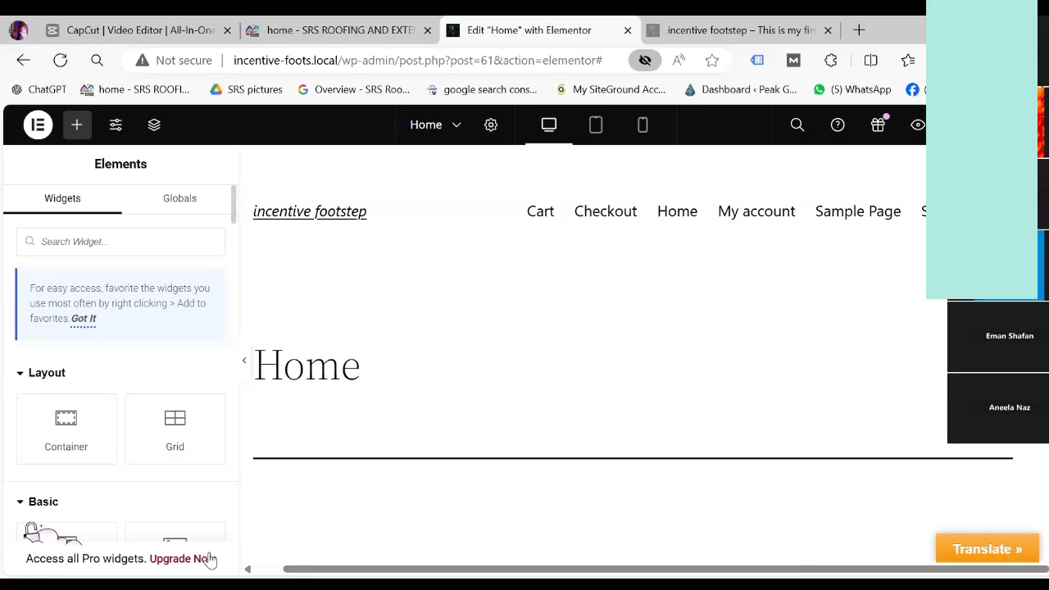
Step: Turn on Hide Title in the Home page's general settings
{"action": "left_click", "coordinate": [116, 125]}
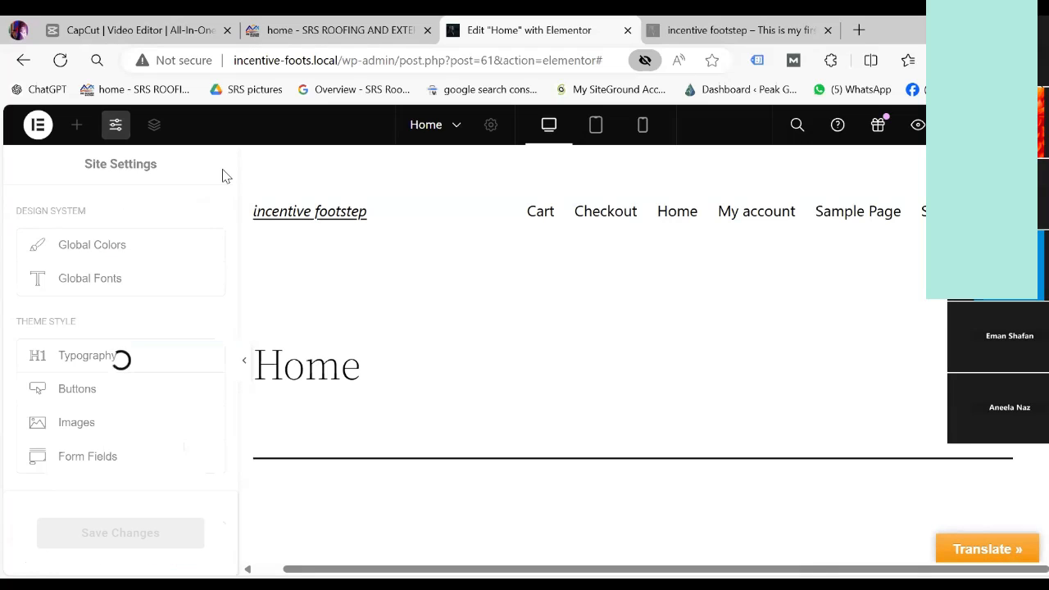
{"action": "left_click", "coordinate": [491, 127]}
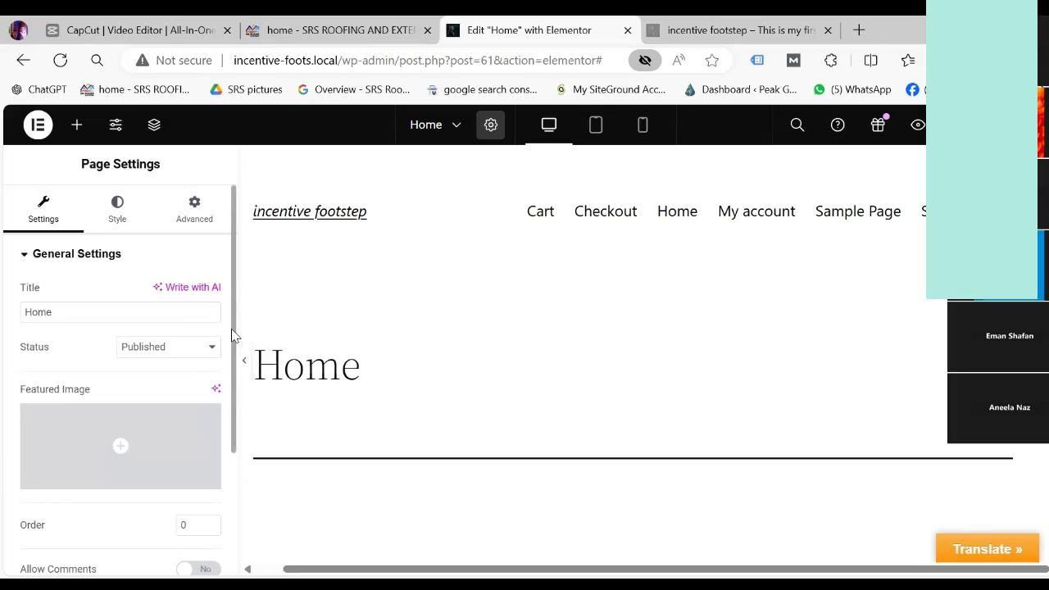
{"action": "scroll", "coordinate": [231, 345], "scroll_direction": "down", "scroll_amount": 2}
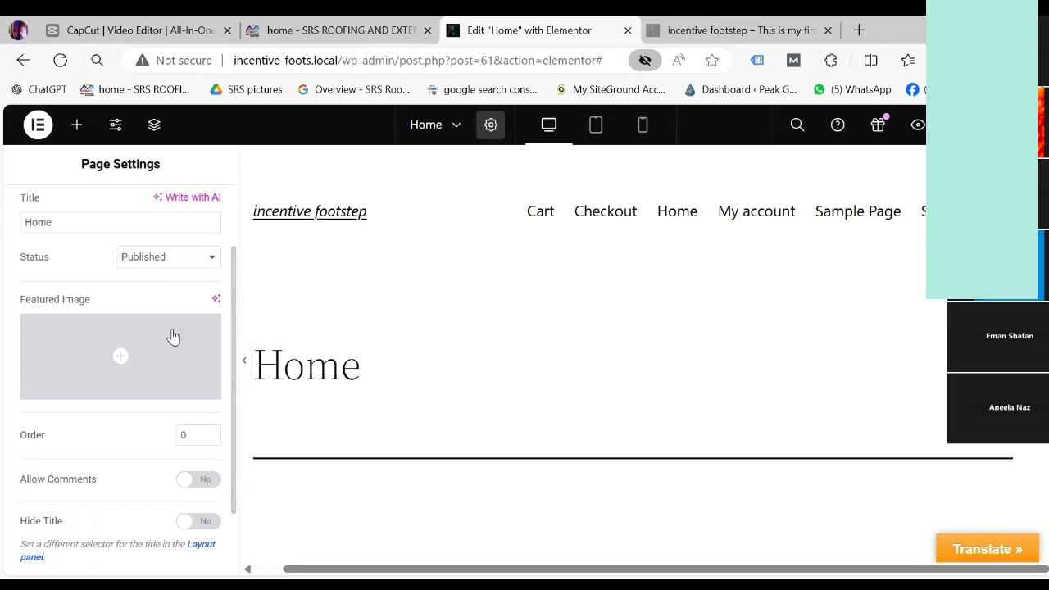
{"action": "mouse_move", "coordinate": [164, 348]}
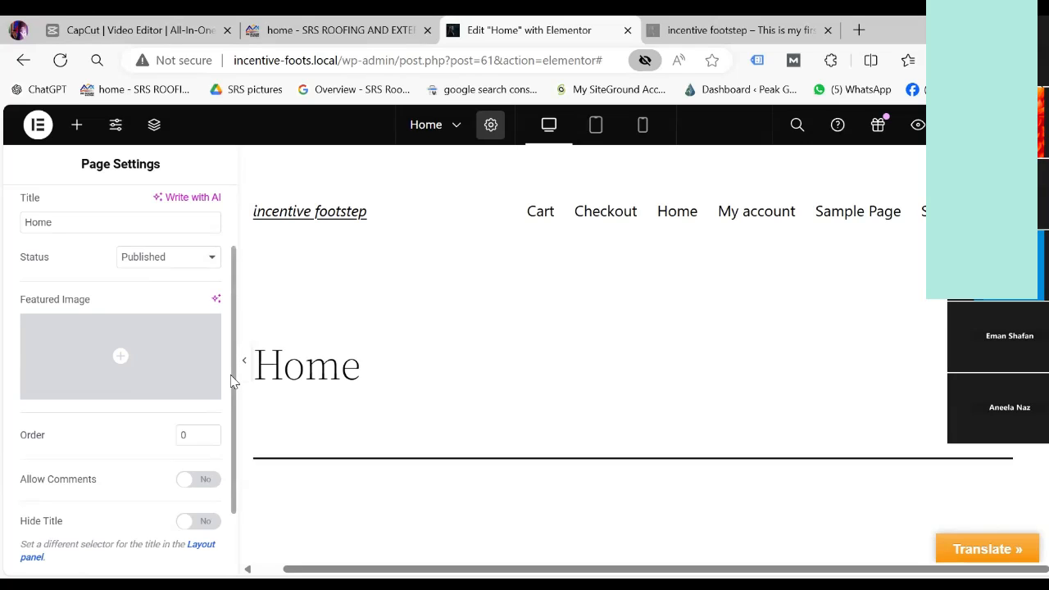
{"action": "scroll", "coordinate": [235, 406], "scroll_direction": "down", "scroll_amount": 2}
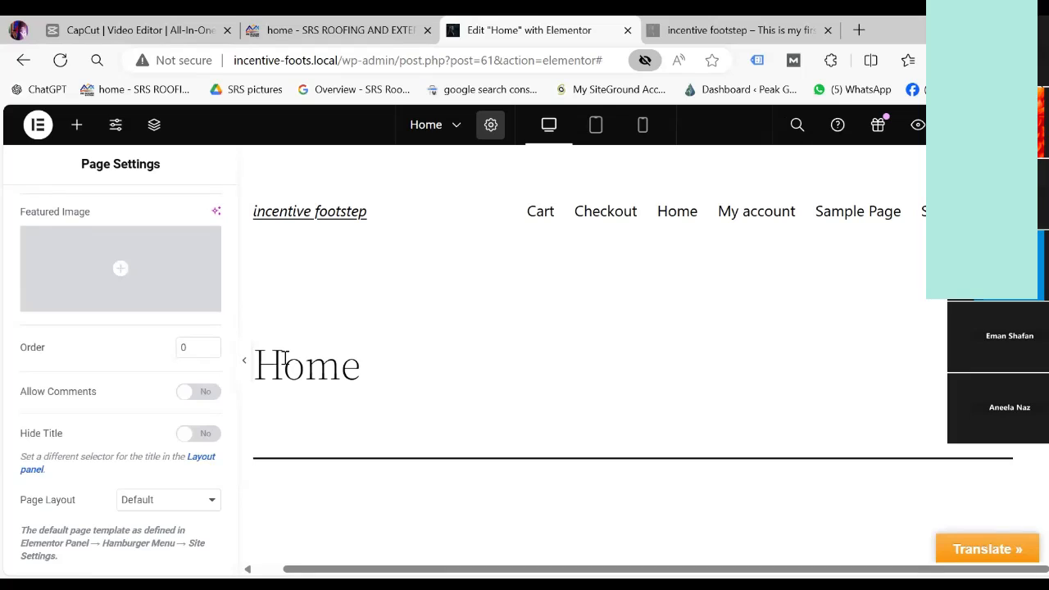
{"action": "left_click", "coordinate": [210, 436]}
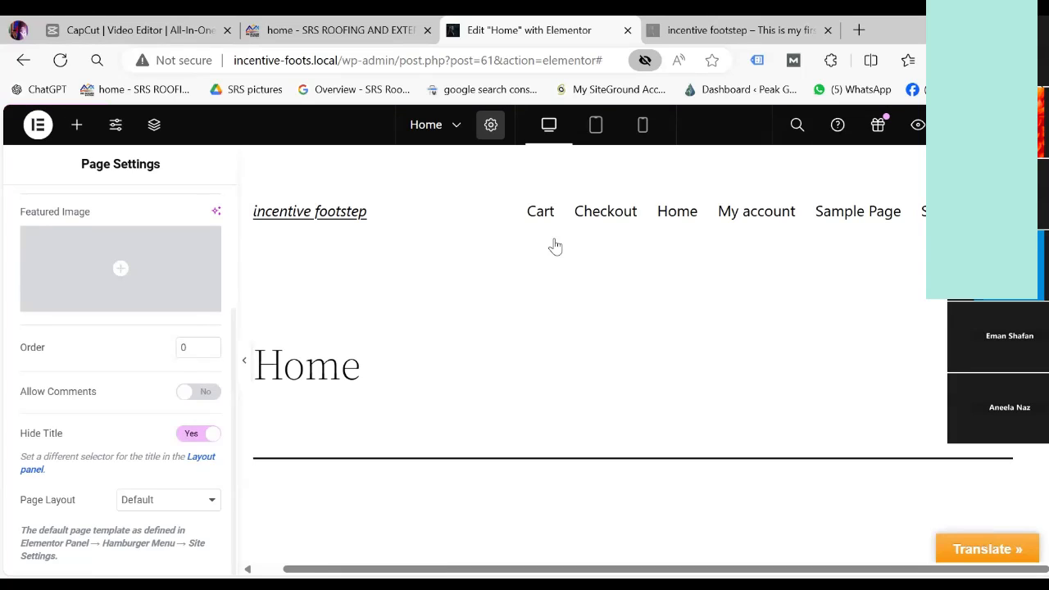
Step: Reload the Elementor editor and review the Home page preview from its header and title down to the footer
{"action": "left_click", "coordinate": [60, 60]}
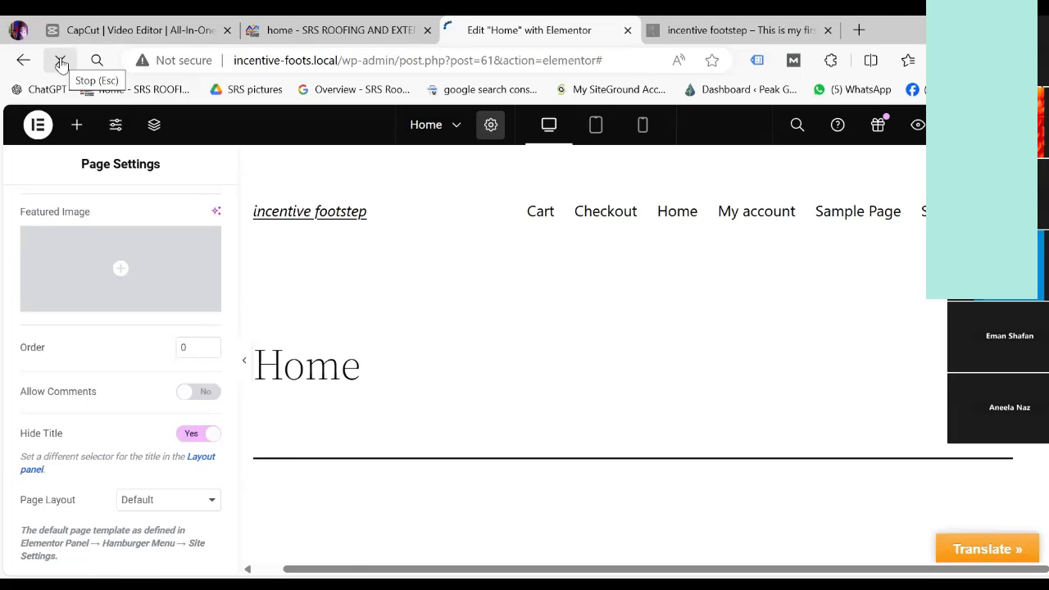
{"action": "left_click", "coordinate": [211, 506]}
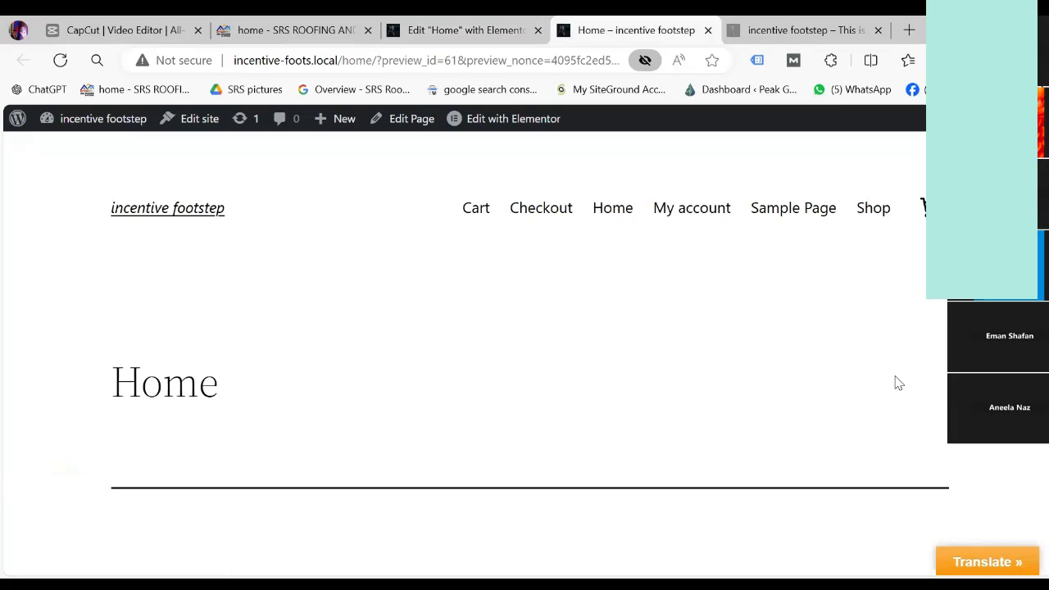
{"action": "scroll", "coordinate": [898, 383], "scroll_direction": "down", "scroll_amount": 3}
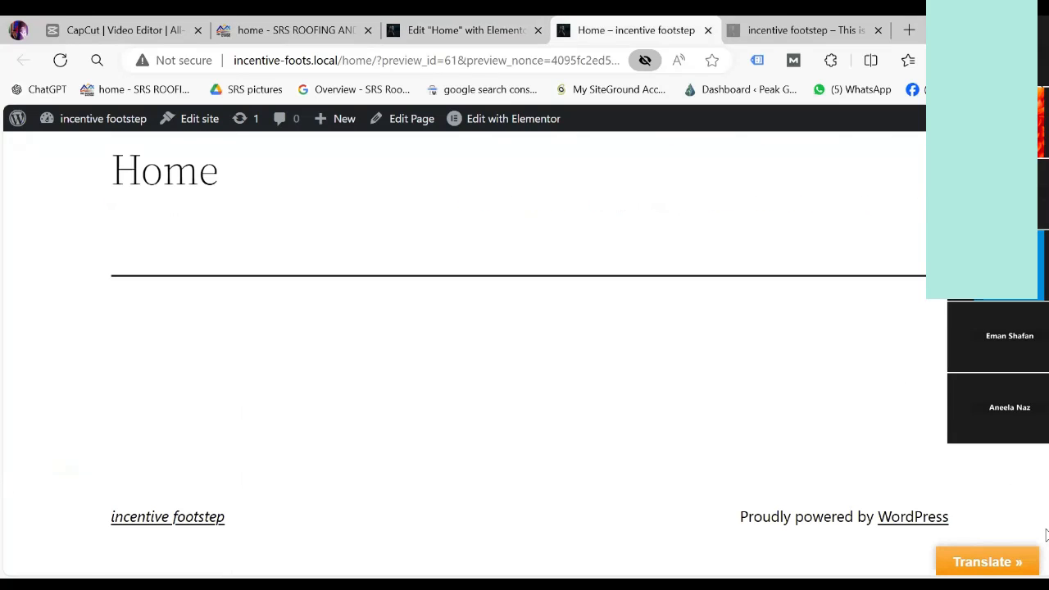
{"action": "scroll", "coordinate": [82, 448], "scroll_direction": "up", "scroll_amount": 4}
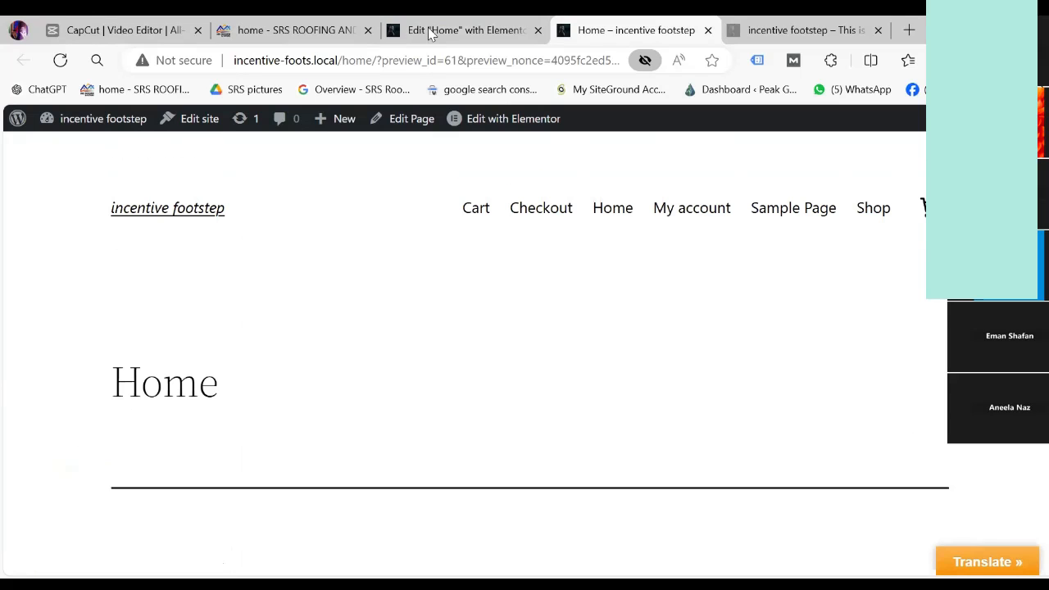
Step: Set the Home page's layout to Elementor Full Width in the page settings
{"action": "left_click", "coordinate": [433, 32]}
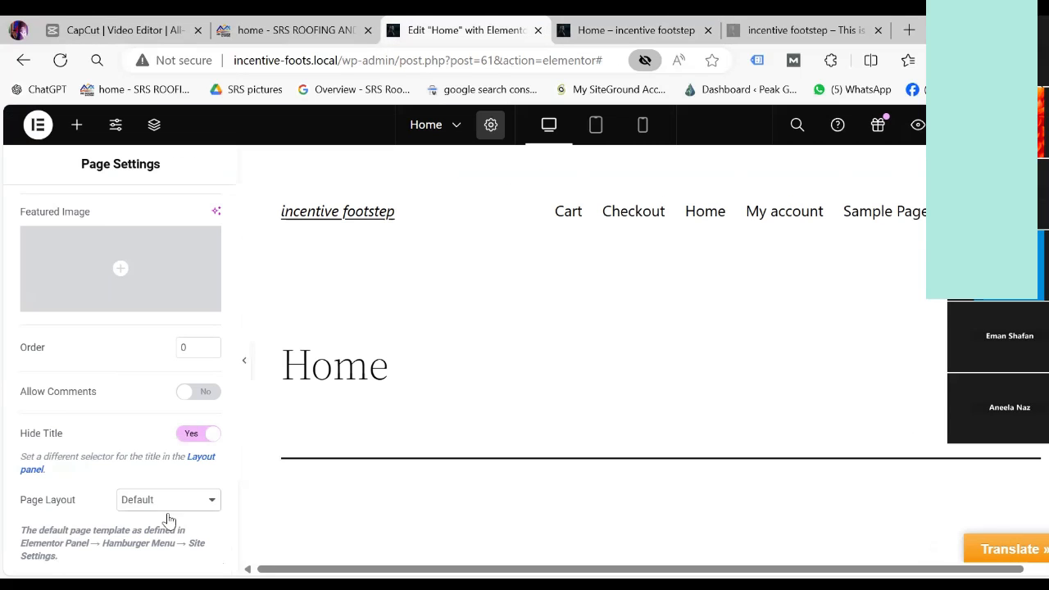
{"action": "left_click", "coordinate": [211, 502]}
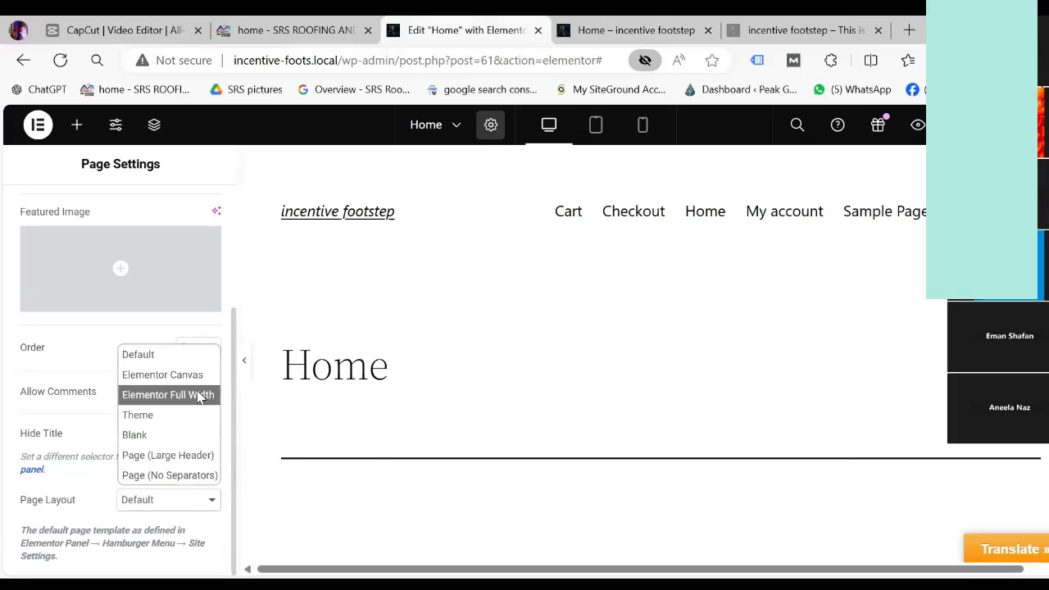
{"action": "left_click", "coordinate": [201, 394]}
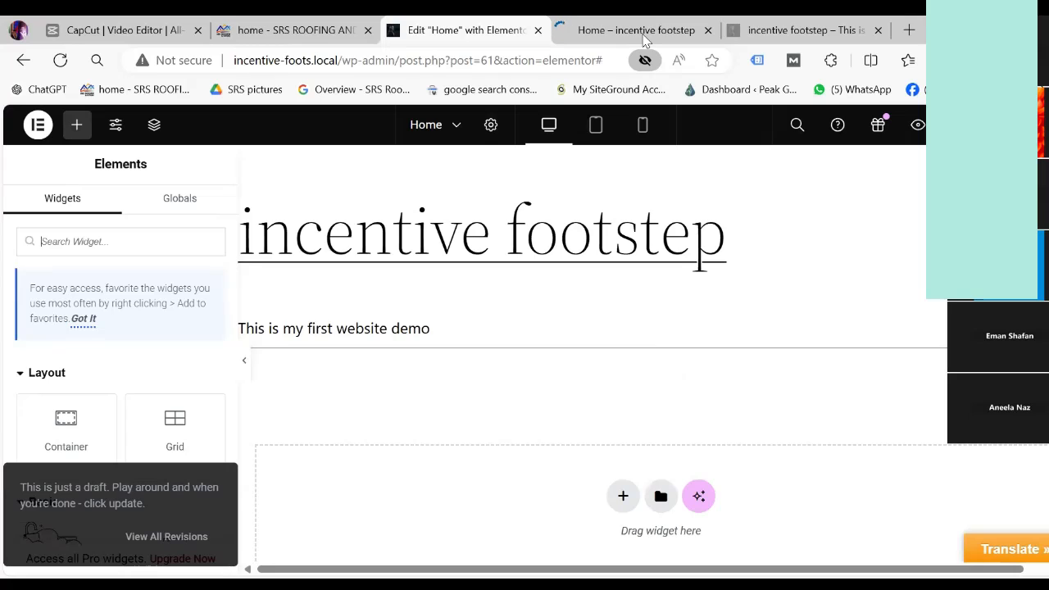
Step: Compare the Home page's preview with the Elementor editor and the roofing site, ending in the editor
{"action": "left_click", "coordinate": [646, 33]}
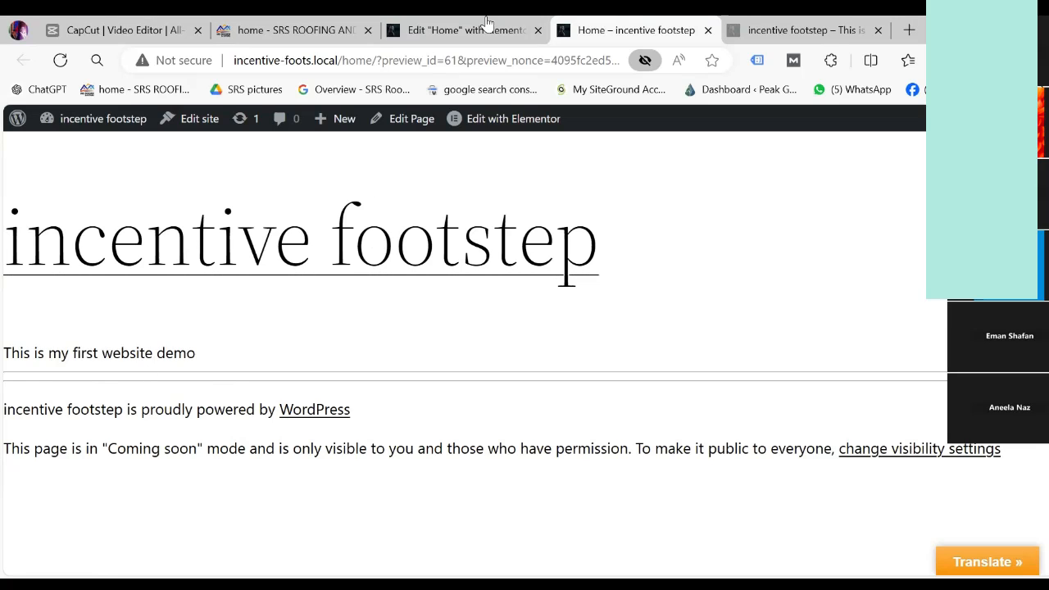
{"action": "left_click", "coordinate": [525, 33]}
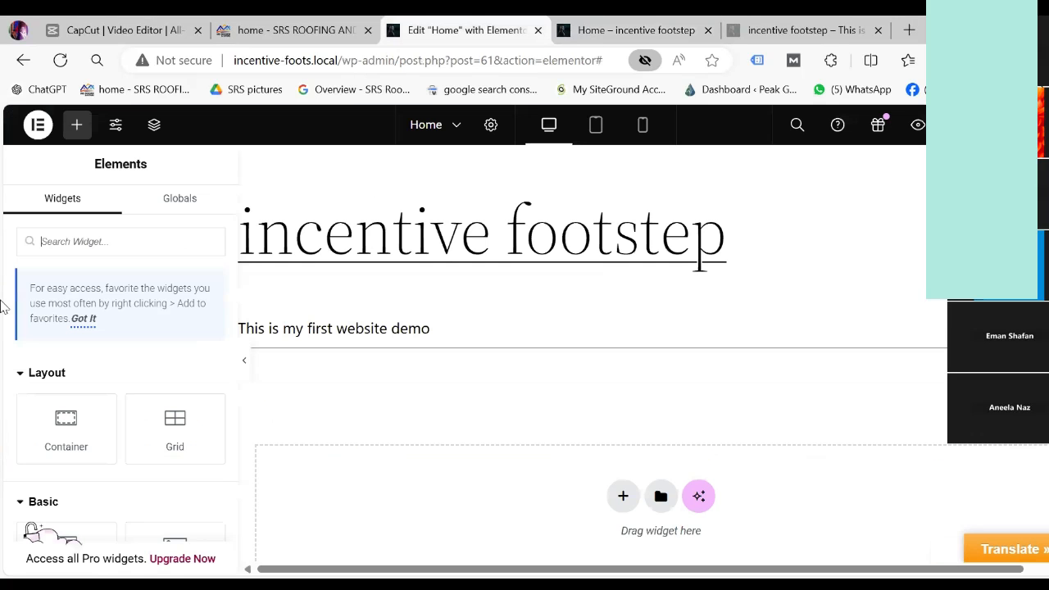
{"action": "left_click", "coordinate": [636, 31]}
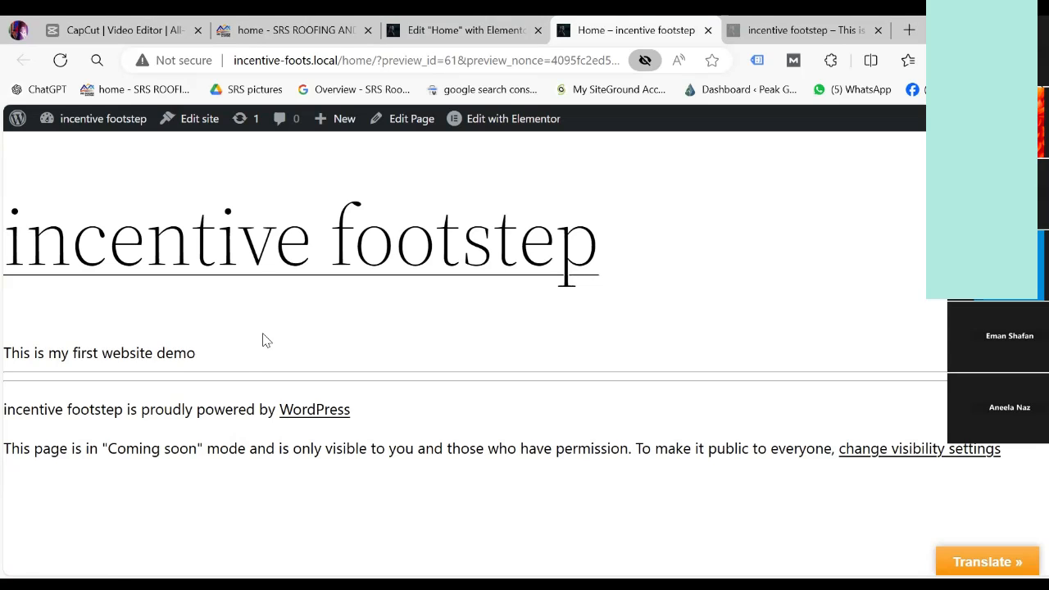
{"action": "left_click", "coordinate": [287, 31]}
{"action": "left_click", "coordinate": [463, 31]}
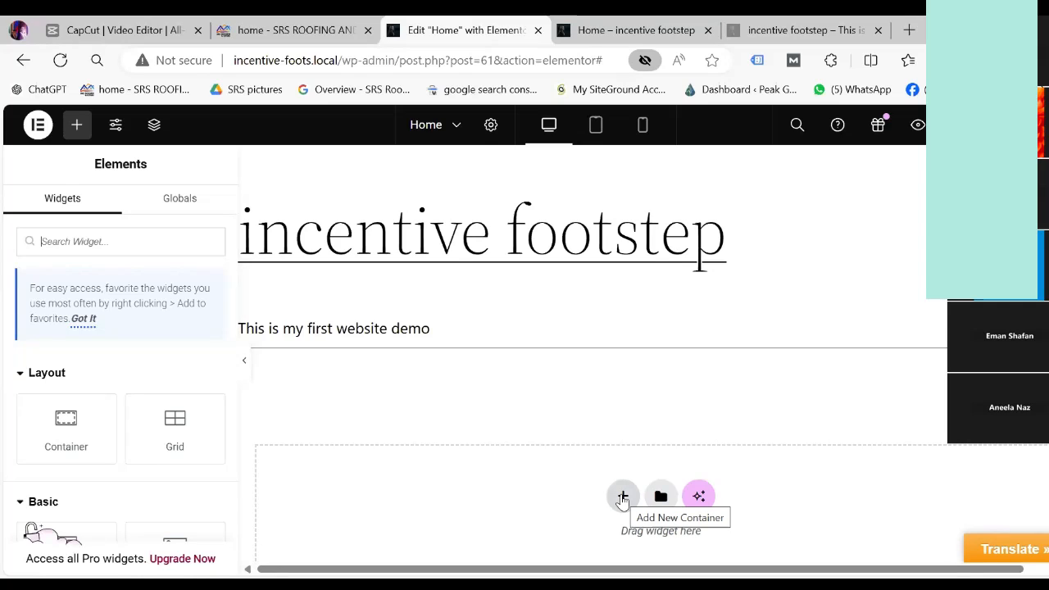
Step: Add a new Flexbox container with the single-column, downward-direction structure below the Home page's header
{"action": "left_click", "coordinate": [623, 498]}
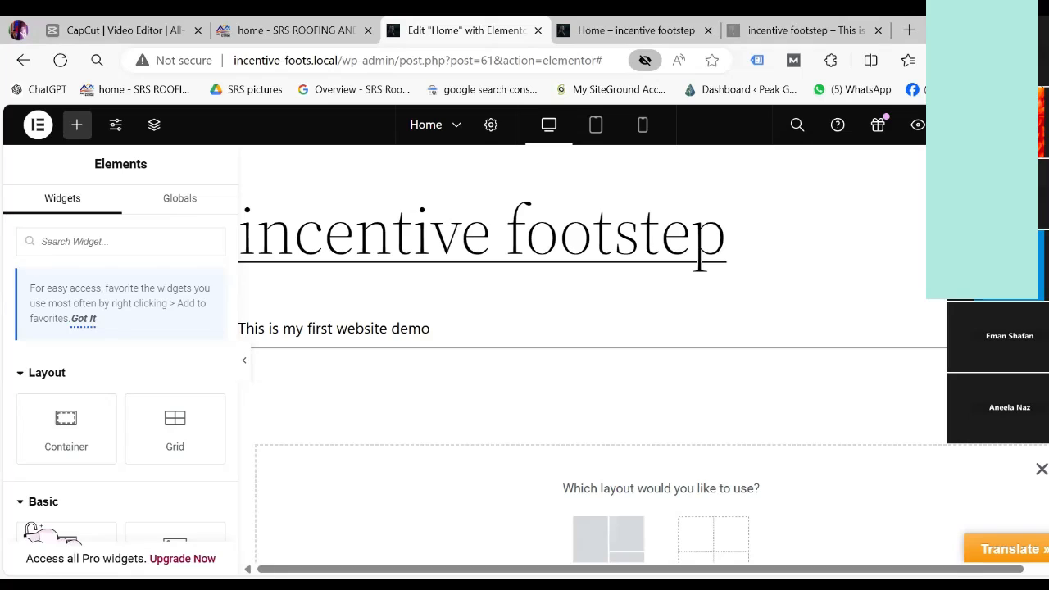
{"action": "left_click_drag", "start_coordinate": [240, 329], "coordinate": [431, 329]}
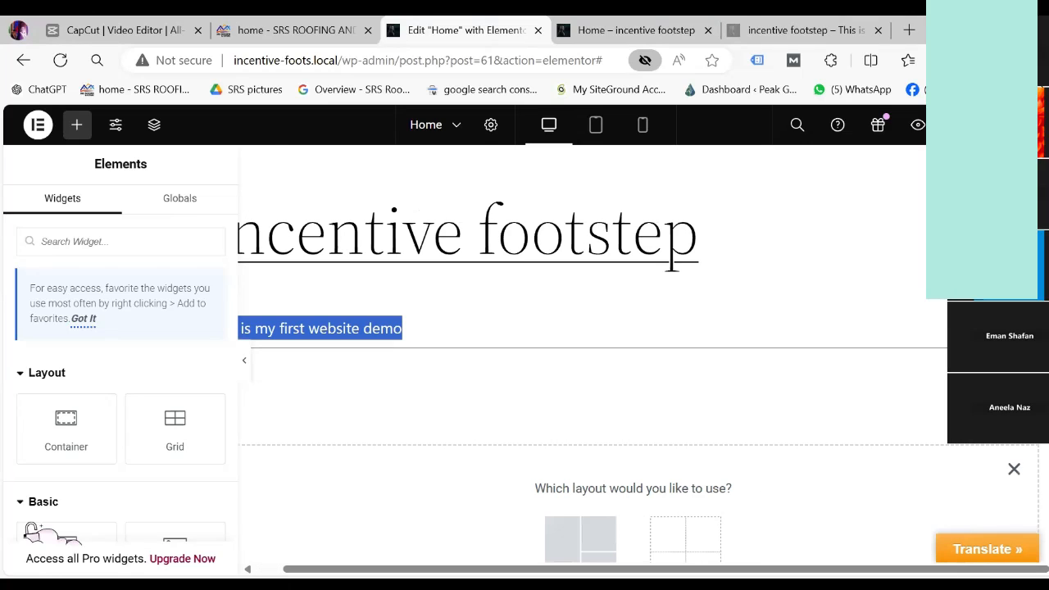
{"action": "scroll", "coordinate": [670, 156], "scroll_direction": "down", "scroll_amount": 2}
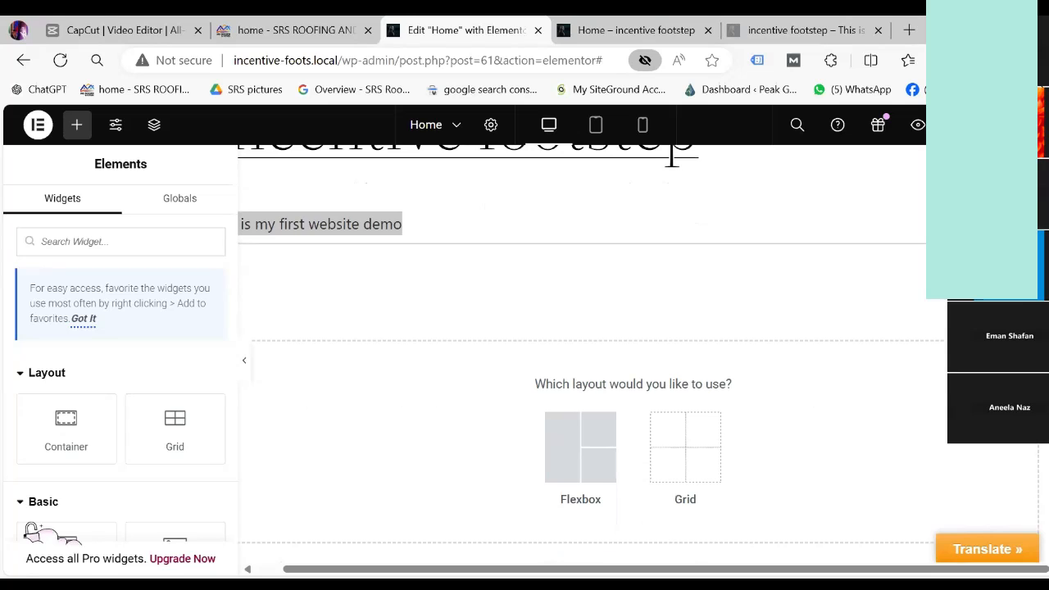
{"action": "scroll", "coordinate": [671, 155], "scroll_direction": "down", "scroll_amount": 2}
{"action": "scroll", "coordinate": [623, 328], "scroll_direction": "up", "scroll_amount": 1}
{"action": "scroll", "coordinate": [587, 470], "scroll_direction": "down", "scroll_amount": 1}
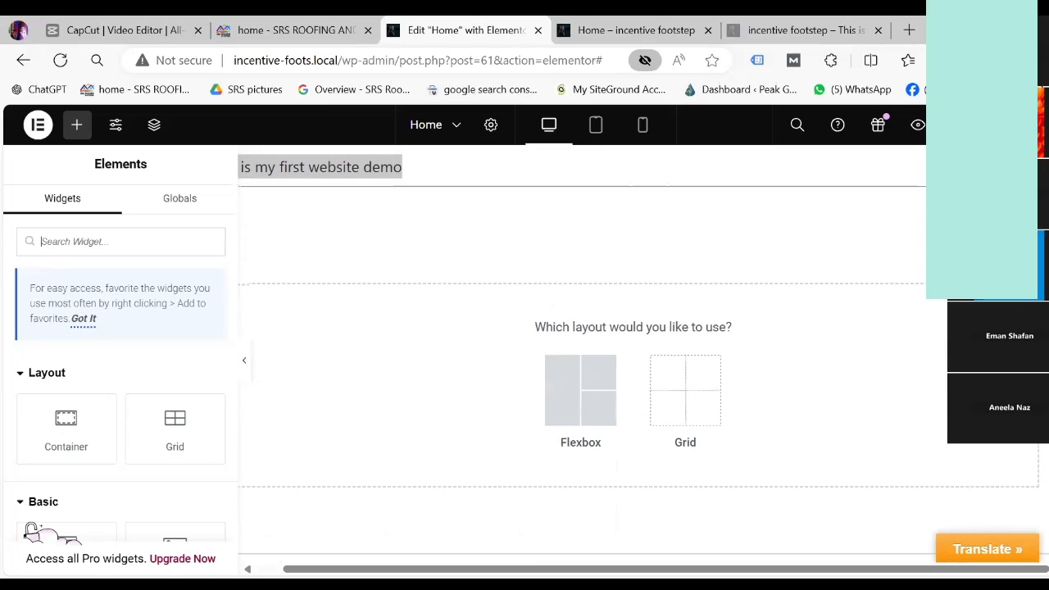
{"action": "left_click", "coordinate": [583, 392]}
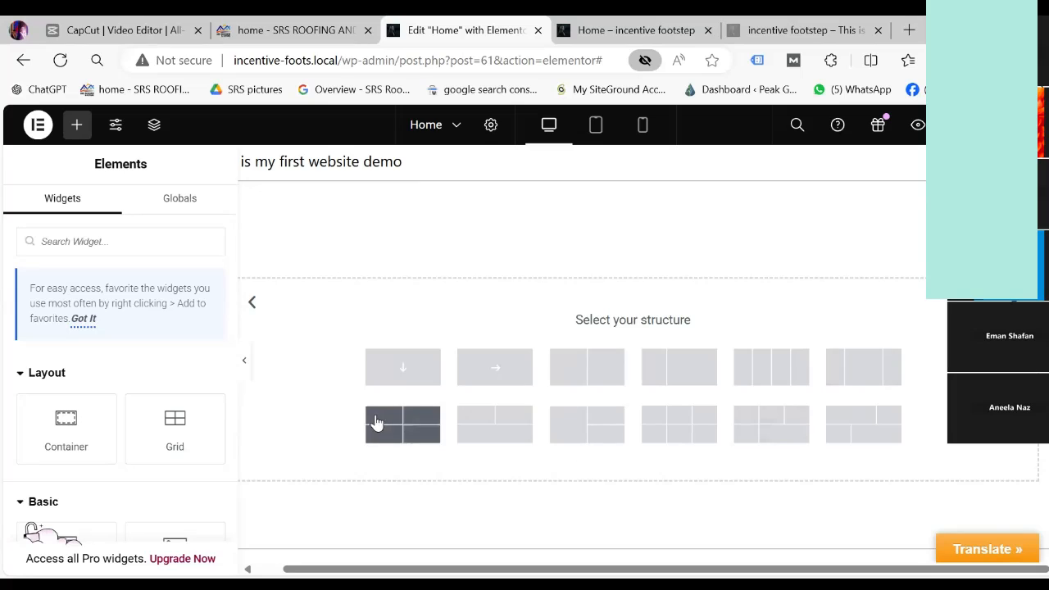
{"action": "left_click", "coordinate": [402, 366]}
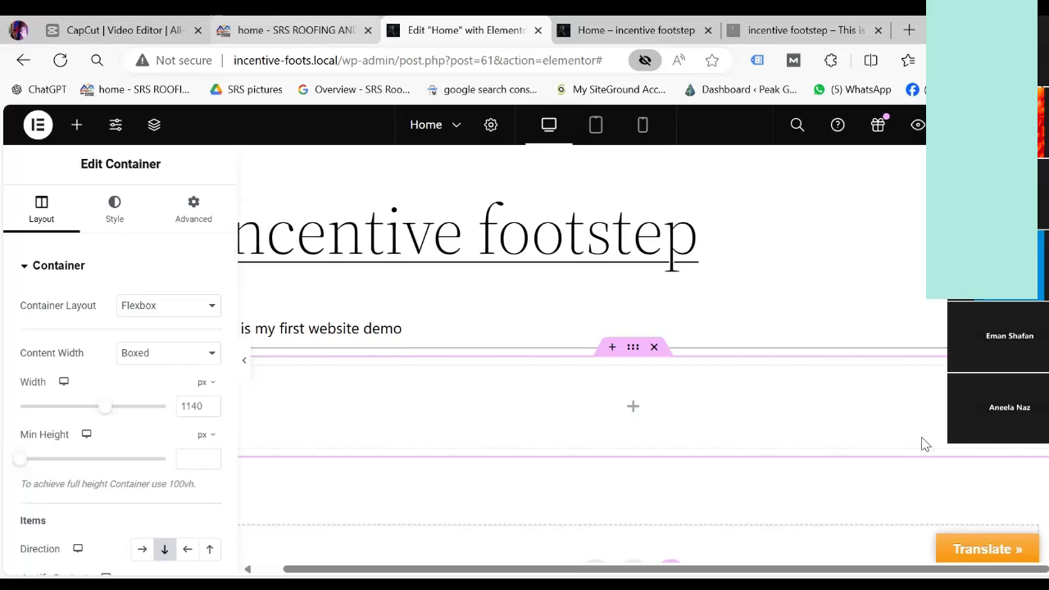
Step: Examine the Services section of the roofing home page as a layout reference and return to the Elementor editor
{"action": "key", "text": "ctrl+shift+Tab"}
{"action": "scroll", "coordinate": [887, 379], "scroll_direction": "up", "scroll_amount": 1}
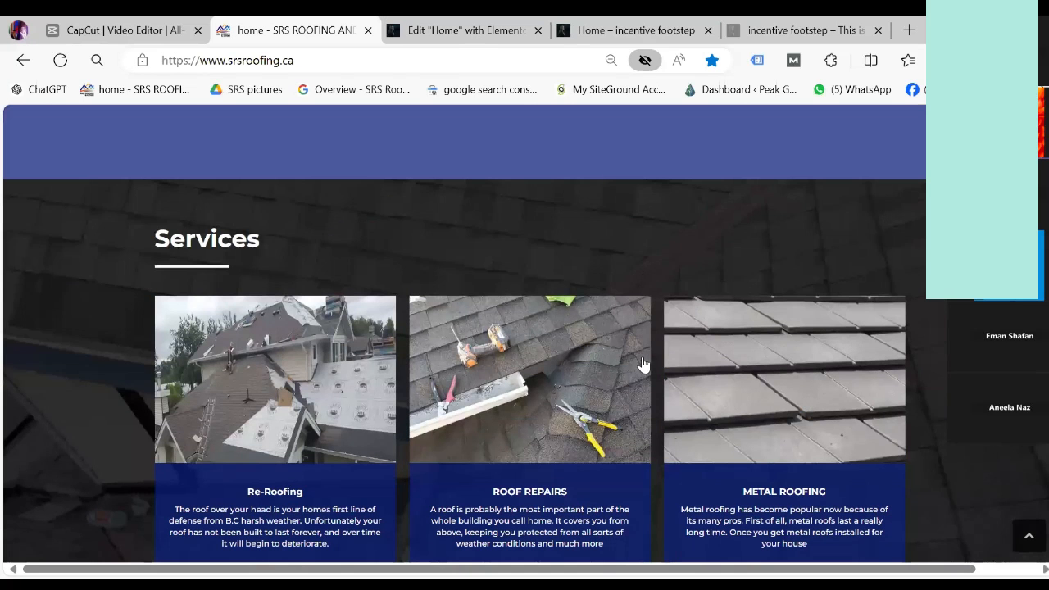
{"action": "scroll", "coordinate": [637, 354], "scroll_direction": "up", "scroll_amount": 1}
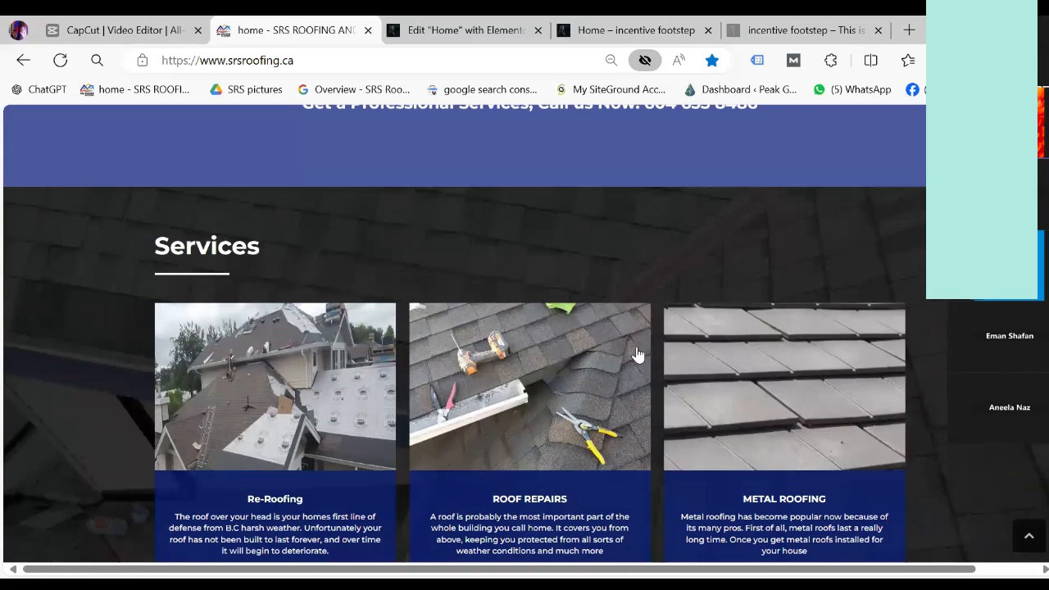
{"action": "key", "text": "ctrl+Tab"}
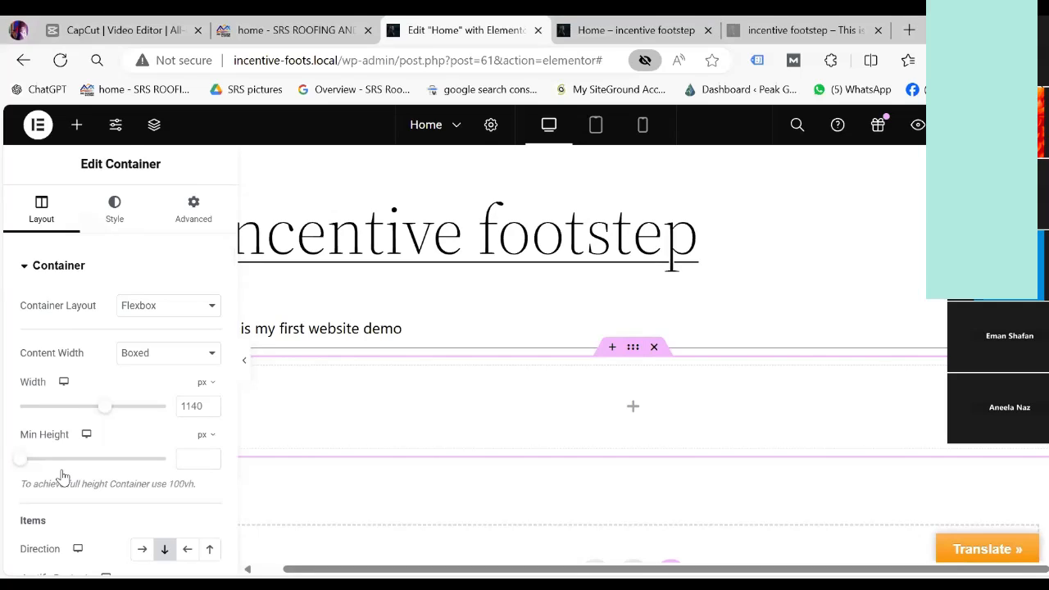
Step: Keep the new container's layout as Flexbox and set its content width to Full Width
{"action": "left_click", "coordinate": [123, 302]}
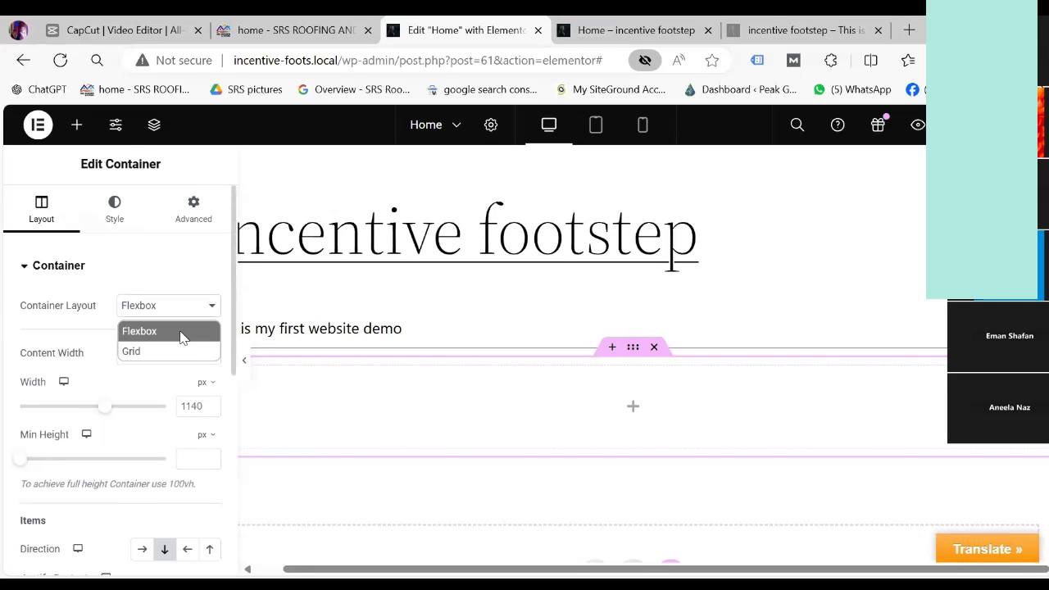
{"action": "left_click", "coordinate": [226, 350]}
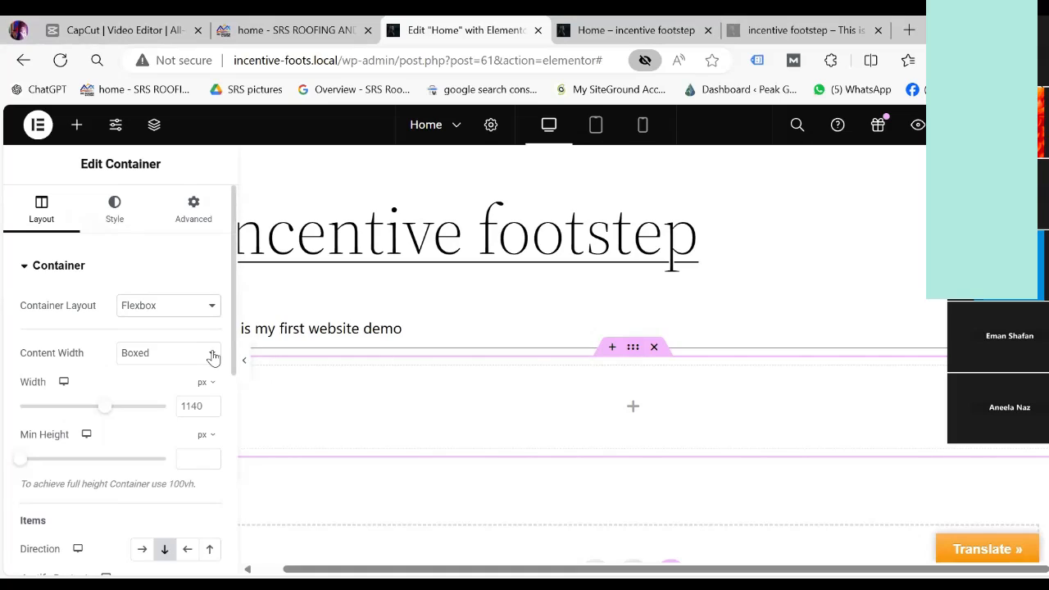
{"action": "left_click", "coordinate": [213, 358]}
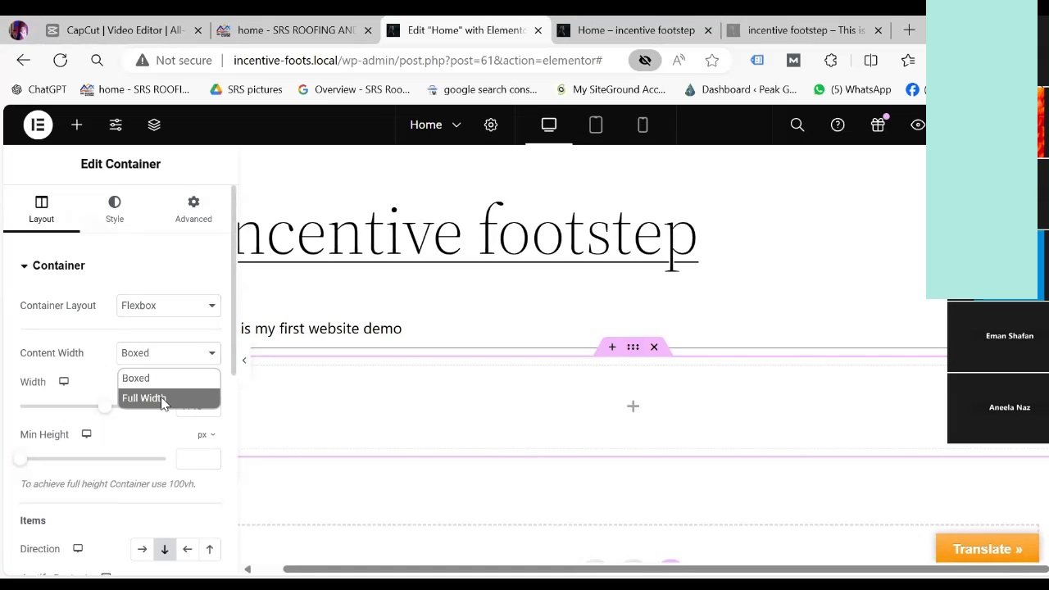
{"action": "left_click", "coordinate": [144, 399]}
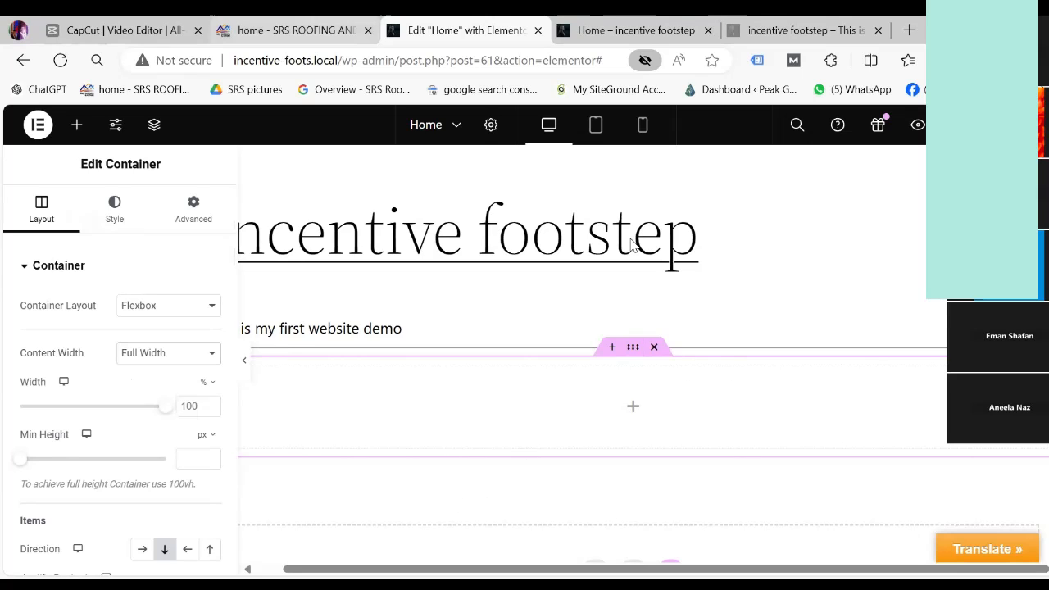
Step: Check the roofing page's hero banner for reference, and give the empty container the Classic background type in its normal state
{"action": "key", "text": "ctrl+shift+Tab"}
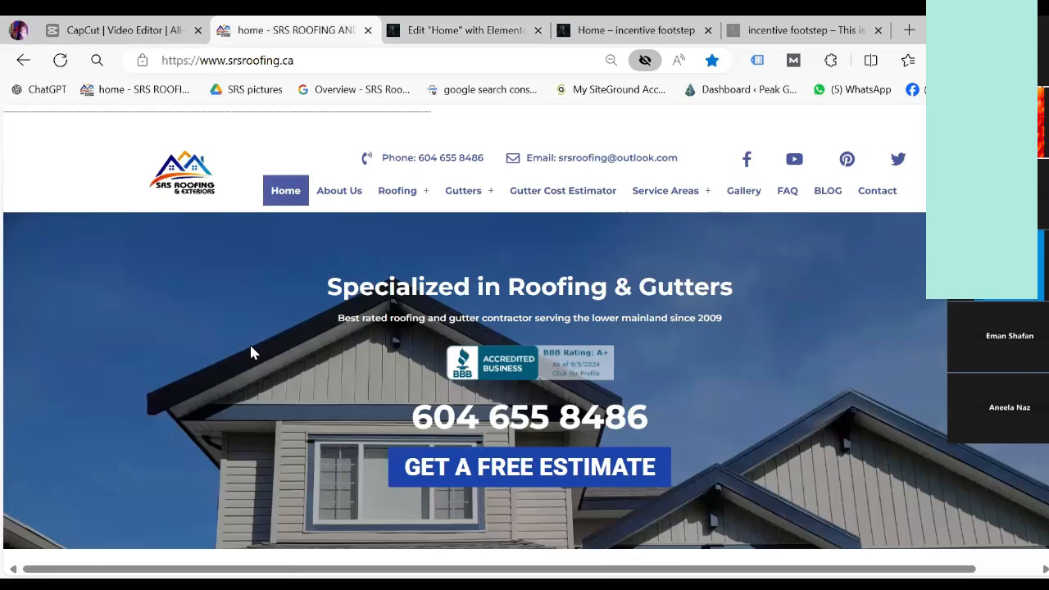
{"action": "key", "text": "ctrl+Tab"}
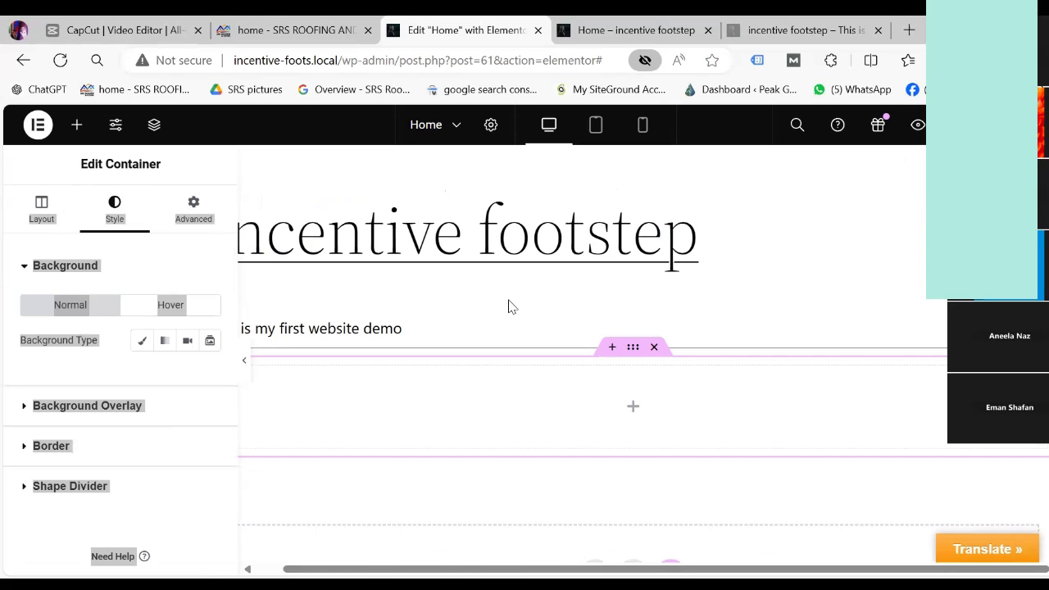
{"action": "key", "text": "Escape"}
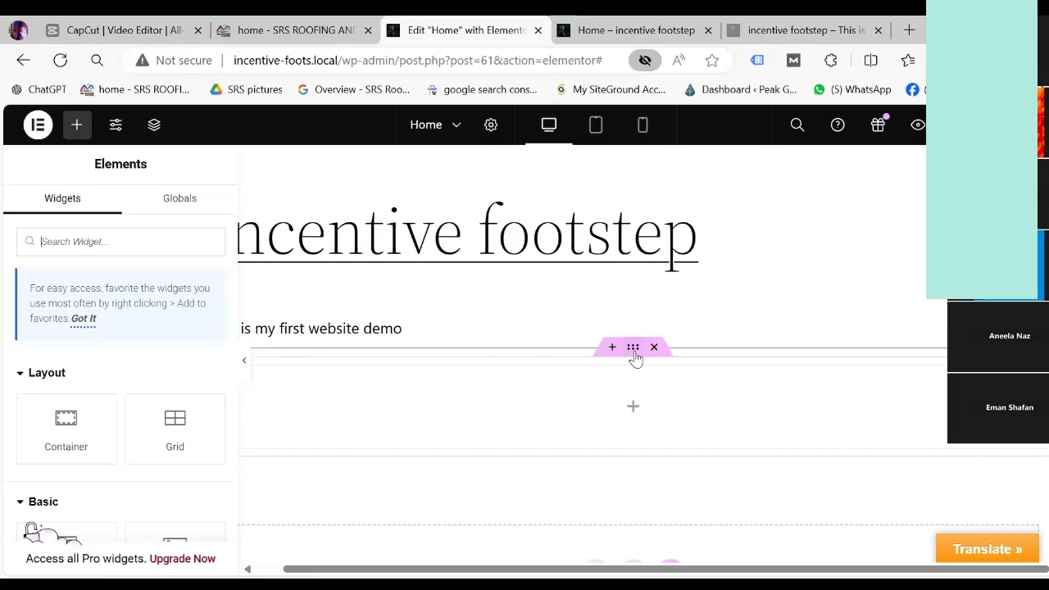
{"action": "left_click", "coordinate": [633, 347]}
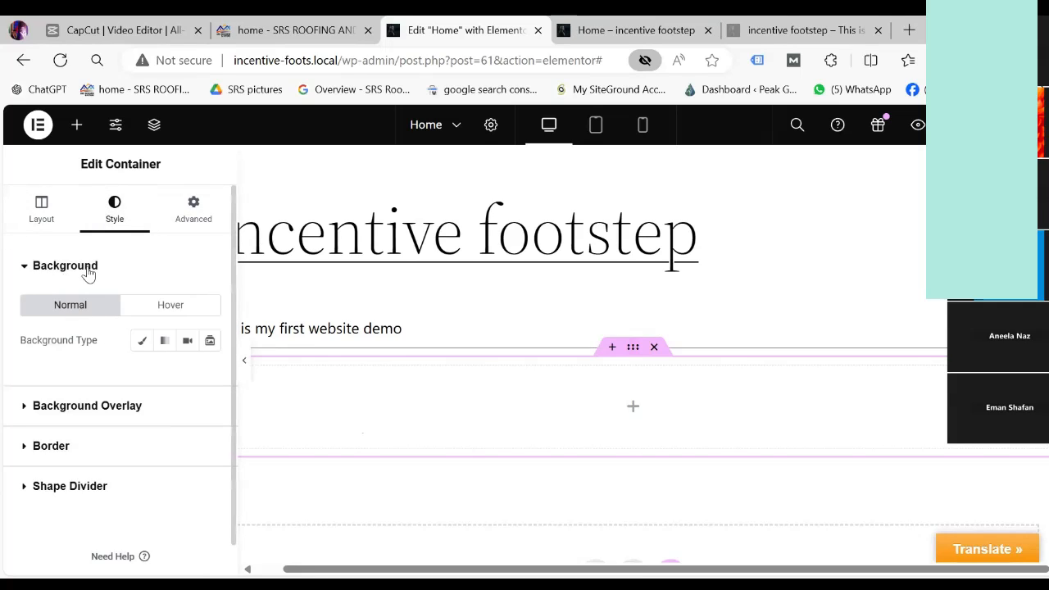
{"action": "left_click", "coordinate": [143, 343]}
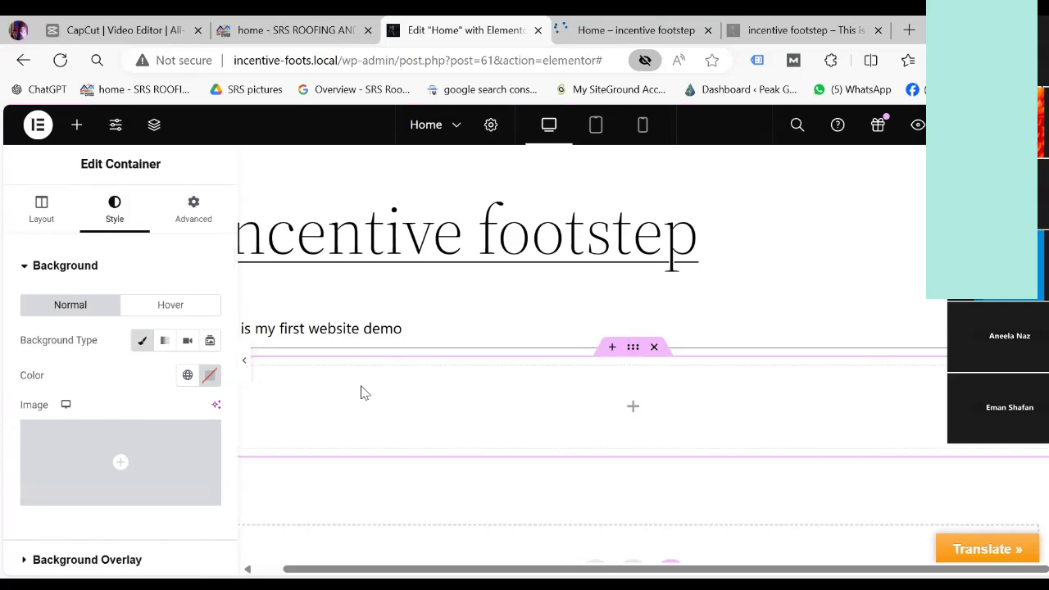
Step: Upload the image "best enviroshake shingle roofing in vancouver 2024" from Downloads to the media library for the container's background
{"action": "left_click", "coordinate": [128, 461]}
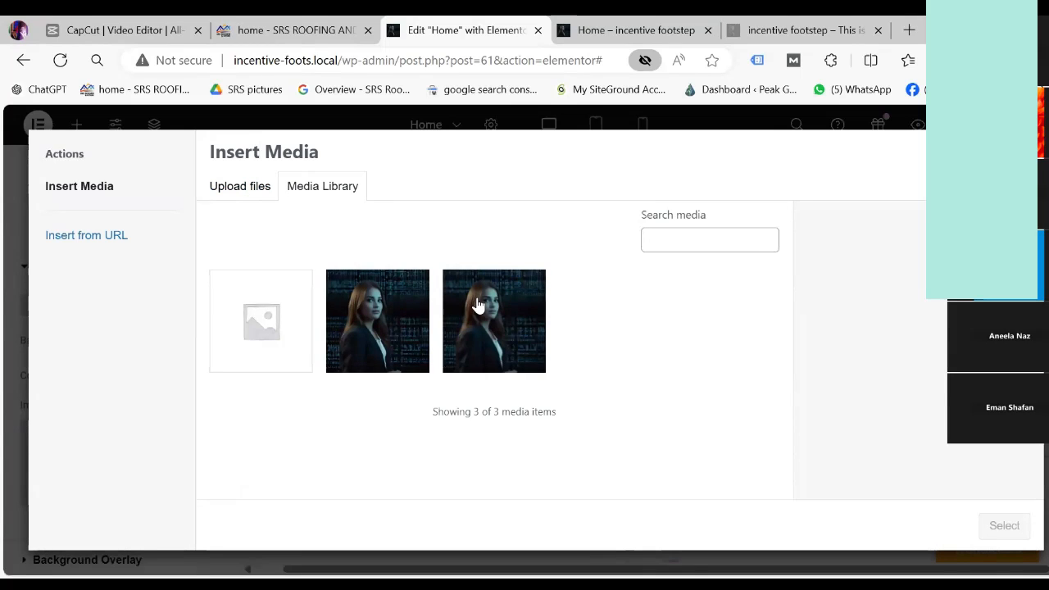
{"action": "left_click", "coordinate": [234, 193]}
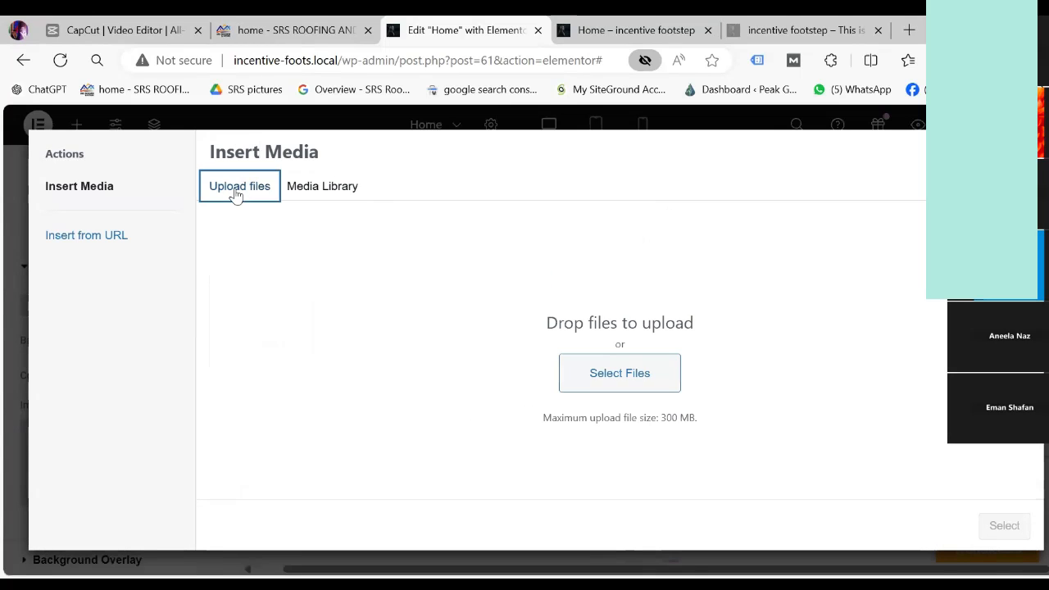
{"action": "left_click", "coordinate": [629, 377]}
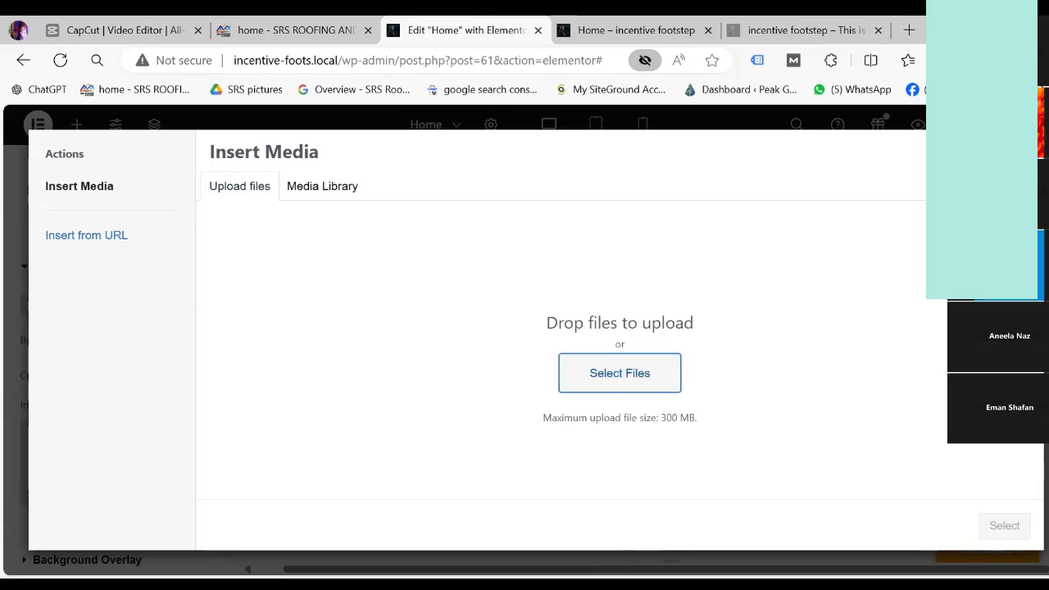
{"action": "scroll", "coordinate": [572, 253], "scroll_direction": "down", "scroll_amount": 3}
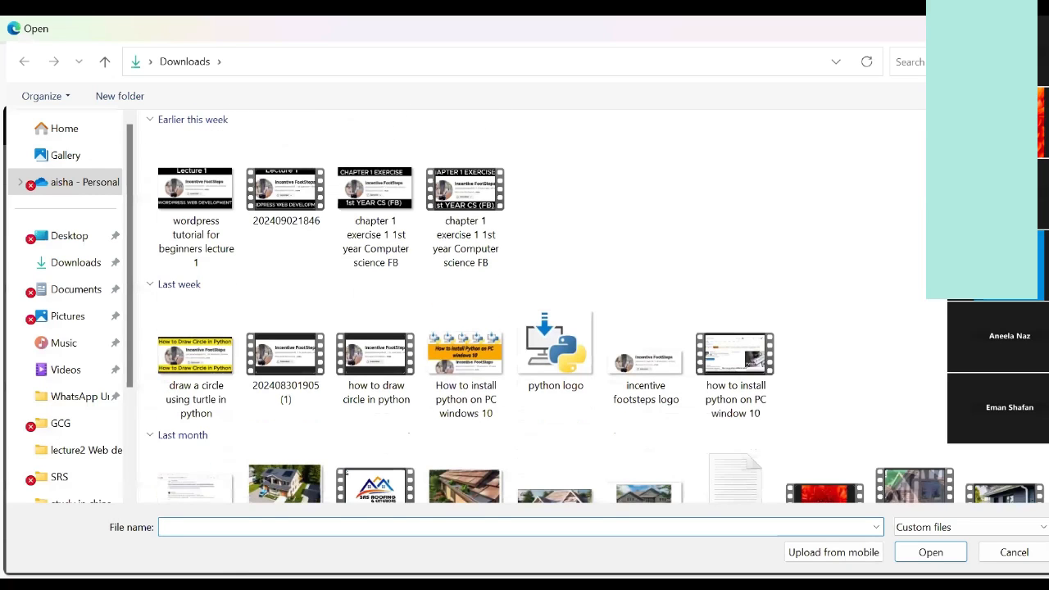
{"action": "scroll", "coordinate": [566, 240], "scroll_direction": "down", "scroll_amount": 3}
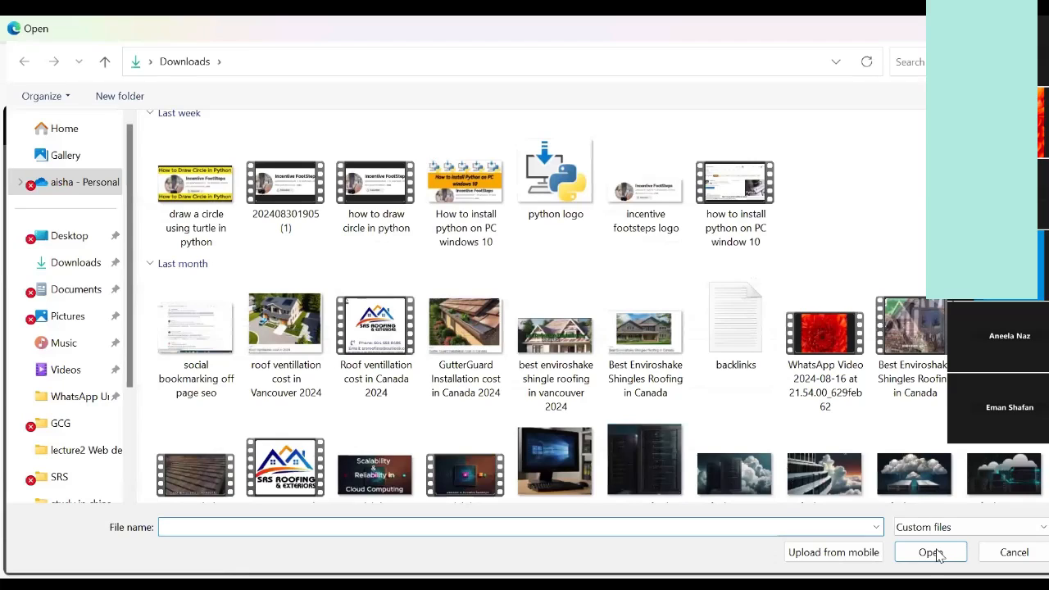
{"action": "left_click", "coordinate": [935, 554]}
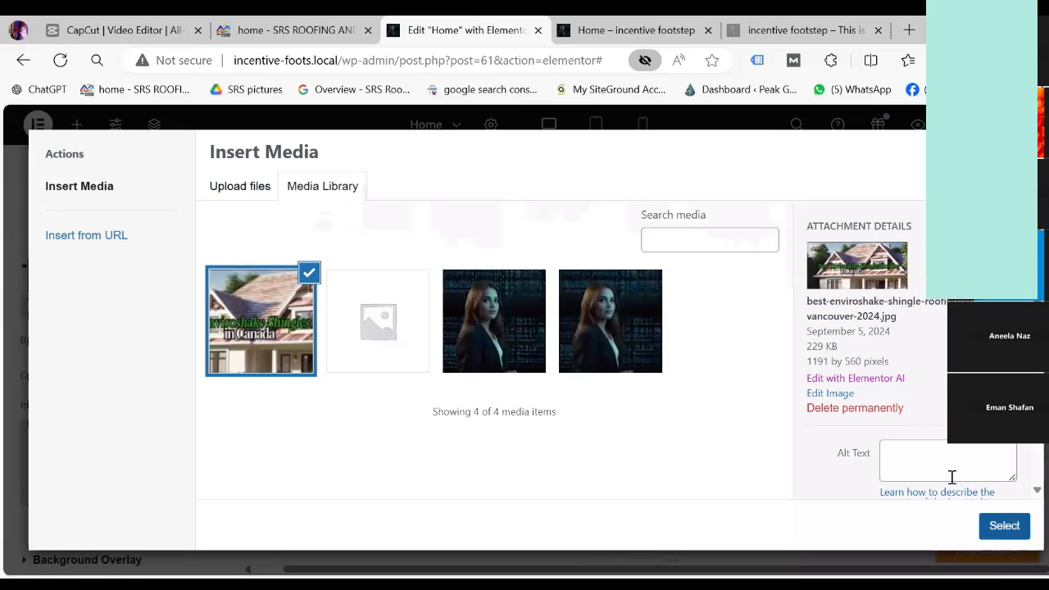
Step: Set the uploaded image's alt text to "incentive footsteps" and copy that text
{"action": "left_click", "coordinate": [900, 460]}
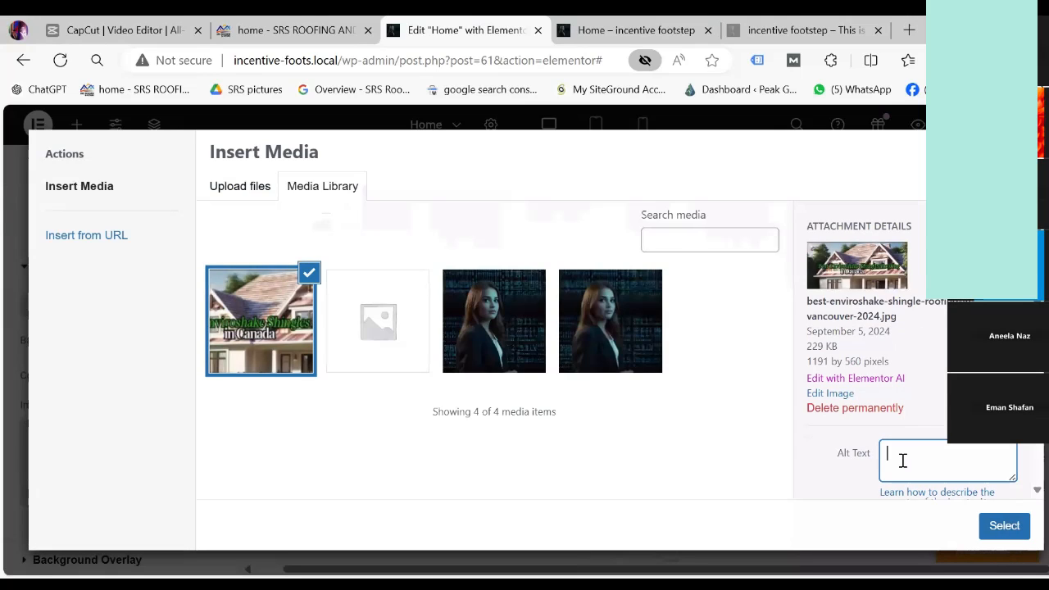
{"action": "type", "text": "incentive footsteps"}
{"action": "triple_click", "coordinate": [989, 454]}
{"action": "key", "text": "ctrl+c"}
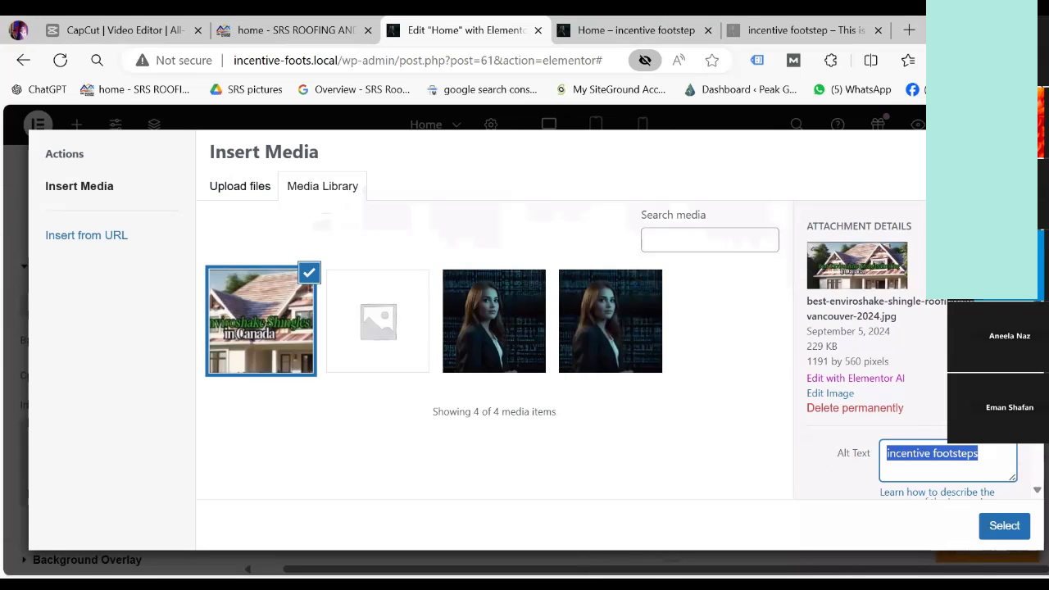
Step: Reuse "incentive footsteps" as the image's title, caption and description, and insert the image as the container's background
{"action": "scroll", "coordinate": [902, 369], "scroll_direction": "down", "scroll_amount": 3}
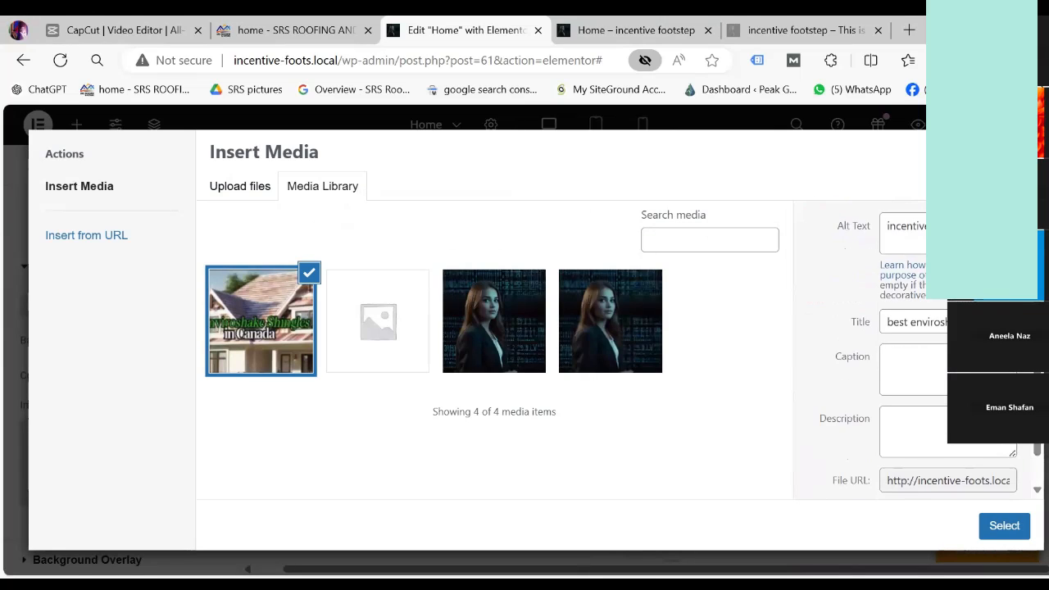
{"action": "triple_click", "coordinate": [913, 320]}
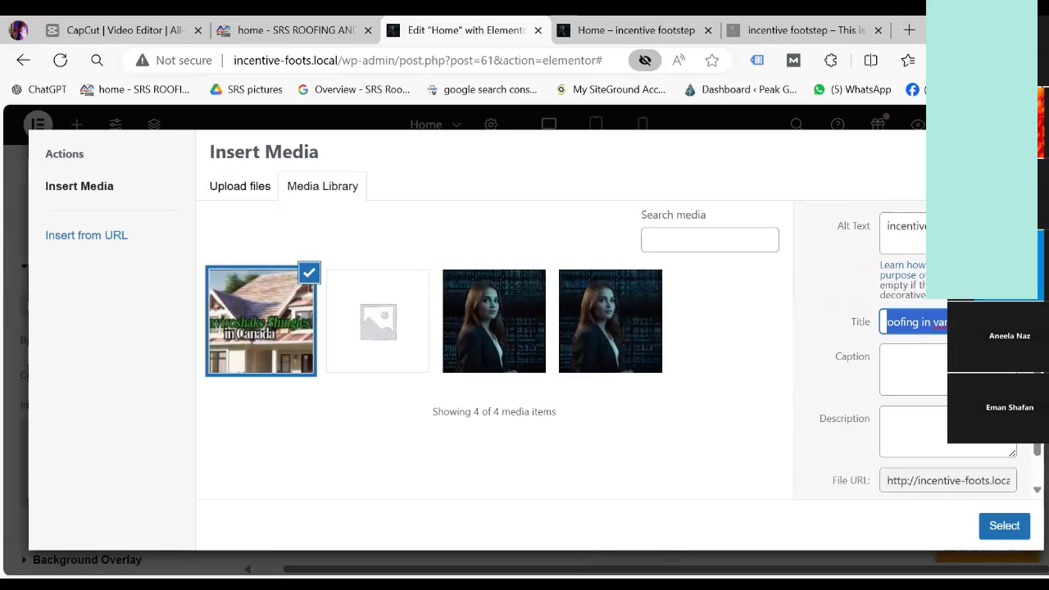
{"action": "key", "text": "ctrl+v"}
{"action": "key", "text": "Tab"}
{"action": "key", "text": "ctrl+v"}
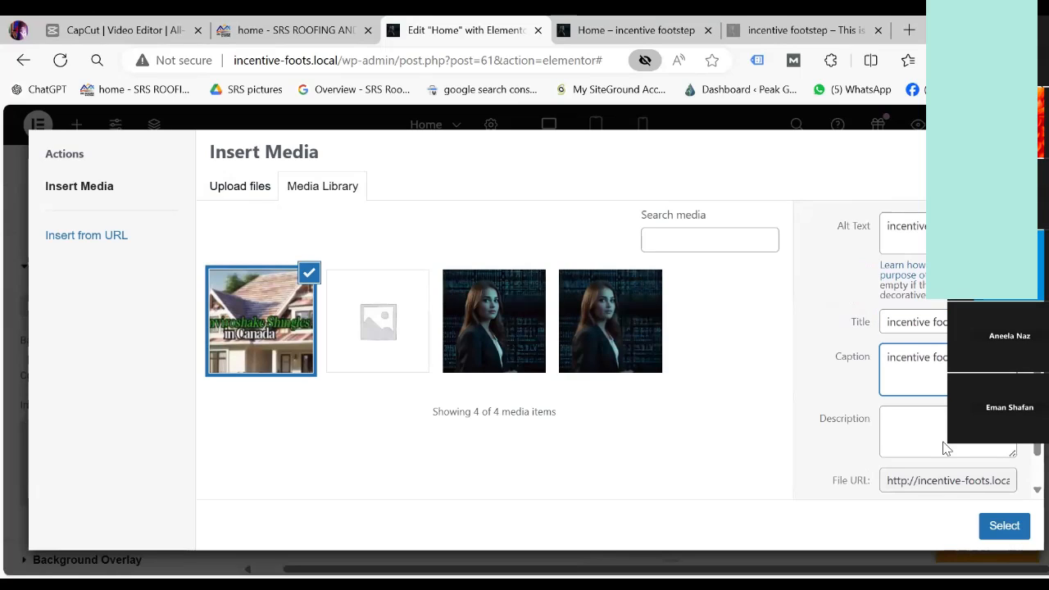
{"action": "left_click", "coordinate": [947, 448]}
{"action": "key", "text": "ctrl+v"}
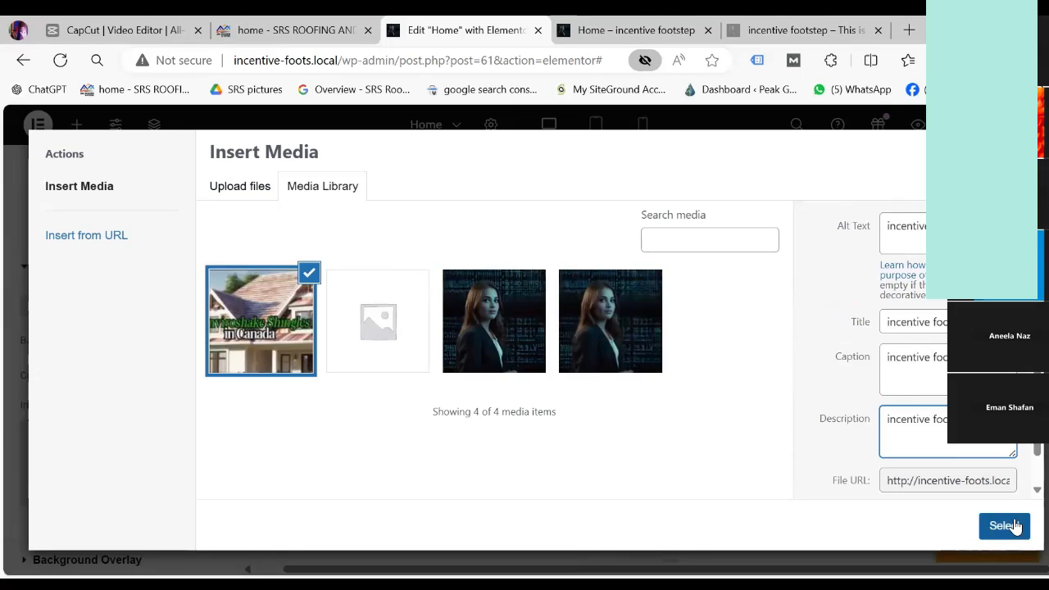
{"action": "left_click", "coordinate": [1004, 525]}
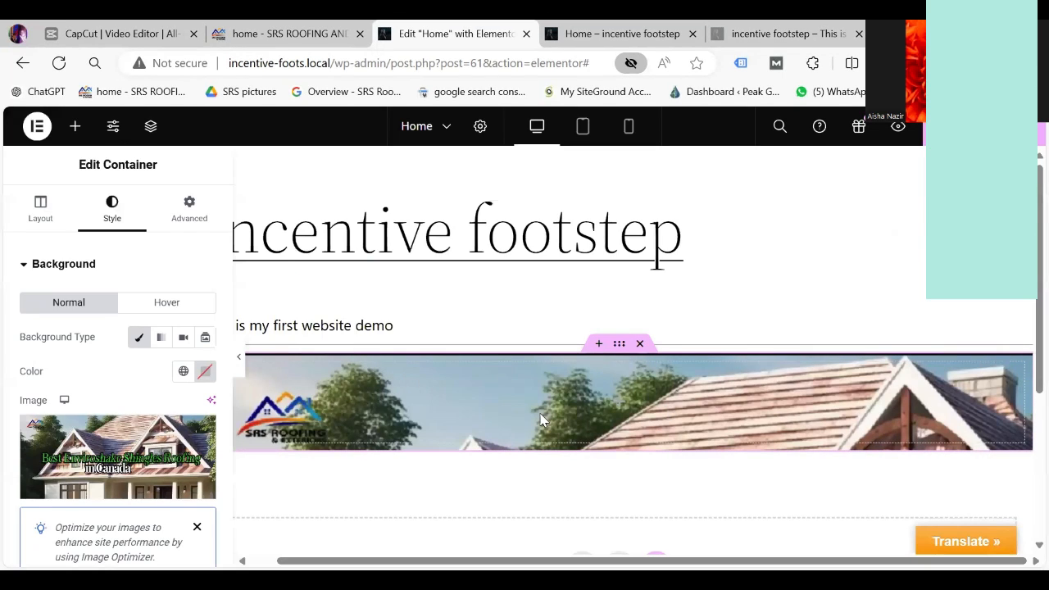
Step: Check the roofing page's hero banner for reference, and open the container's layout settings in the Elementor editor
{"action": "left_click", "coordinate": [305, 33]}
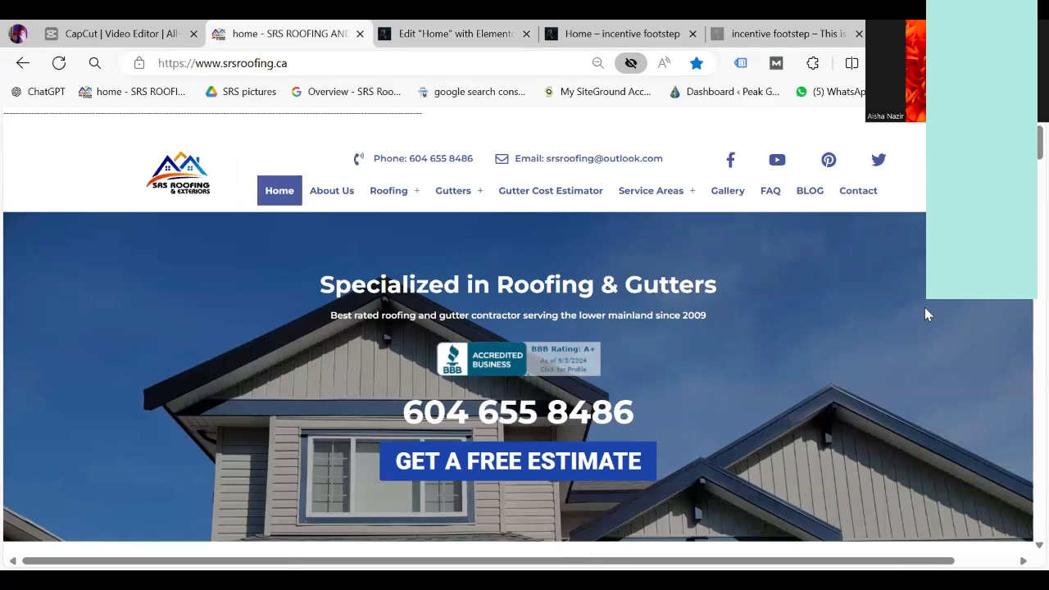
{"action": "scroll", "coordinate": [1040, 144], "scroll_direction": "down", "scroll_amount": 1}
{"action": "scroll", "coordinate": [519, 328], "scroll_direction": "down", "scroll_amount": 1}
{"action": "scroll", "coordinate": [519, 328], "scroll_direction": "up", "scroll_amount": 3}
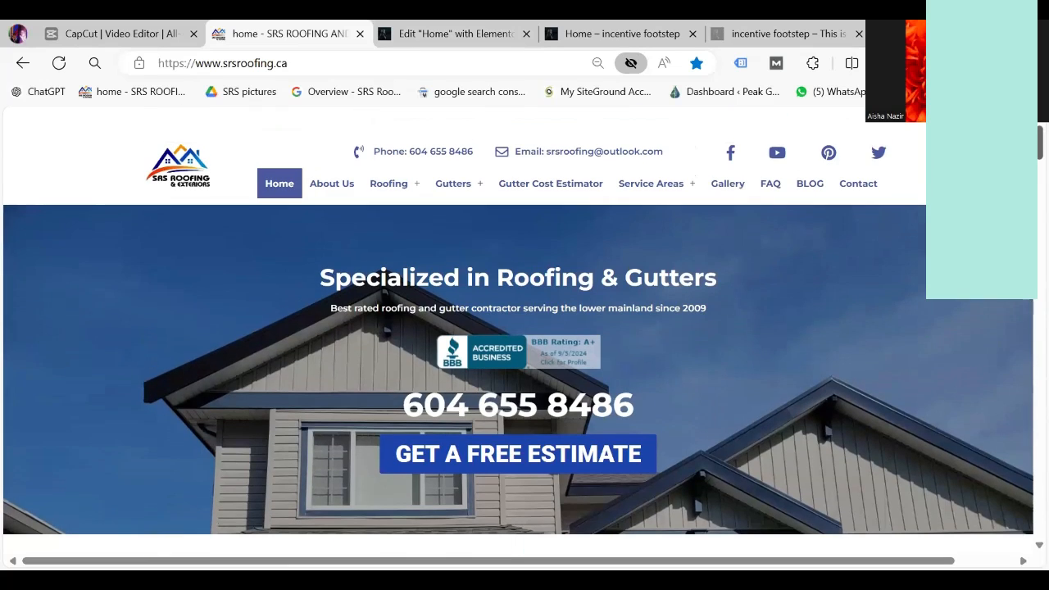
{"action": "left_click", "coordinate": [503, 31]}
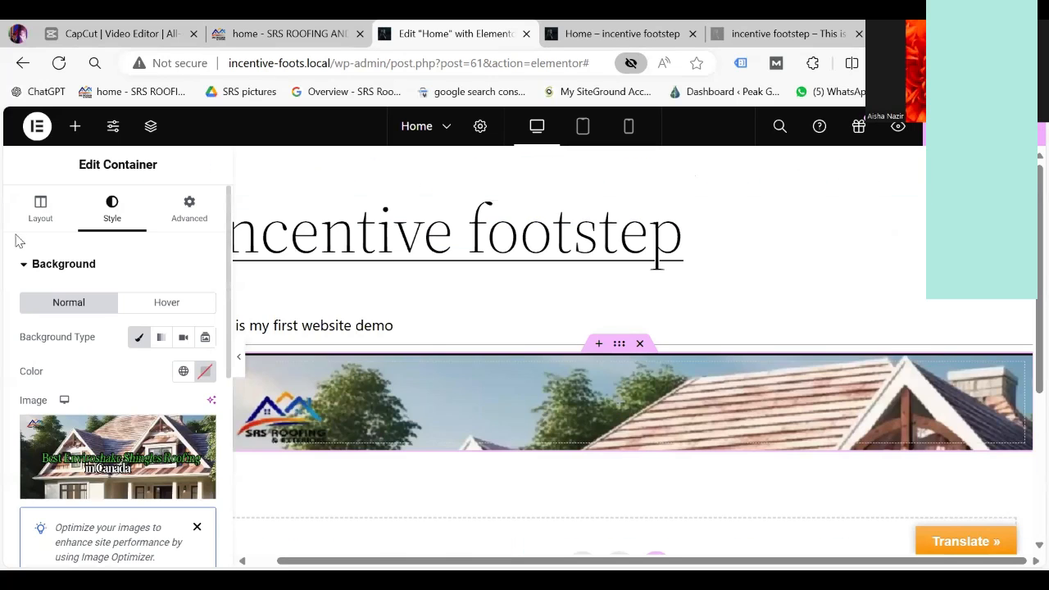
{"action": "left_click", "coordinate": [37, 215]}
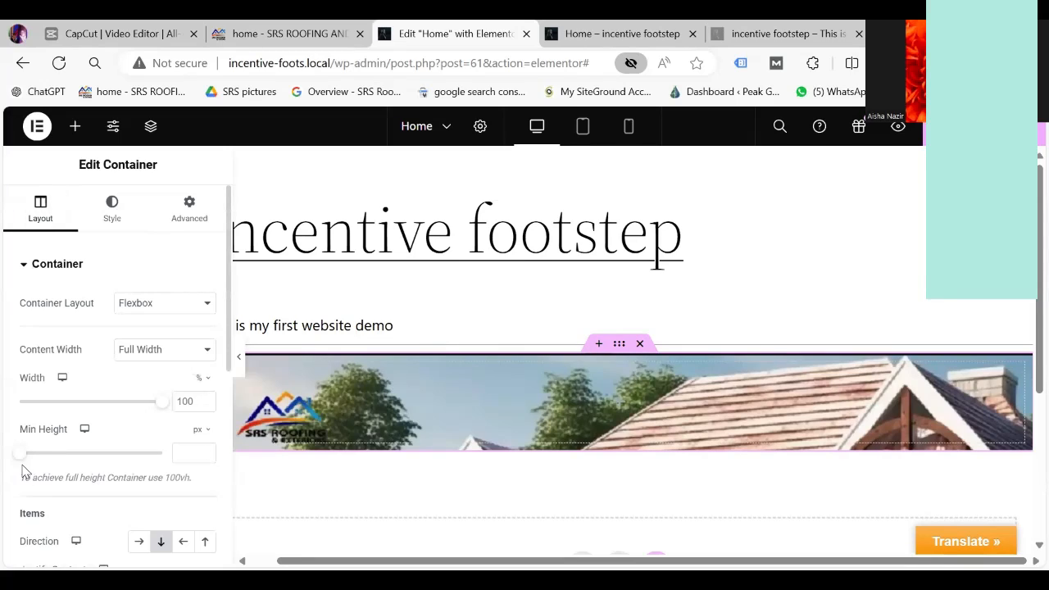
Step: Try minimum heights of about 447 px and 1241 px for the container and inspect how the background image fills it
{"action": "left_click_drag", "start_coordinate": [21, 457], "coordinate": [66, 468]}
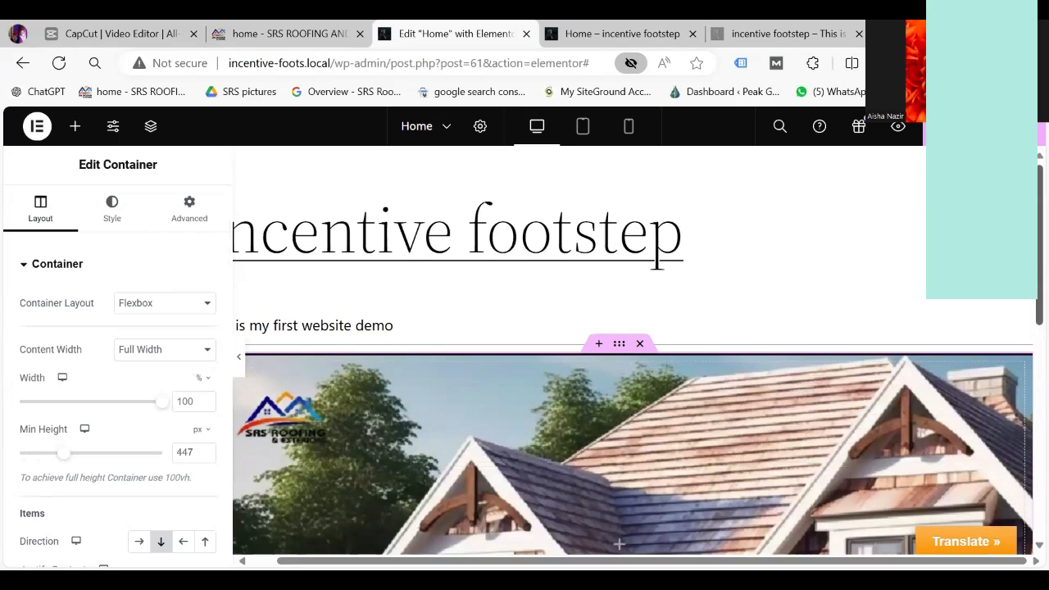
{"action": "scroll", "coordinate": [300, 373], "scroll_direction": "down", "scroll_amount": 5}
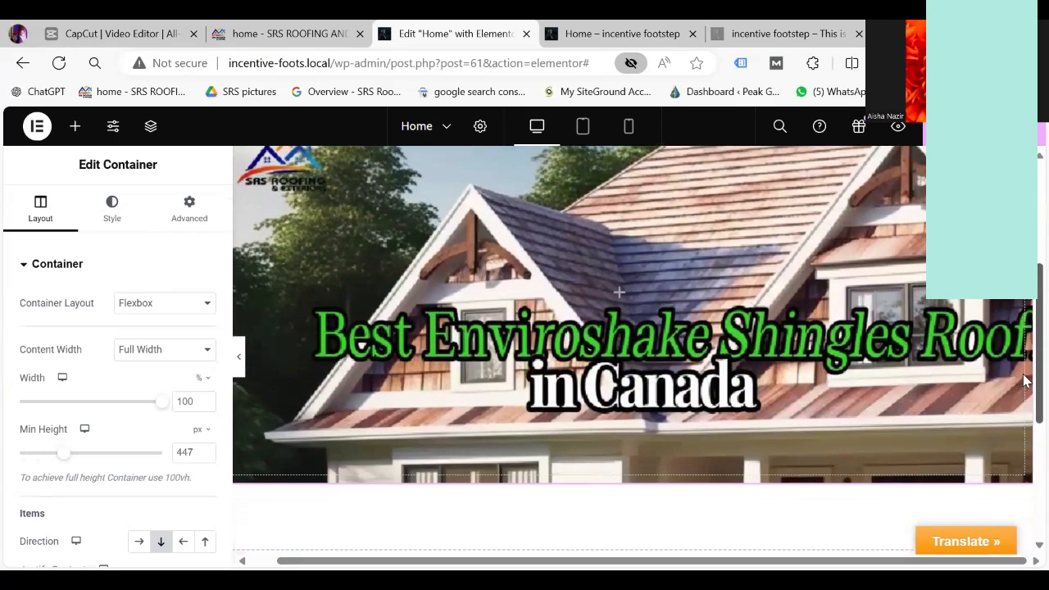
{"action": "left_click_drag", "start_coordinate": [63, 460], "coordinate": [140, 473]}
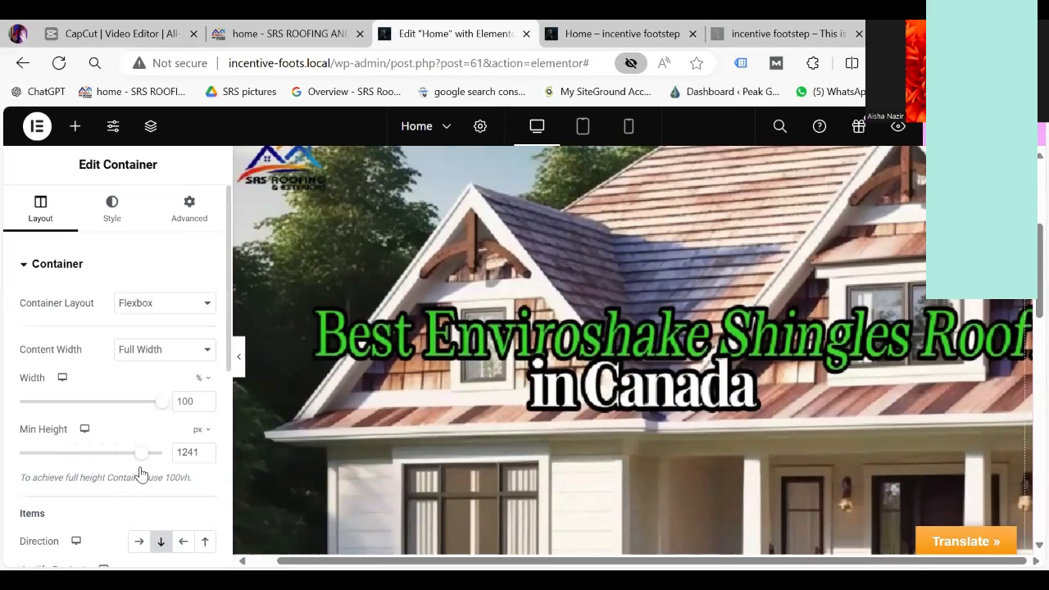
{"action": "scroll", "coordinate": [1025, 332], "scroll_direction": "down", "scroll_amount": 1}
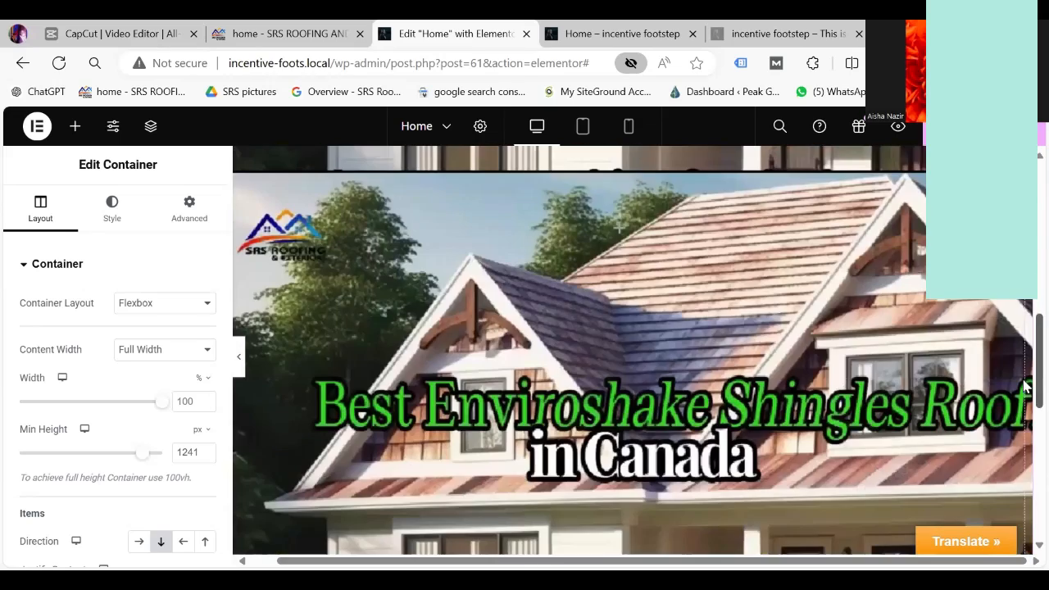
{"action": "scroll", "coordinate": [1025, 386], "scroll_direction": "down", "scroll_amount": 2}
{"action": "scroll", "coordinate": [1025, 435], "scroll_direction": "up", "scroll_amount": 2}
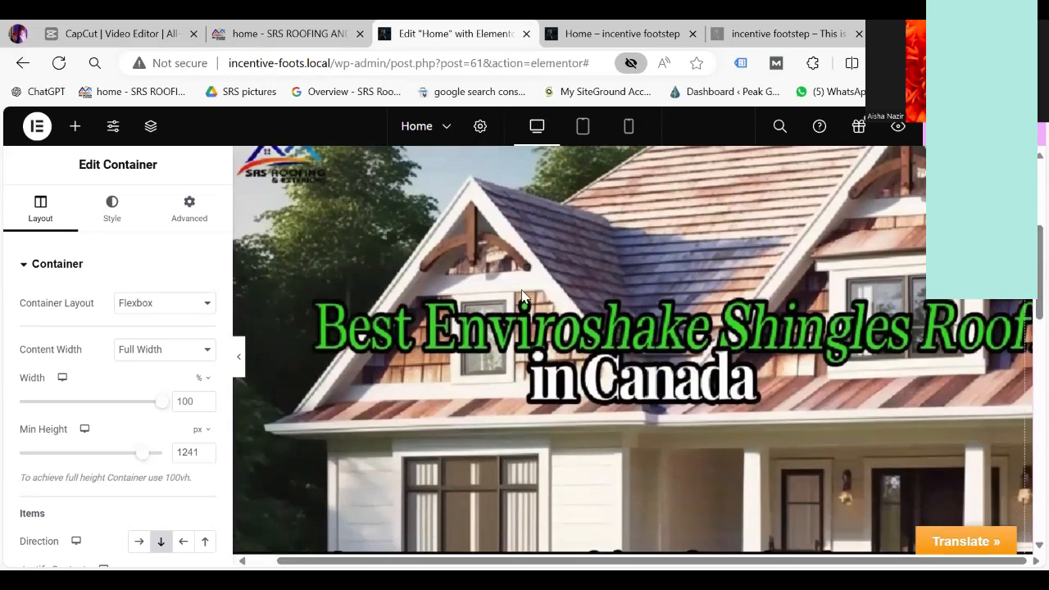
Step: Reduce the container's minimum height to about 521 px so the background image does not repeat
{"action": "left_click_drag", "start_coordinate": [145, 461], "coordinate": [76, 467]}
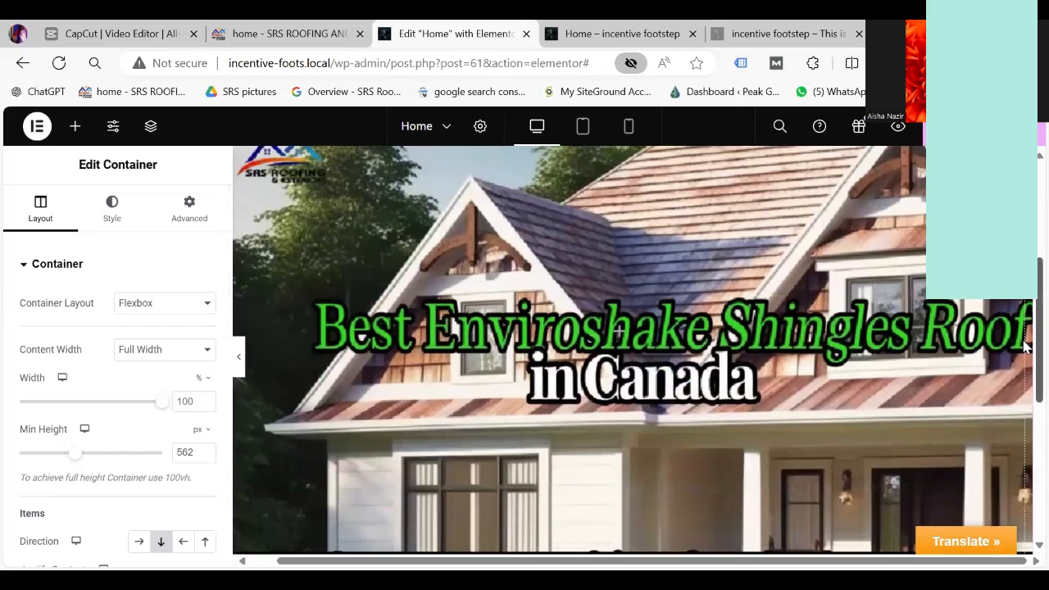
{"action": "scroll", "coordinate": [1026, 361], "scroll_direction": "down", "scroll_amount": 3}
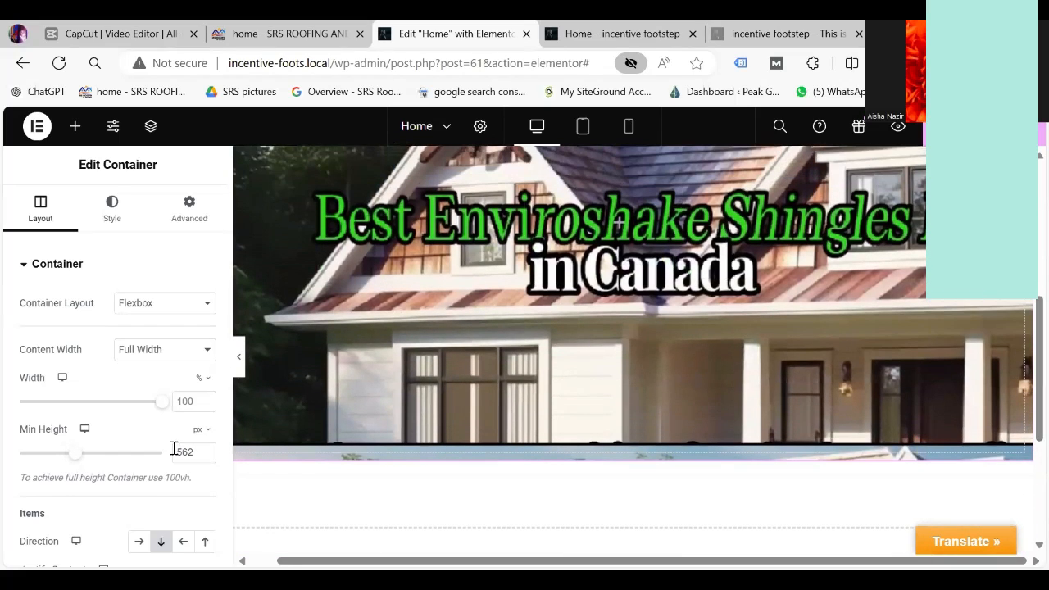
{"action": "left_click_drag", "start_coordinate": [80, 461], "coordinate": [71, 462]}
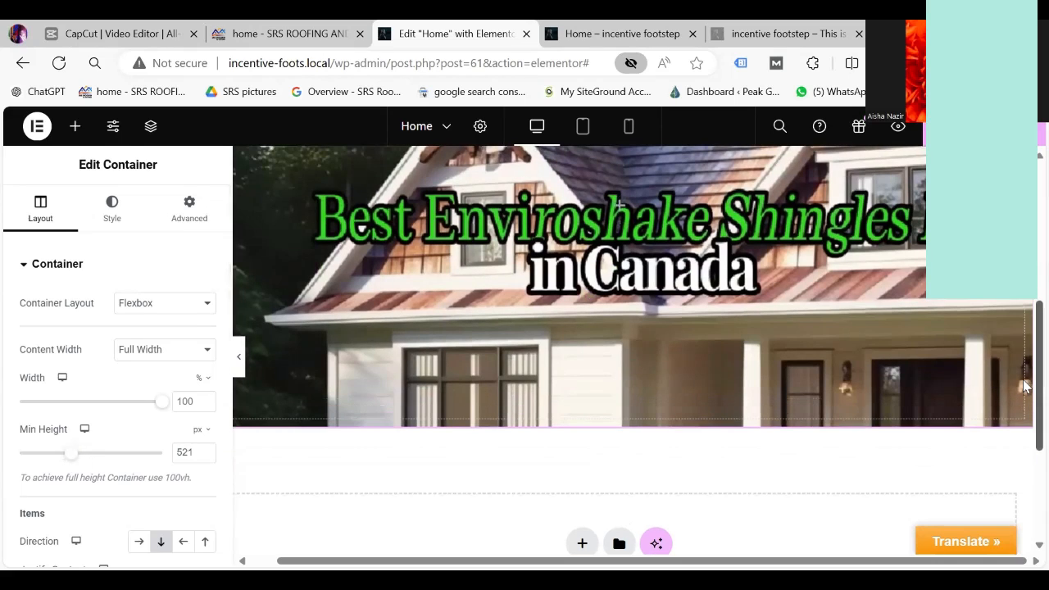
{"action": "scroll", "coordinate": [1025, 386], "scroll_direction": "up", "scroll_amount": 3}
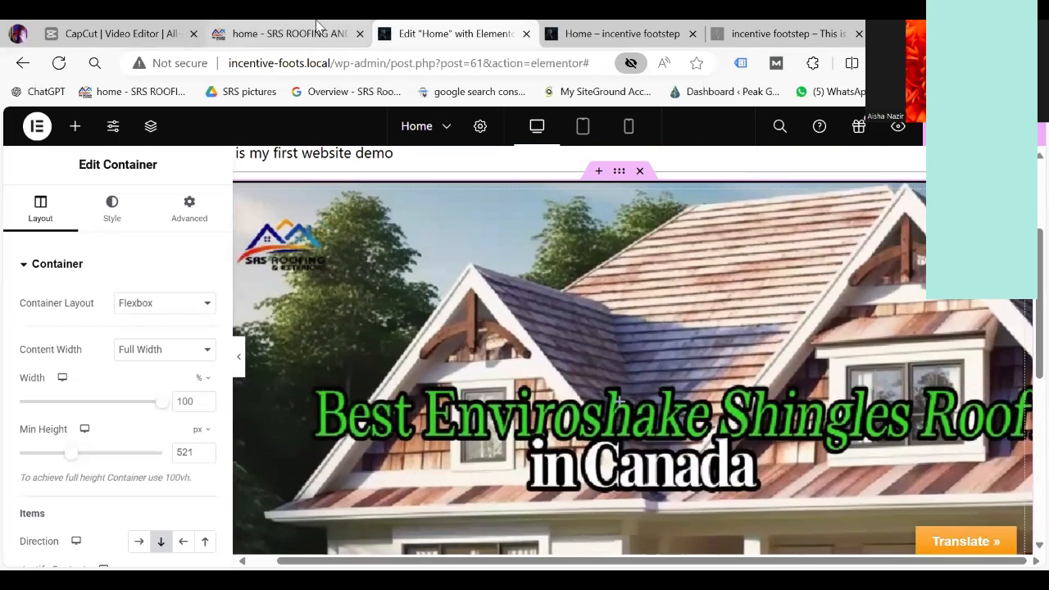
Step: Review the text in the roofing page's hero banner for reference, and add a Heading widget to the background-image container
{"action": "left_click", "coordinate": [319, 25]}
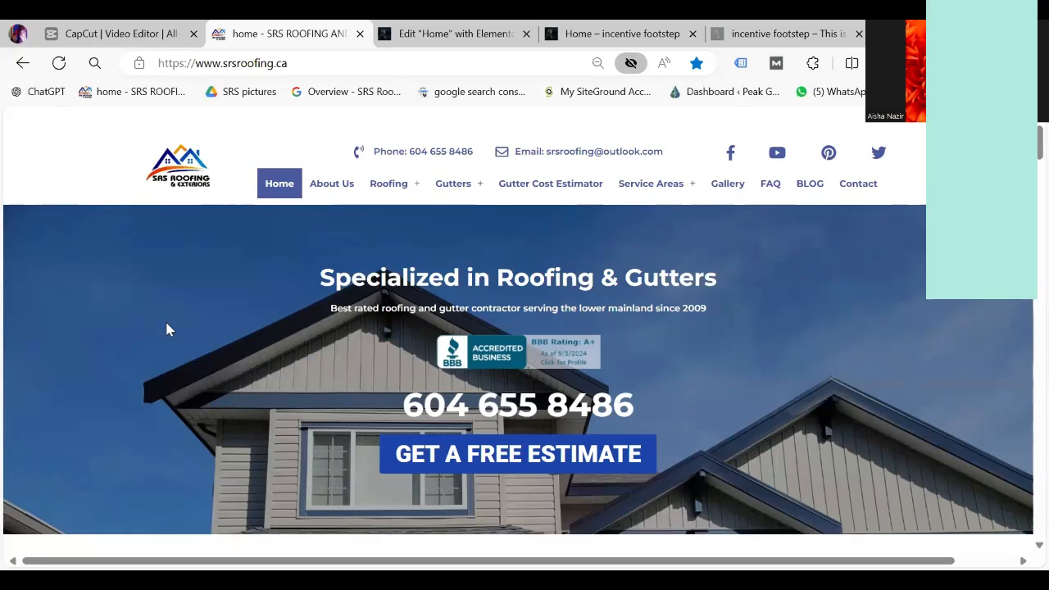
{"action": "left_click", "coordinate": [492, 36]}
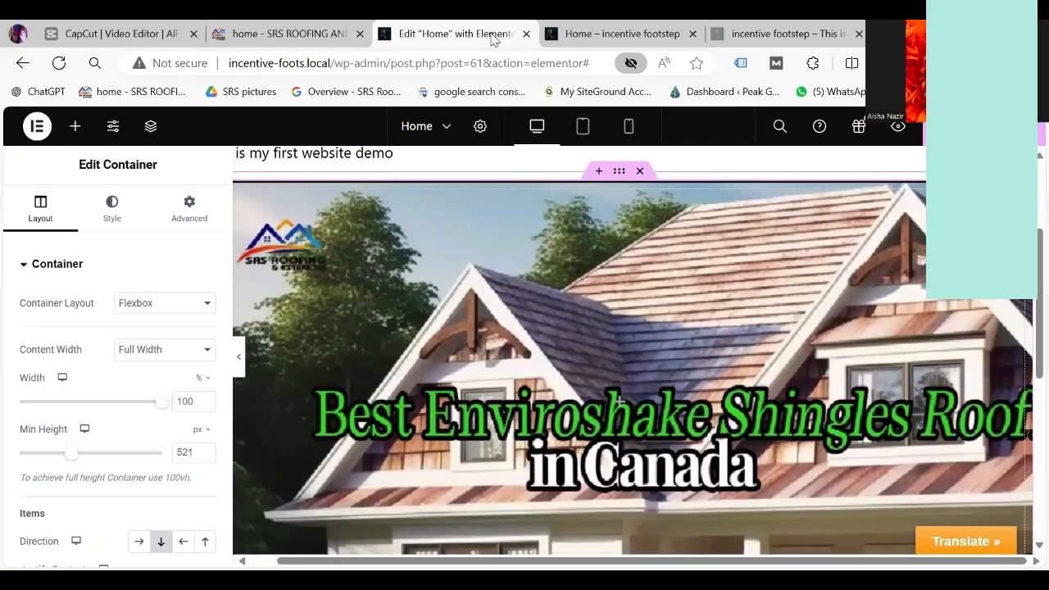
{"action": "left_click", "coordinate": [302, 41]}
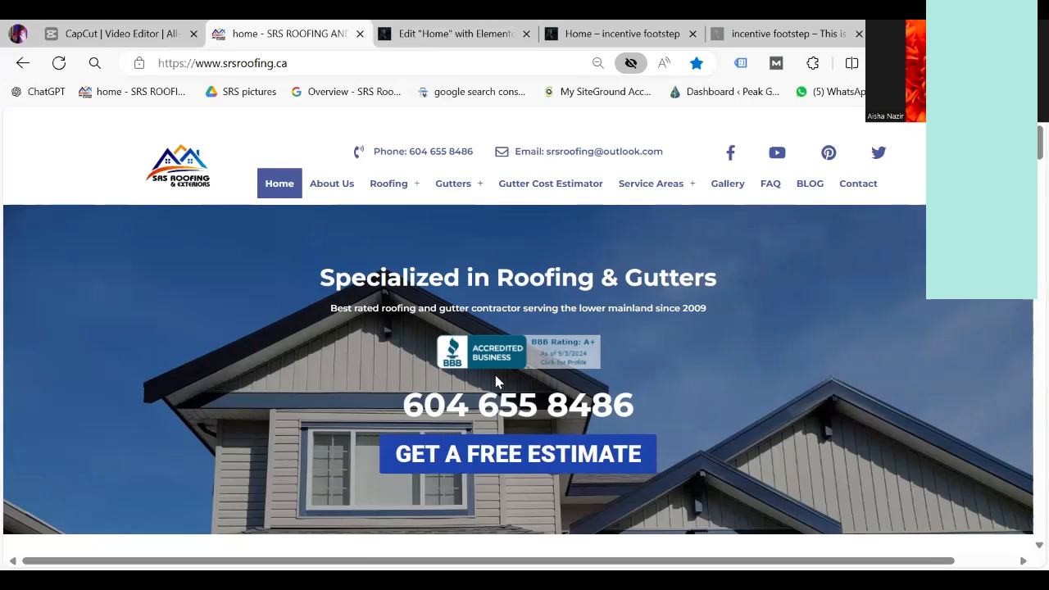
{"action": "left_click", "coordinate": [464, 38]}
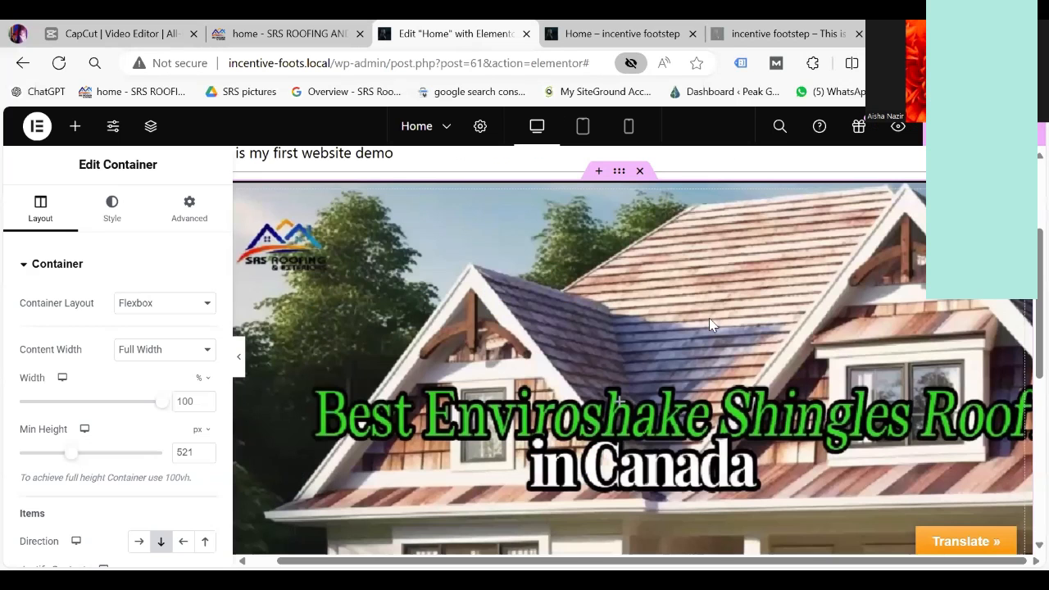
{"action": "left_click", "coordinate": [624, 408]}
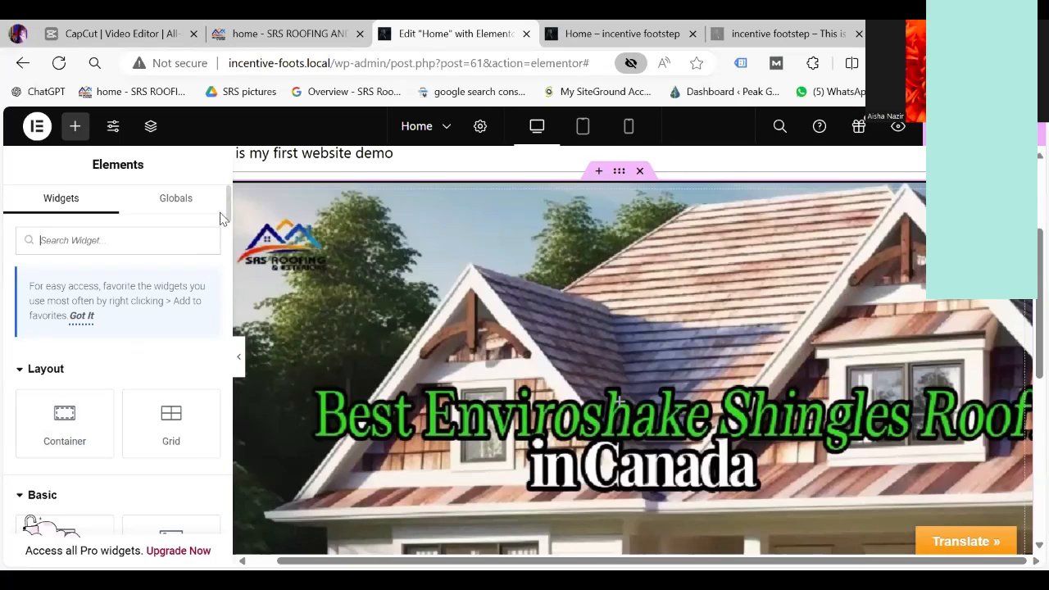
{"action": "left_click_drag", "start_coordinate": [227, 207], "coordinate": [227, 228]}
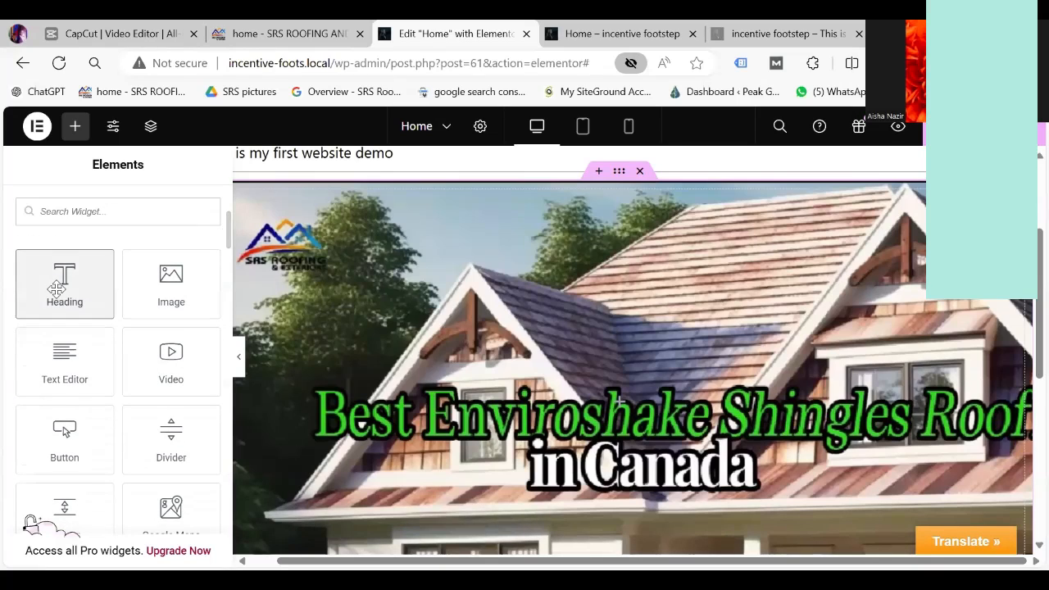
{"action": "left_click", "coordinate": [56, 287]}
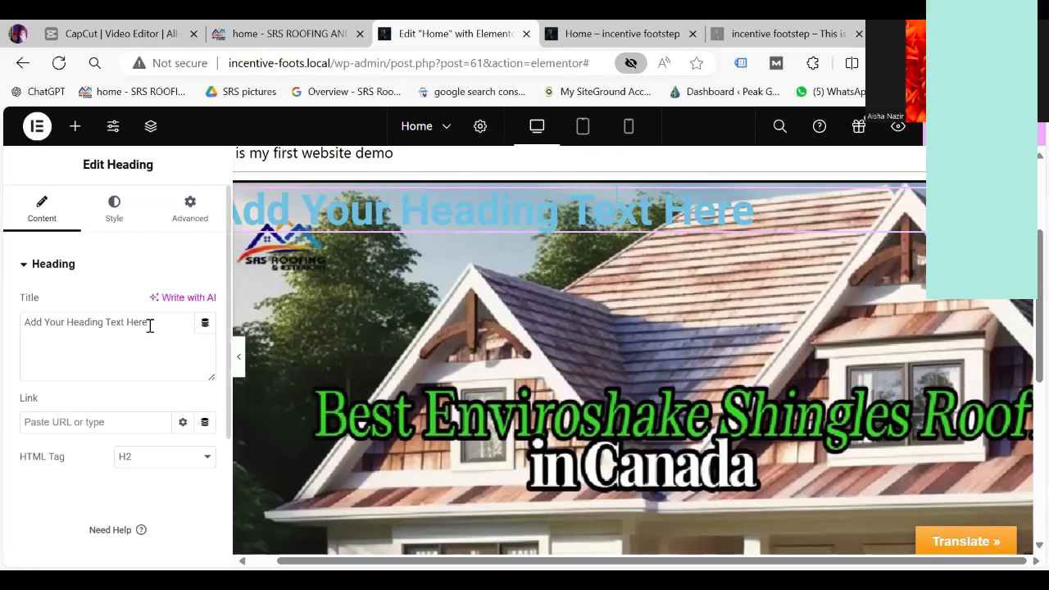
Step: Replace the heading's placeholder title with "Specialized in Roofing & Gutter", following the hero title on the roofing page
{"action": "left_click_drag", "start_coordinate": [150, 326], "coordinate": [25, 323]}
{"action": "key", "text": "BackSpace"}
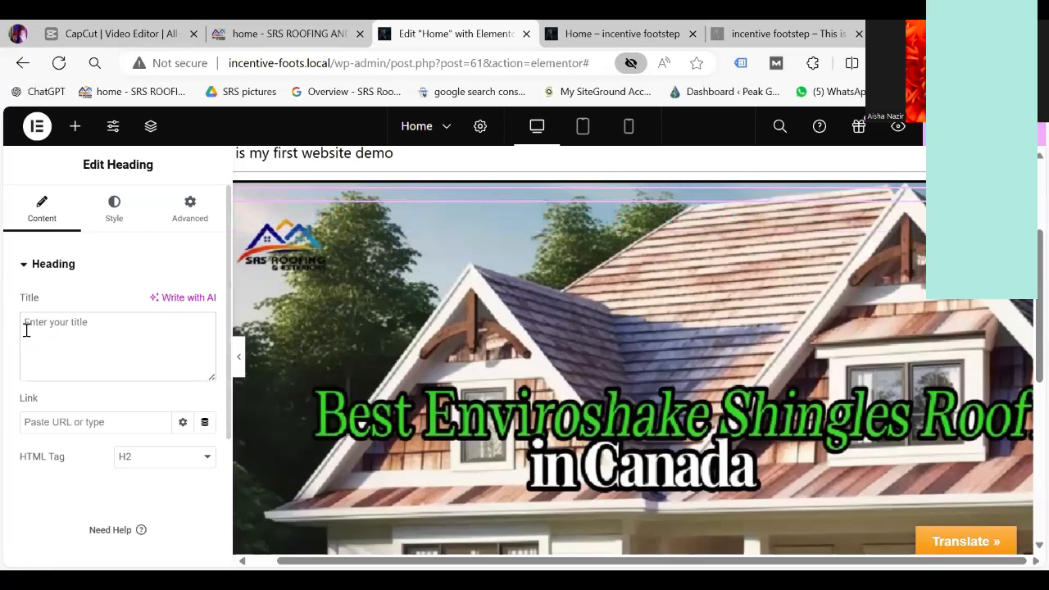
{"action": "left_click", "coordinate": [266, 29]}
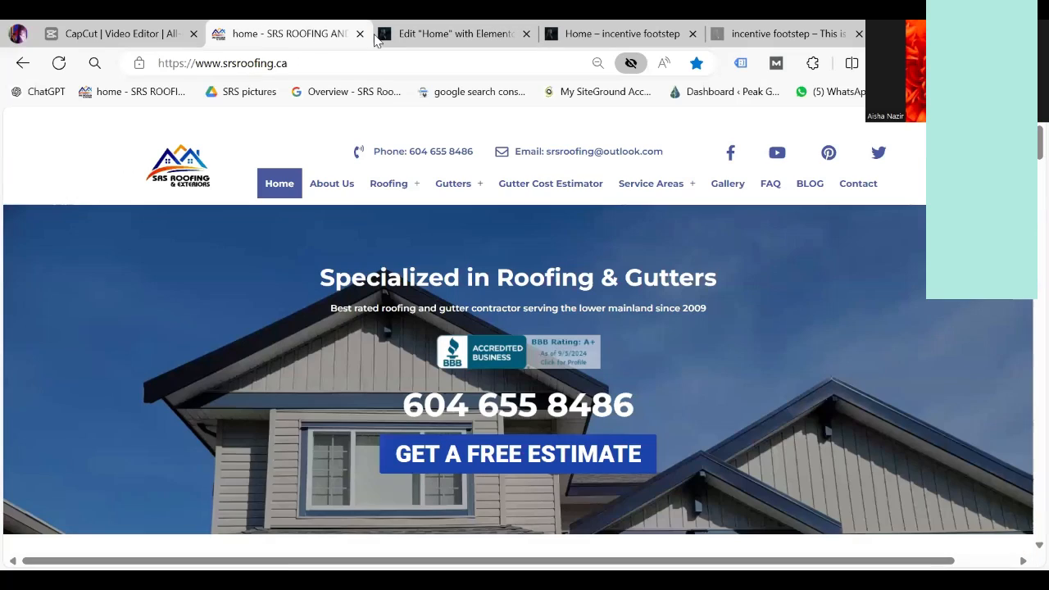
{"action": "left_click", "coordinate": [450, 41]}
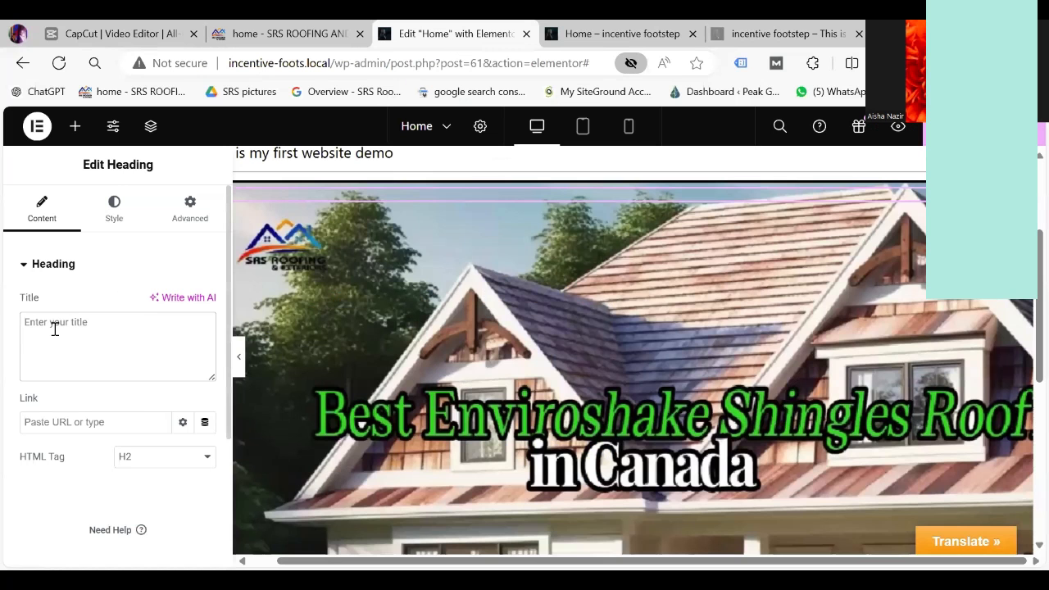
{"action": "type", "text": "Spec"}
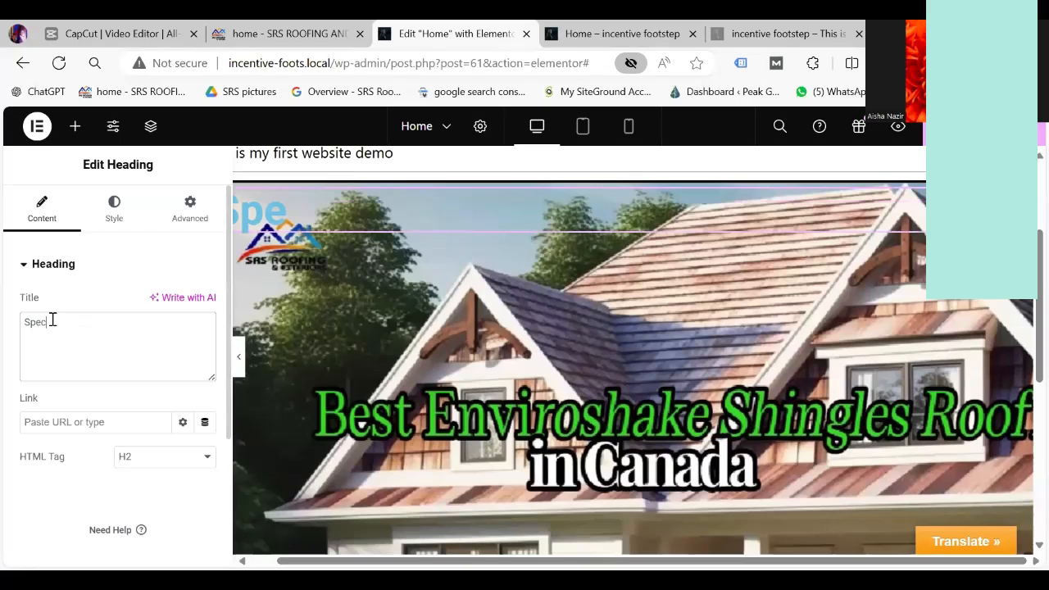
{"action": "type", "text": "ialized in "}
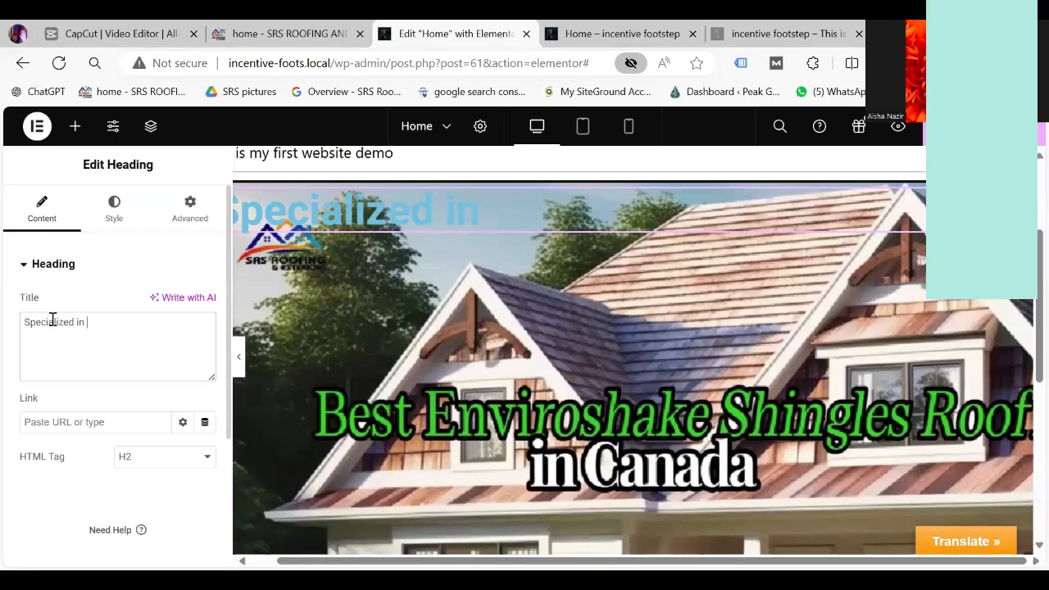
{"action": "type", "text": "Roofing "}
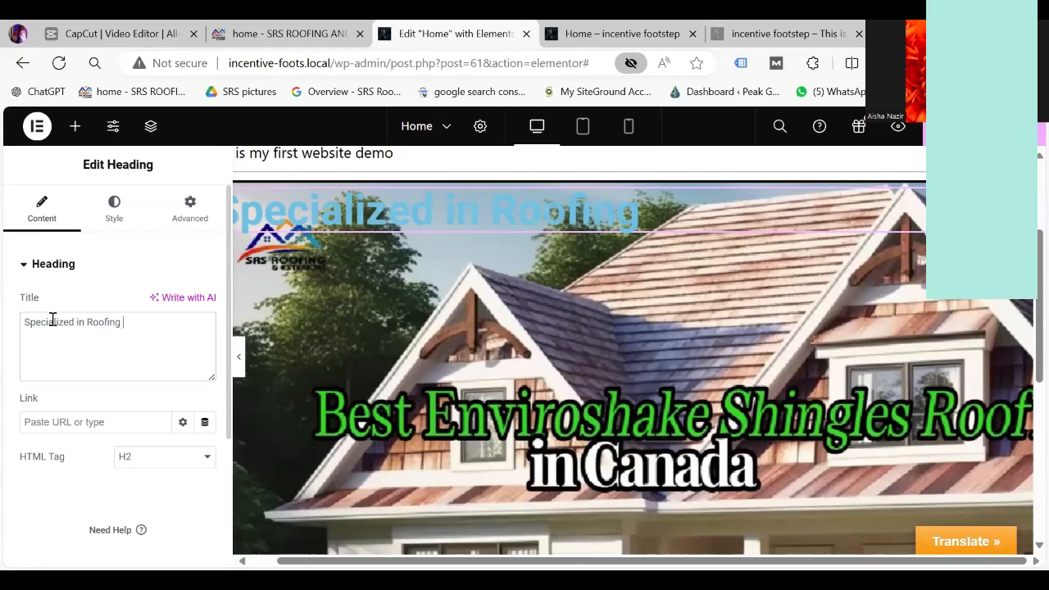
{"action": "type", "text": "& G"}
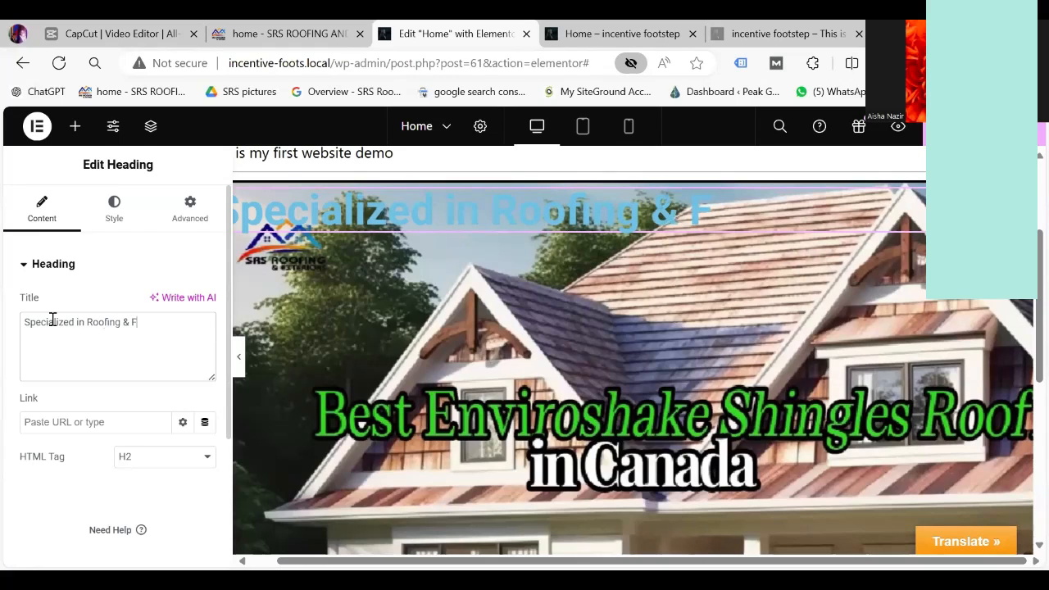
{"action": "key", "text": "BackSpace"}
{"action": "type", "text": "Gutter"}
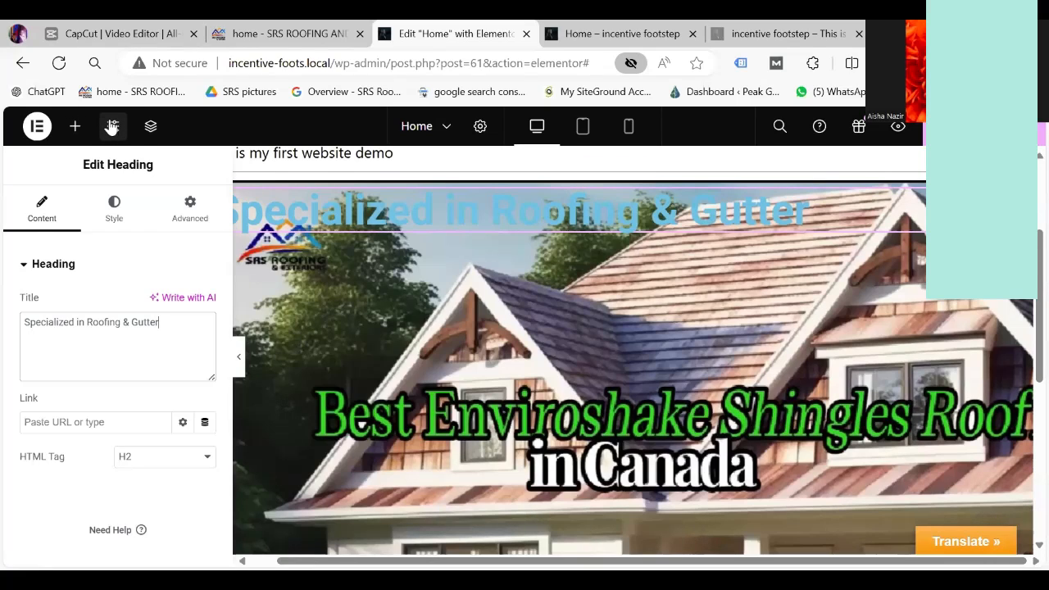
Step: Set the heading's text color to light grey #E7EEF1 and center its alignment
{"action": "left_click", "coordinate": [117, 215]}
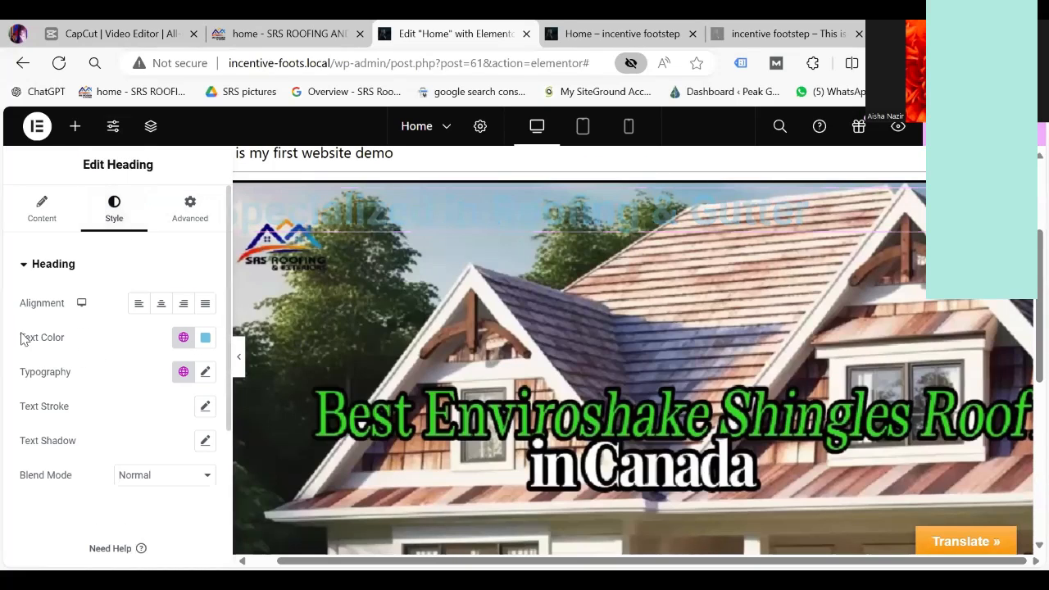
{"action": "left_click", "coordinate": [206, 339]}
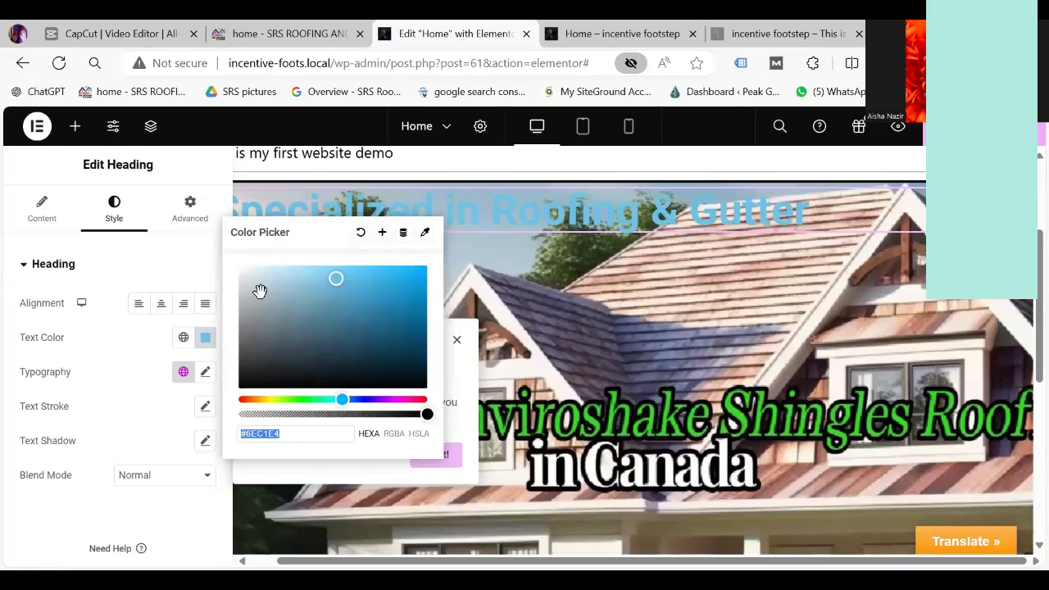
{"action": "left_click", "coordinate": [240, 269]}
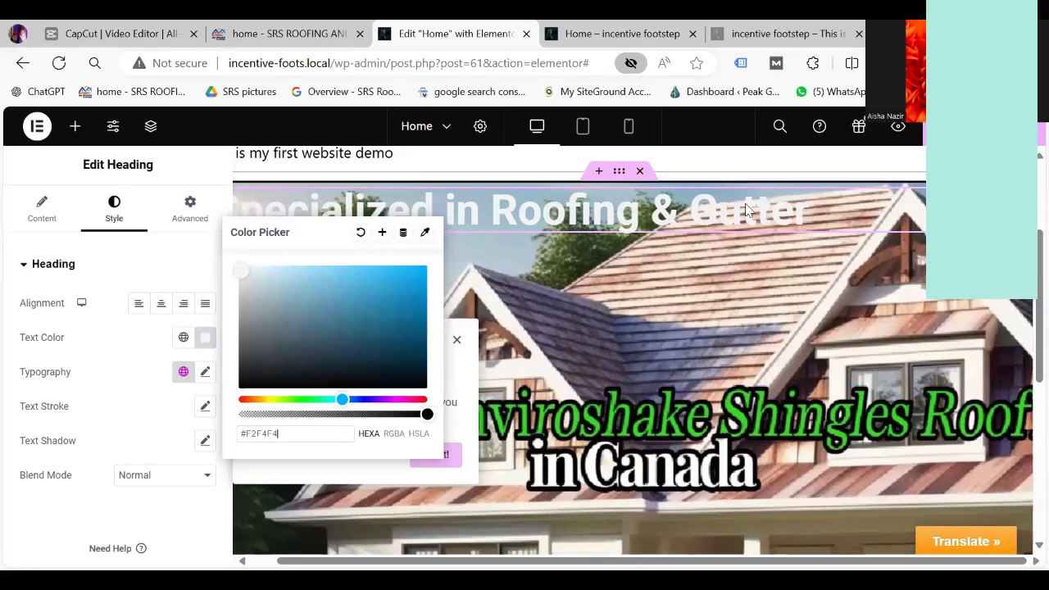
{"action": "left_click", "coordinate": [246, 272]}
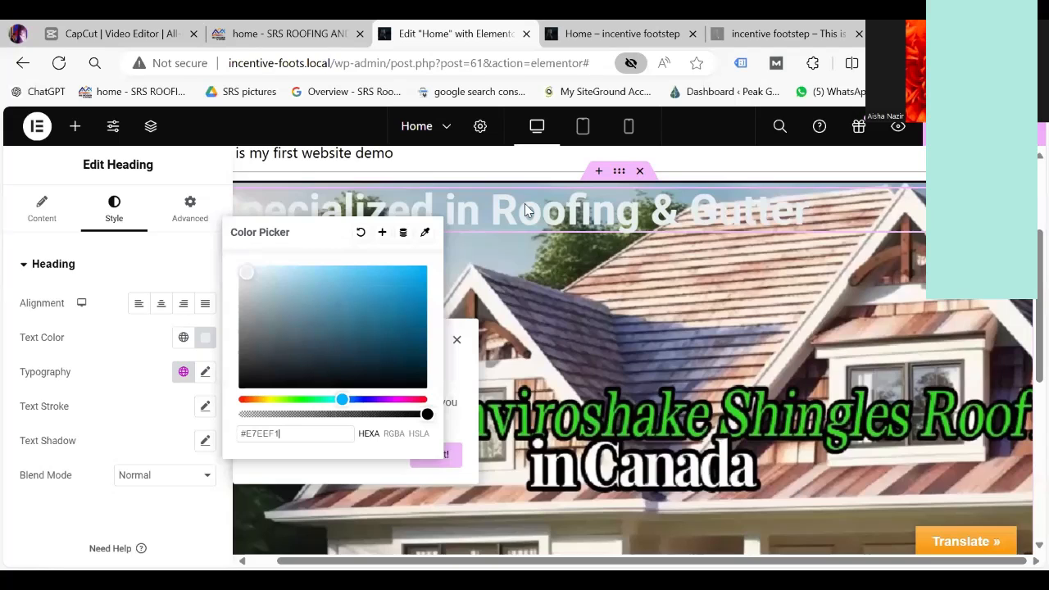
{"action": "left_click", "coordinate": [161, 306]}
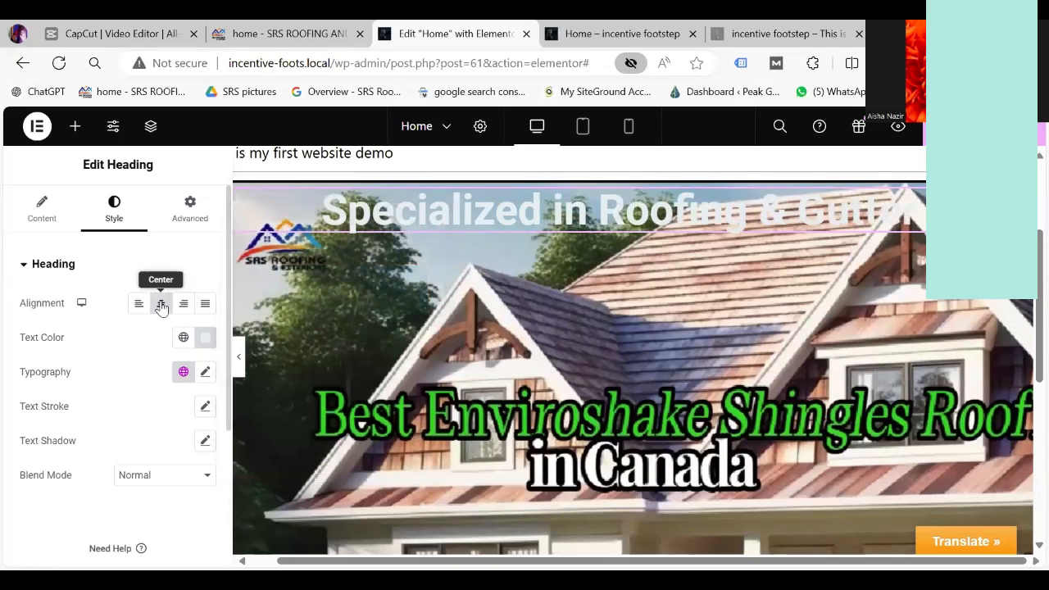
Step: Check the hero title's placement on the roofing page and set the heading's linked margins to 144 px on all sides
{"action": "left_click", "coordinate": [287, 34]}
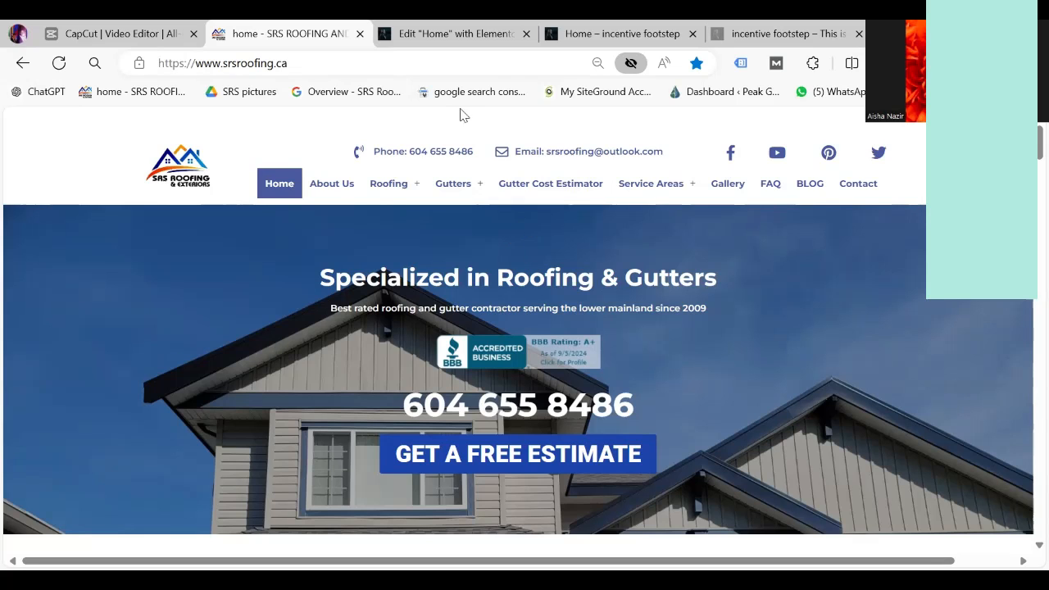
{"action": "left_click", "coordinate": [475, 33]}
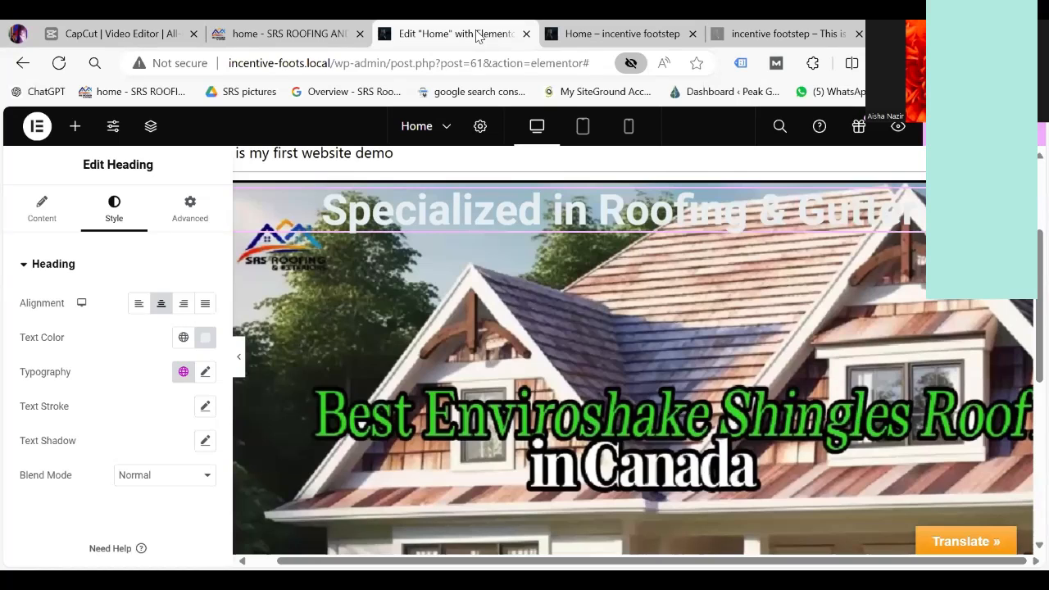
{"action": "left_click", "coordinate": [189, 209]}
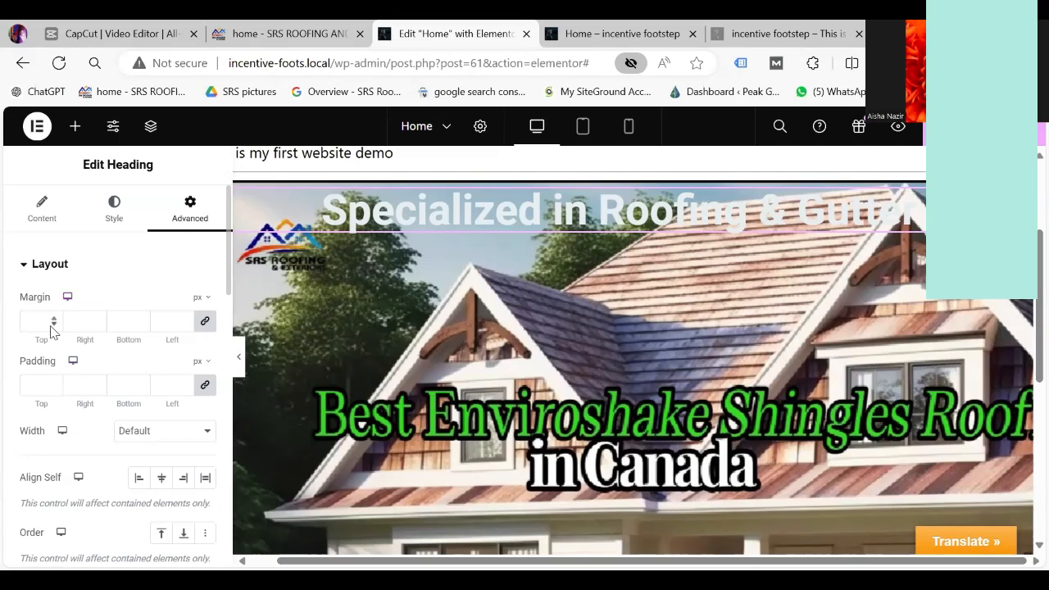
{"action": "left_click", "coordinate": [55, 325]}
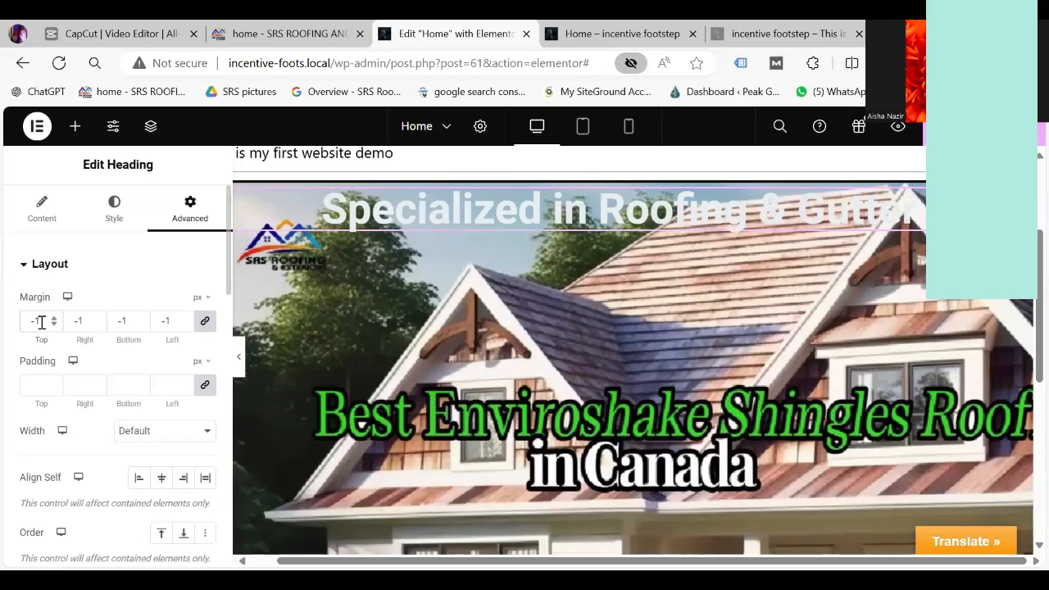
{"action": "left_click", "coordinate": [185, 317]}
{"action": "triple_click", "coordinate": [185, 318]}
{"action": "double_click", "coordinate": [185, 317]}
{"action": "triple_click", "coordinate": [185, 317]}
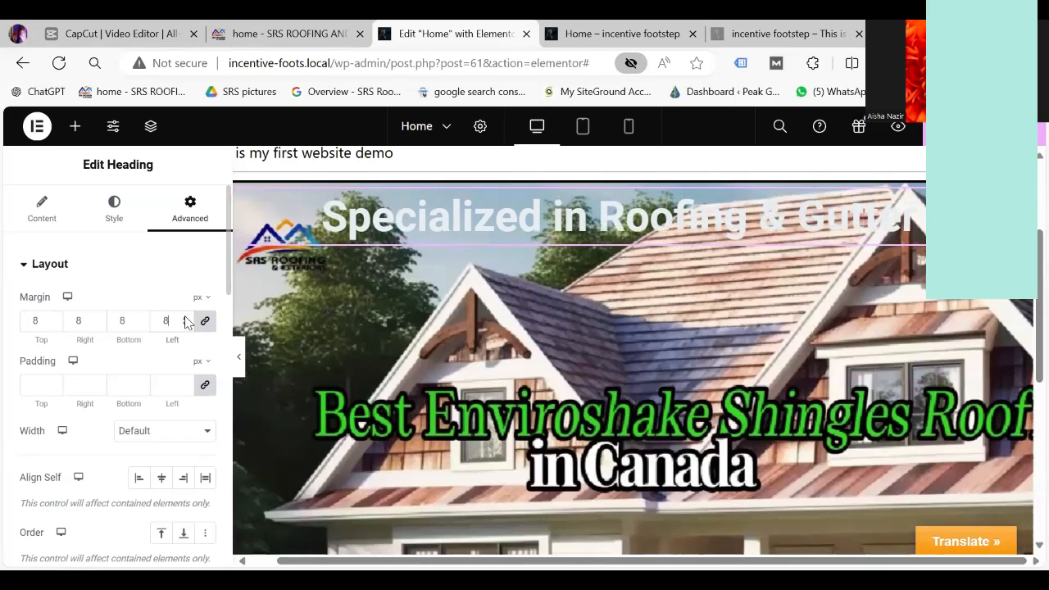
{"action": "double_click", "coordinate": [185, 318]}
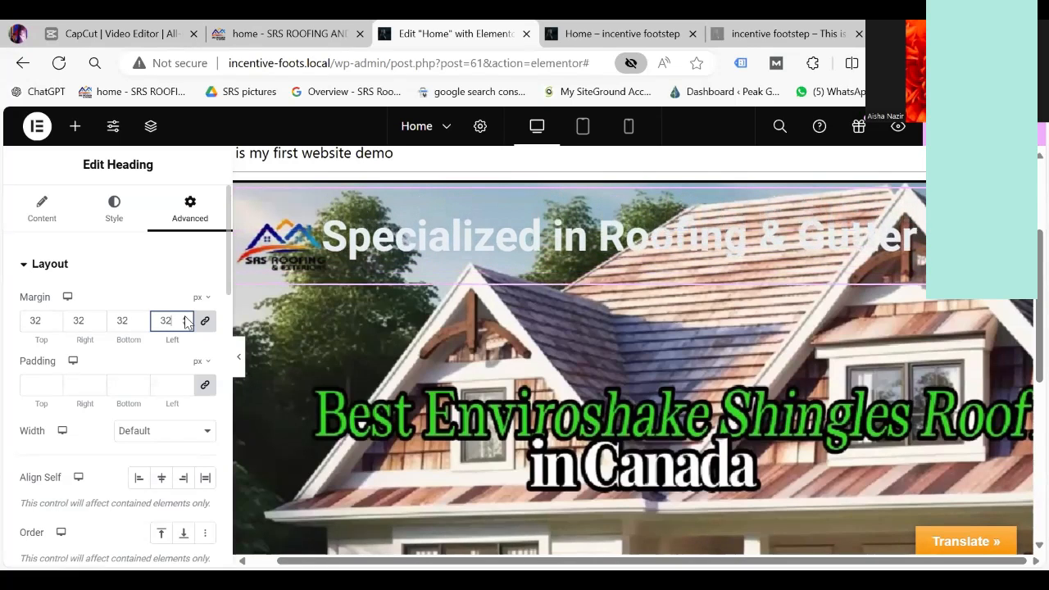
{"action": "left_click_drag", "start_coordinate": [185, 318], "coordinate": [185, 322]}
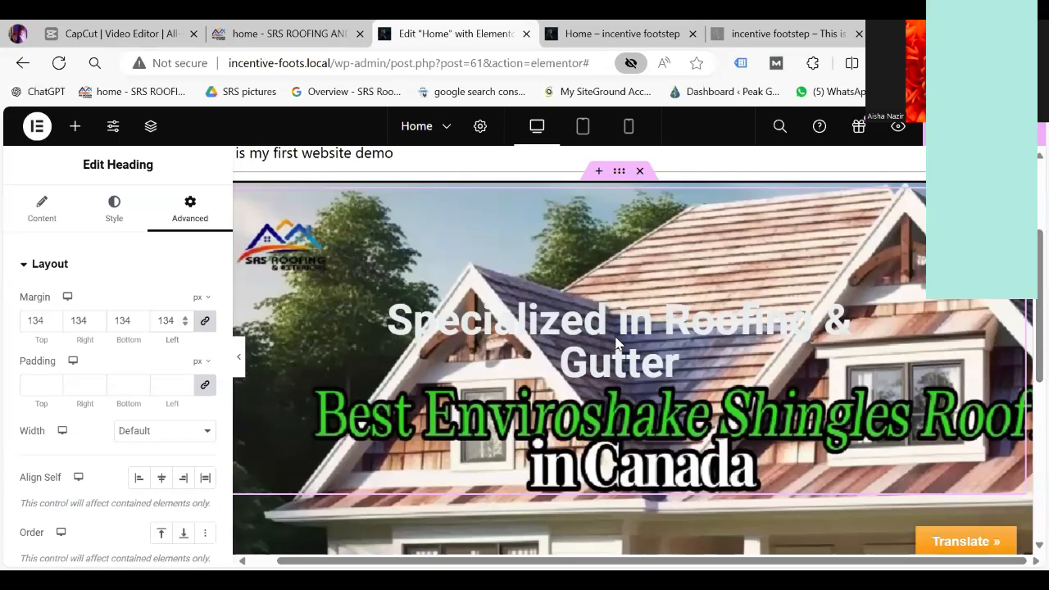
{"action": "left_click", "coordinate": [187, 320]}
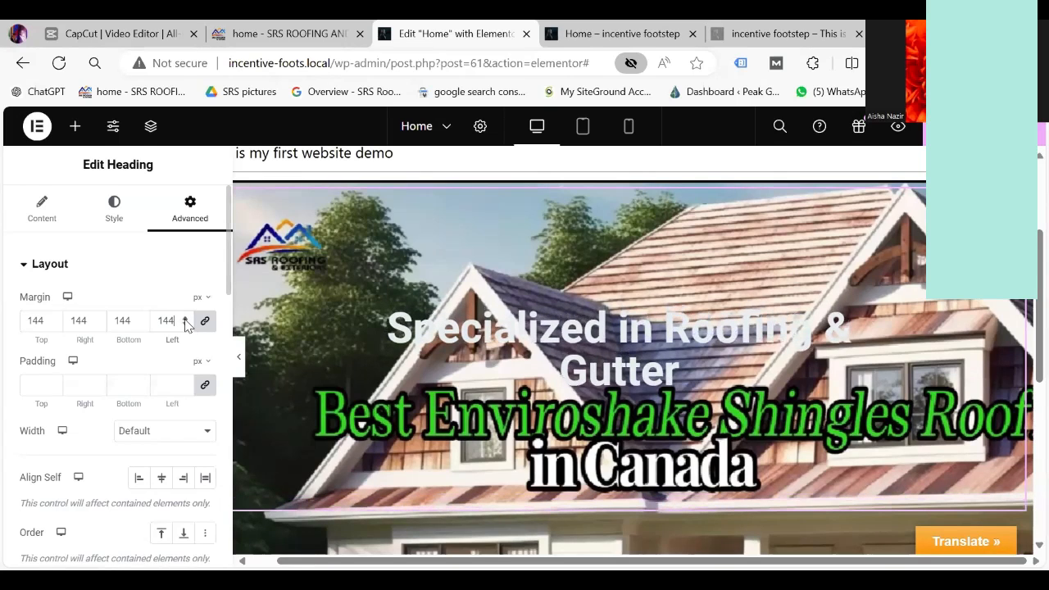
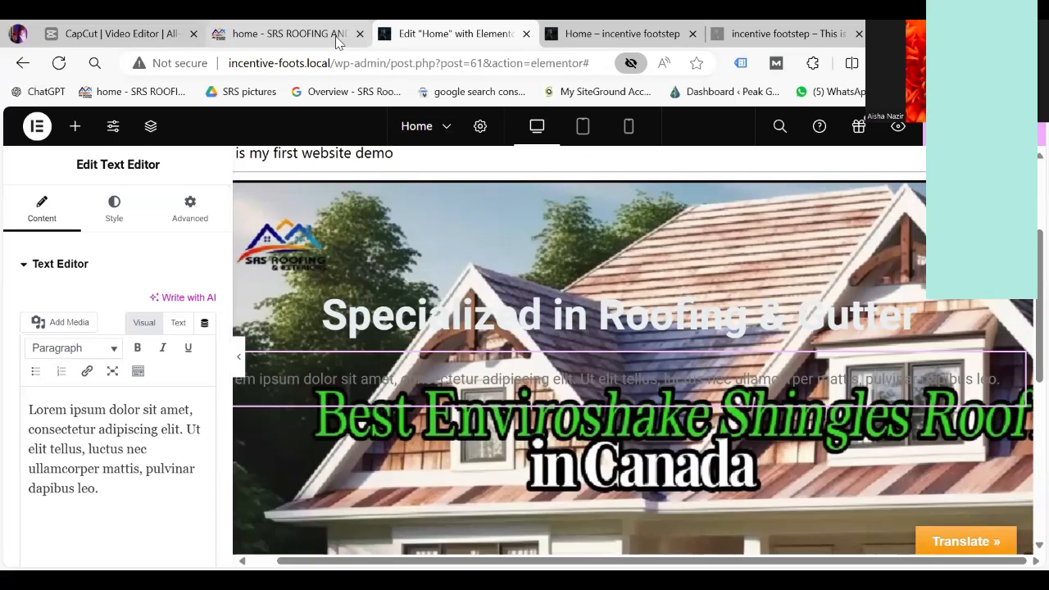
Step: Replace the text widget's placeholder with the roofing page's tagline "Best rated roofing and gutter contractor serving the lower mainland since 2009"
{"action": "key", "text": "ctrl+shift+Tab"}
{"action": "left_click_drag", "start_coordinate": [328, 309], "coordinate": [722, 312]}
{"action": "key", "text": "ctrl+c"}
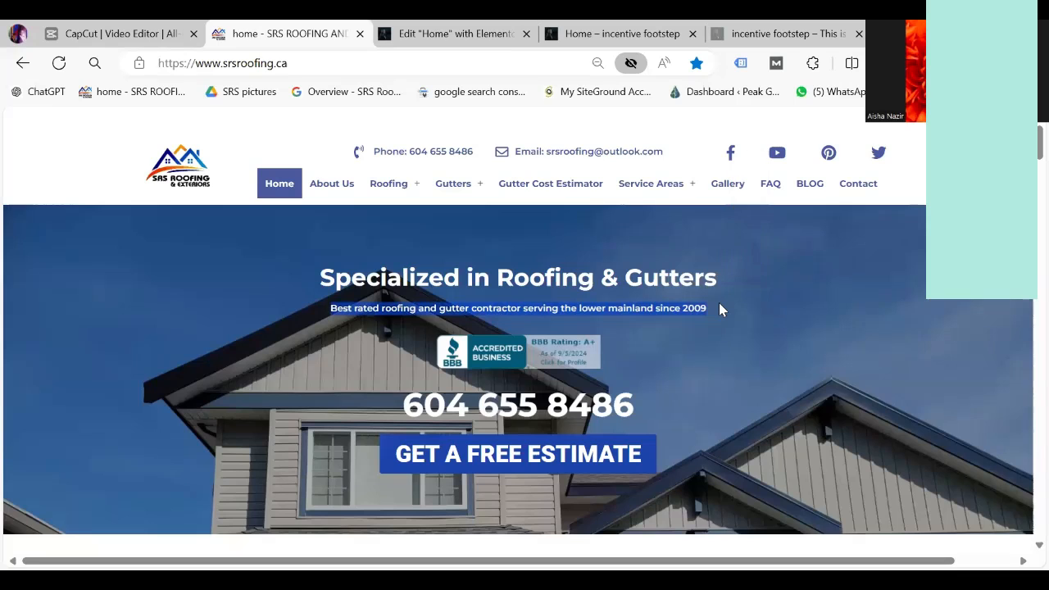
{"action": "left_click", "coordinate": [447, 37]}
{"action": "left_click_drag", "start_coordinate": [100, 489], "coordinate": [4, 384]}
{"action": "key", "text": "ctrl+v"}
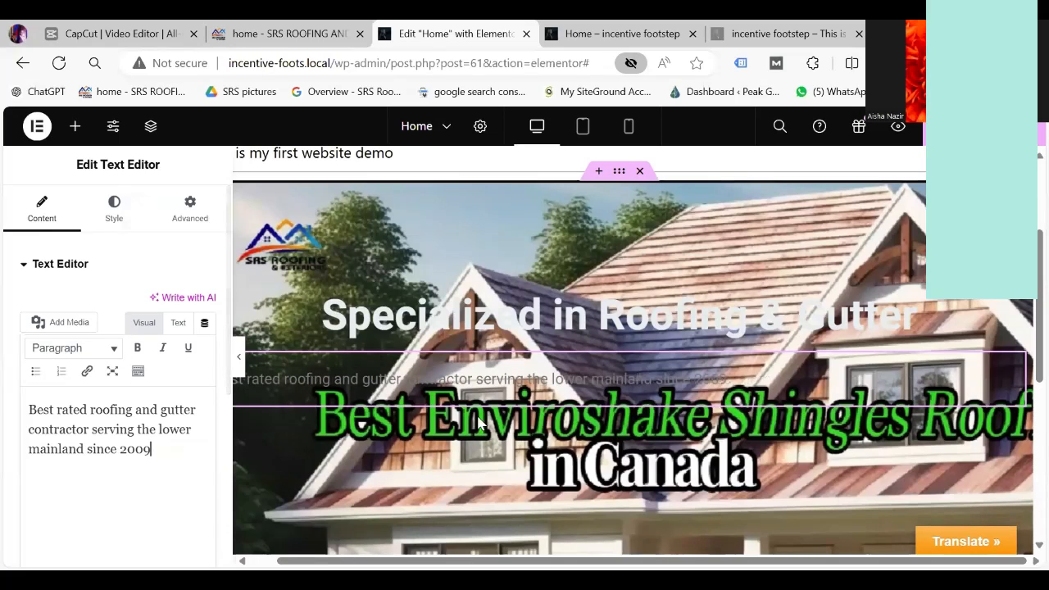
Step: Set the tagline's text color to near-white and center its alignment
{"action": "left_click", "coordinate": [114, 212]}
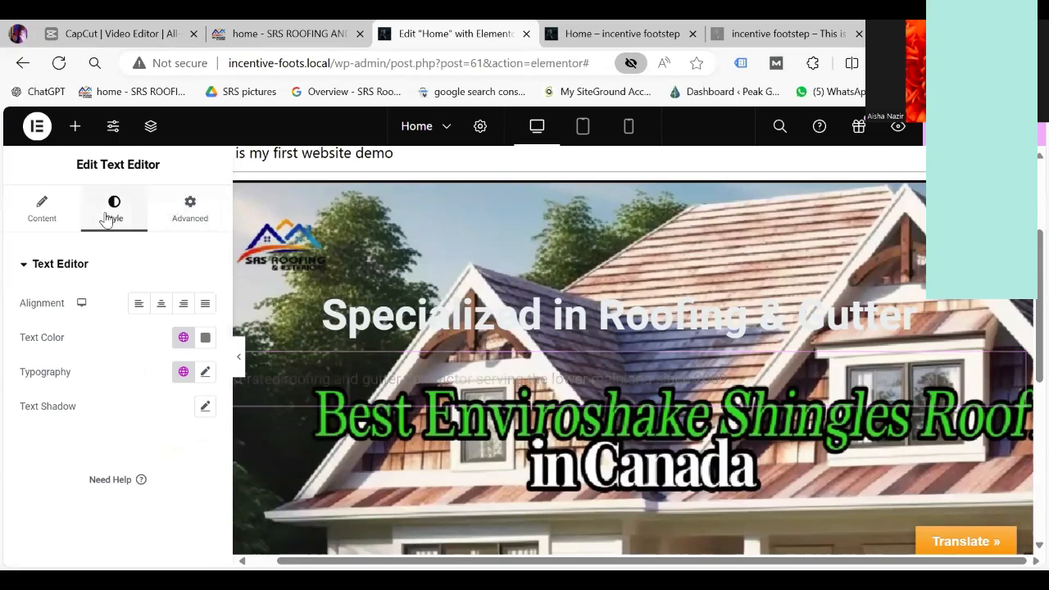
{"action": "left_click", "coordinate": [205, 338]}
{"action": "left_click", "coordinate": [238, 269]}
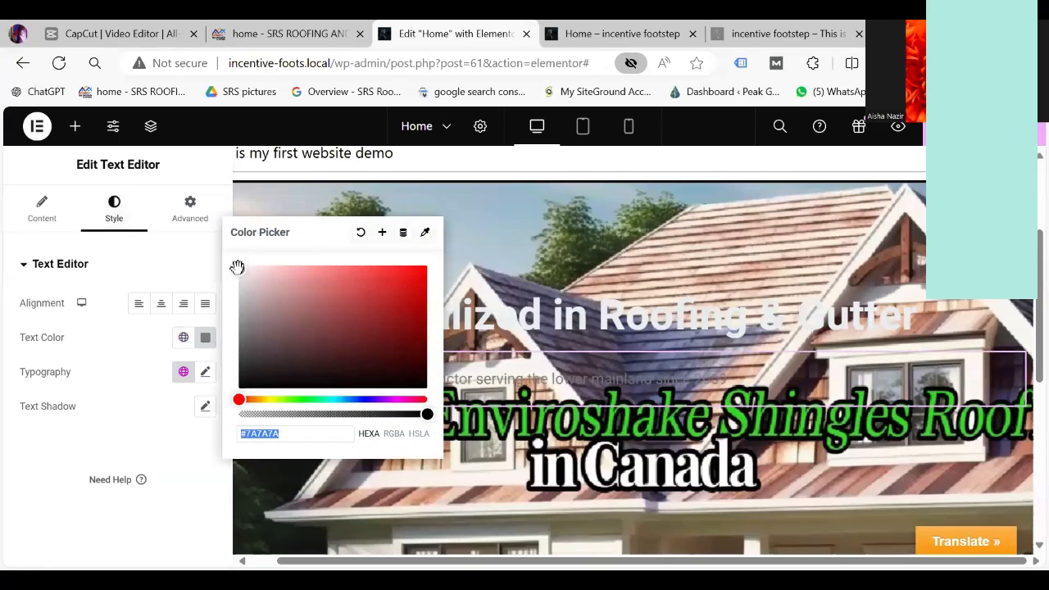
{"action": "left_click", "coordinate": [162, 309]}
{"action": "left_click", "coordinate": [161, 308]}
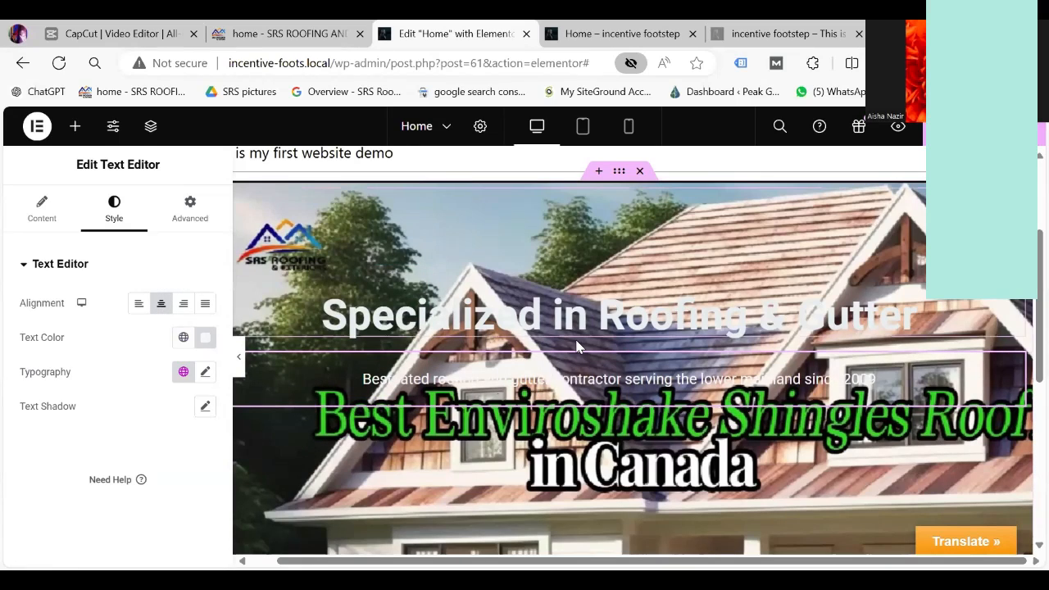
Step: Give the hero container a background overlay of the Classic type
{"action": "left_click", "coordinate": [619, 173]}
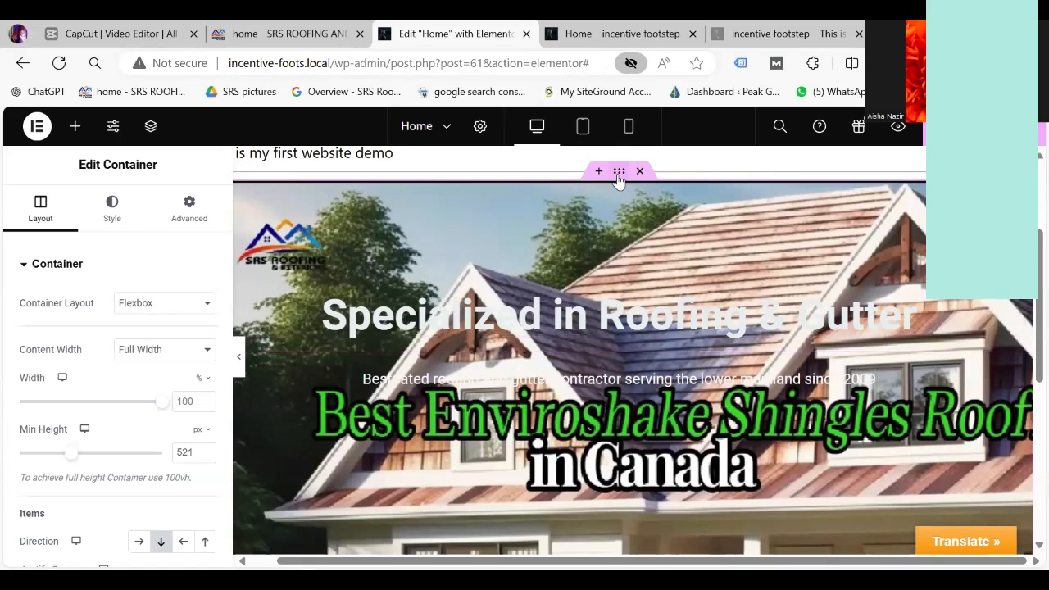
{"action": "left_click", "coordinate": [112, 211]}
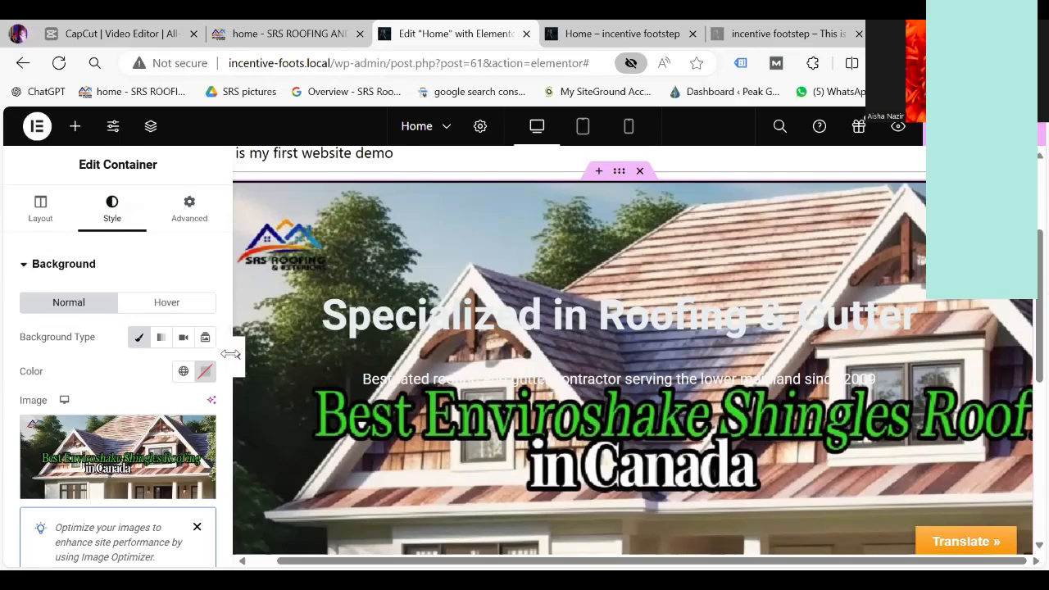
{"action": "scroll", "coordinate": [226, 426], "scroll_direction": "down", "scroll_amount": 3}
{"action": "scroll", "coordinate": [226, 498], "scroll_direction": "down", "scroll_amount": 3}
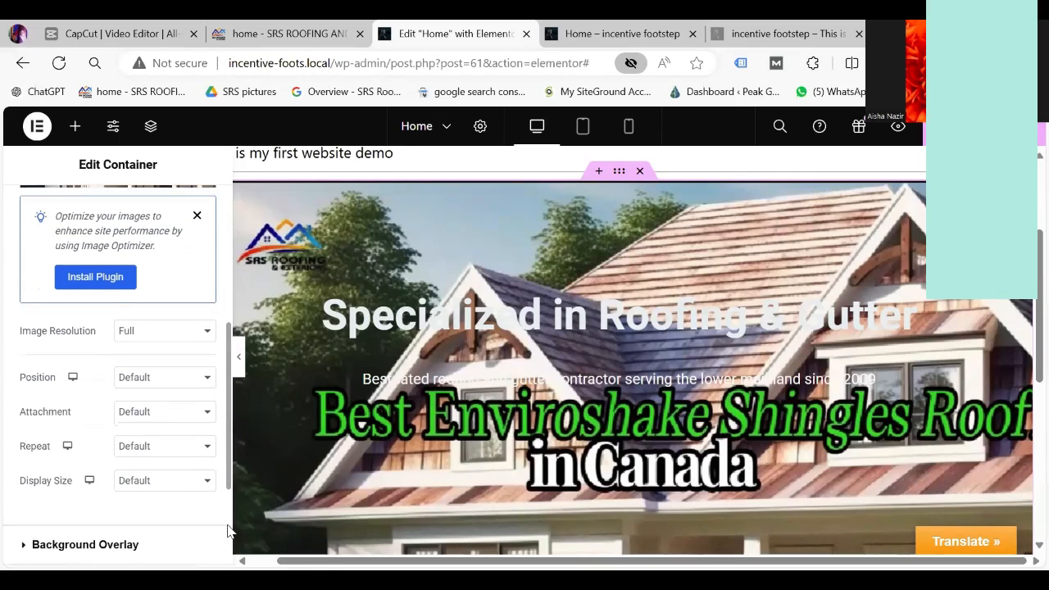
{"action": "scroll", "coordinate": [228, 547], "scroll_direction": "down", "scroll_amount": 2}
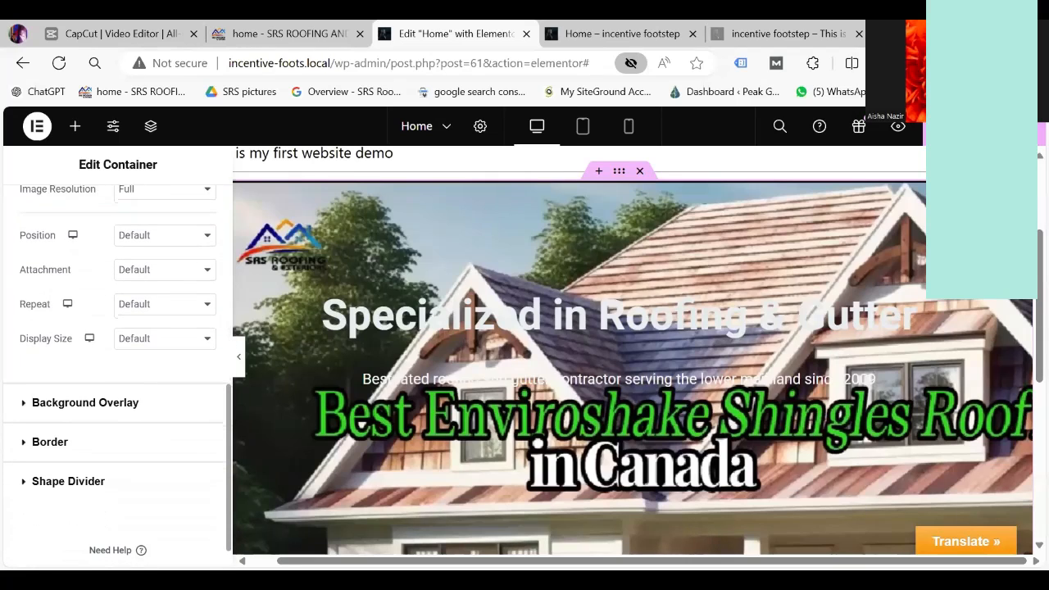
{"action": "left_click", "coordinate": [87, 395]}
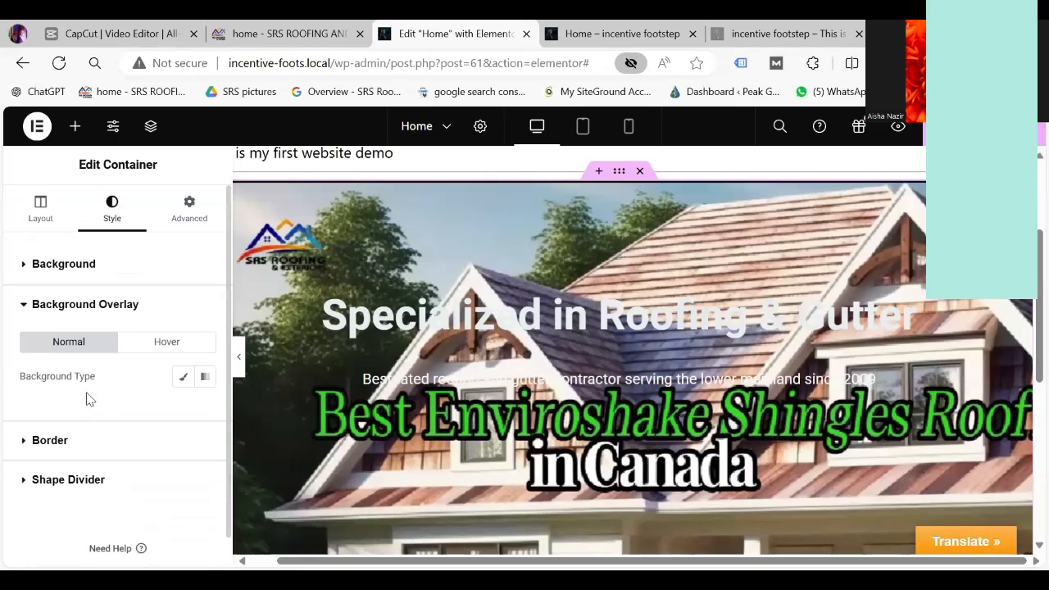
{"action": "left_click", "coordinate": [182, 379]}
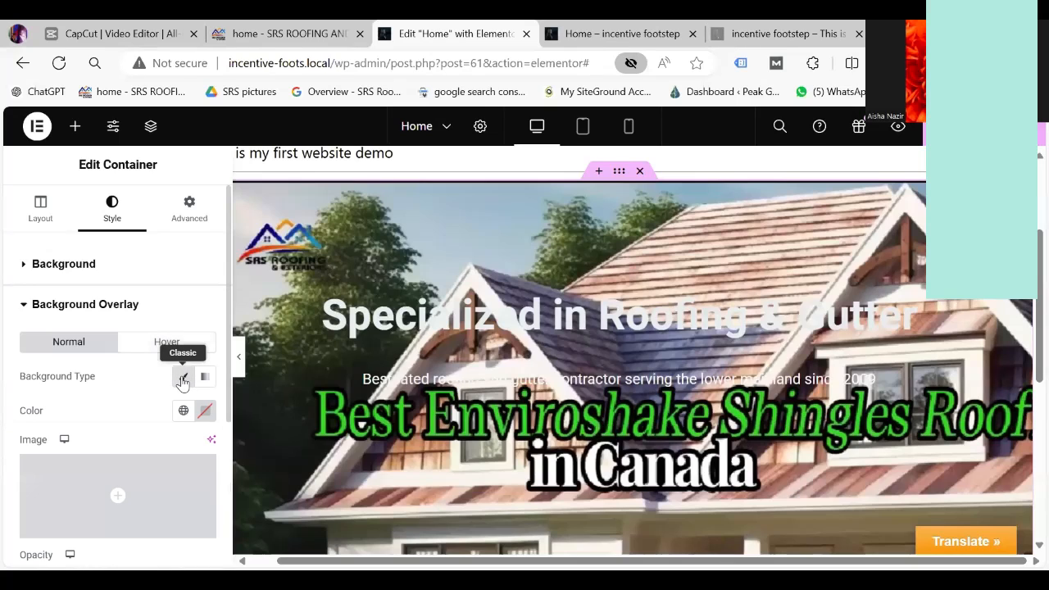
Step: Set the overlay color to a slightly transparent near-black, #070707F7
{"action": "left_click", "coordinate": [205, 413]}
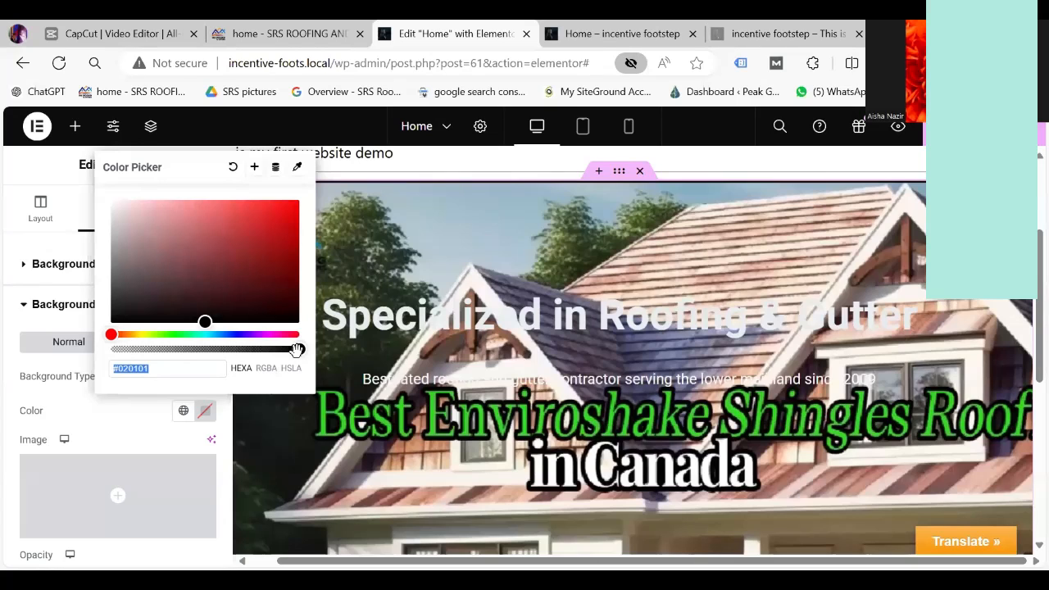
{"action": "left_click", "coordinate": [123, 305]}
{"action": "left_click_drag", "start_coordinate": [299, 350], "coordinate": [323, 384]}
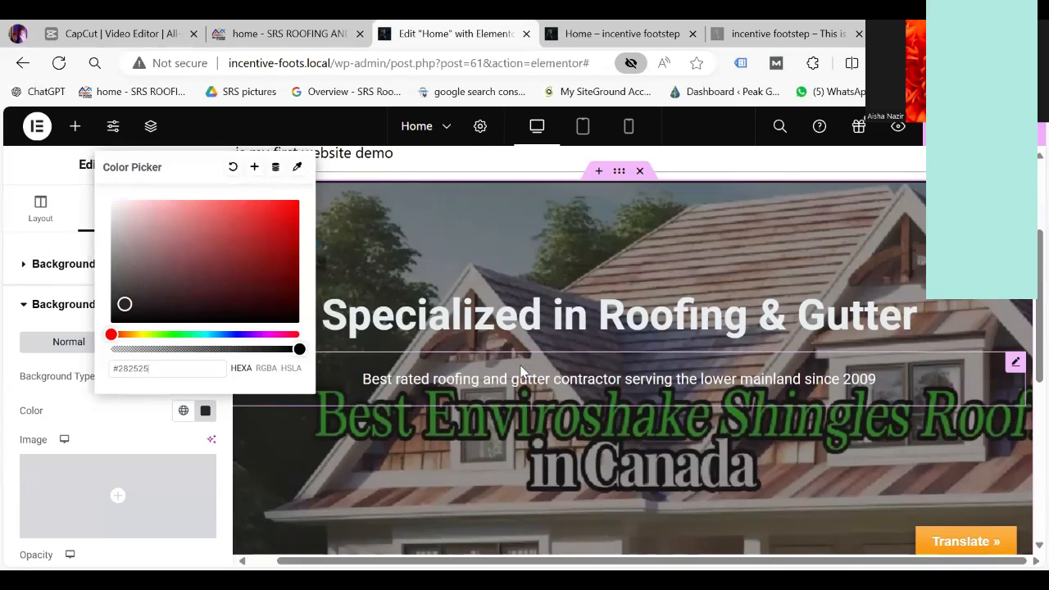
{"action": "left_click_drag", "start_coordinate": [190, 349], "coordinate": [294, 349]}
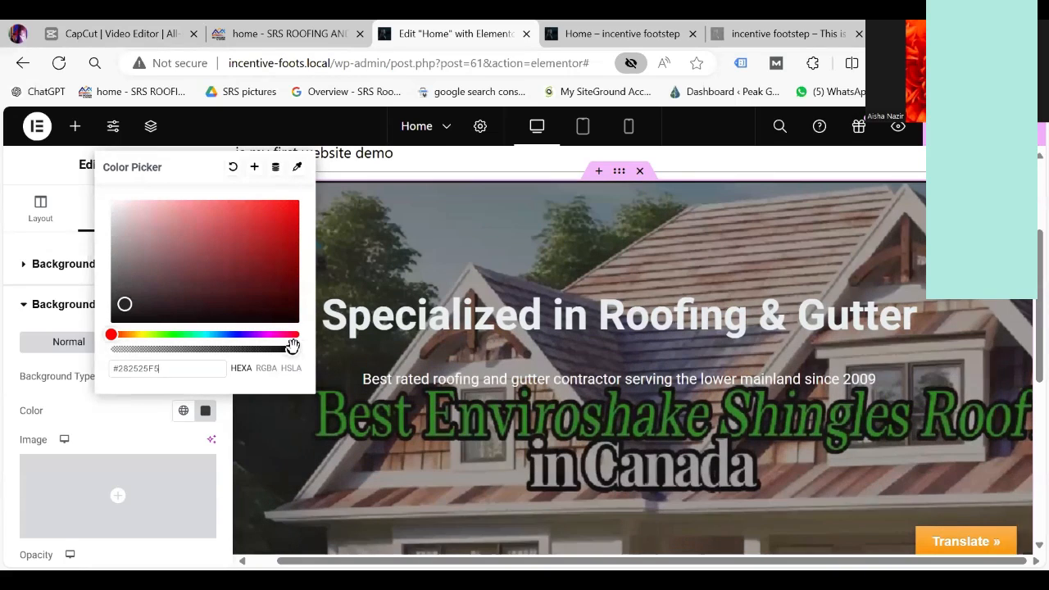
{"action": "left_click", "coordinate": [116, 320]}
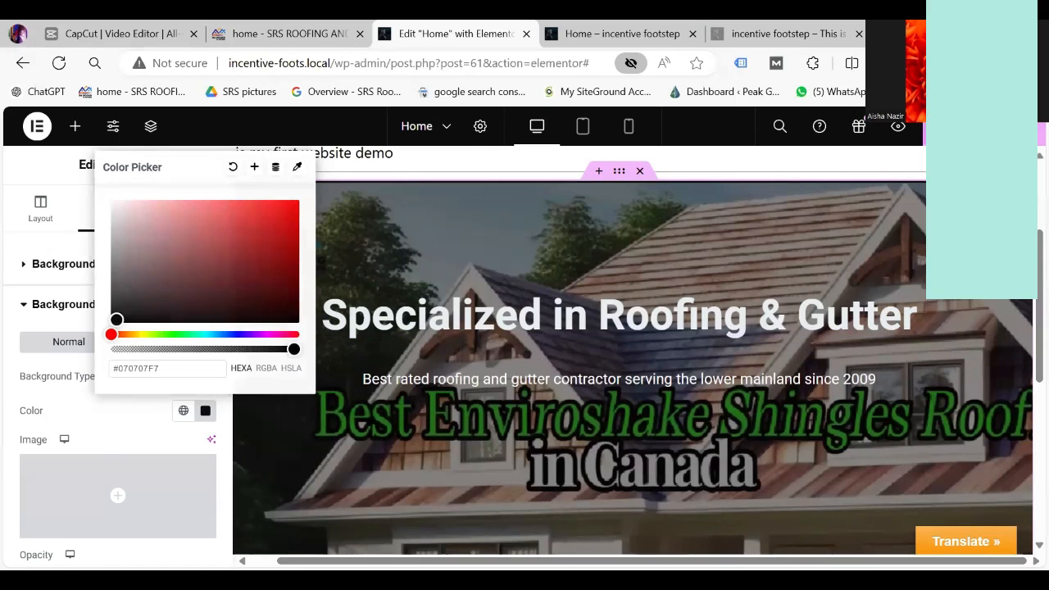
{"action": "key", "text": "Escape"}
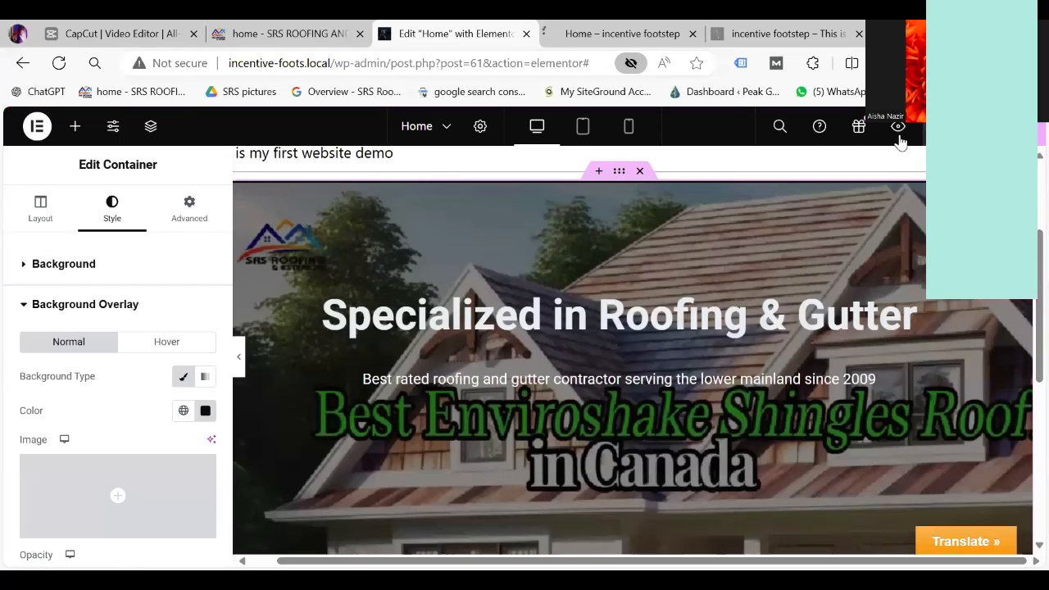
Step: Review the hero section in the Home page preview, compare it with the roofing page's banner, and return to the page editor
{"action": "left_click", "coordinate": [585, 37]}
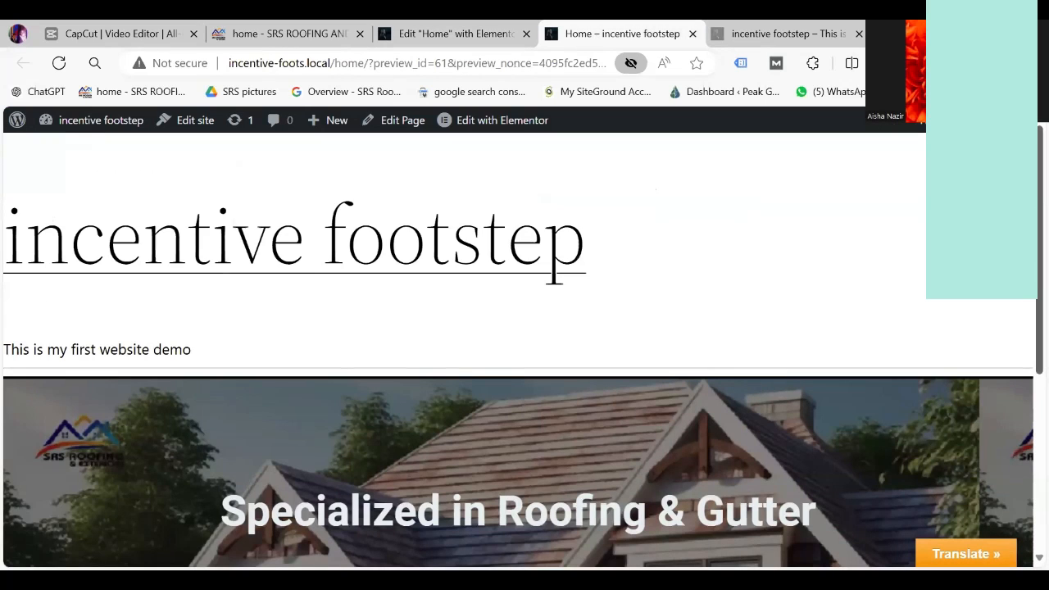
{"action": "scroll", "coordinate": [1024, 325], "scroll_direction": "down", "scroll_amount": 4}
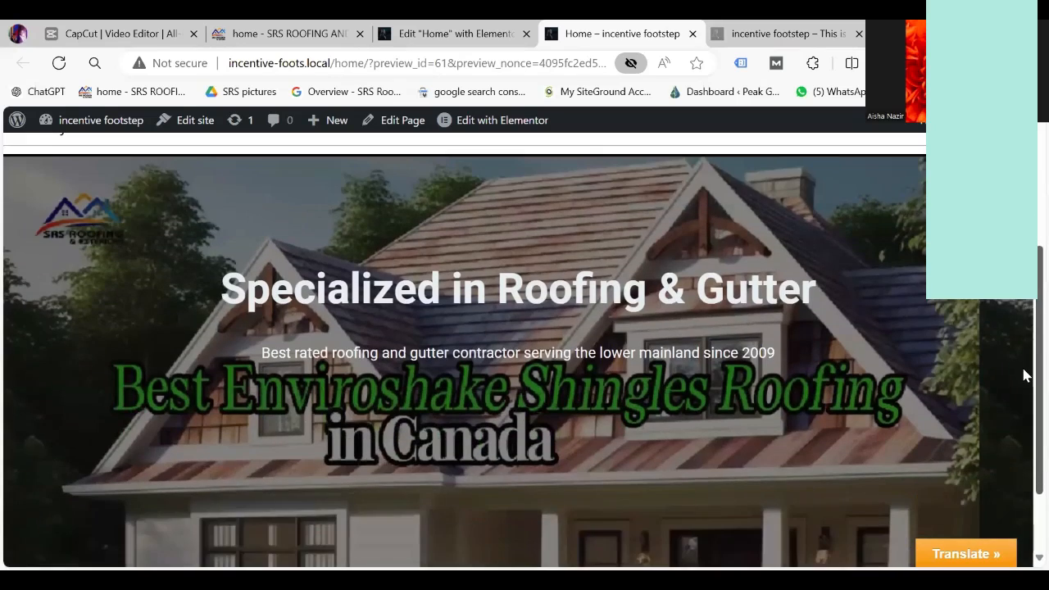
{"action": "scroll", "coordinate": [1024, 373], "scroll_direction": "up", "scroll_amount": 1}
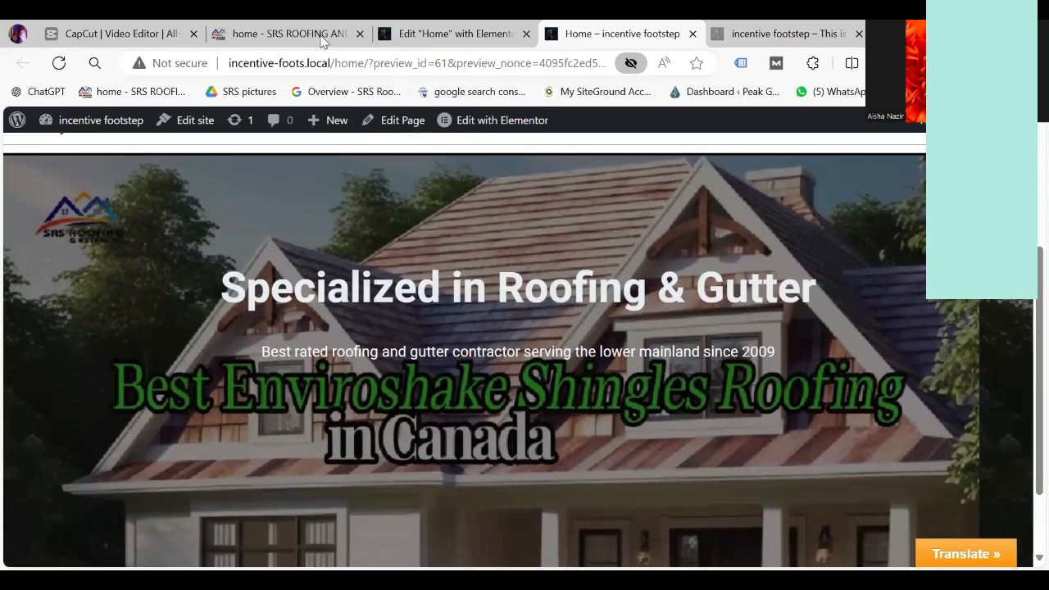
{"action": "left_click", "coordinate": [312, 37]}
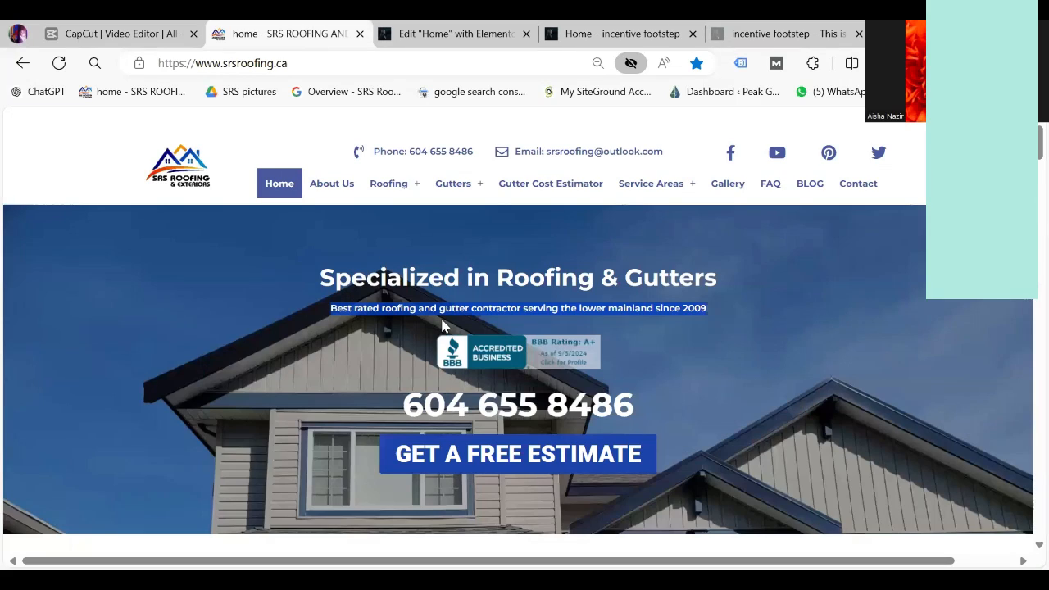
{"action": "left_click", "coordinate": [444, 32]}
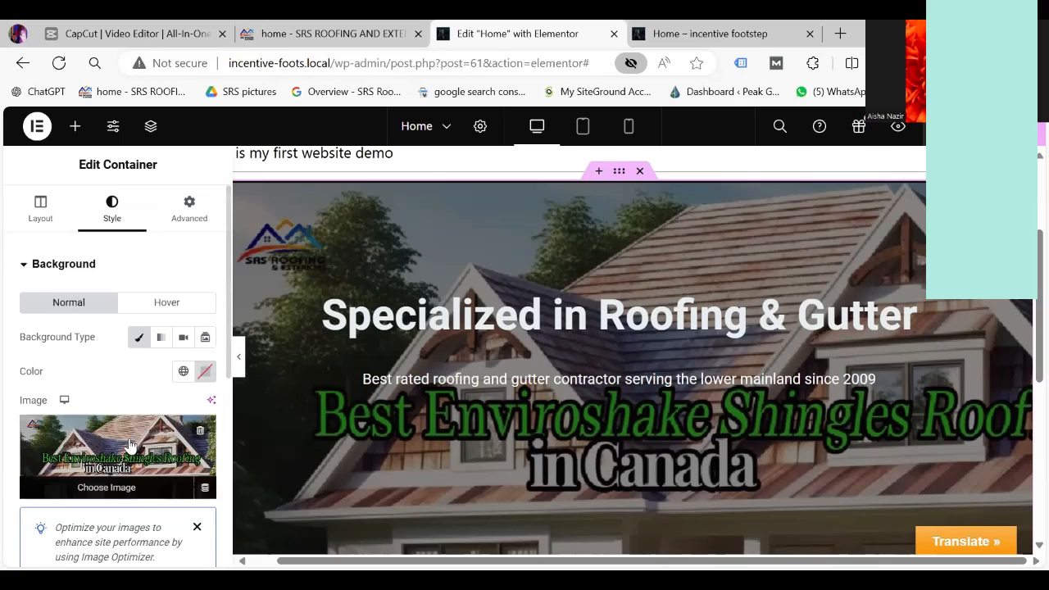
Step: Replace the hero container's background image with an upload of "GutterGuard Installation cost in Canada 2024" from Downloads
{"action": "left_click", "coordinate": [130, 444]}
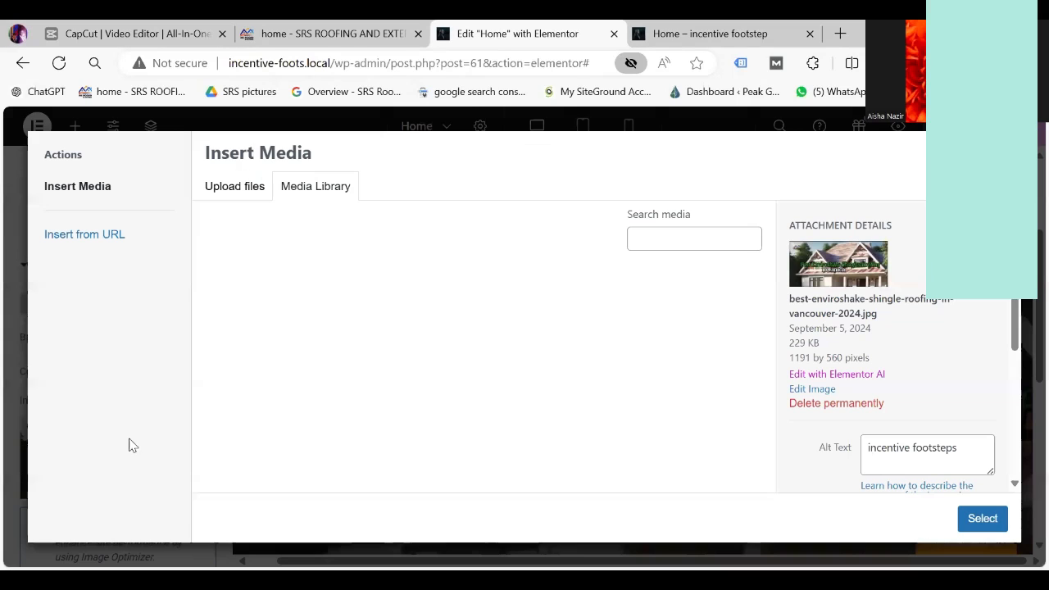
{"action": "left_click", "coordinate": [239, 189]}
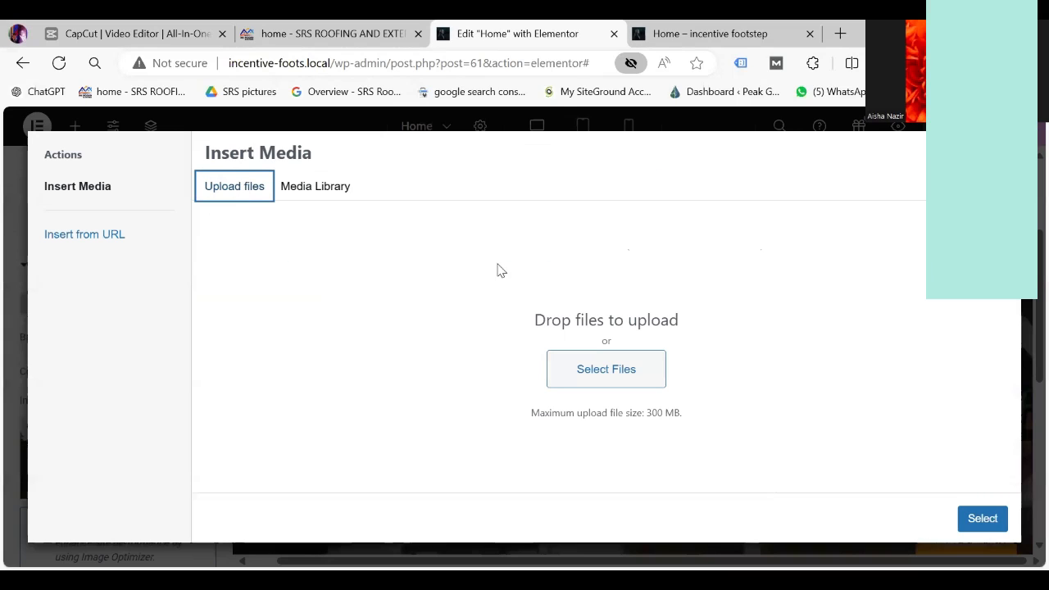
{"action": "left_click", "coordinate": [600, 378]}
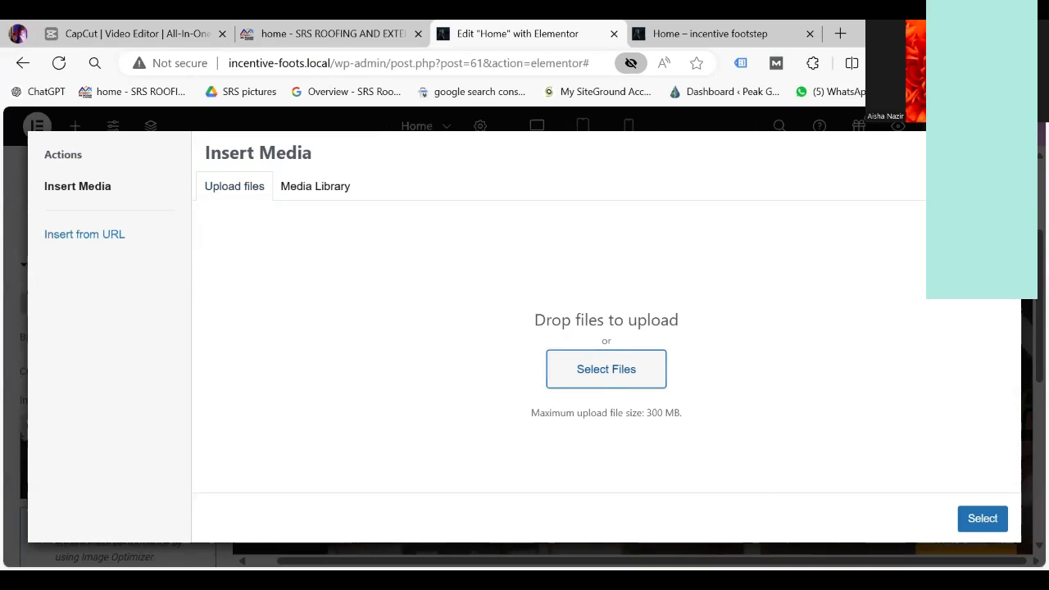
{"action": "scroll", "coordinate": [574, 312], "scroll_direction": "down", "scroll_amount": 5}
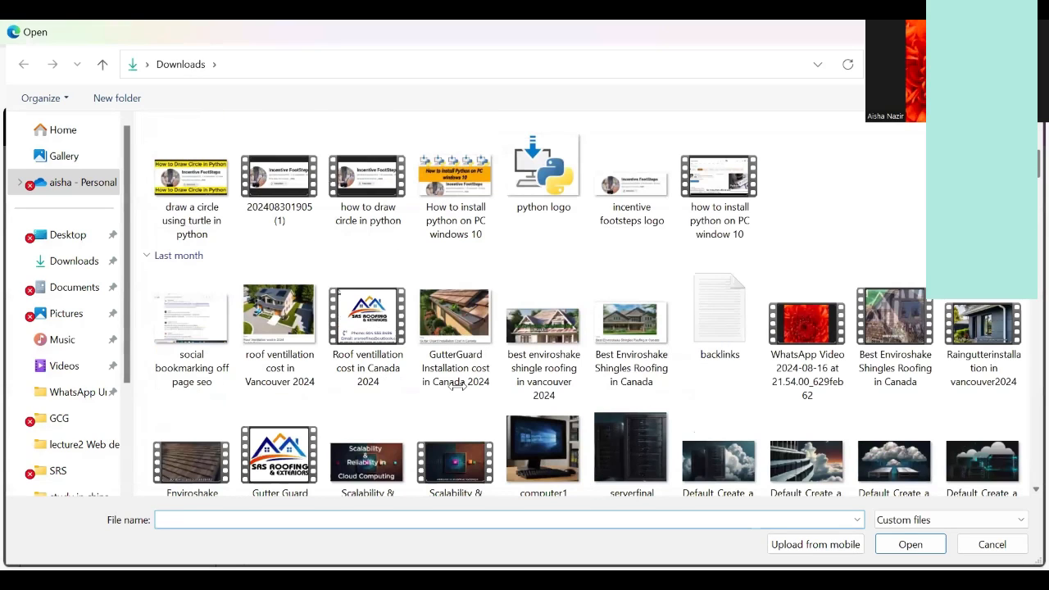
{"action": "left_click", "coordinate": [455, 318]}
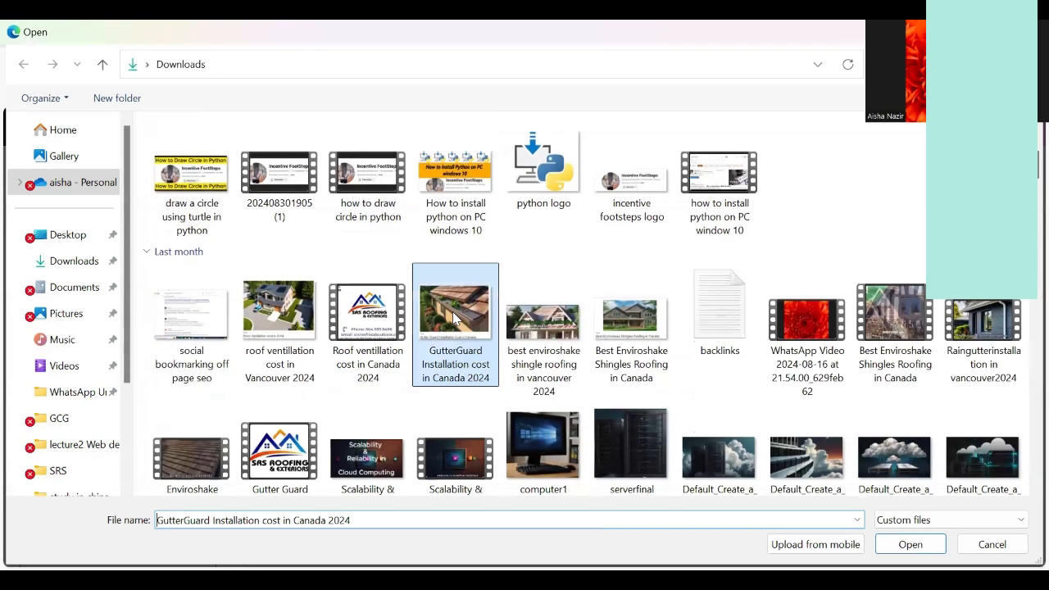
{"action": "key", "text": "Return"}
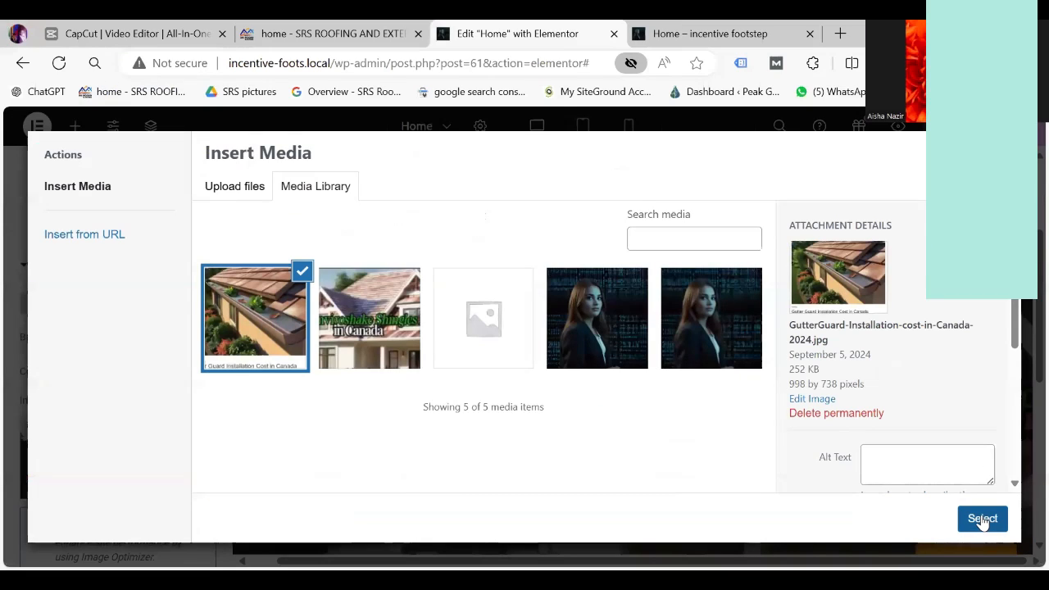
{"action": "left_click", "coordinate": [983, 519]}
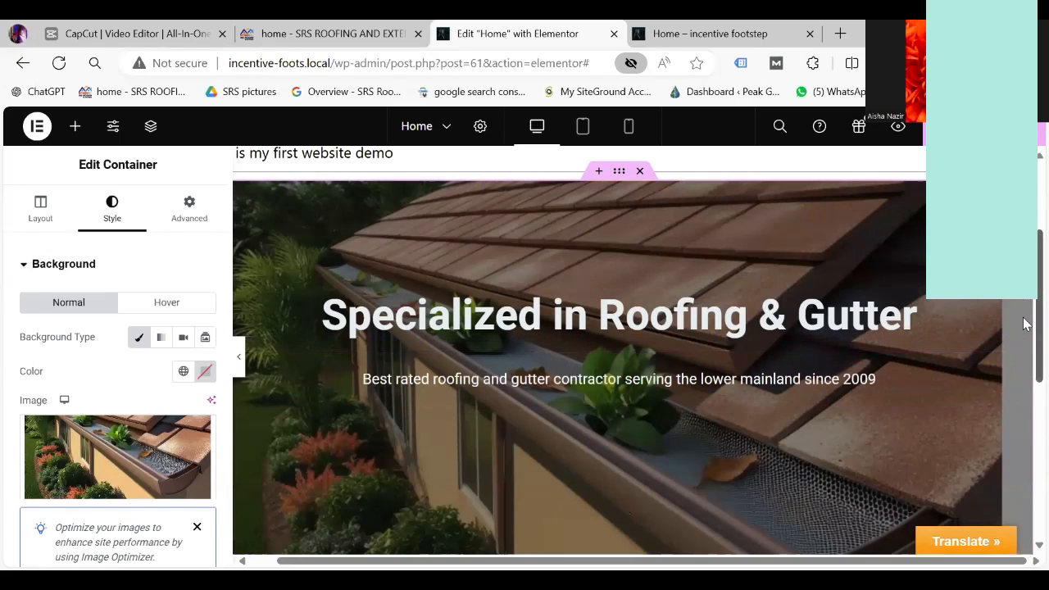
{"action": "left_click_drag", "start_coordinate": [1023, 324], "coordinate": [1027, 407]}
{"action": "scroll", "coordinate": [1023, 348], "scroll_direction": "up", "scroll_amount": 3}
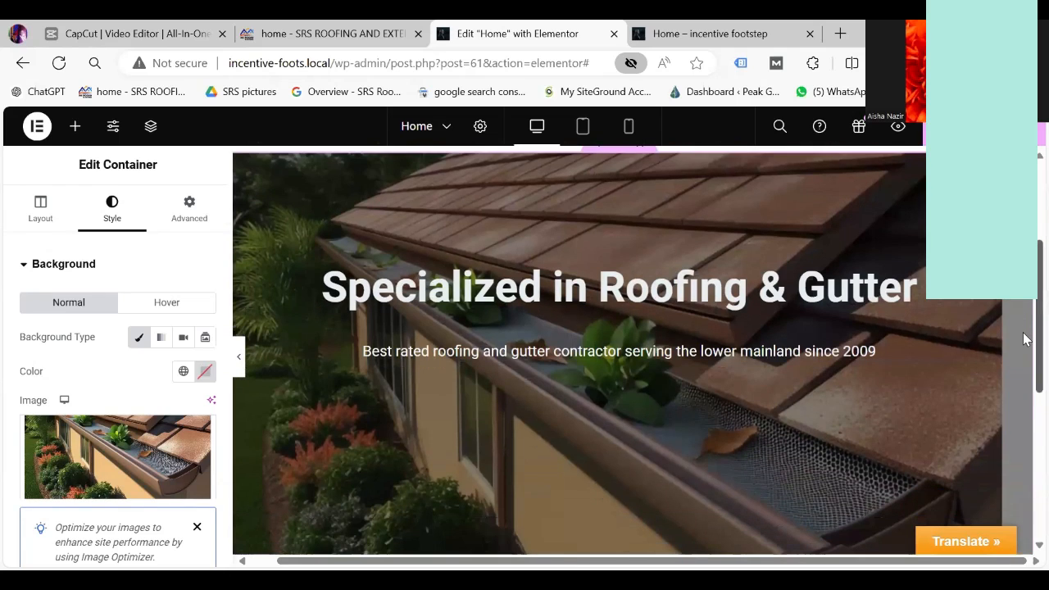
{"action": "scroll", "coordinate": [1024, 334], "scroll_direction": "up", "scroll_amount": 1}
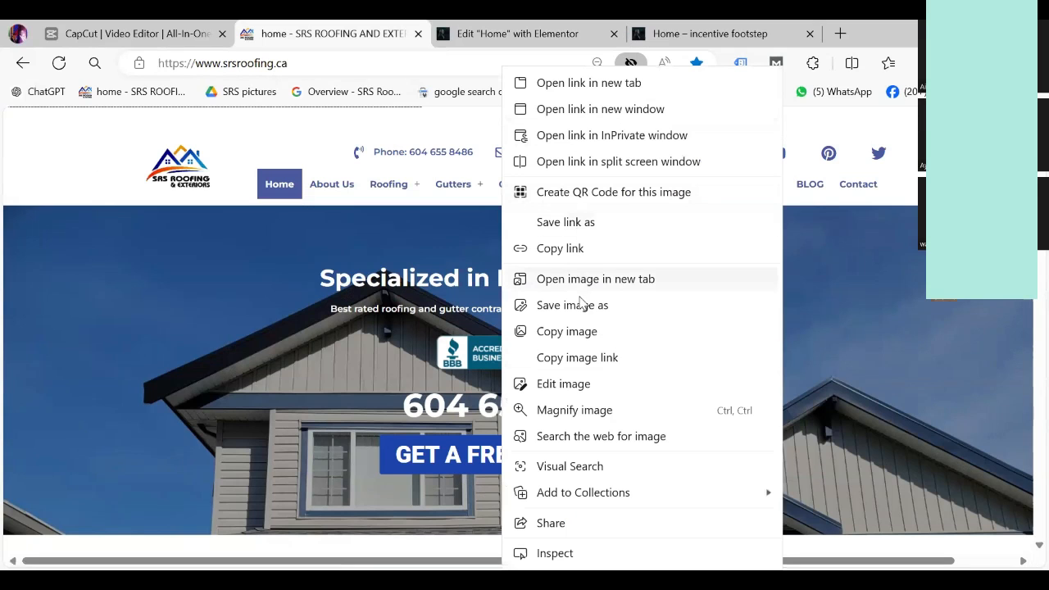
Step: Save the BBB Accredited Business badge from the roofing site to the Desktop as a PNG named aaa
{"action": "left_click", "coordinate": [581, 306]}
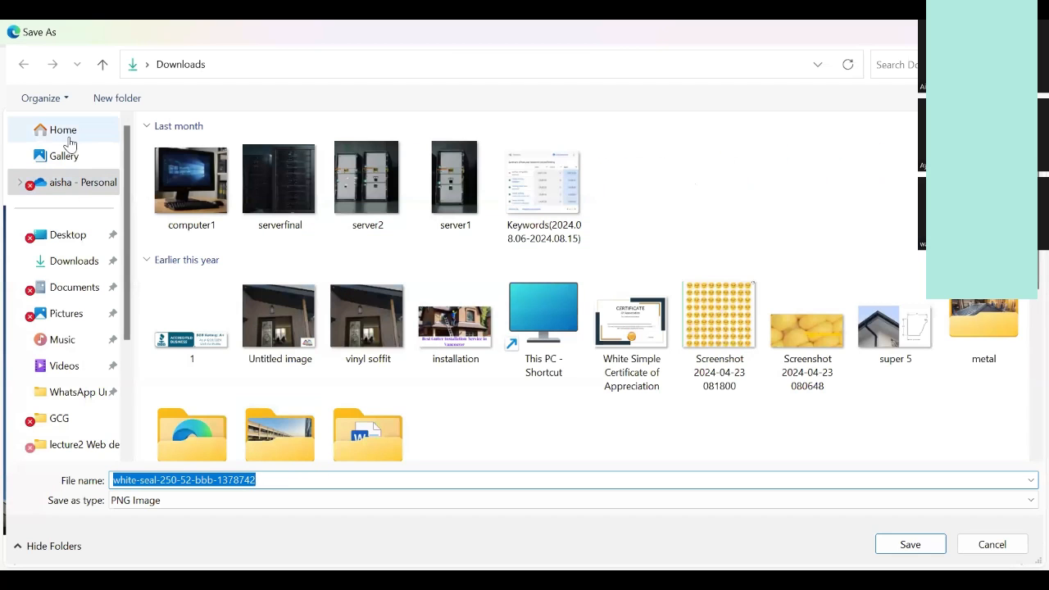
{"action": "left_click", "coordinate": [83, 243]}
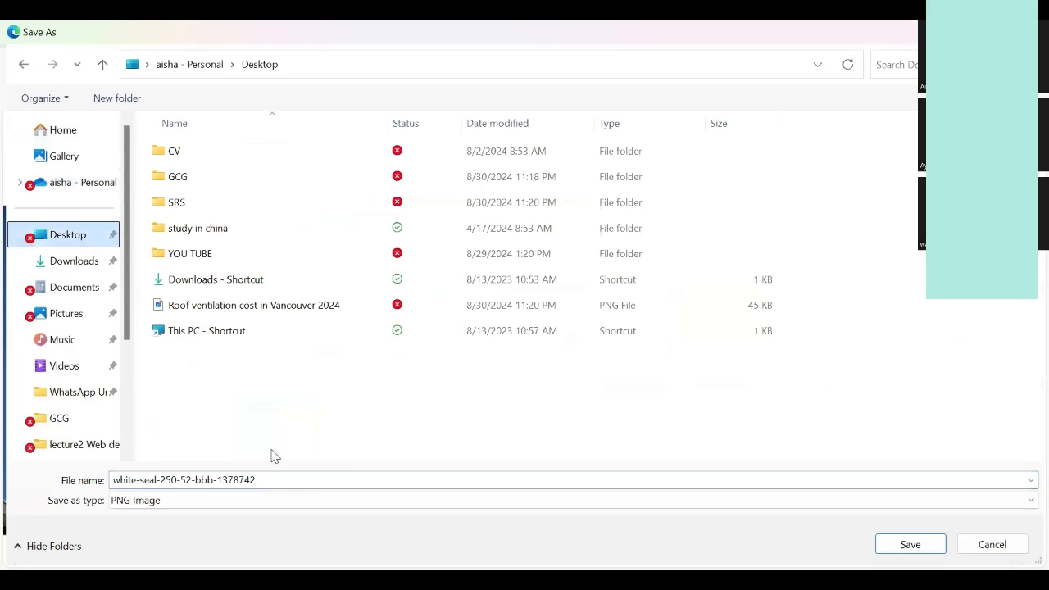
{"action": "left_click_drag", "start_coordinate": [265, 480], "coordinate": [9, 487]}
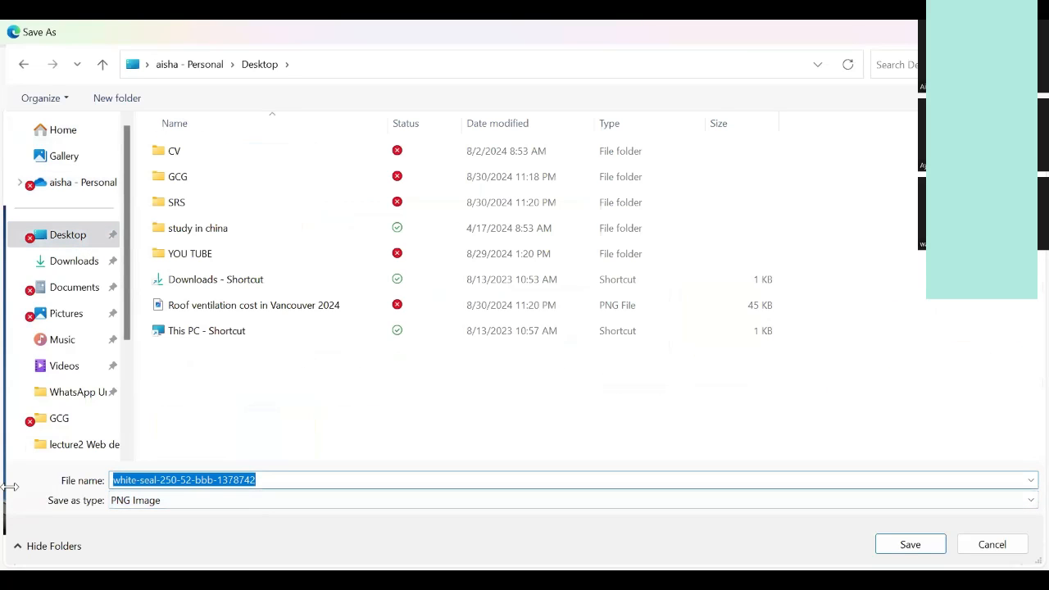
{"action": "type", "text": "aaa"}
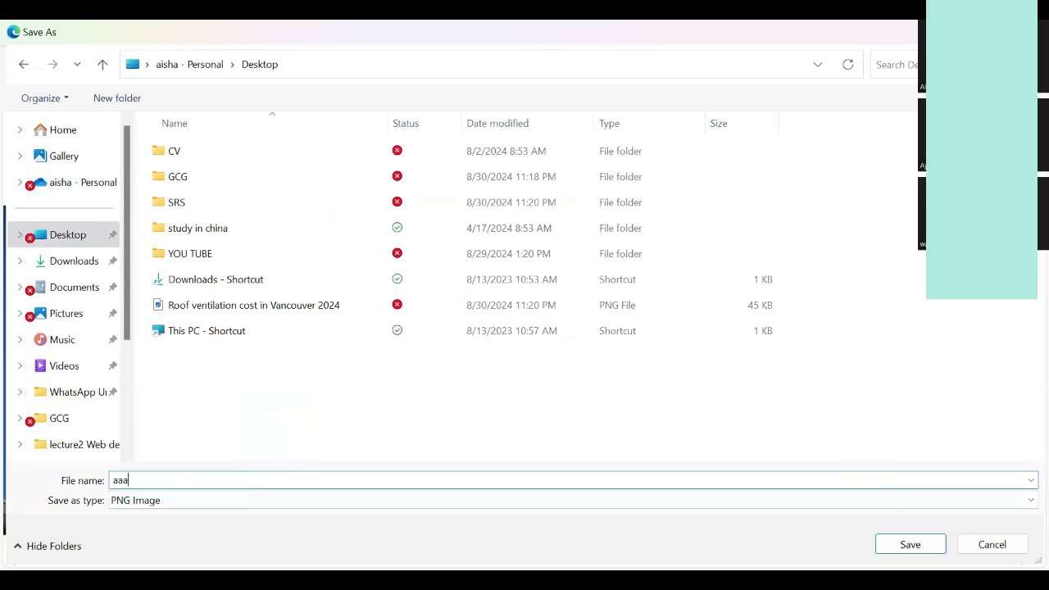
{"action": "left_click", "coordinate": [908, 548]}
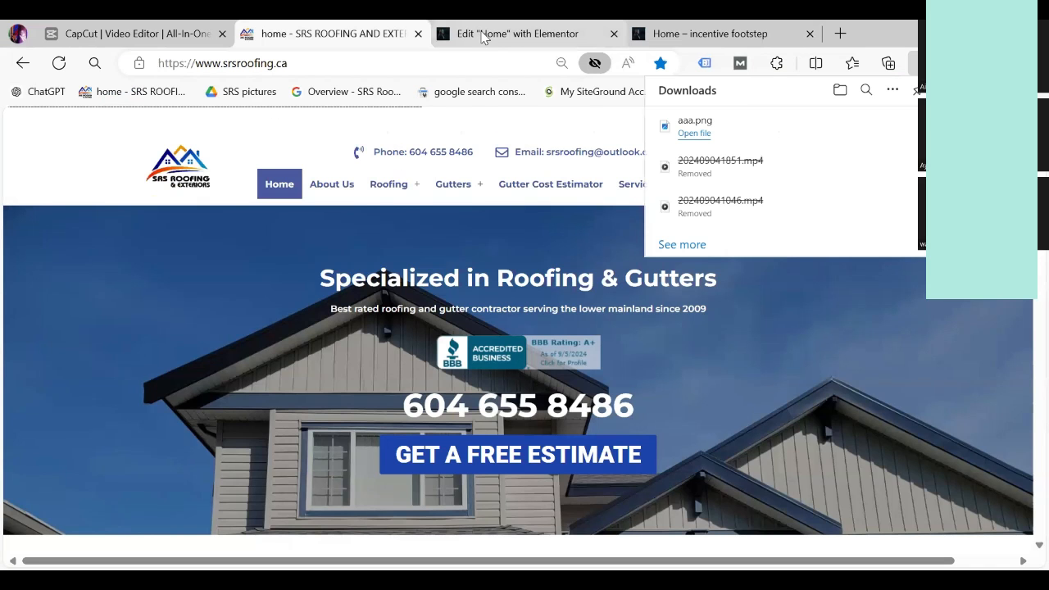
Step: Return to the Home page editor and add an Image widget below the tagline in the hero container
{"action": "left_click", "coordinate": [483, 37]}
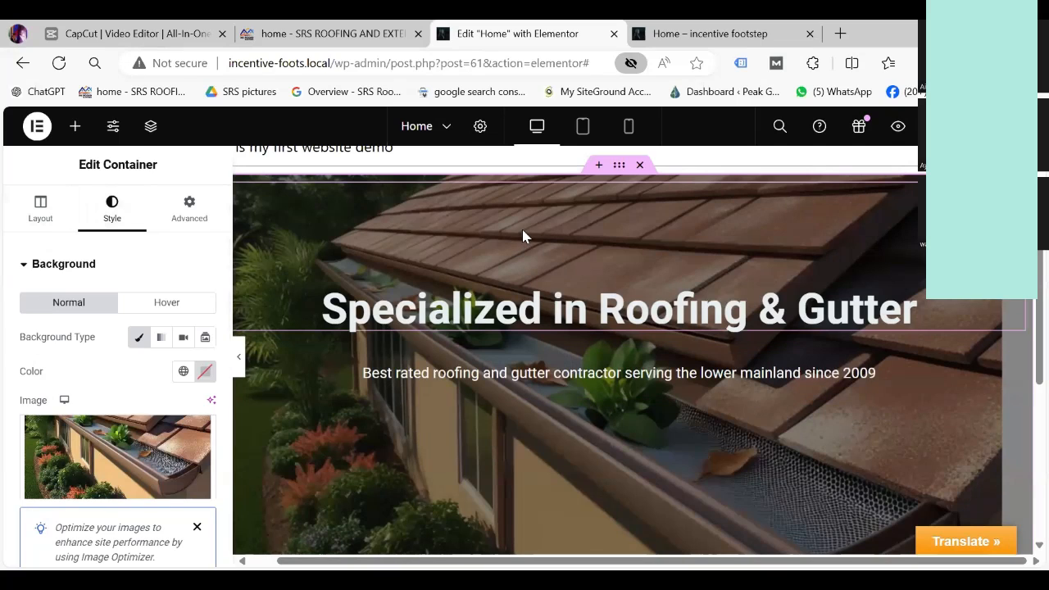
{"action": "left_click", "coordinate": [76, 132]}
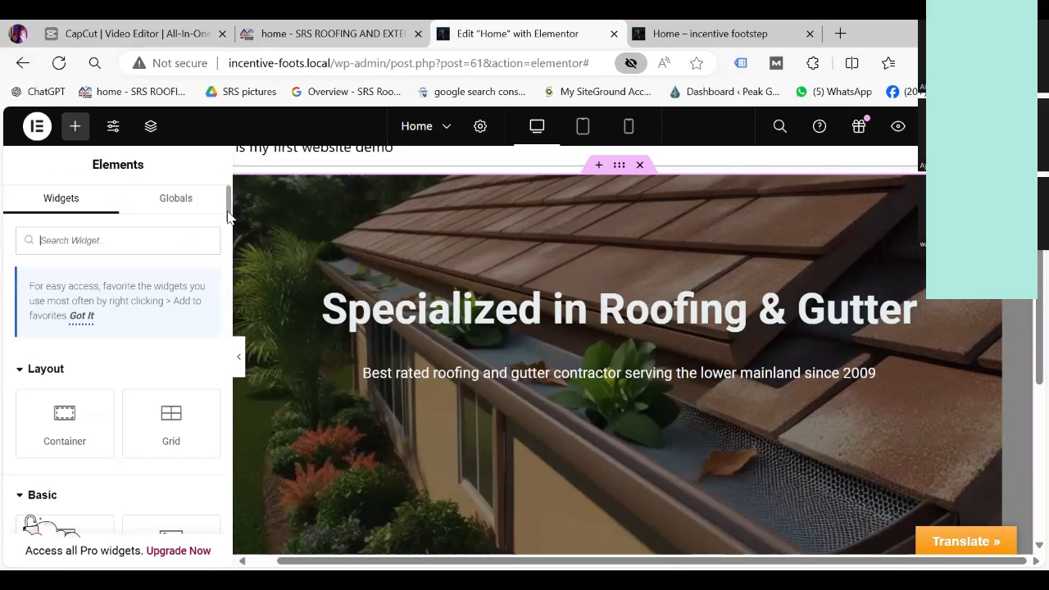
{"action": "scroll", "coordinate": [171, 287], "scroll_direction": "down", "scroll_amount": 4}
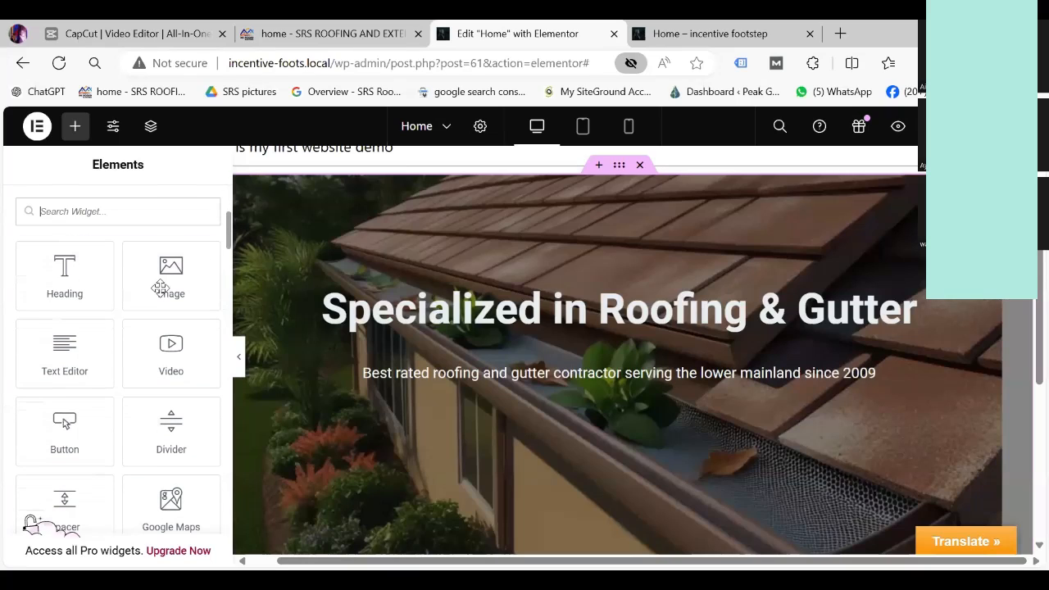
{"action": "left_click_drag", "start_coordinate": [172, 287], "coordinate": [452, 328]}
{"action": "left_click_drag", "start_coordinate": [574, 264], "coordinate": [595, 407]}
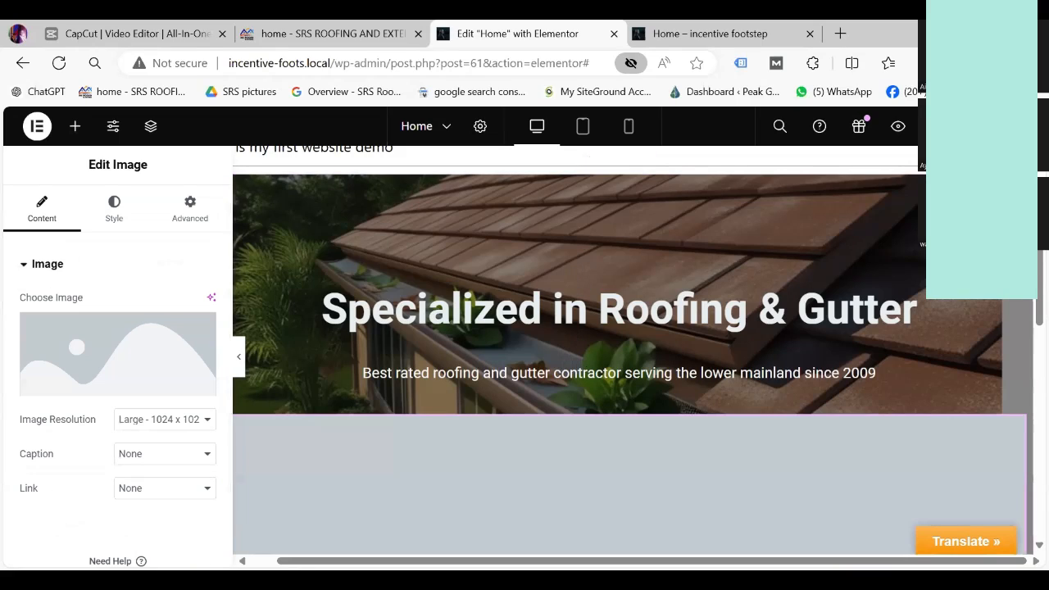
{"action": "scroll", "coordinate": [1024, 328], "scroll_direction": "down", "scroll_amount": 6}
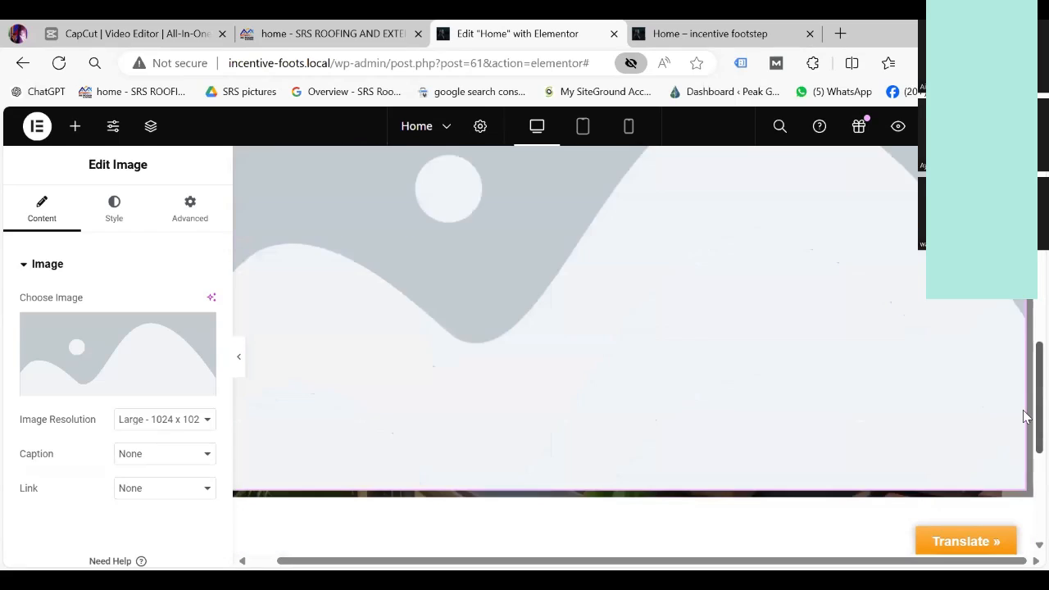
{"action": "scroll", "coordinate": [1025, 347], "scroll_direction": "up", "scroll_amount": 1}
{"action": "scroll", "coordinate": [1024, 348], "scroll_direction": "up", "scroll_amount": 2}
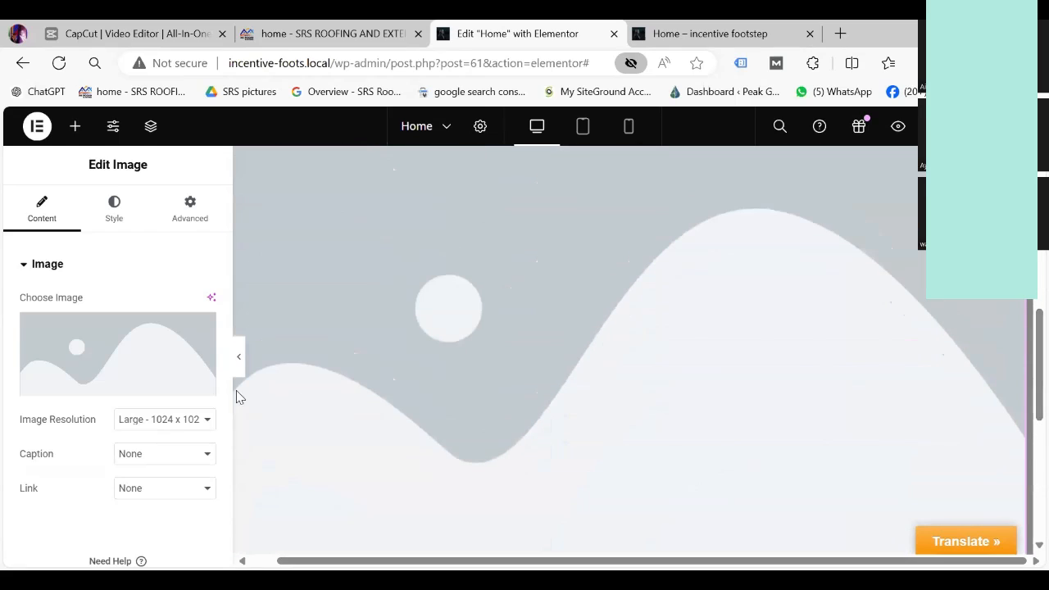
Step: Upload the aaa PNG from the Desktop and use it as the picture in the new Image widget
{"action": "left_click", "coordinate": [173, 366]}
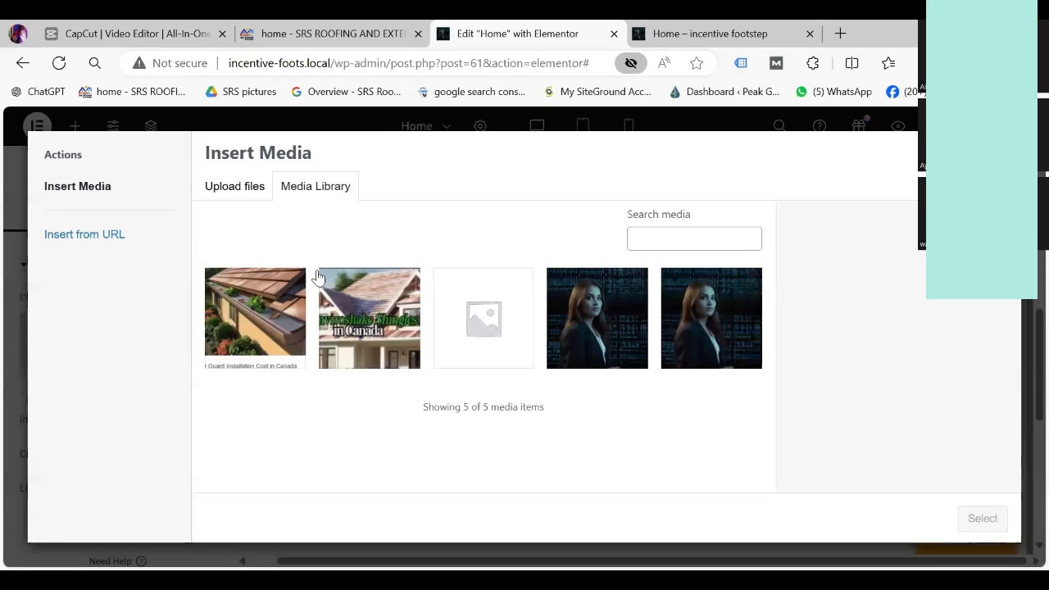
{"action": "left_click", "coordinate": [244, 194]}
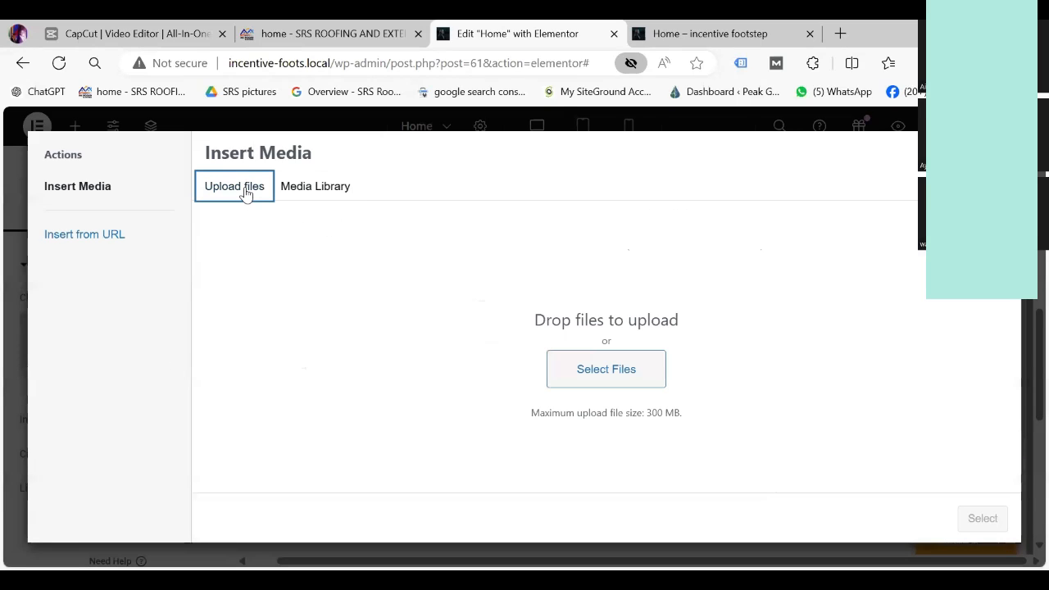
{"action": "left_click", "coordinate": [638, 373]}
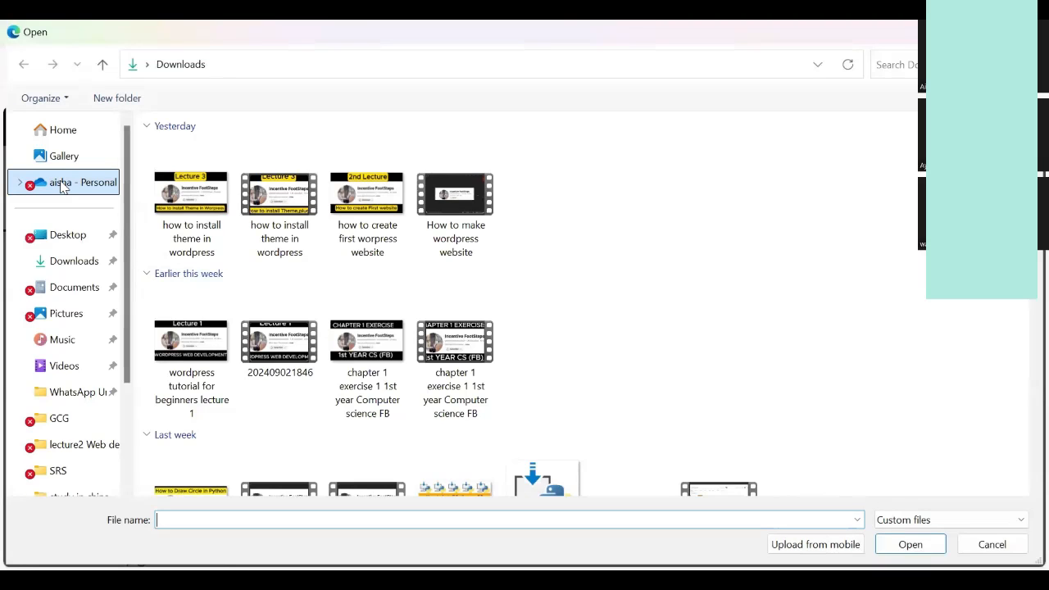
{"action": "left_click", "coordinate": [74, 238]}
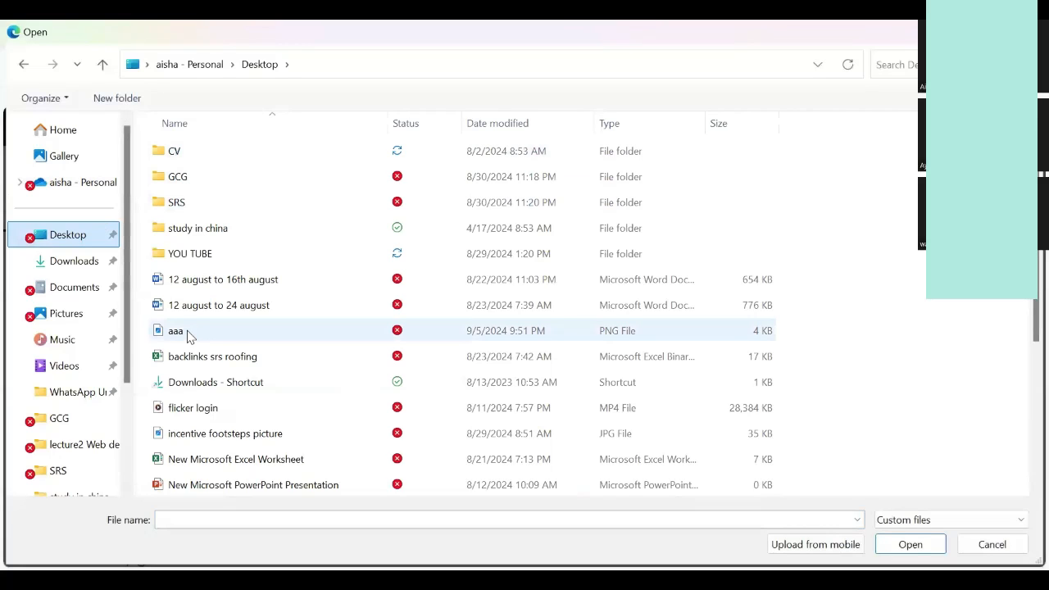
{"action": "left_click", "coordinate": [188, 334]}
{"action": "left_click", "coordinate": [911, 547]}
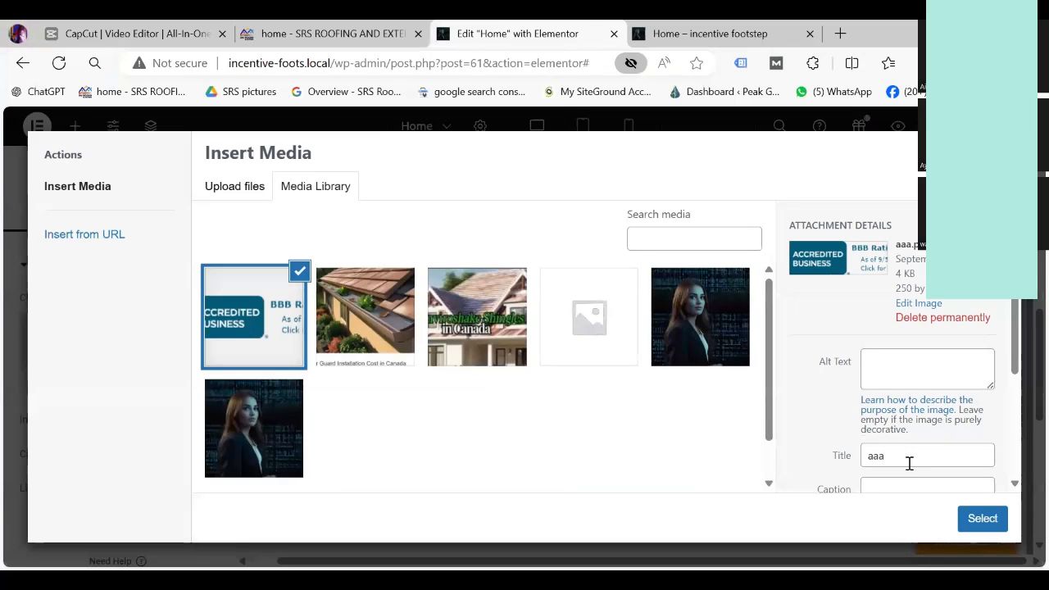
{"action": "left_click", "coordinate": [983, 519]}
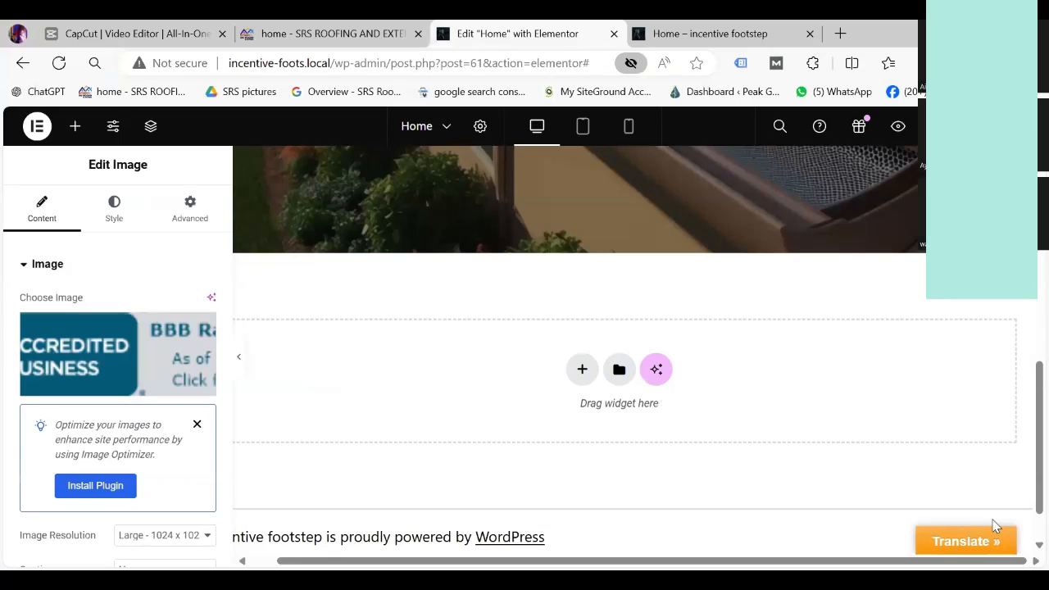
{"action": "scroll", "coordinate": [1026, 383], "scroll_direction": "up", "scroll_amount": 3}
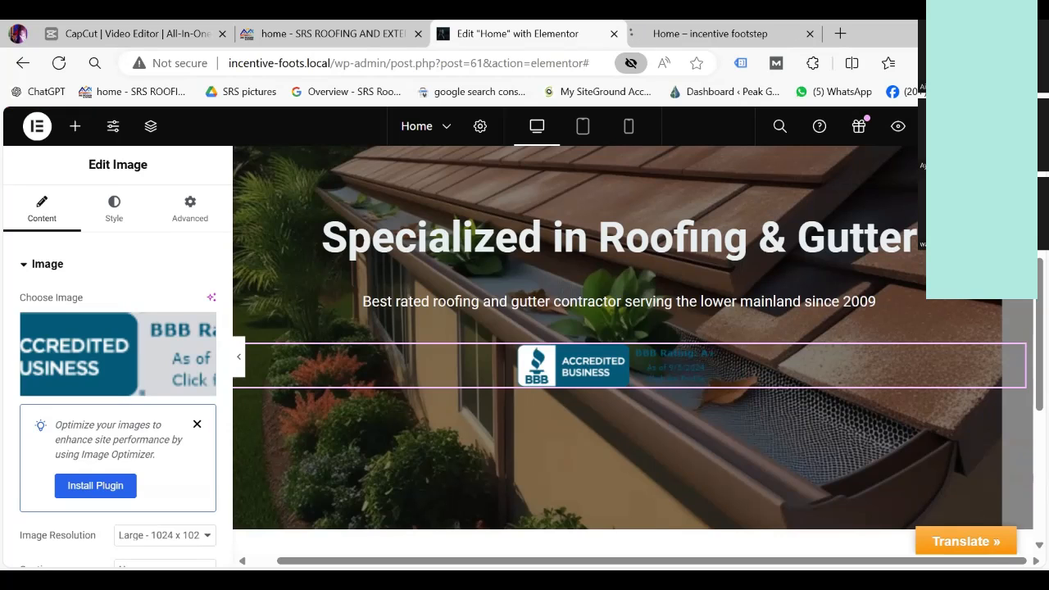
Step: Check the badge in the Home page preview, compare it with the roofing site's banner, and return to the editor
{"action": "left_click", "coordinate": [727, 32]}
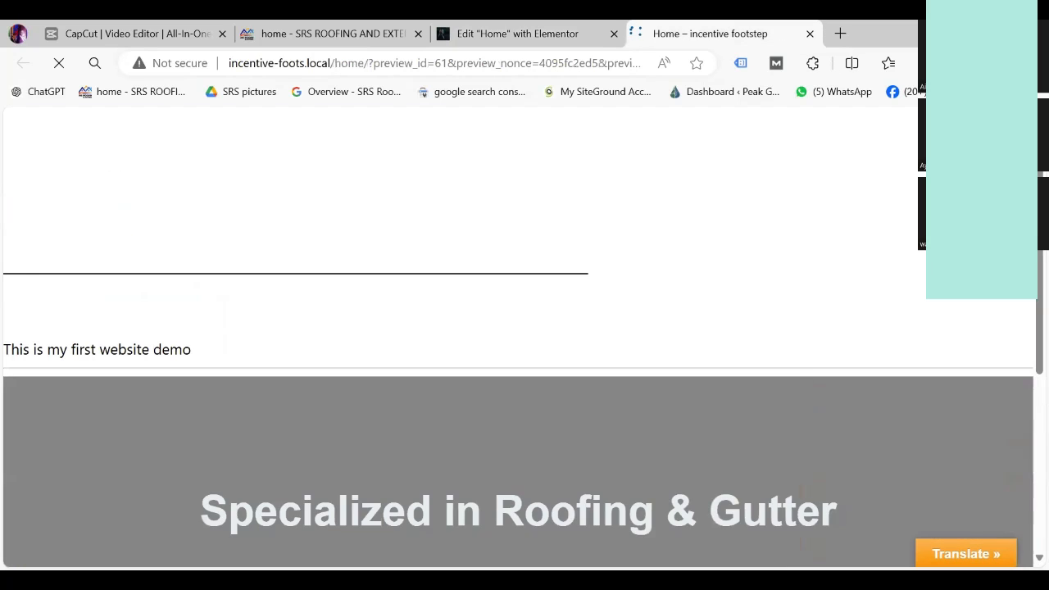
{"action": "scroll", "coordinate": [1027, 320], "scroll_direction": "down", "scroll_amount": 3}
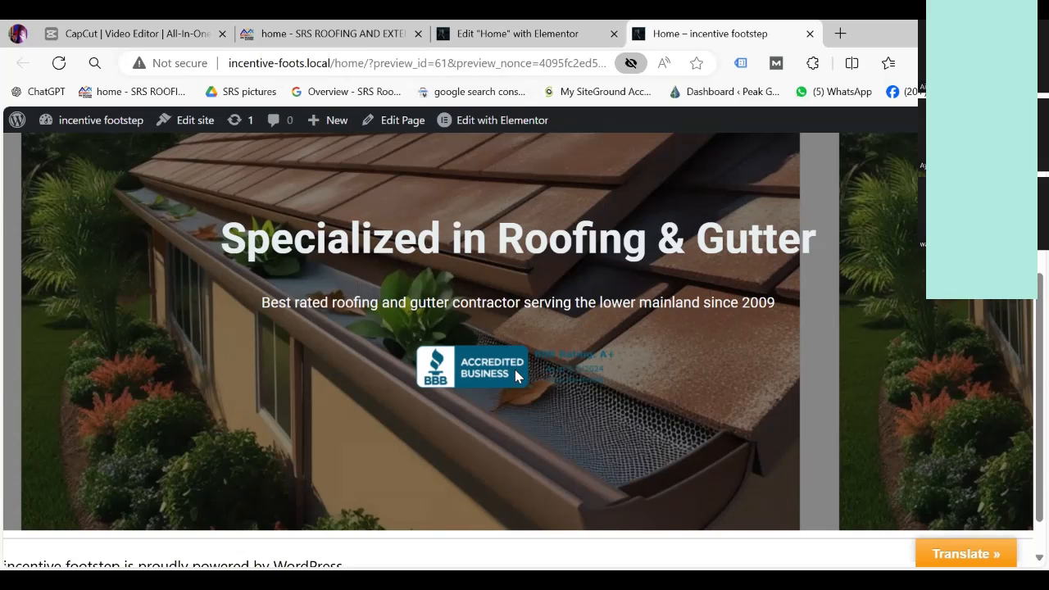
{"action": "left_click", "coordinate": [283, 37]}
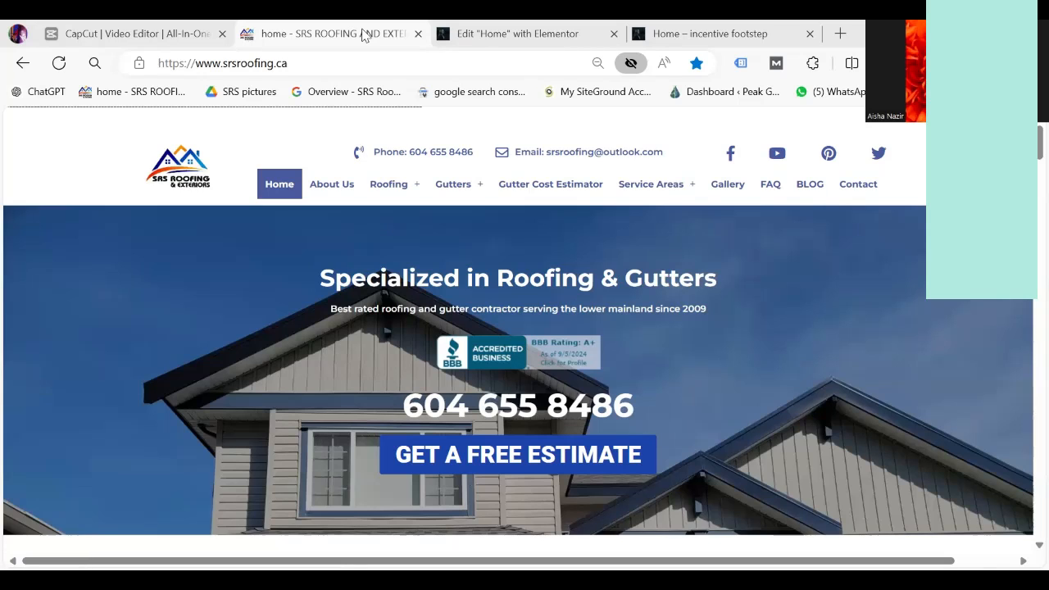
{"action": "left_click", "coordinate": [476, 33]}
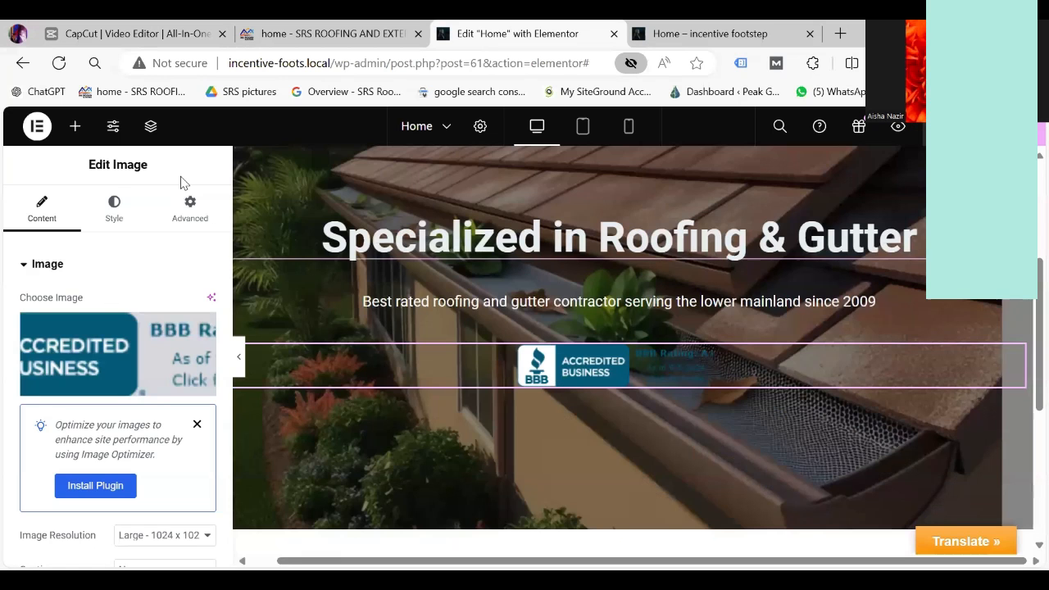
Step: Open the widget list in the Home page editor and bring the basic Heading widget into view
{"action": "left_click", "coordinate": [76, 128]}
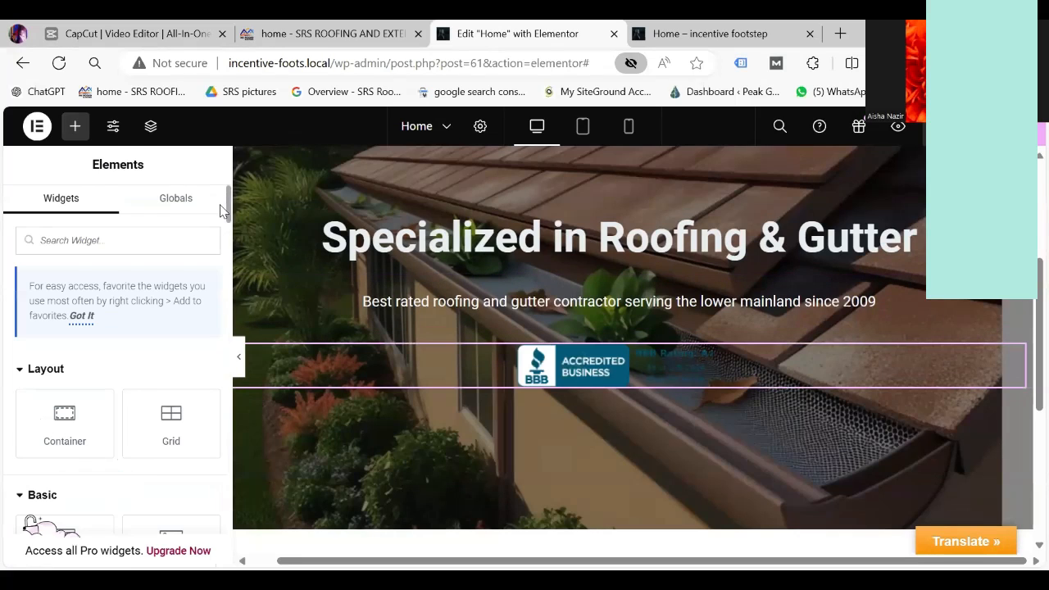
{"action": "scroll", "coordinate": [231, 222], "scroll_direction": "down", "scroll_amount": 5}
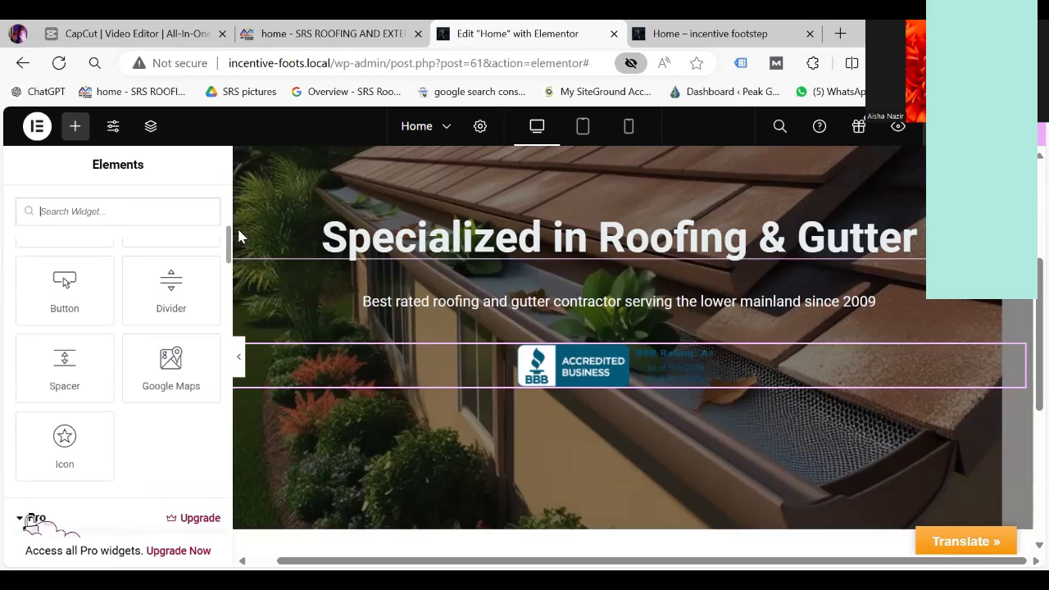
{"action": "scroll", "coordinate": [231, 225], "scroll_direction": "up", "scroll_amount": 2}
{"action": "scroll", "coordinate": [228, 233], "scroll_direction": "up", "scroll_amount": 2}
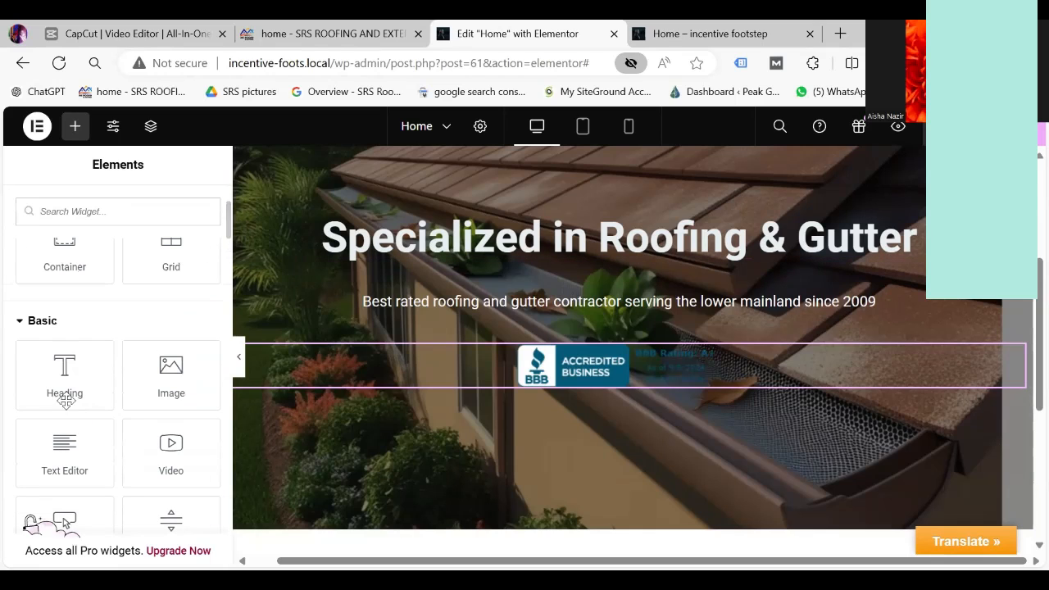
Step: Inspect the phone number in the roofing site's banner to see what kind of element it is
{"action": "left_click", "coordinate": [365, 34]}
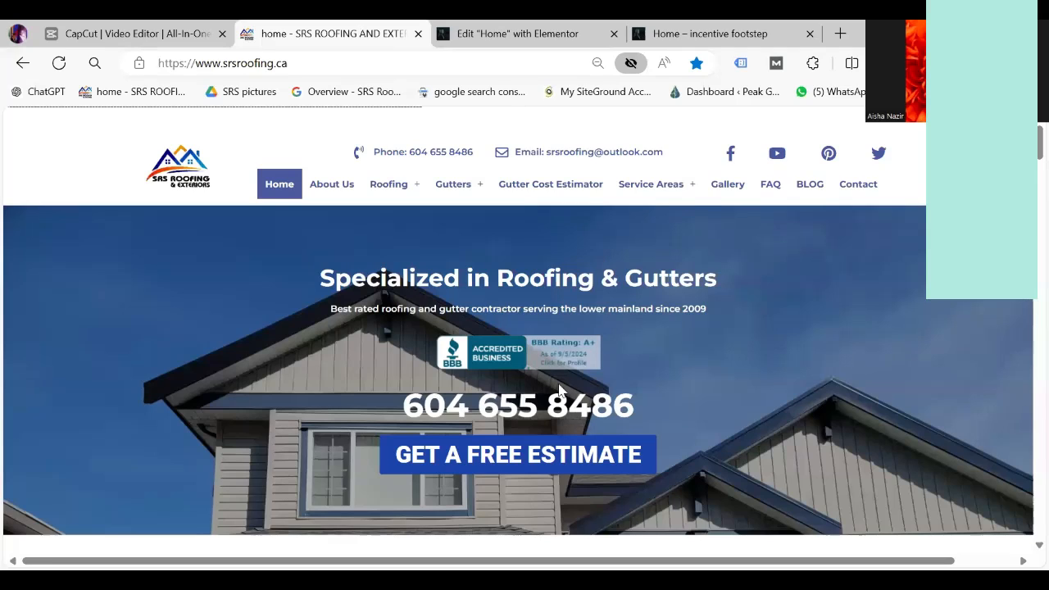
{"action": "right_click", "coordinate": [393, 363]}
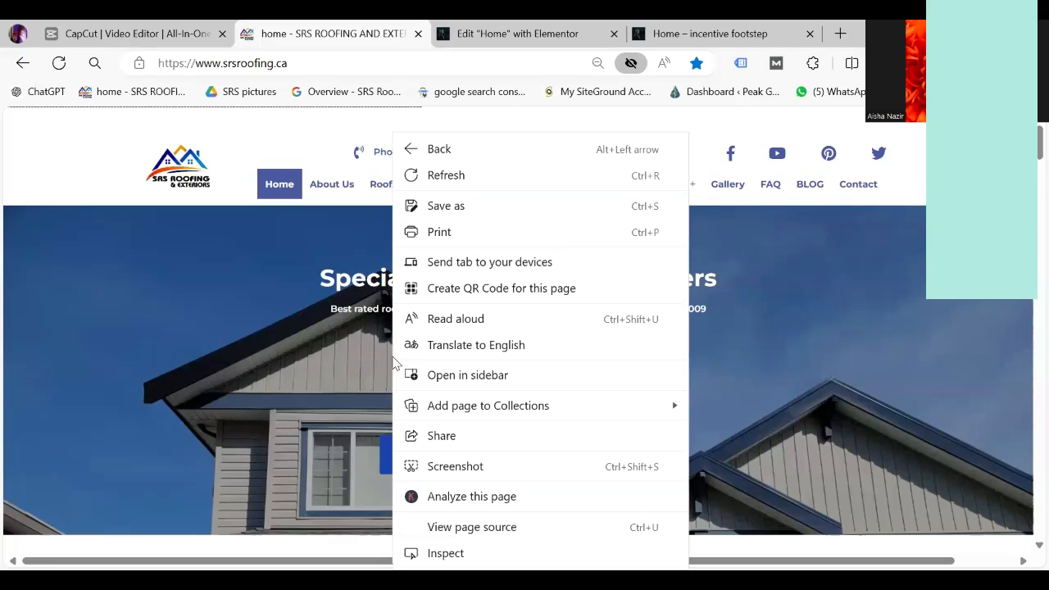
{"action": "left_click", "coordinate": [447, 554]}
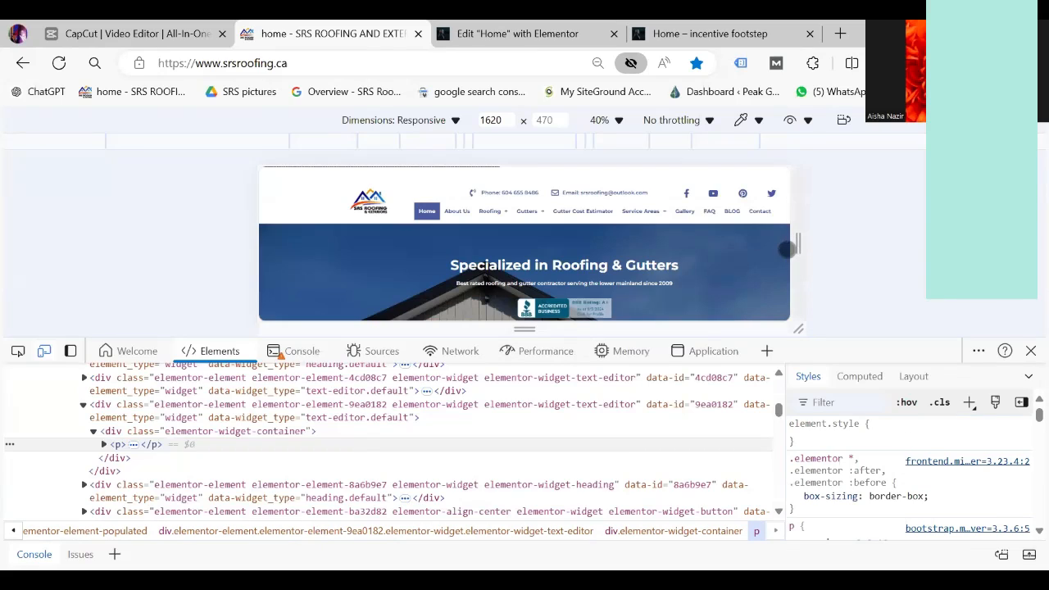
{"action": "left_click_drag", "start_coordinate": [678, 300], "coordinate": [686, 193]}
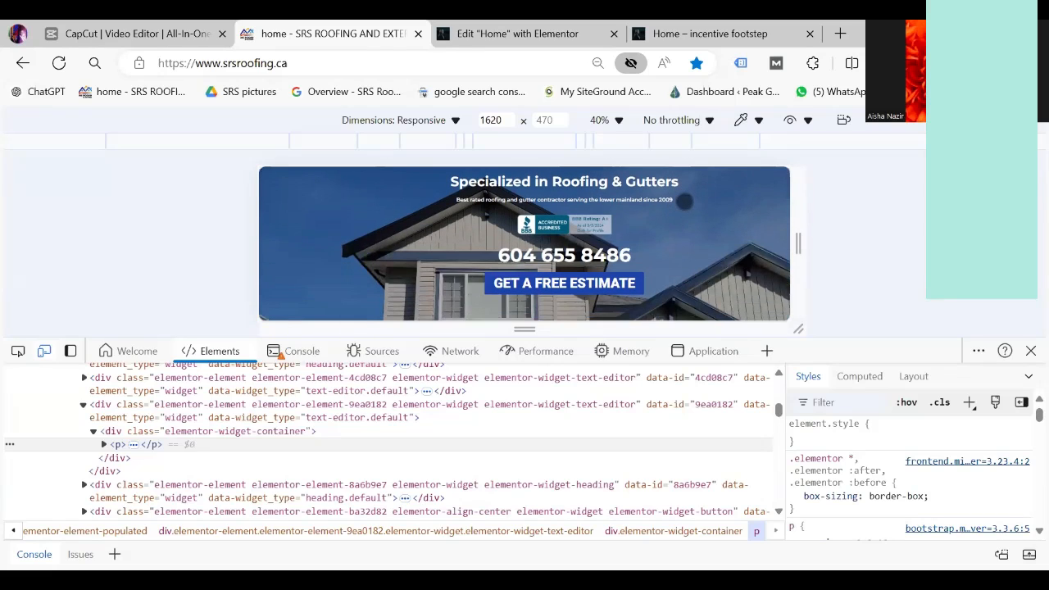
{"action": "left_click", "coordinate": [18, 352]}
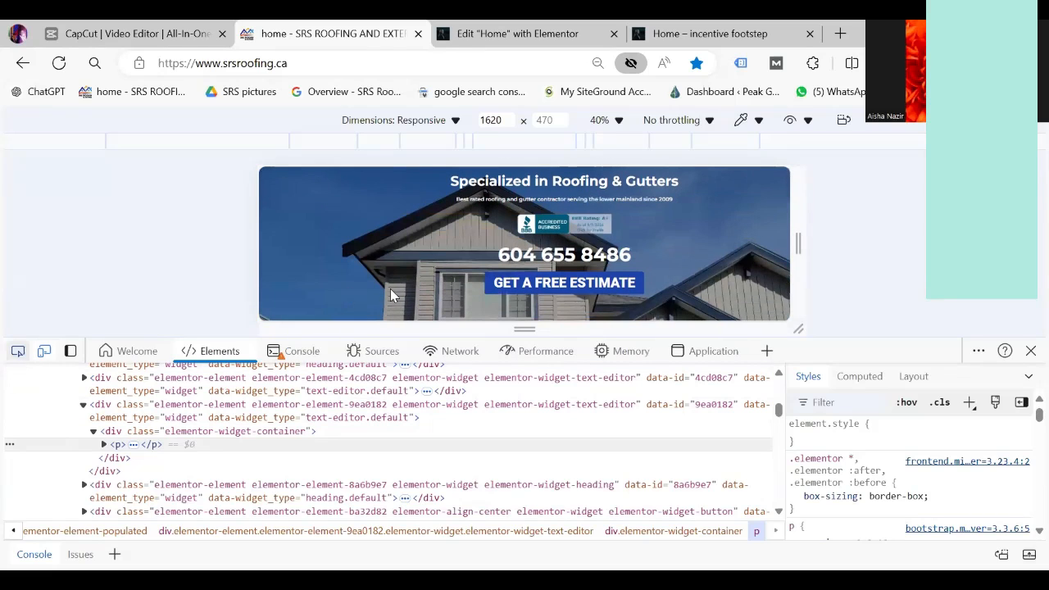
{"action": "left_click", "coordinate": [529, 263]}
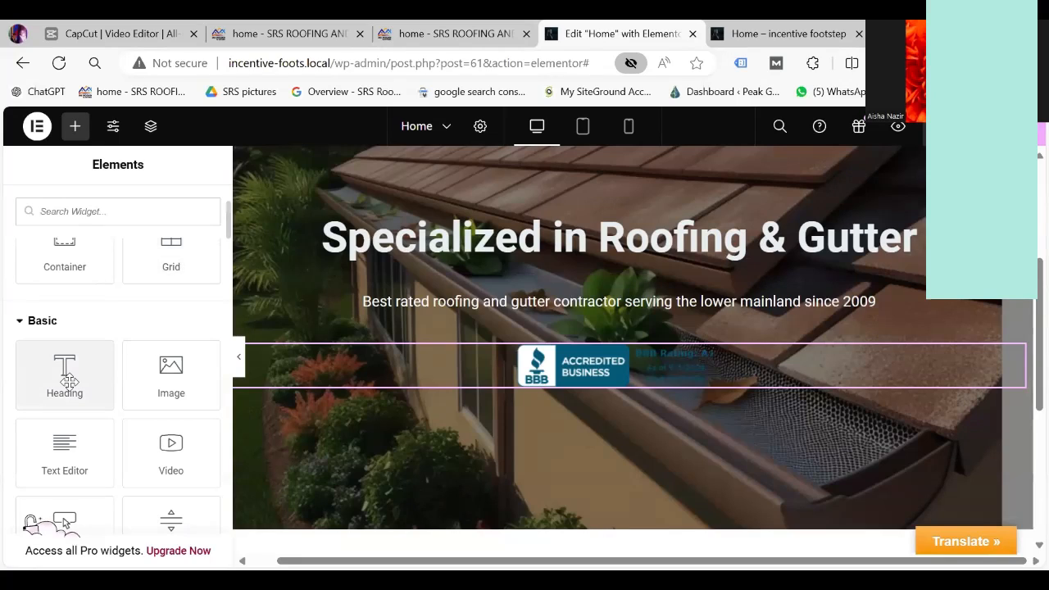
Step: Add a Heading widget below the BBB badge in the hero, and copy the phone number from the roofing site's banner
{"action": "left_click_drag", "start_coordinate": [69, 381], "coordinate": [598, 382]}
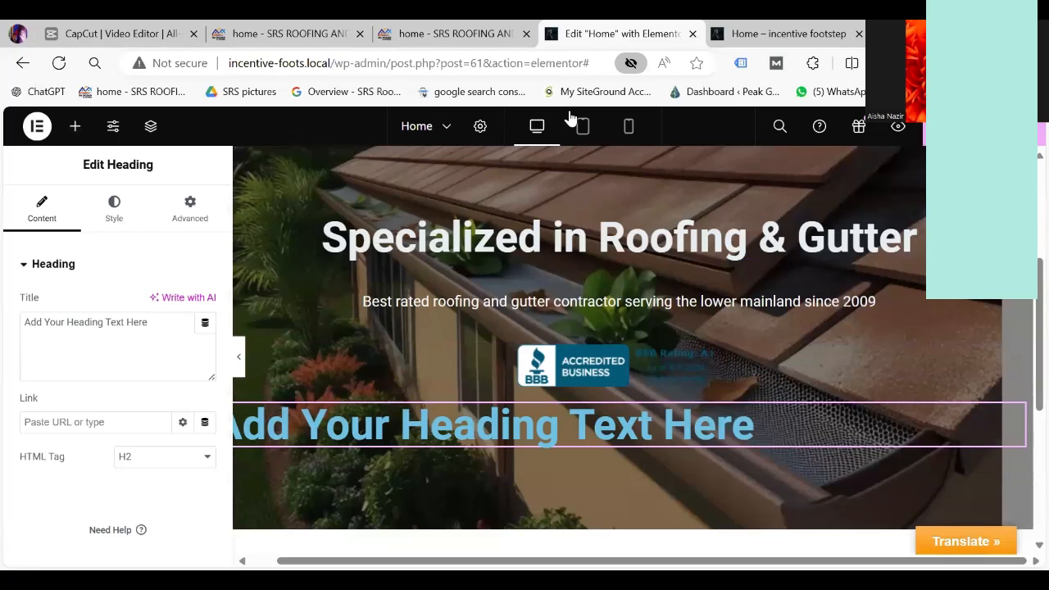
{"action": "left_click", "coordinate": [453, 37]}
{"action": "left_click", "coordinate": [639, 265]}
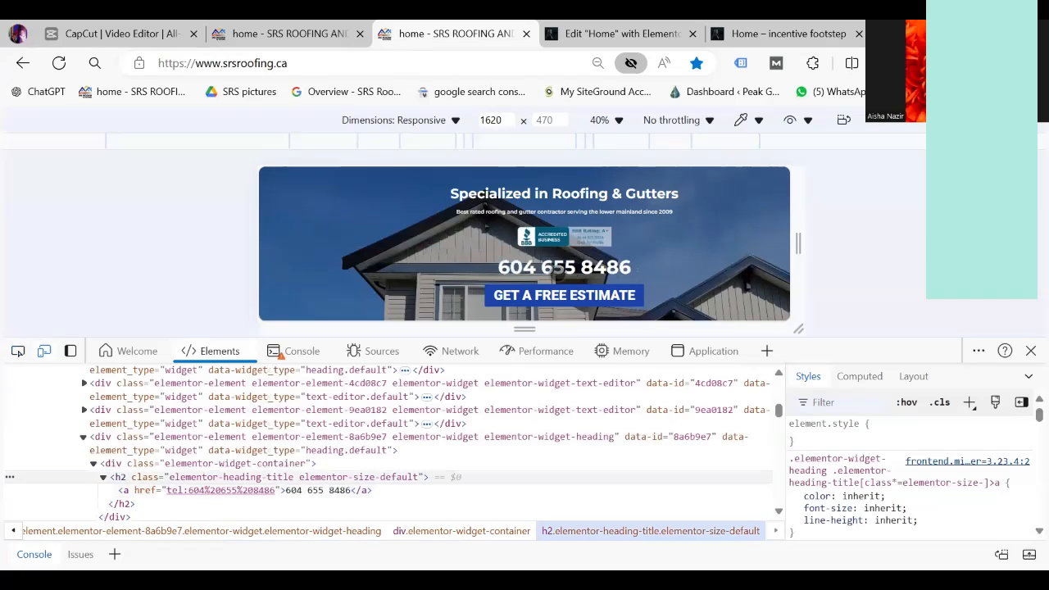
{"action": "left_click", "coordinate": [1031, 351]}
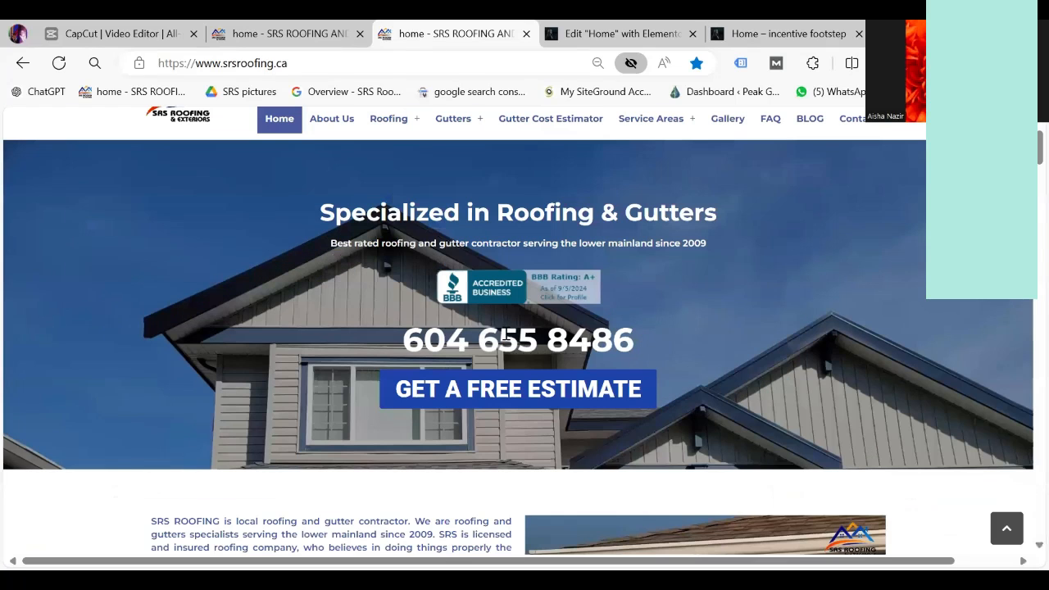
{"action": "triple_click", "coordinate": [507, 339]}
{"action": "key", "text": "ctrl+c"}
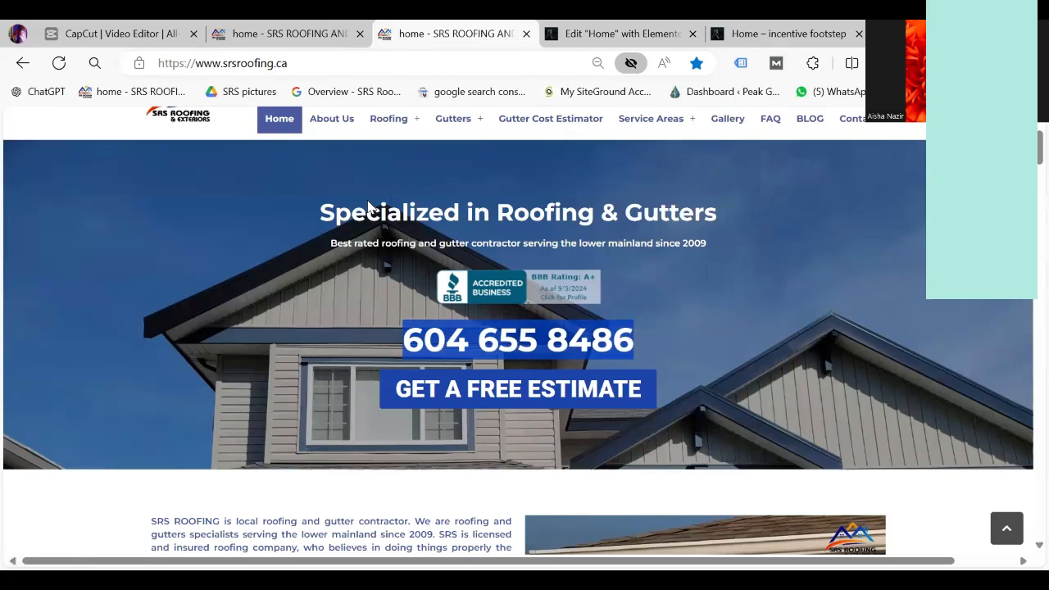
{"action": "left_click", "coordinate": [320, 33]}
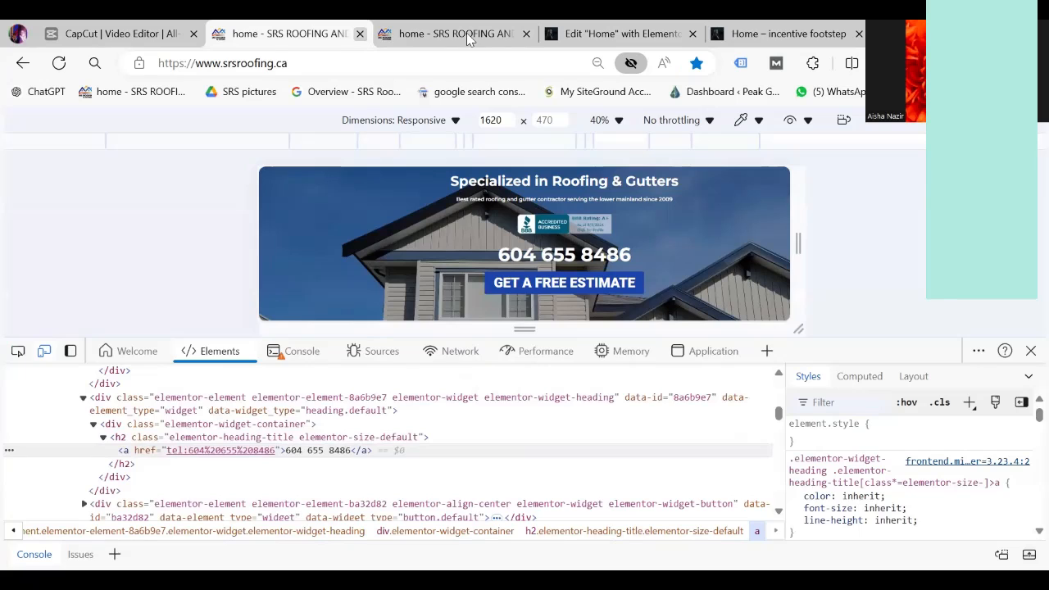
{"action": "key", "text": "ctrl+w"}
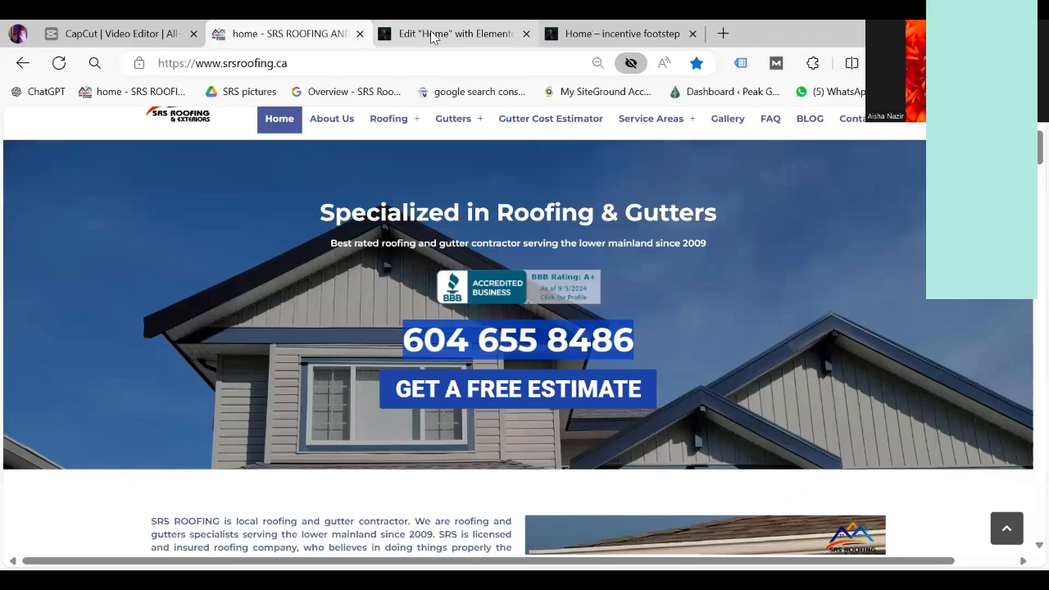
Step: Return to the Home page editor, replace the new heading's title with the copied phone number, and centre it
{"action": "left_click", "coordinate": [503, 38]}
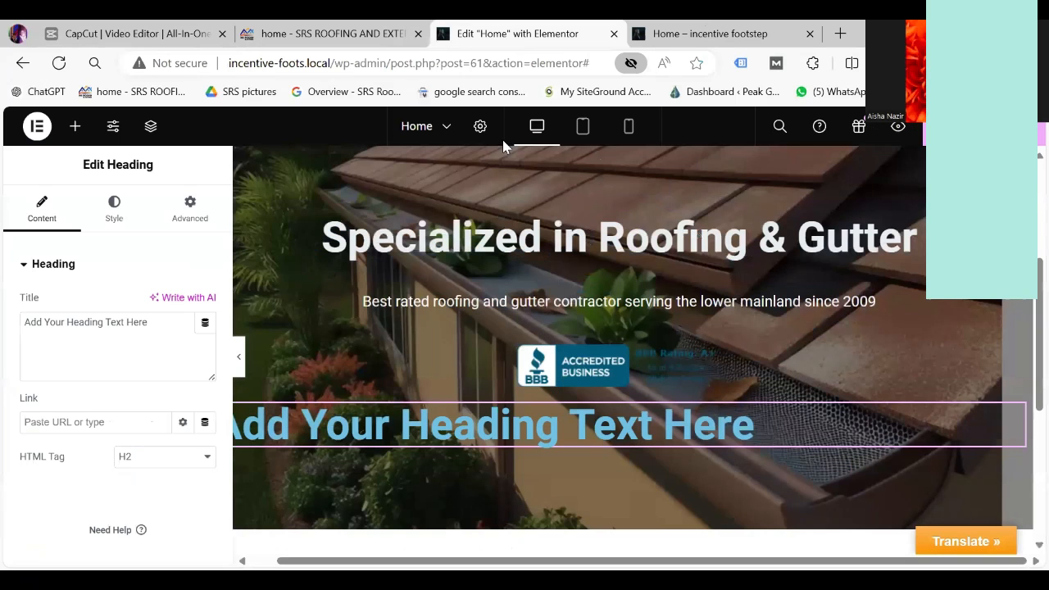
{"action": "double_click", "coordinate": [136, 322]}
{"action": "key", "text": "ctrl+a"}
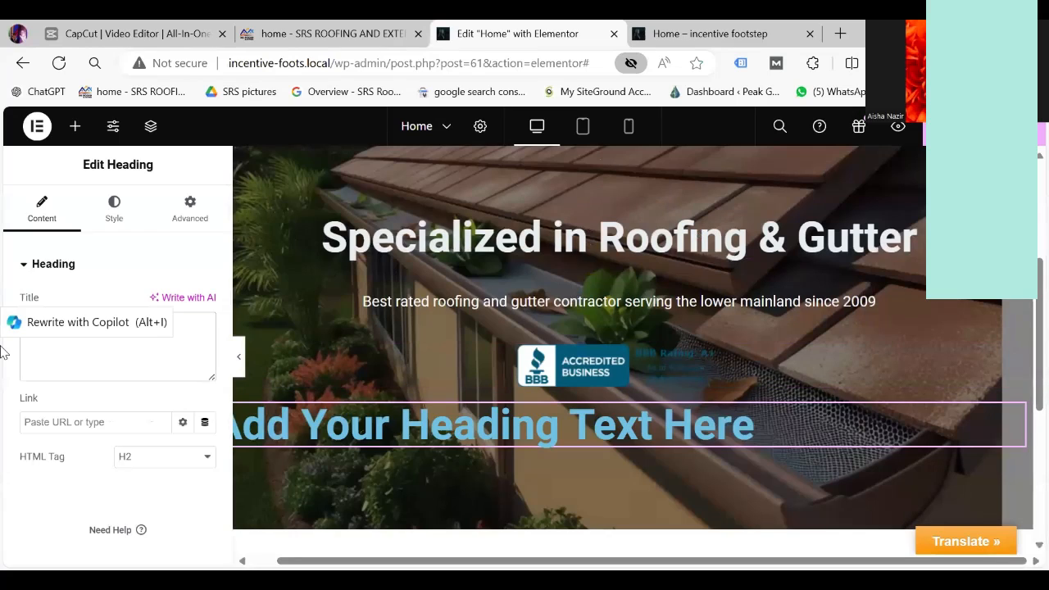
{"action": "key", "text": "ctrl+v"}
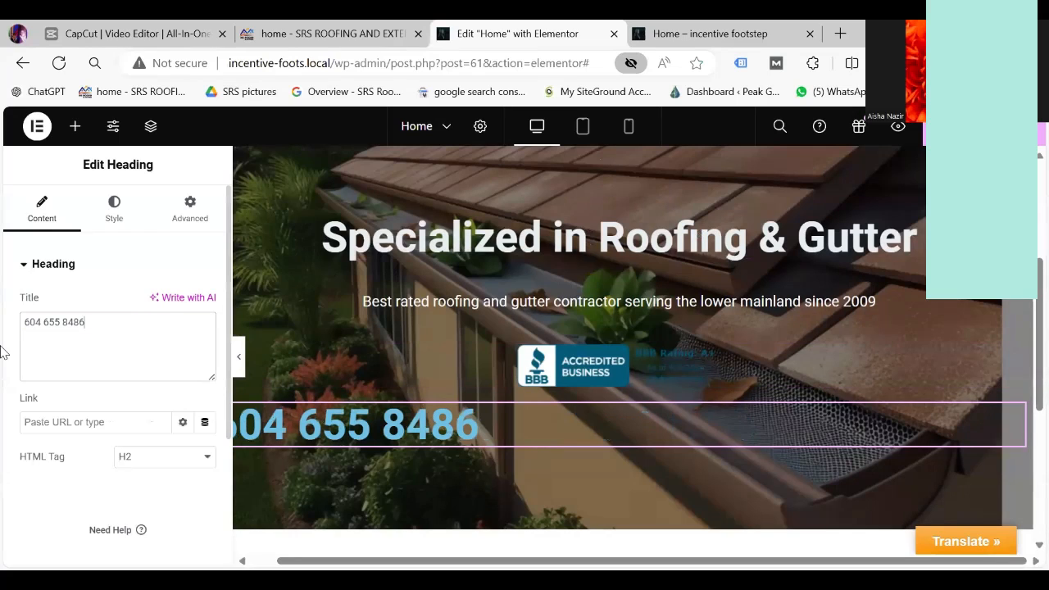
{"action": "left_click", "coordinate": [114, 215]}
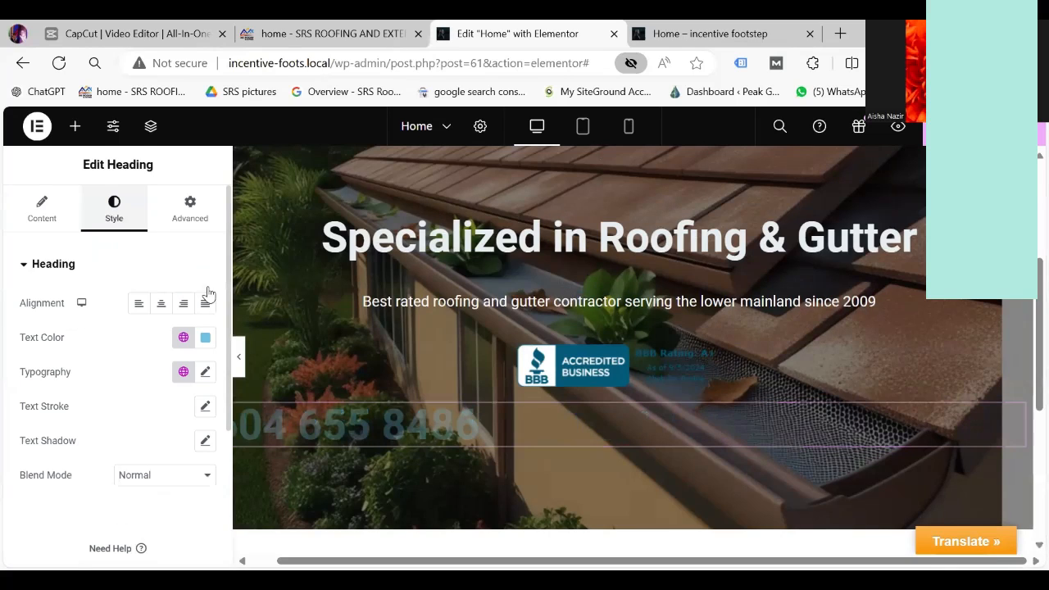
{"action": "left_click", "coordinate": [163, 308]}
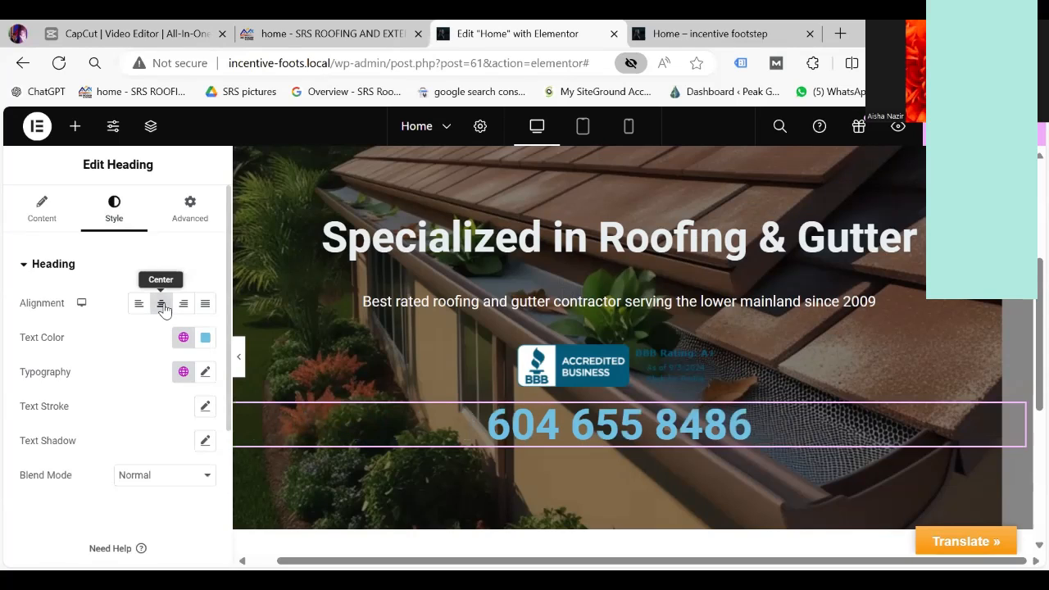
{"action": "left_click", "coordinate": [35, 217]}
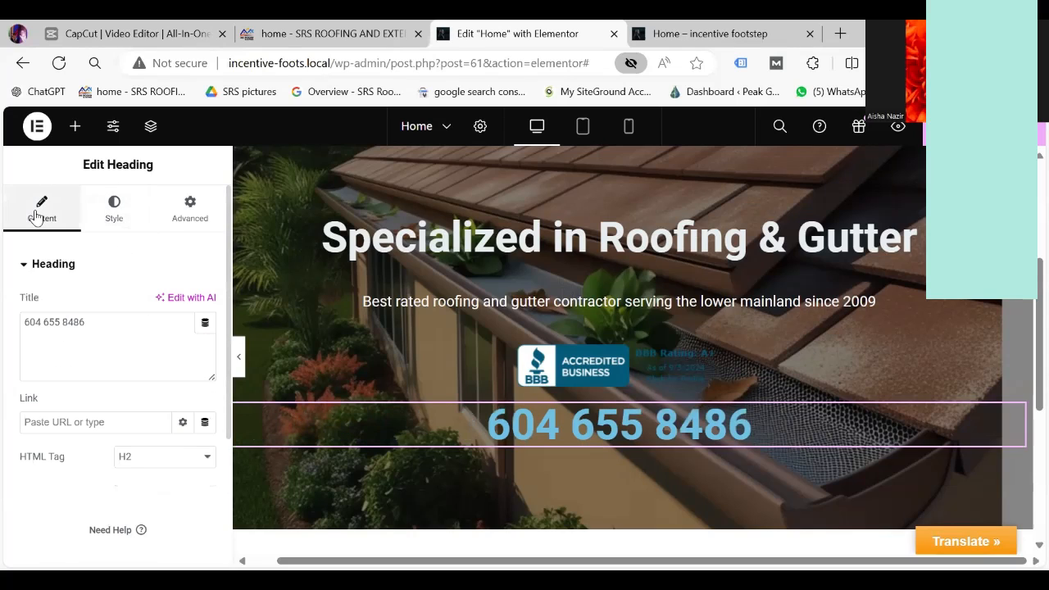
{"action": "left_click_drag", "start_coordinate": [91, 323], "coordinate": [2, 336]}
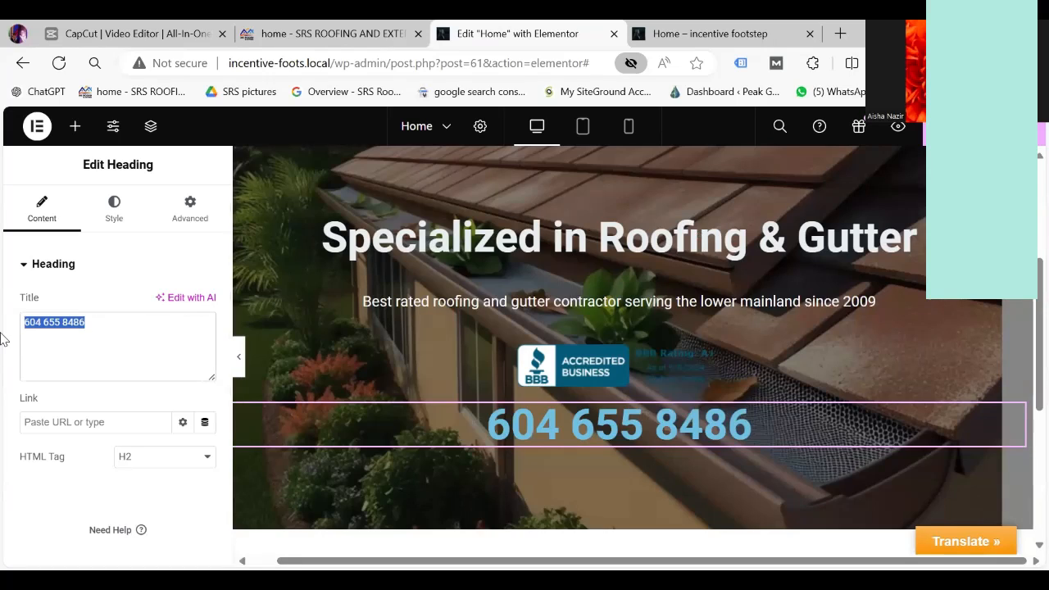
{"action": "left_click", "coordinate": [49, 423]}
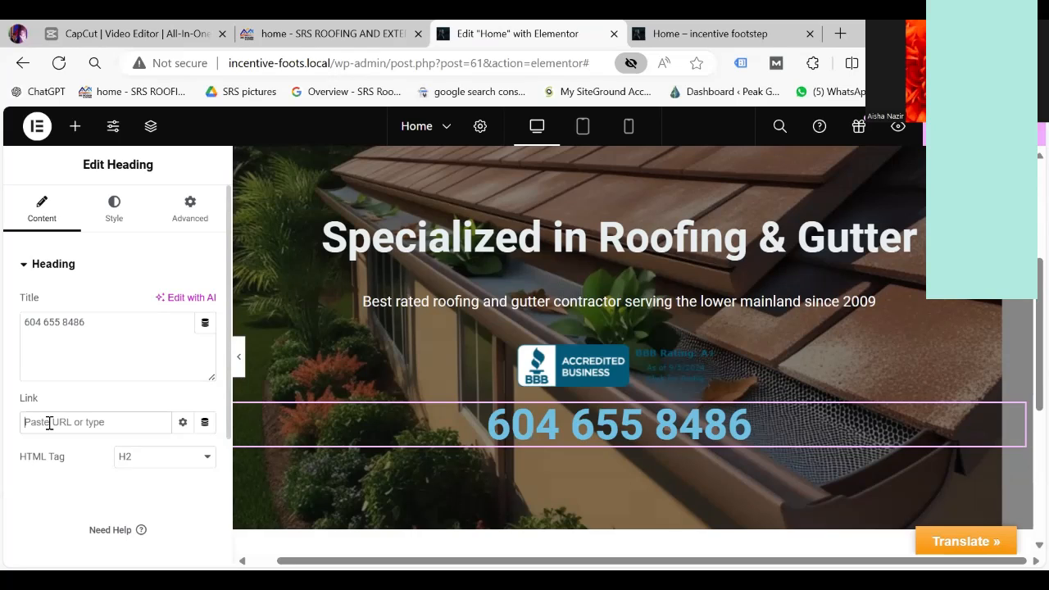
{"action": "type", "text": "te"}
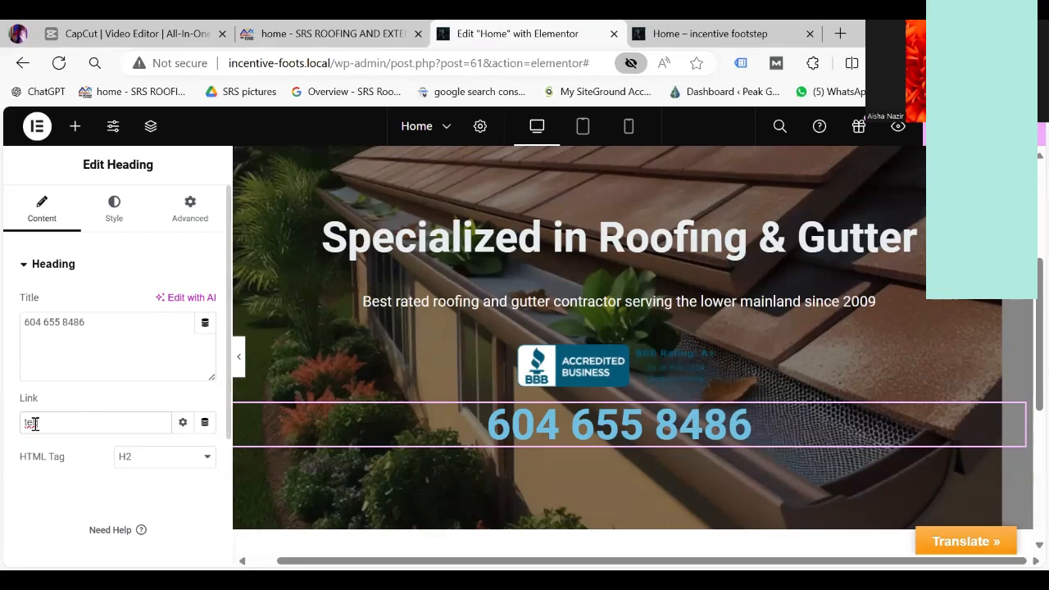
{"action": "key", "text": "BackSpace"}
{"action": "key", "text": "BackSpace"}
{"action": "type", "text": "www.google.com"}
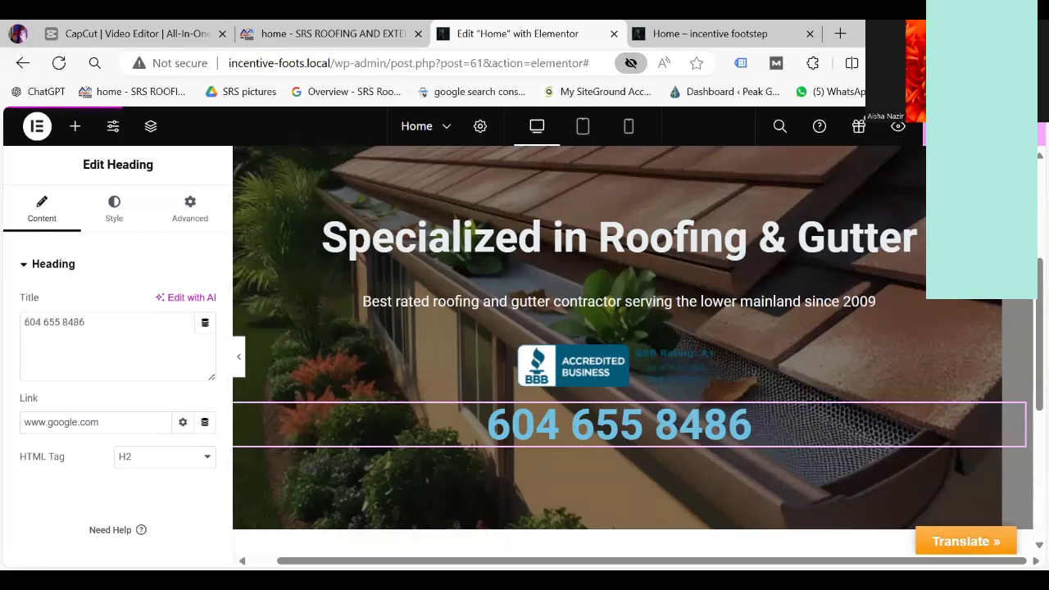
Step: Change the phone number heading's text color to the near-white #F0F2F3
{"action": "left_click", "coordinate": [114, 211]}
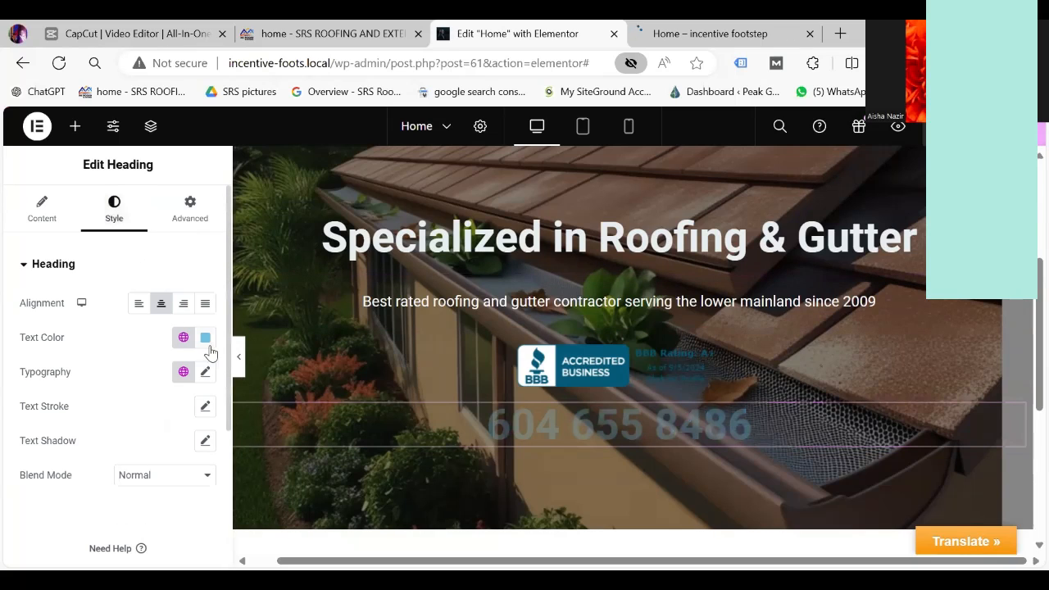
{"action": "left_click", "coordinate": [205, 339]}
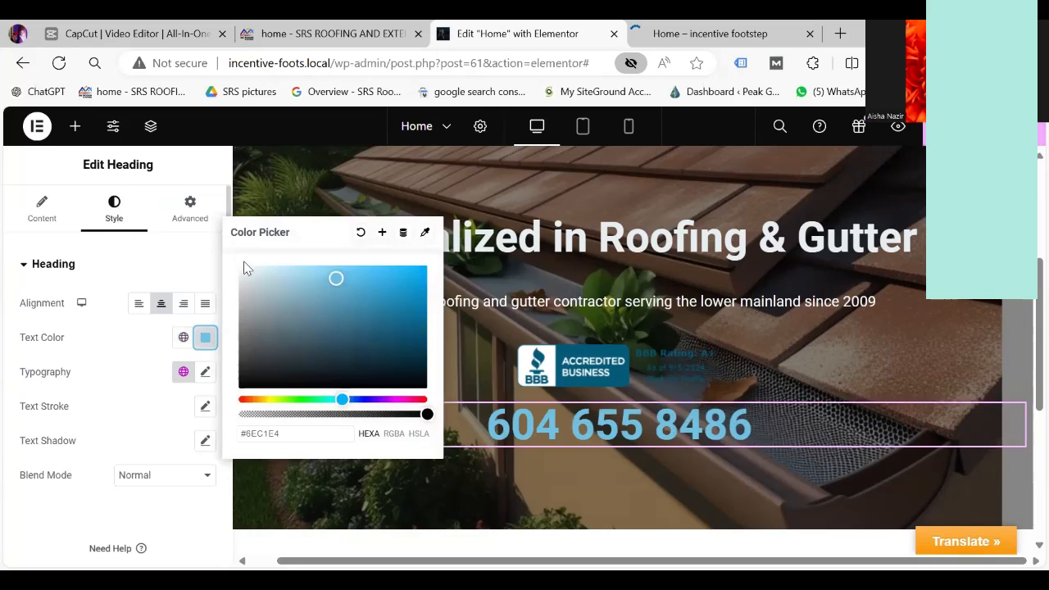
{"action": "left_click", "coordinate": [240, 271]}
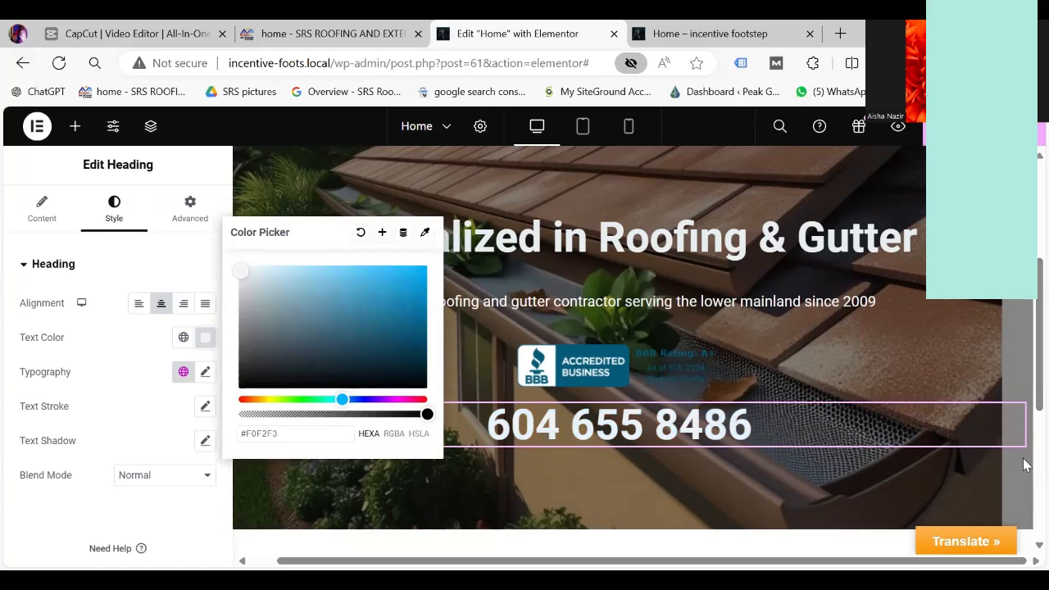
Step: Check the hero in the Home page preview and test the phone number heading's link
{"action": "scroll", "coordinate": [1025, 422], "scroll_direction": "down", "scroll_amount": 5}
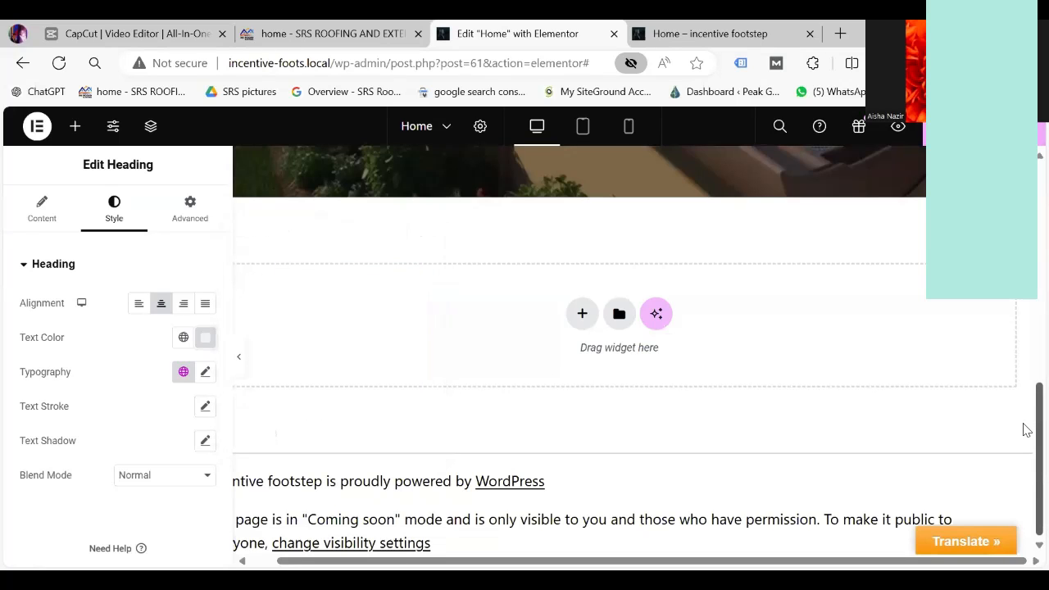
{"action": "scroll", "coordinate": [1025, 414], "scroll_direction": "up", "scroll_amount": 10}
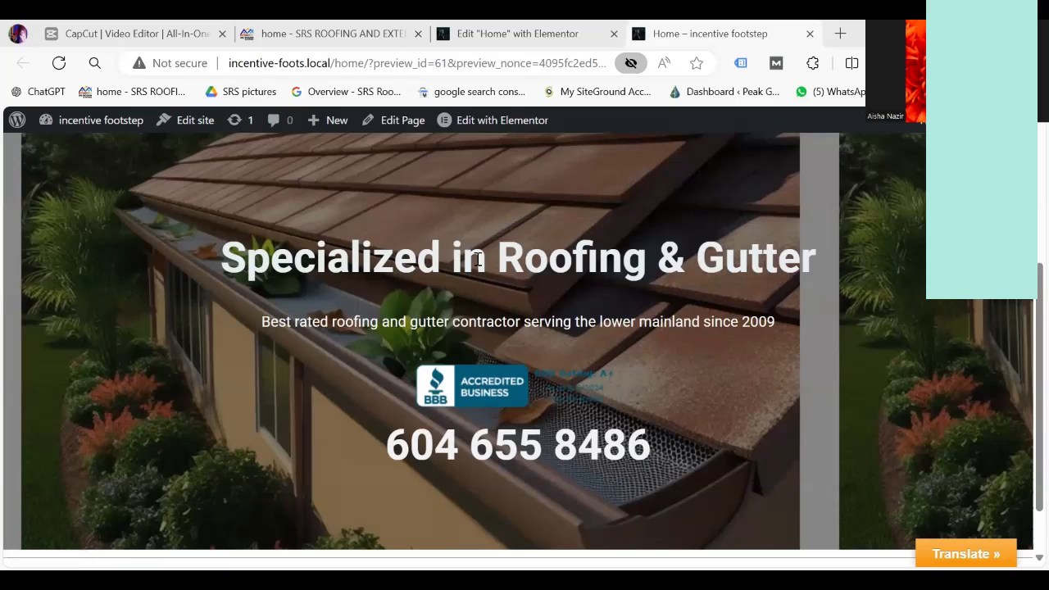
{"action": "left_click", "coordinate": [514, 446]}
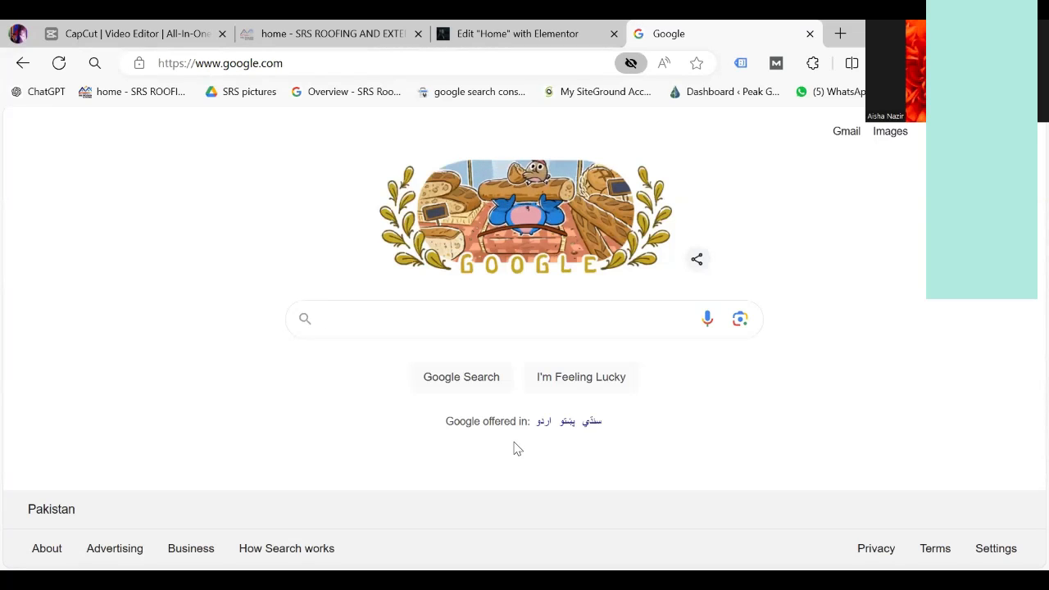
Step: Check the estimate button on the roofing site, then add a Button widget below the phone number heading in the Home page hero
{"action": "key", "text": "ctrl+2"}
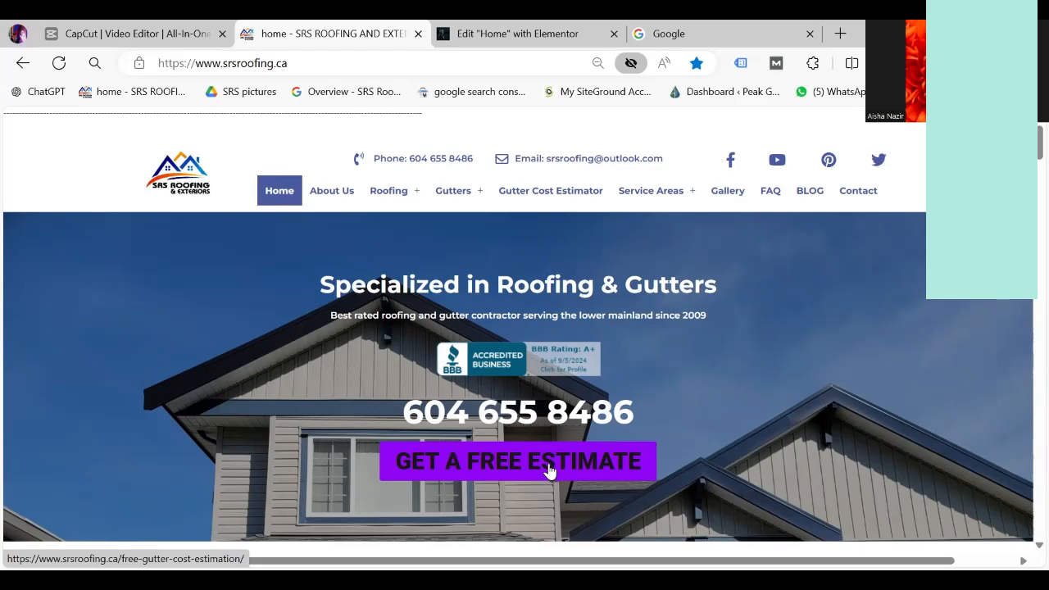
{"action": "left_click", "coordinate": [526, 34]}
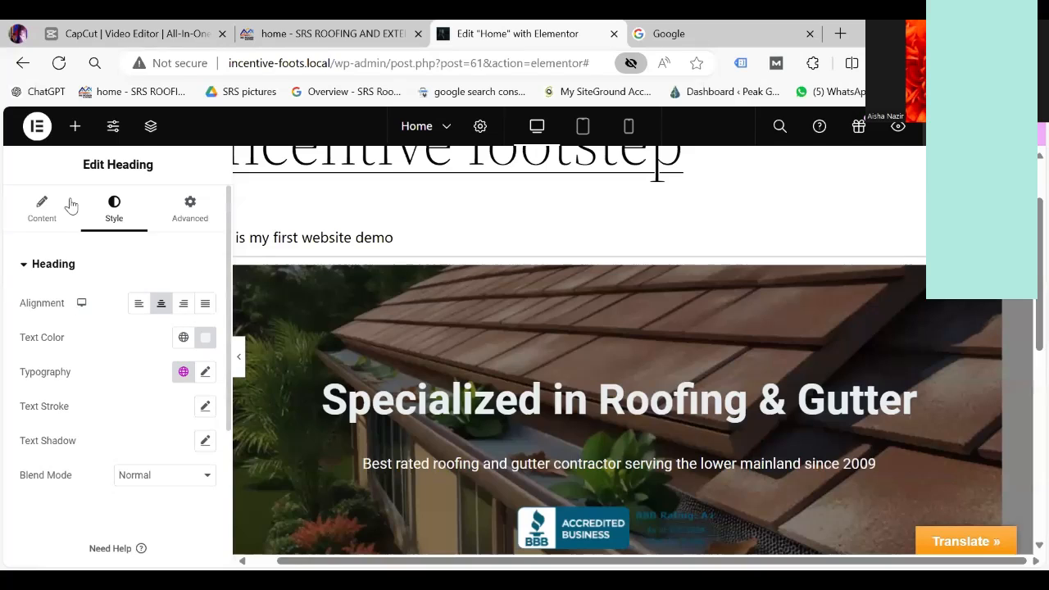
{"action": "left_click", "coordinate": [75, 130]}
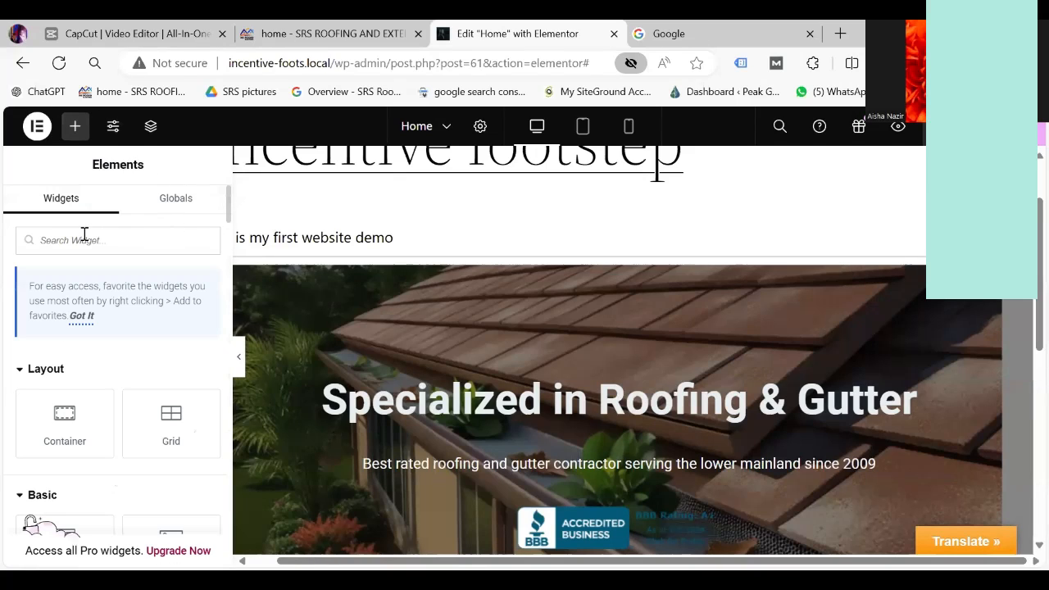
{"action": "type", "text": "button"}
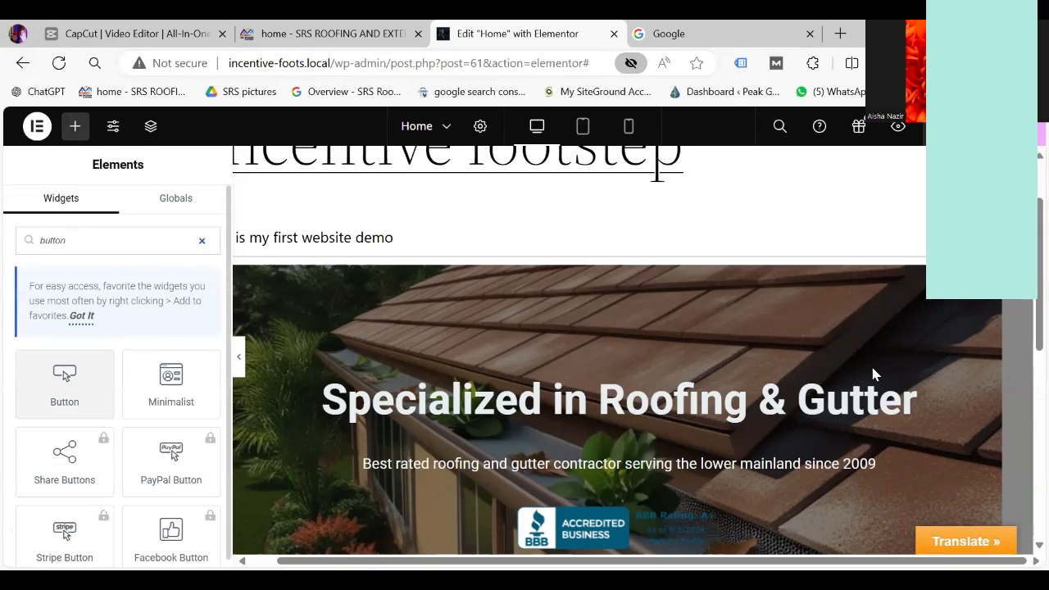
{"action": "scroll", "coordinate": [1023, 307], "scroll_direction": "down", "scroll_amount": 3}
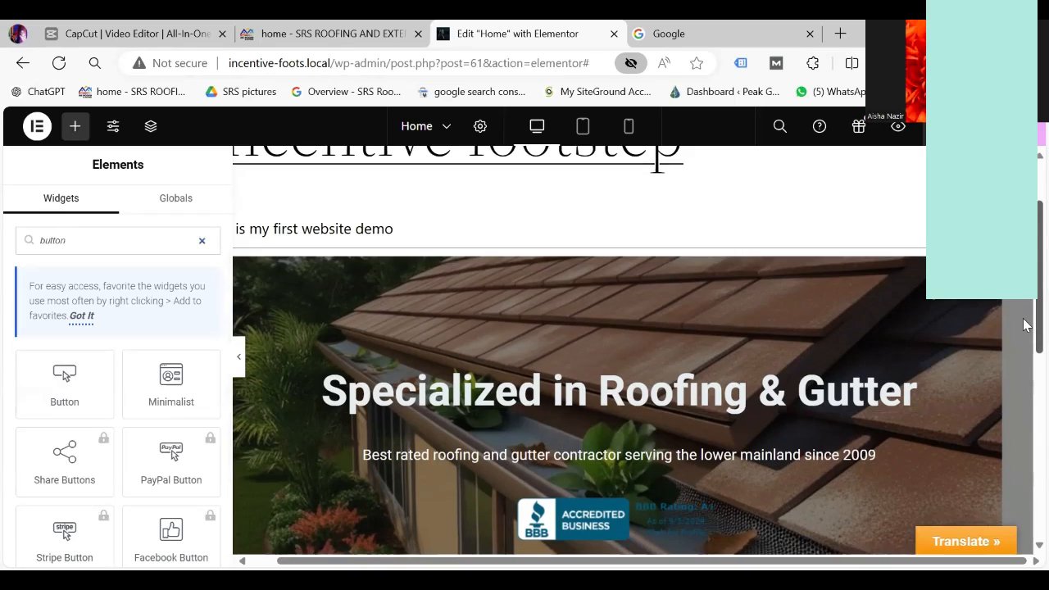
{"action": "scroll", "coordinate": [1023, 381], "scroll_direction": "down", "scroll_amount": 3}
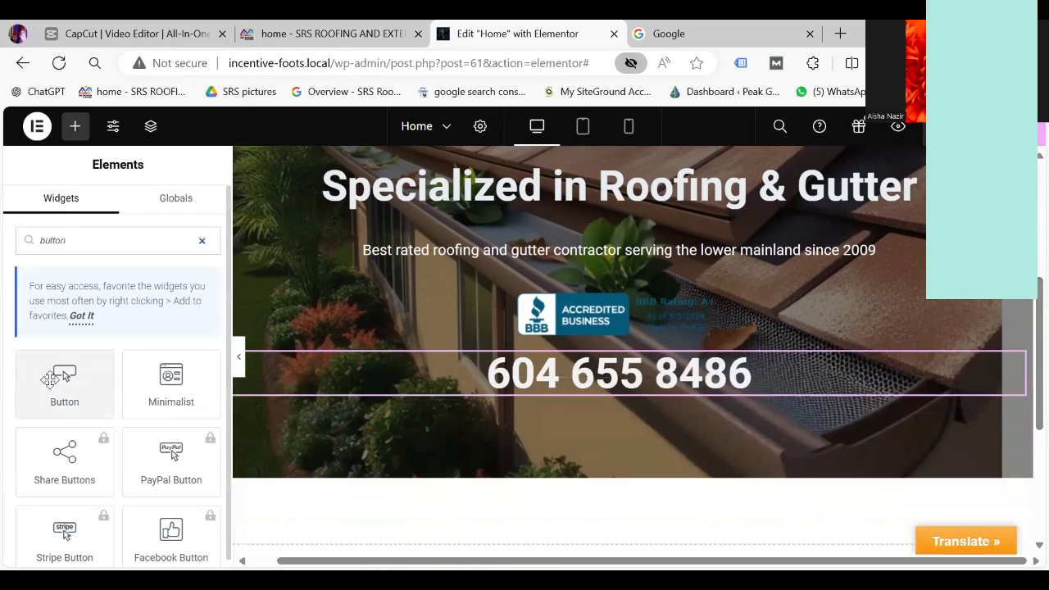
{"action": "left_click_drag", "start_coordinate": [61, 378], "coordinate": [584, 385]}
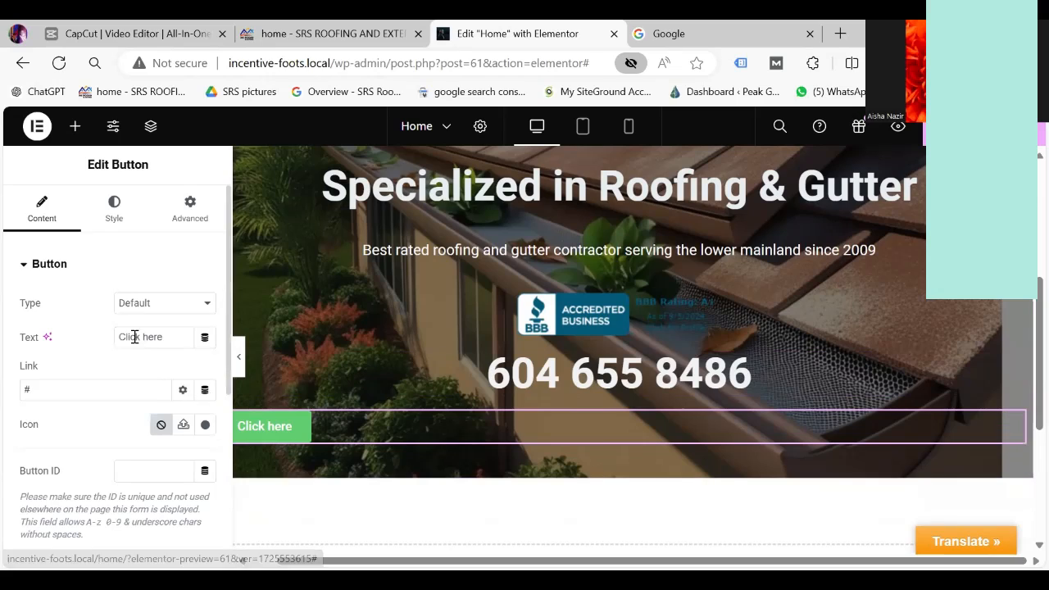
Step: Look through the new button's type options and check the estimate button's wording on the roofing site
{"action": "left_click", "coordinate": [203, 310]}
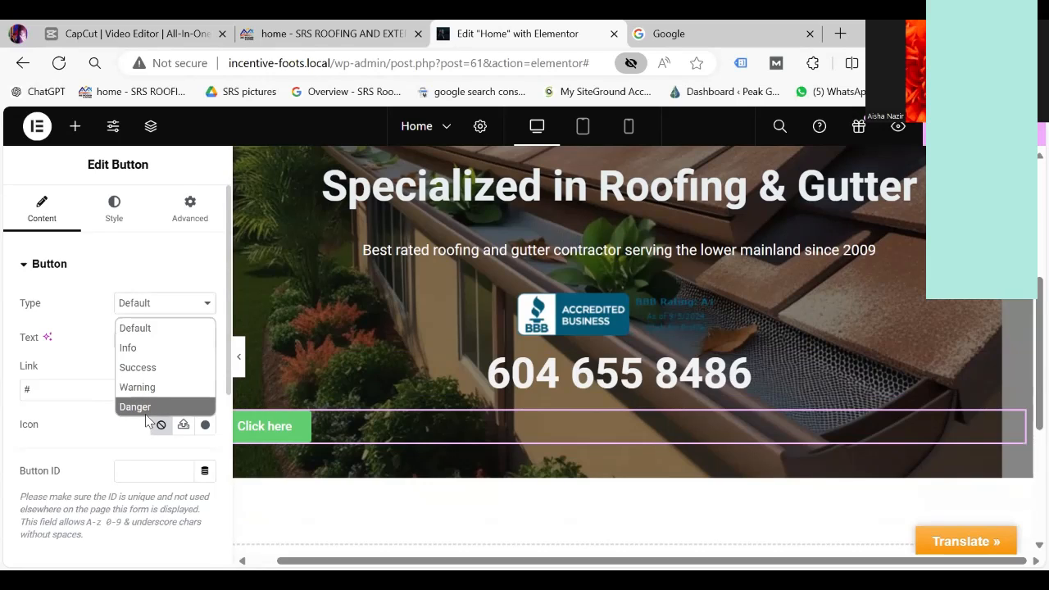
{"action": "left_click", "coordinate": [147, 336]}
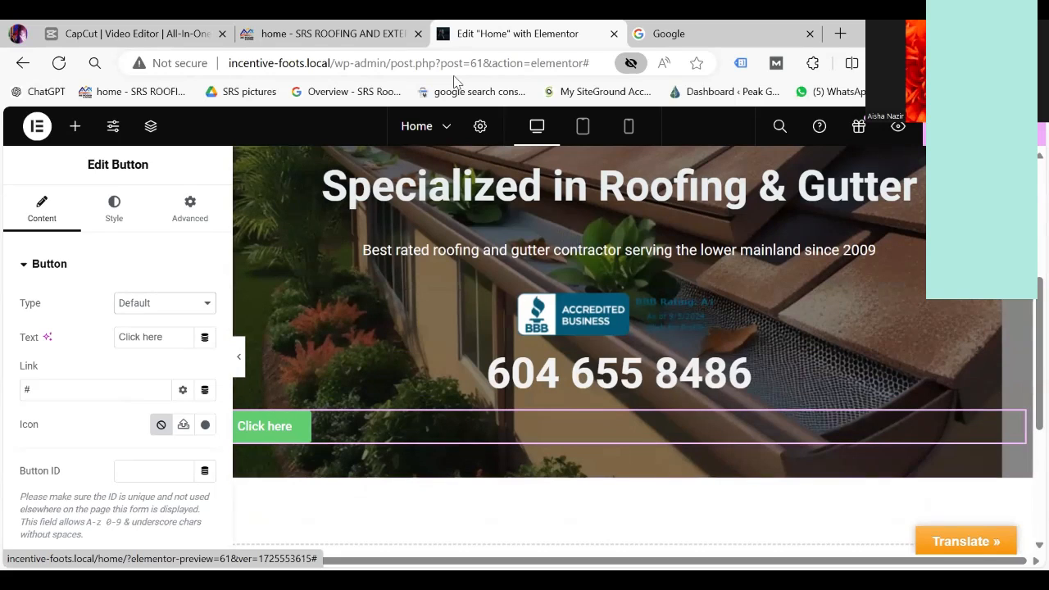
{"action": "left_click", "coordinate": [365, 33]}
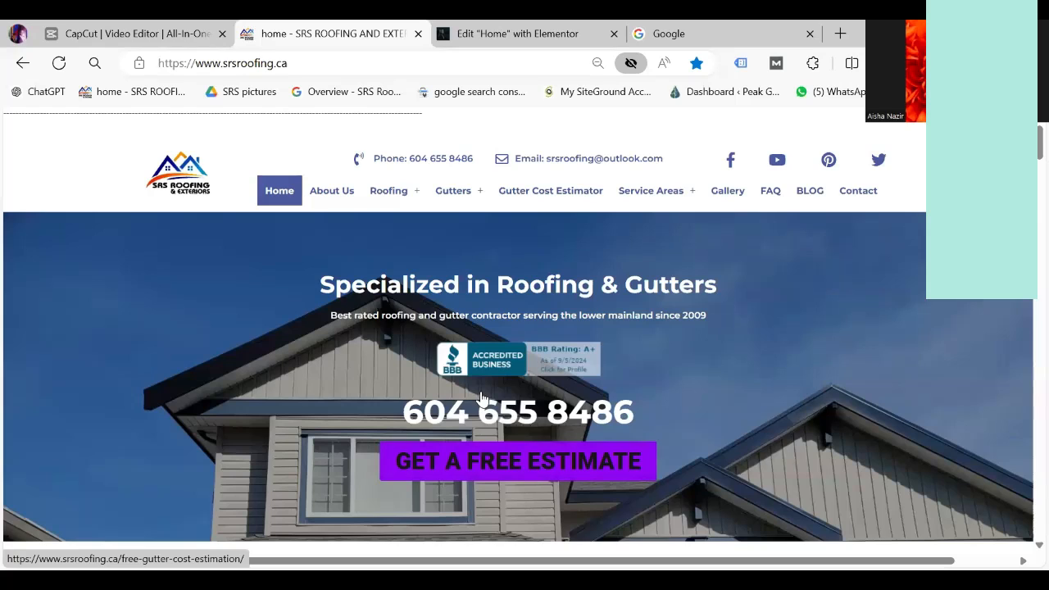
{"action": "left_click", "coordinate": [439, 41]}
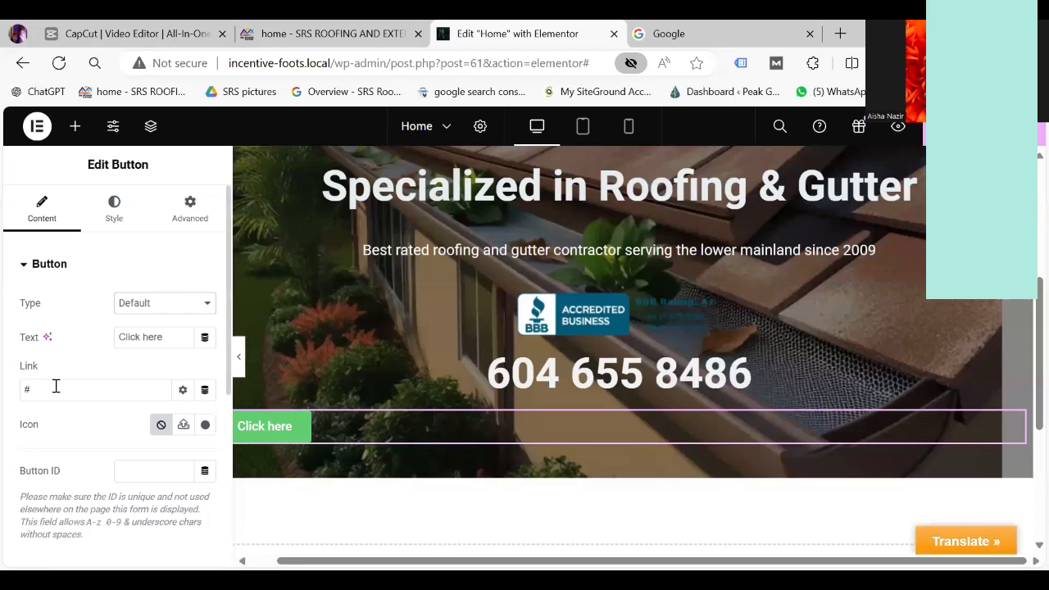
Step: Clear the default "Click here" text of the new hero button
{"action": "left_click", "coordinate": [161, 338]}
{"action": "key", "text": "BackSpace"}
{"action": "key", "text": "BackSpace"}
{"action": "key", "text": "BackSpace"}
{"action": "key", "text": "BackSpace"}
{"action": "key", "text": "BackSpace"}
{"action": "key", "text": "BackSpace"}
{"action": "key", "text": "BackSpace"}
{"action": "key", "text": "BackSpace"}
{"action": "key", "text": "BackSpace"}
{"action": "key", "text": "BackSpace"}
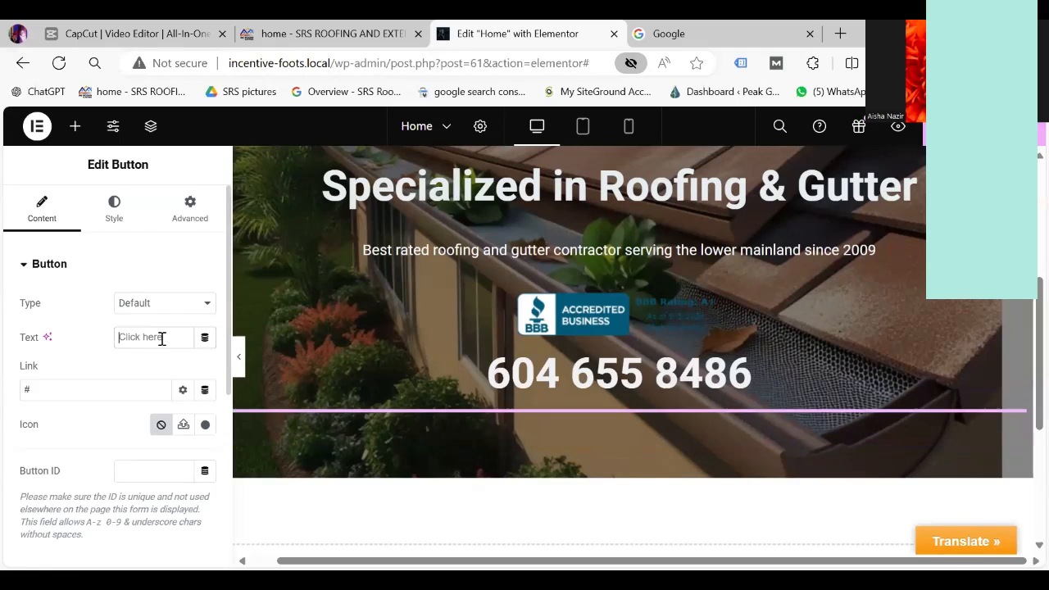
Step: Set the button's text to "GET A FREE ESTIMATE" and compare it with the button on the reference SRS Roofing home page
{"action": "type", "text": "GET A"}
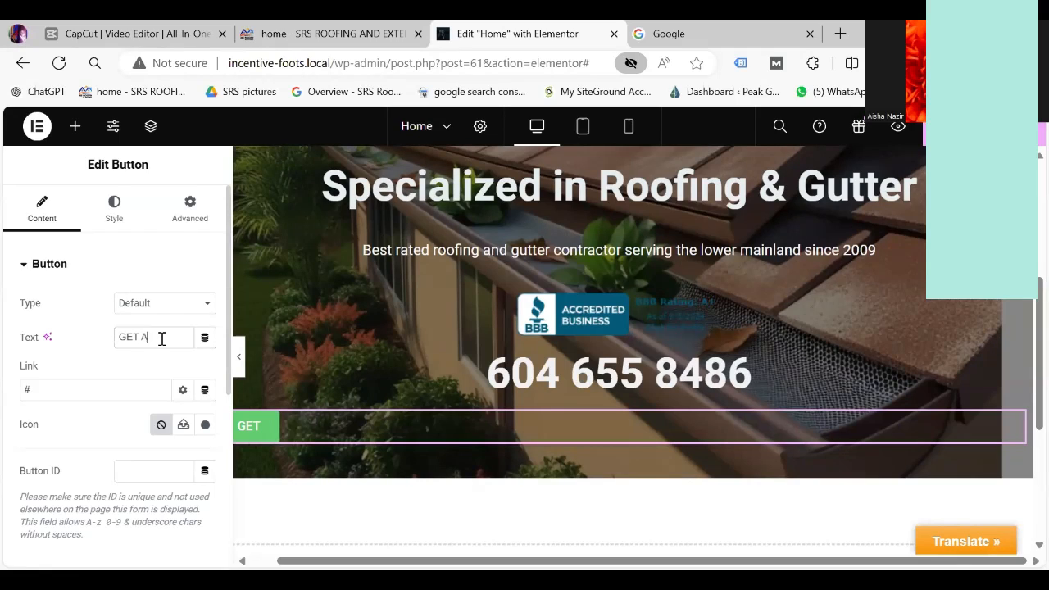
{"action": "type", "text": " FREE ESTIMATE"}
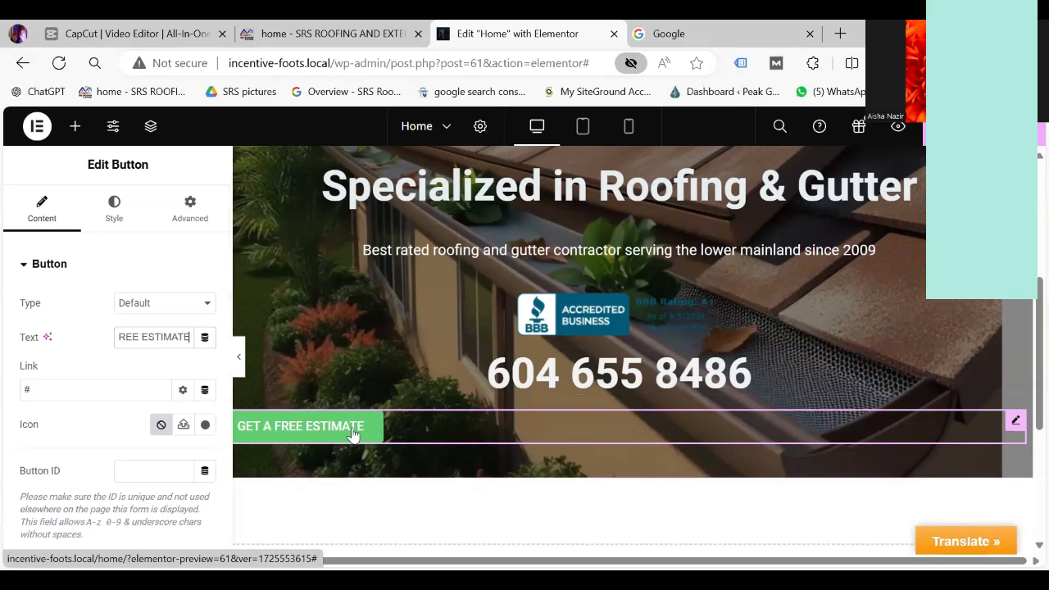
{"action": "left_click", "coordinate": [328, 33]}
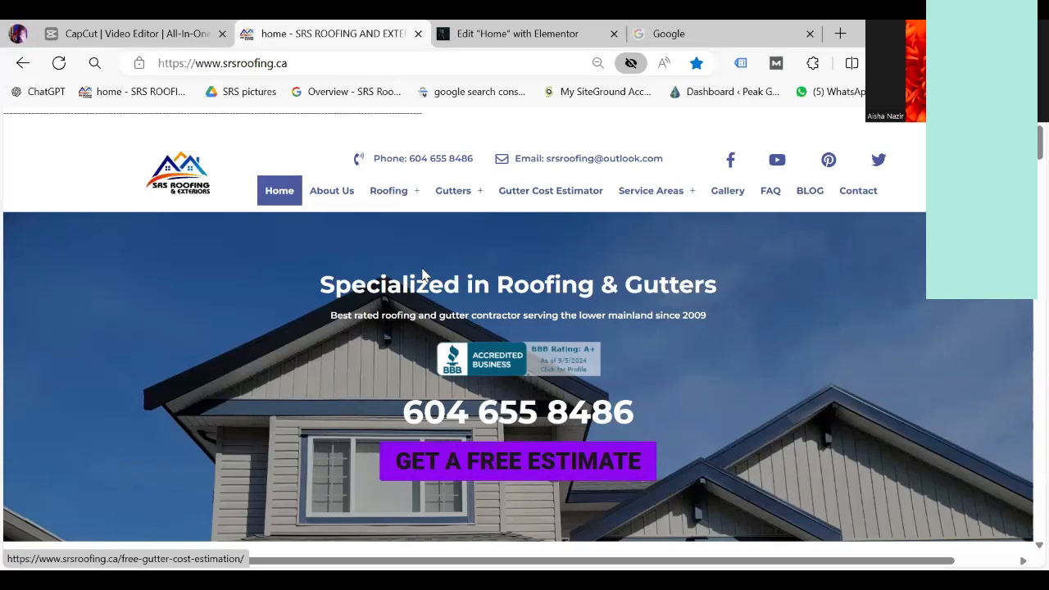
{"action": "left_click", "coordinate": [473, 32]}
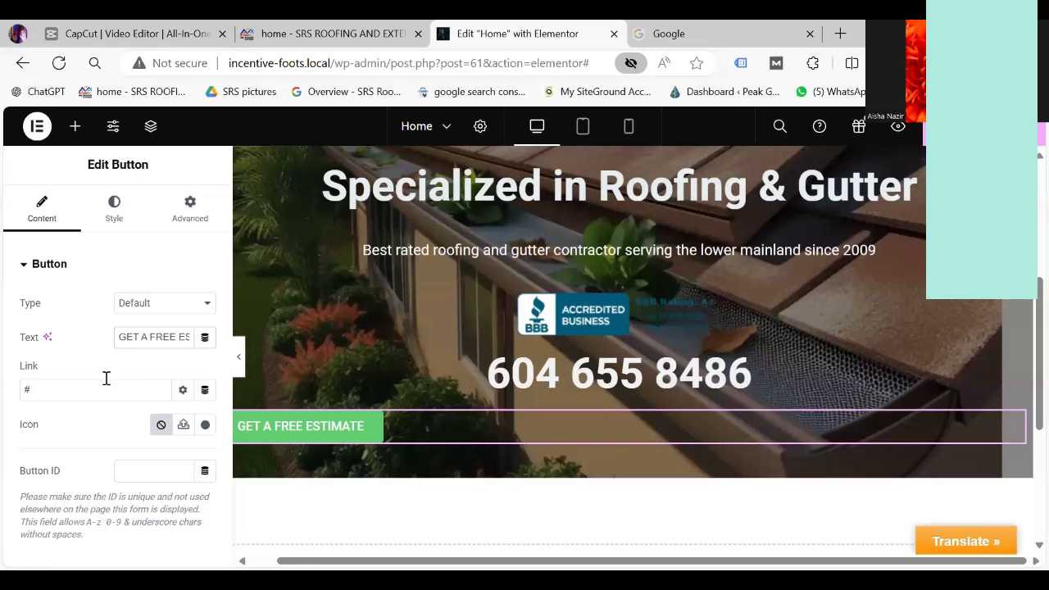
{"action": "left_click", "coordinate": [38, 383]}
{"action": "key", "text": "BackSpace"}
{"action": "type", "text": "www.yahoo.com"}
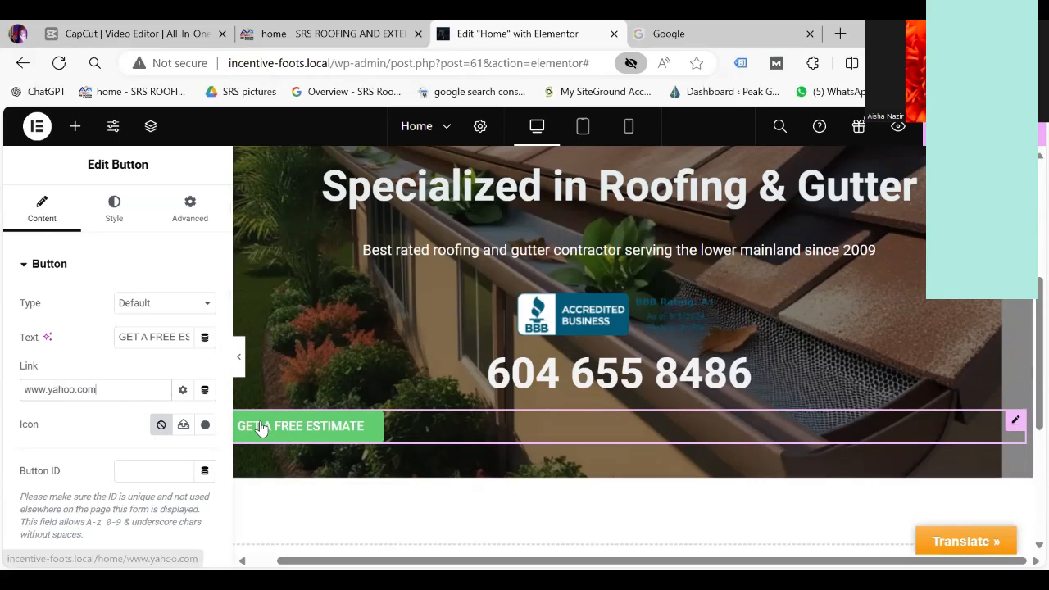
Step: Enable unfiltered file uploads for a custom SVG button icon and close the media library without inserting a file
{"action": "left_click", "coordinate": [182, 428]}
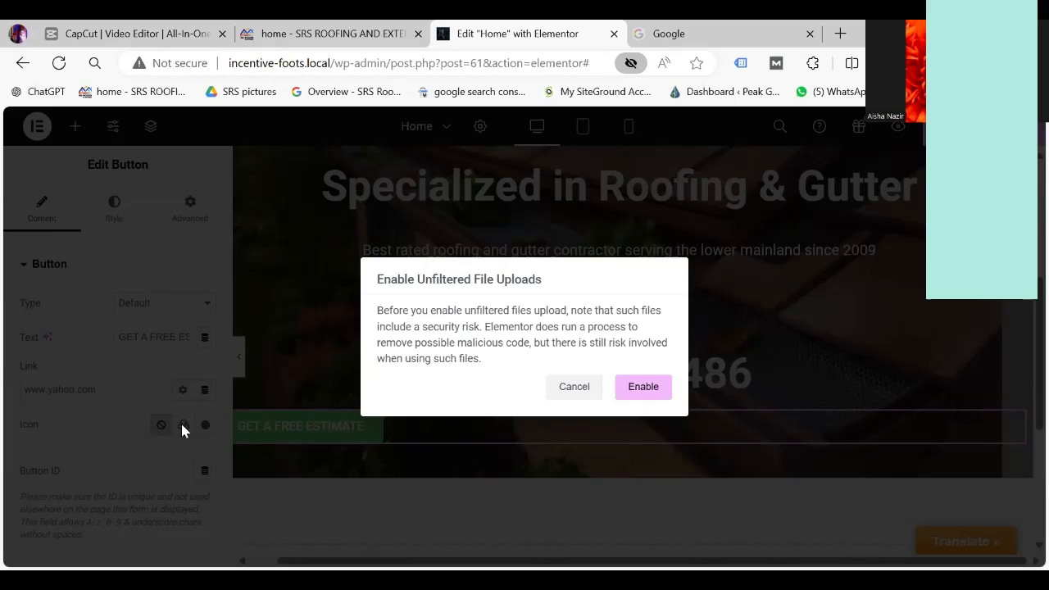
{"action": "left_click", "coordinate": [643, 387]}
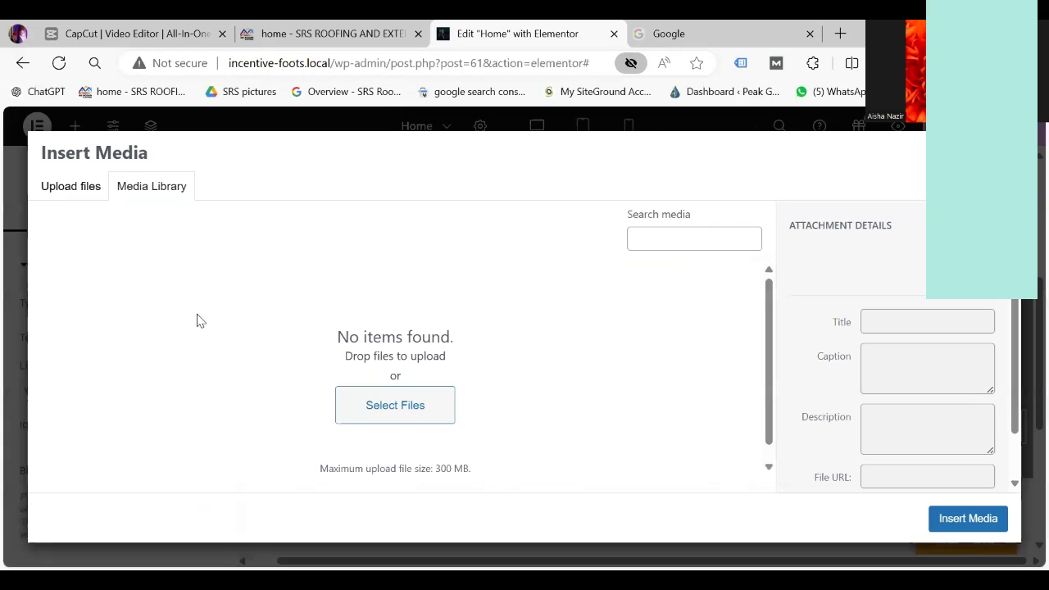
{"action": "left_click_drag", "start_coordinate": [96, 224], "coordinate": [66, 188]}
{"action": "key", "text": "Escape"}
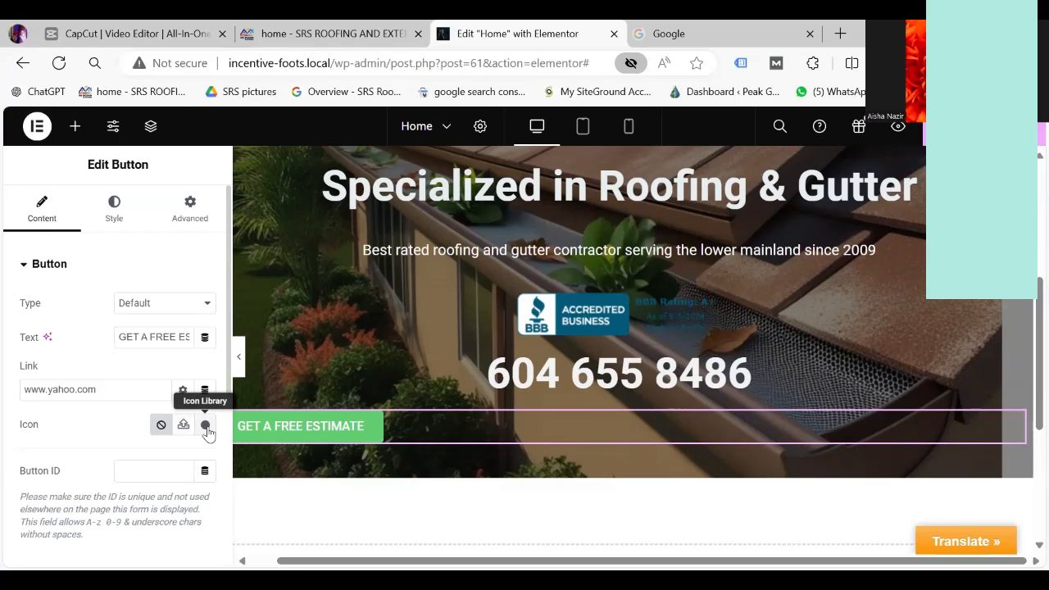
Step: Search the button's icon library for "money" and "call" icons, clearing each search term
{"action": "left_click", "coordinate": [206, 425]}
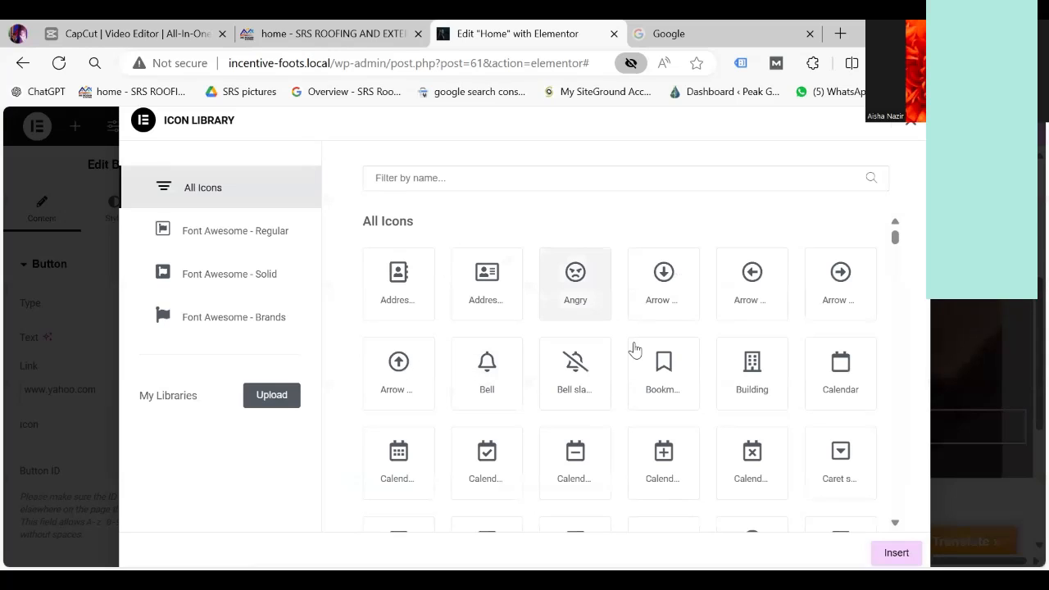
{"action": "left_click", "coordinate": [688, 485]}
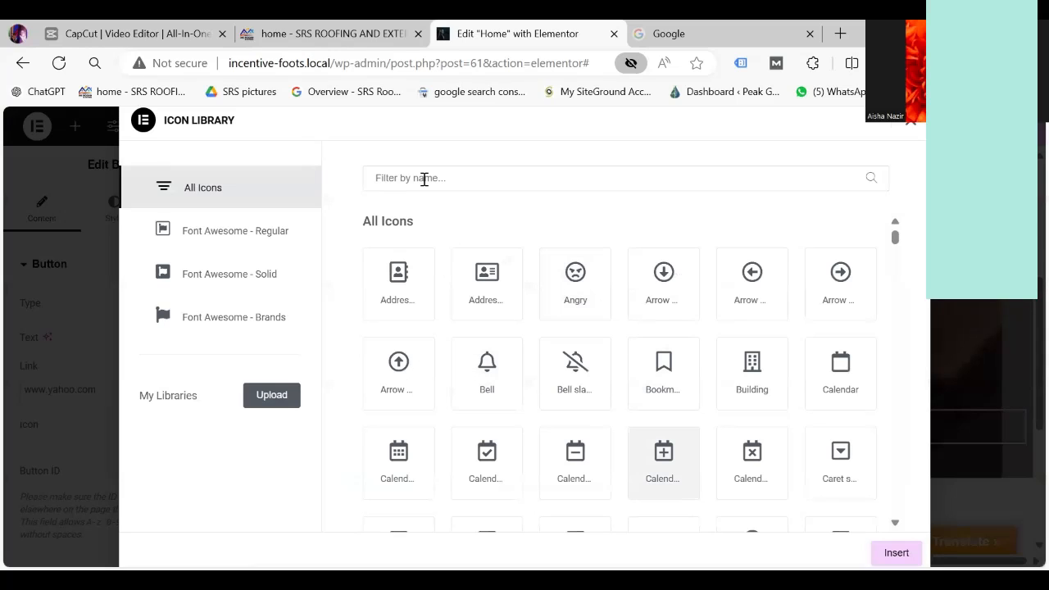
{"action": "left_click", "coordinate": [425, 178]}
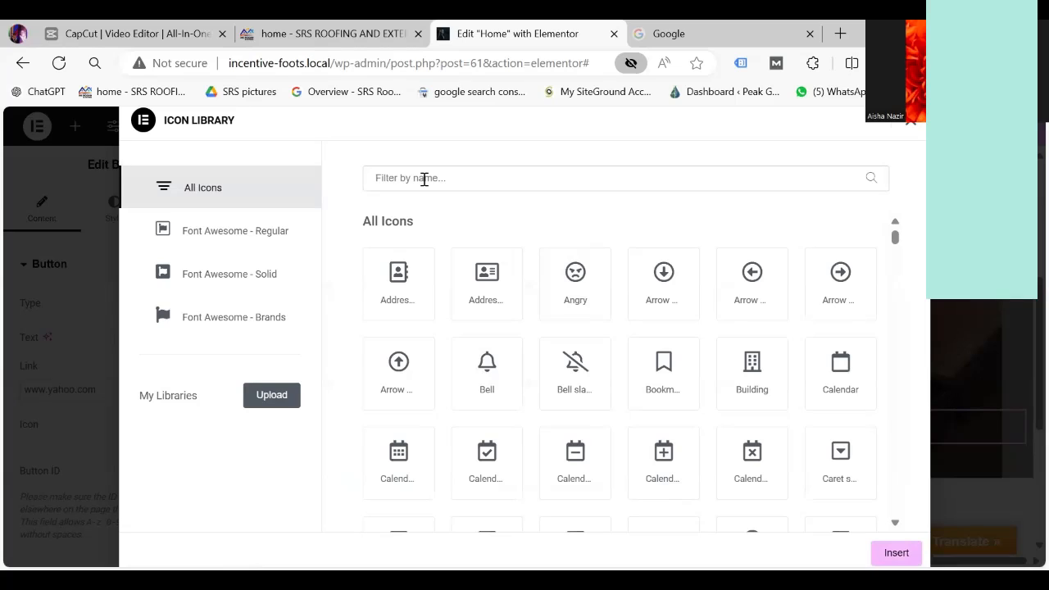
{"action": "type", "text": "money"}
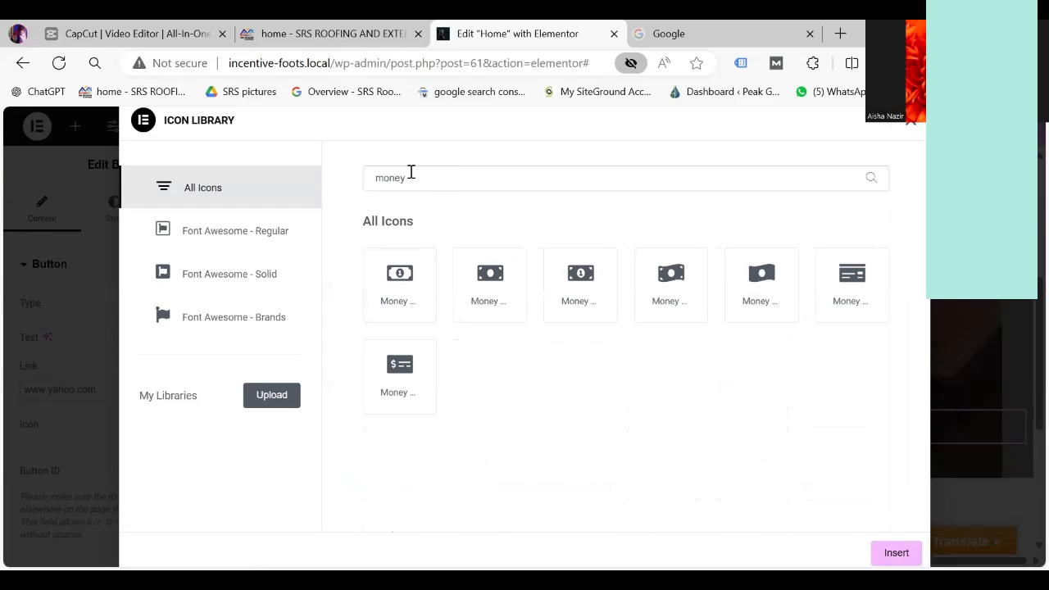
{"action": "key", "text": "BackSpace"}
{"action": "key", "text": "BackSpace"}
{"action": "key", "text": "BackSpace"}
{"action": "key", "text": "BackSpace"}
{"action": "key", "text": "BackSpace"}
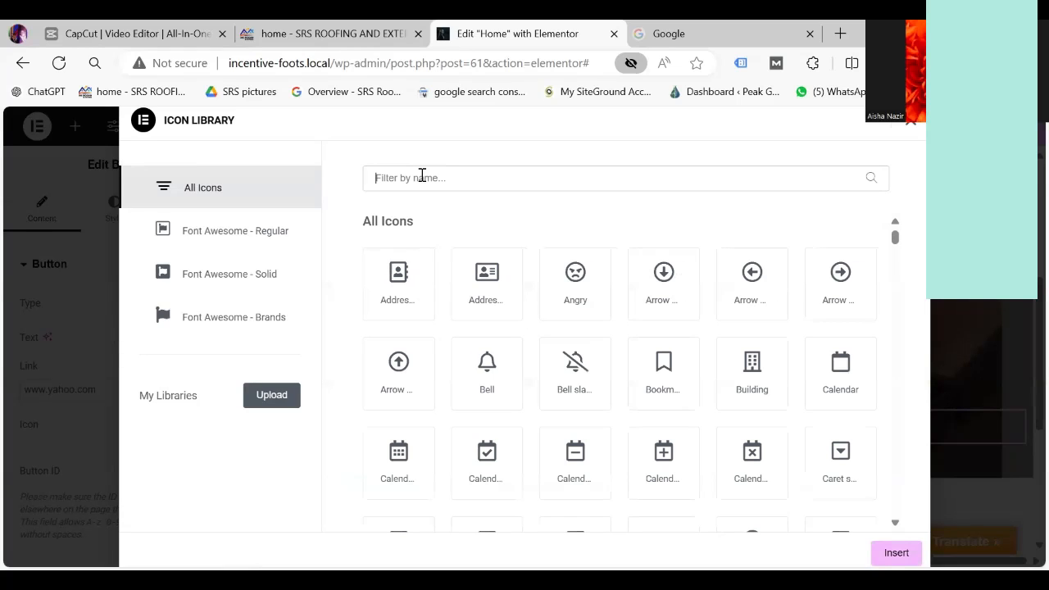
{"action": "type", "text": "call"}
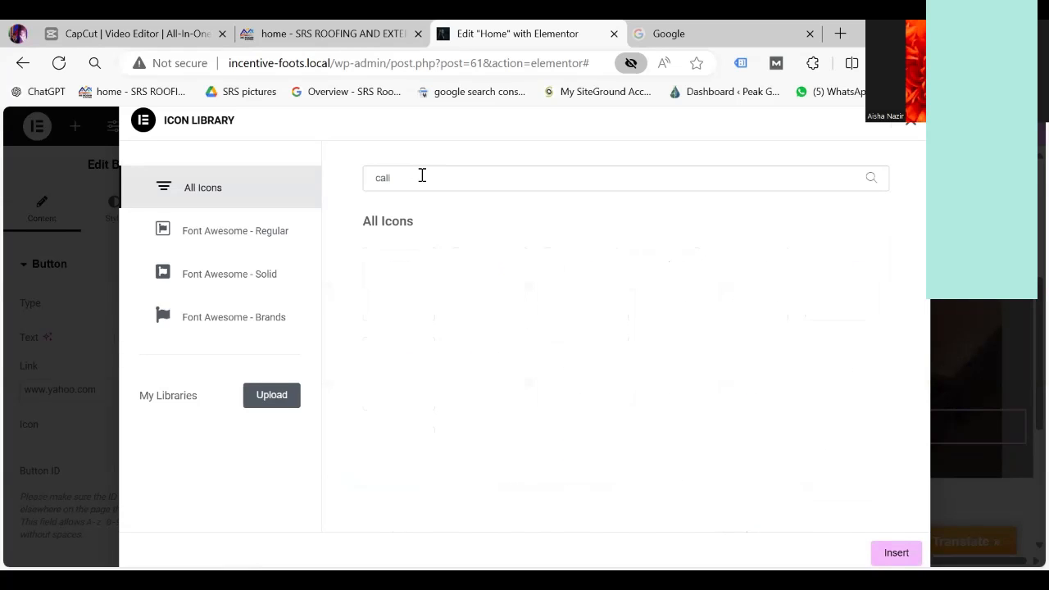
{"action": "key", "text": "BackSpace"}
{"action": "key", "text": "BackSpace"}
{"action": "key", "text": "BackSpace"}
{"action": "key", "text": "BackSpace"}
Step: Find icons matching "phone" and insert the plain Phone icon into the button
{"action": "type", "text": "phone"}
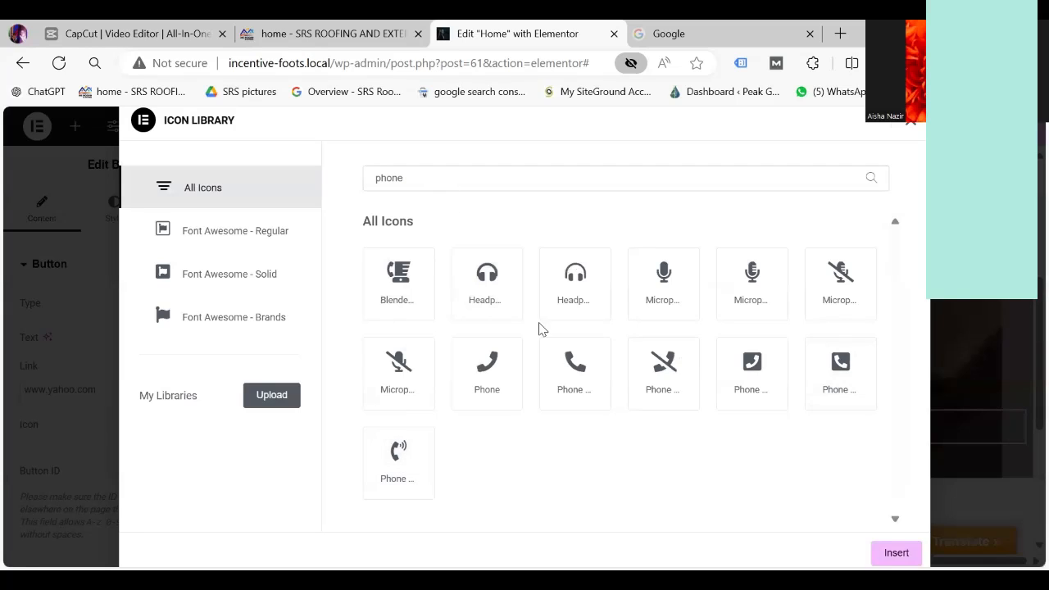
{"action": "left_click", "coordinate": [490, 374]}
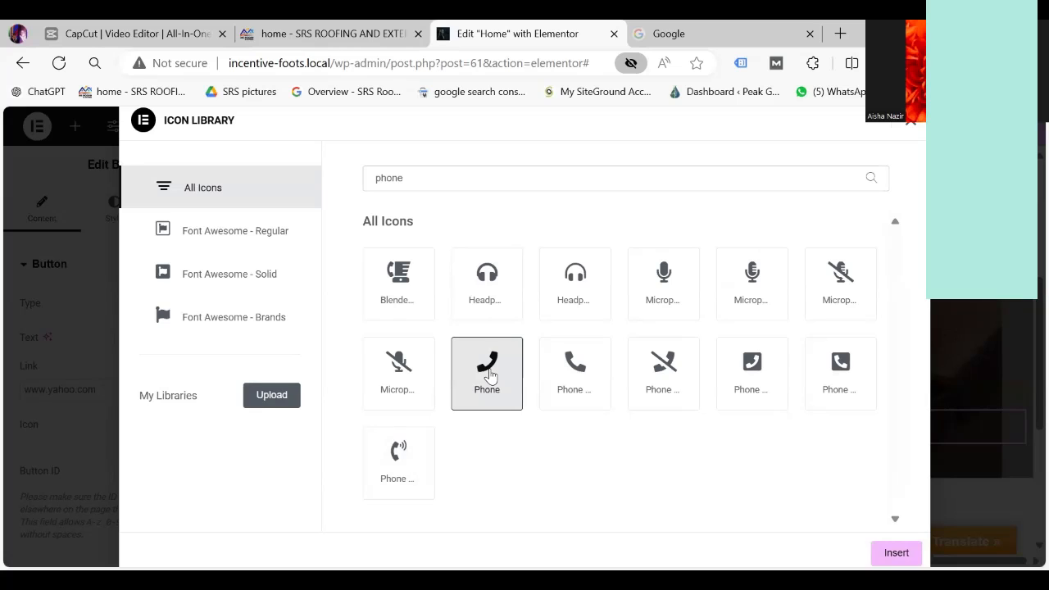
{"action": "left_click", "coordinate": [897, 553]}
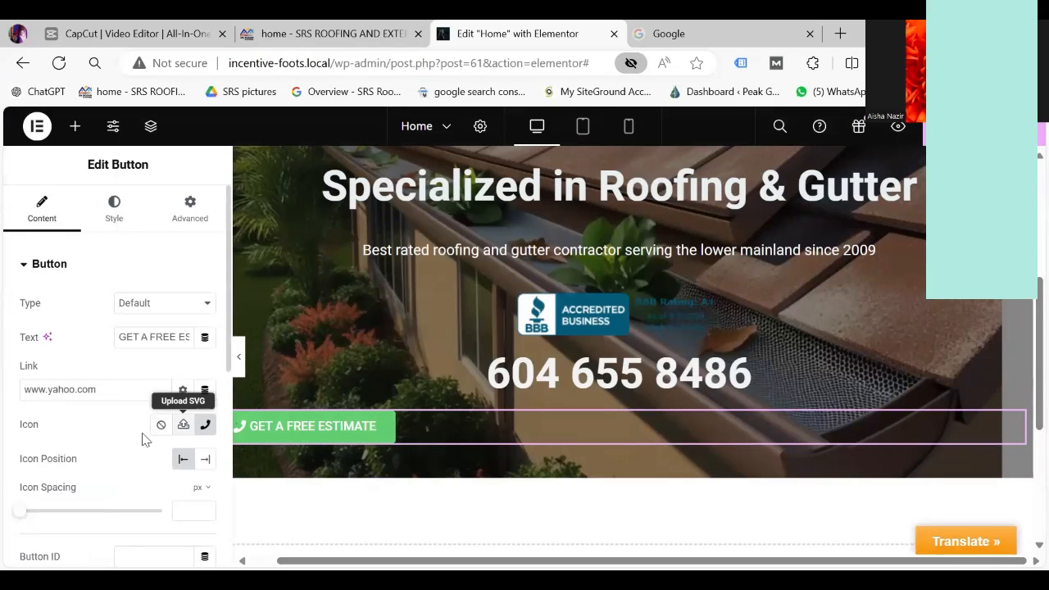
Step: Try the phone icon after the button text, return it before the text, and set the icon spacing to 9 px
{"action": "left_click", "coordinate": [206, 460]}
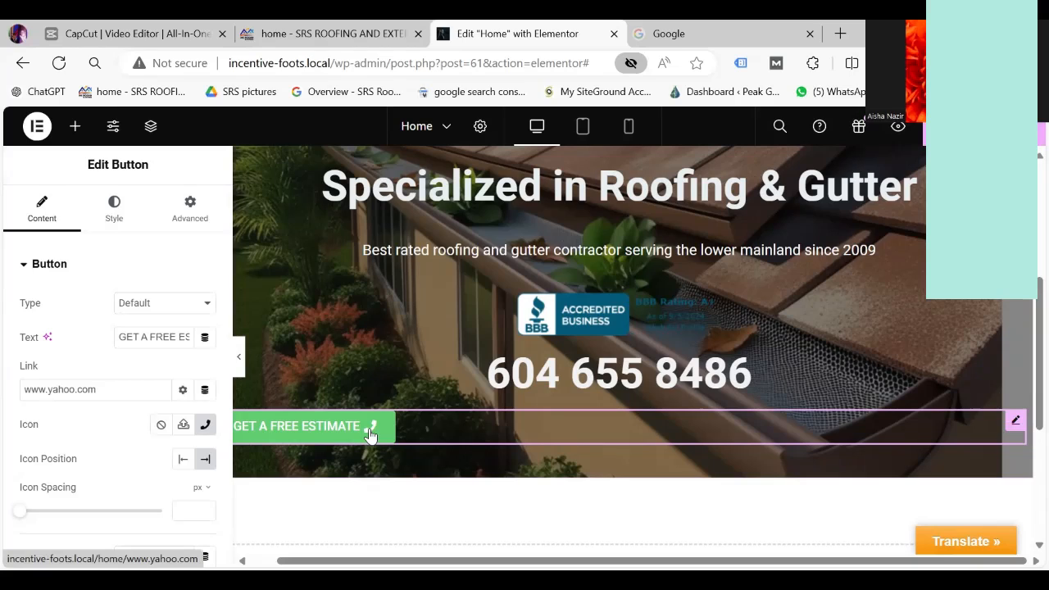
{"action": "left_click", "coordinate": [186, 458]}
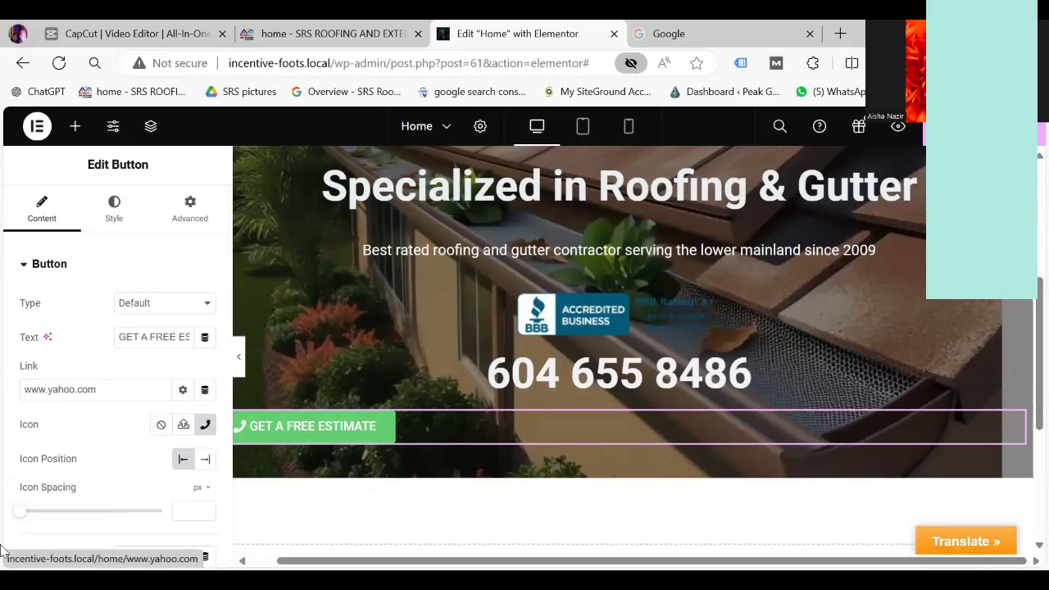
{"action": "left_click_drag", "start_coordinate": [24, 515], "coordinate": [47, 528]}
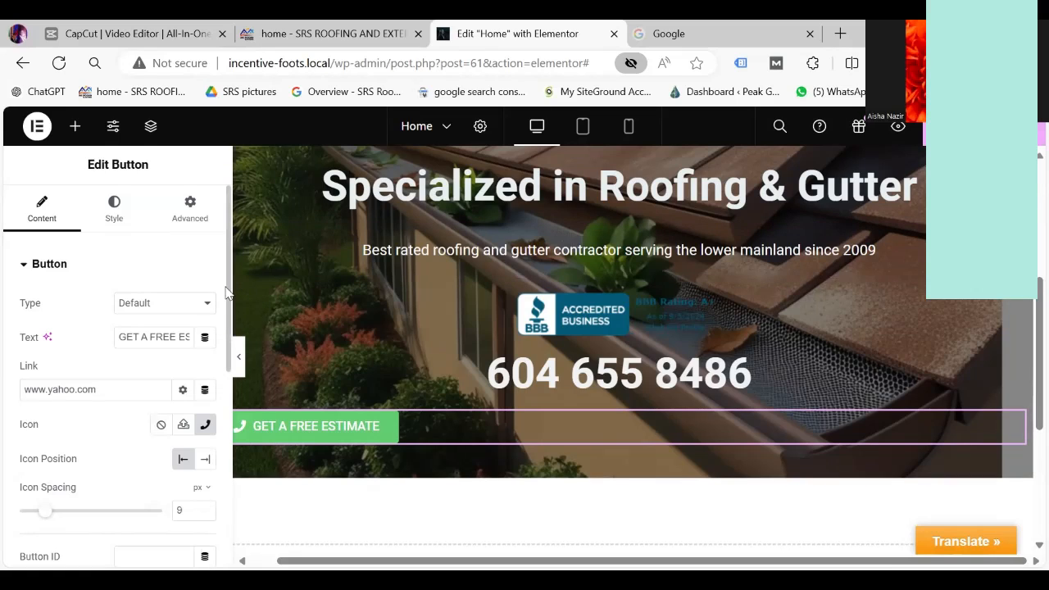
Step: Centre the button and set its typography to size 32 px with weight 700 (Bold)
{"action": "left_click", "coordinate": [112, 211]}
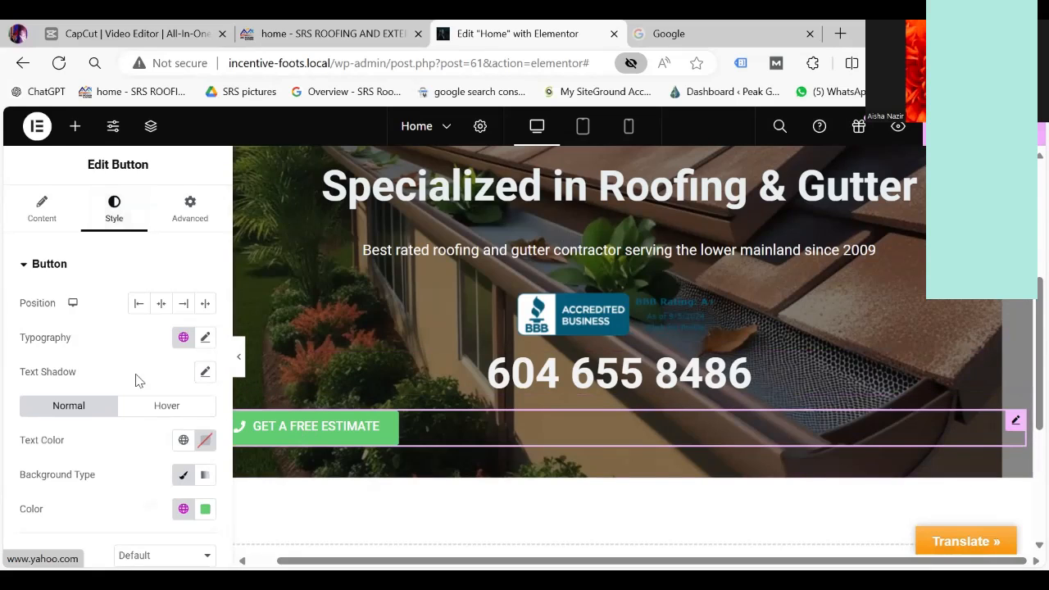
{"action": "left_click", "coordinate": [160, 305]}
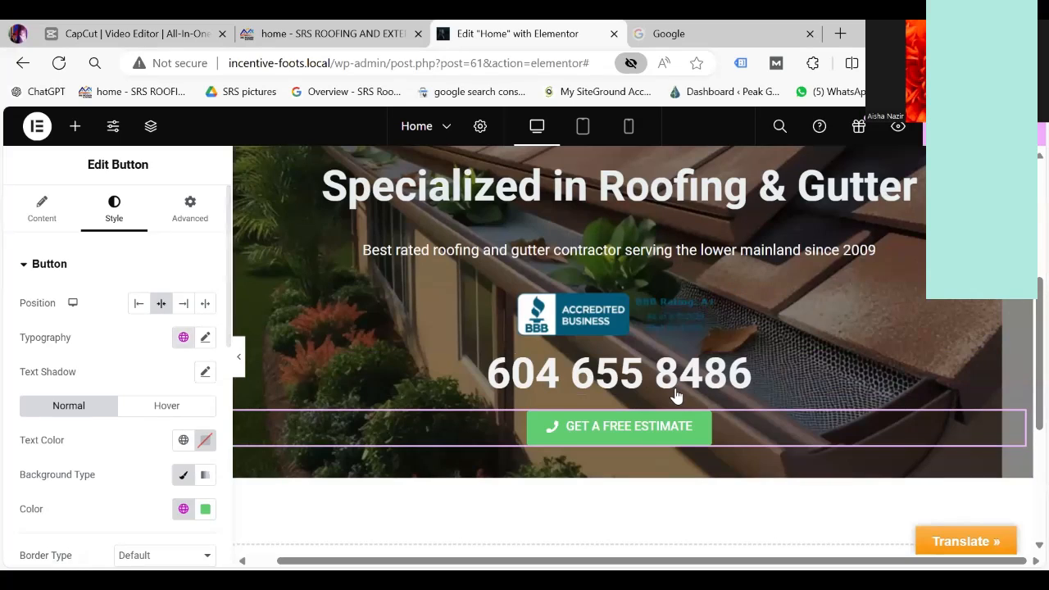
{"action": "left_click", "coordinate": [205, 337]}
{"action": "left_click_drag", "start_coordinate": [27, 473], "coordinate": [46, 481]}
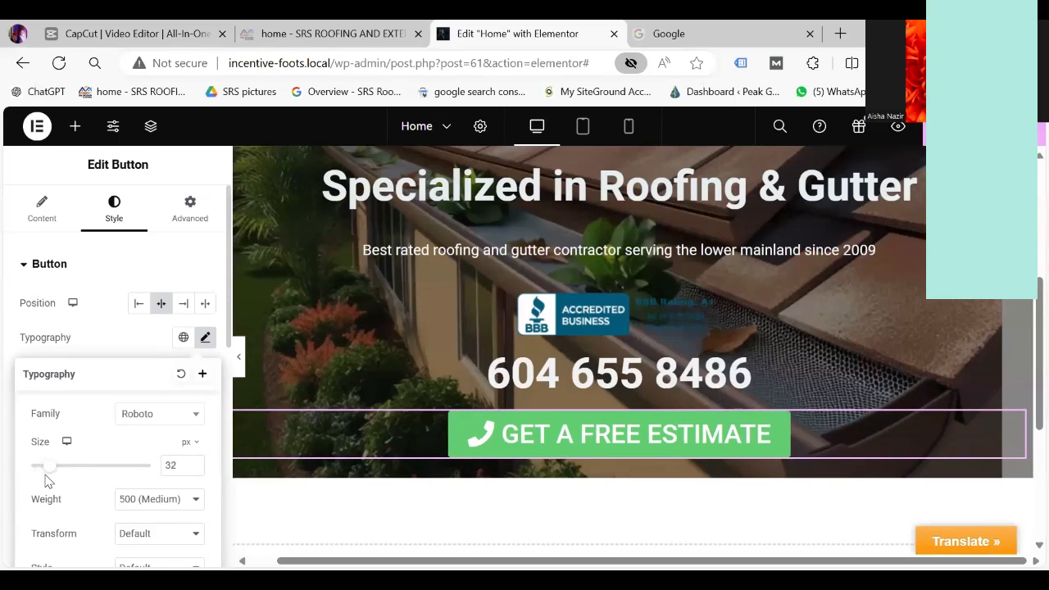
{"action": "left_click", "coordinate": [197, 503]}
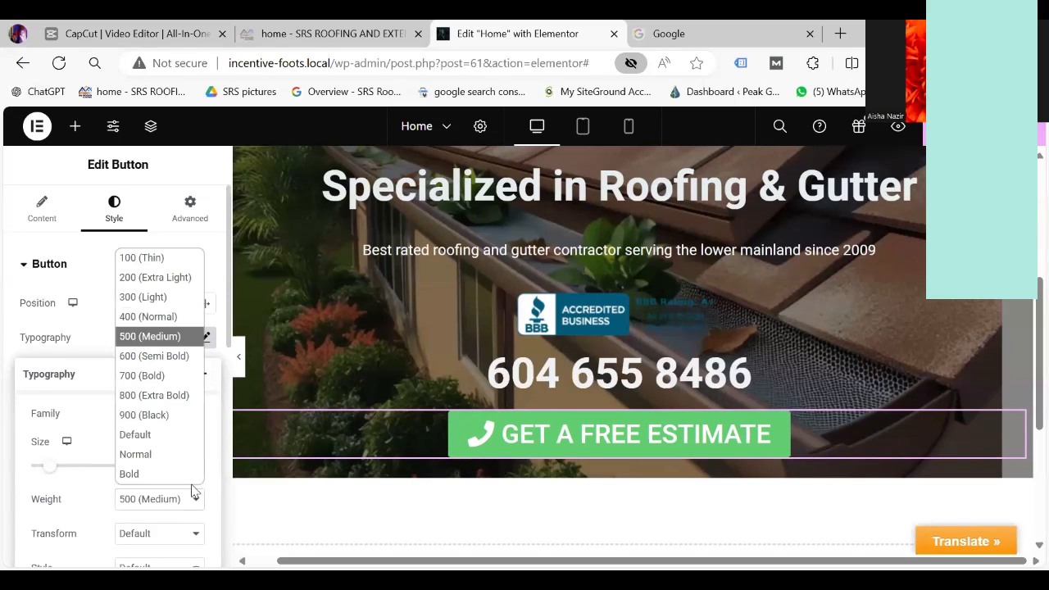
{"action": "left_click", "coordinate": [141, 376]}
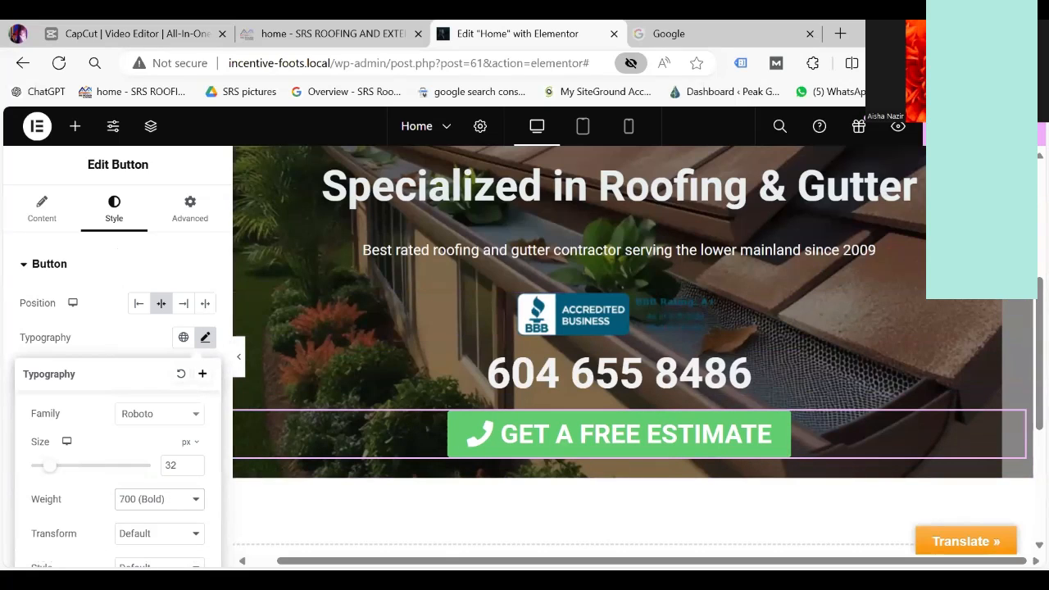
{"action": "scroll", "coordinate": [633, 352], "scroll_direction": "up", "scroll_amount": 4}
{"action": "scroll", "coordinate": [1025, 403], "scroll_direction": "down", "scroll_amount": 5}
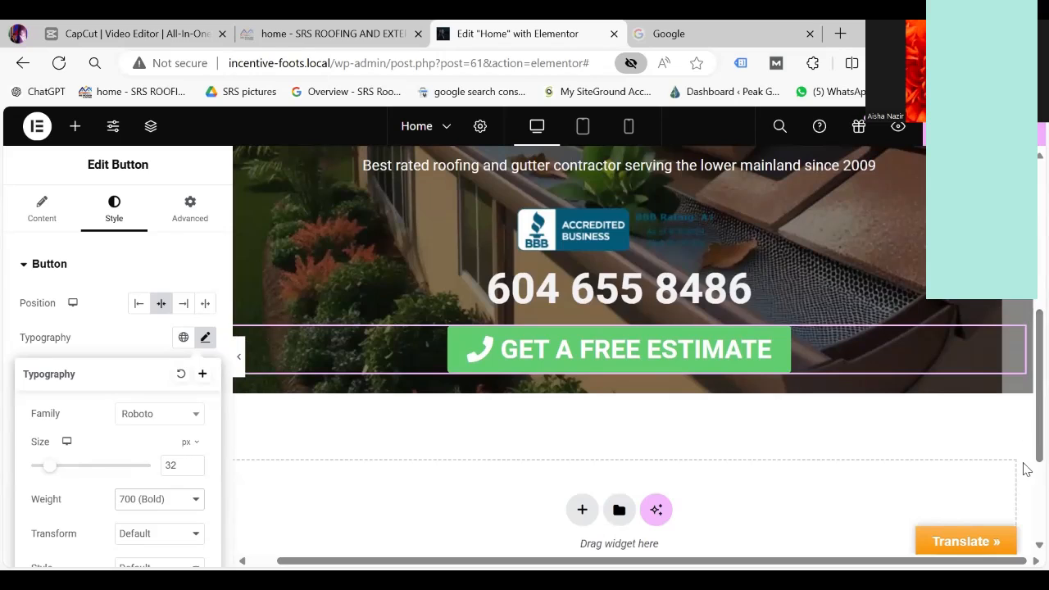
{"action": "left_click", "coordinate": [995, 431]}
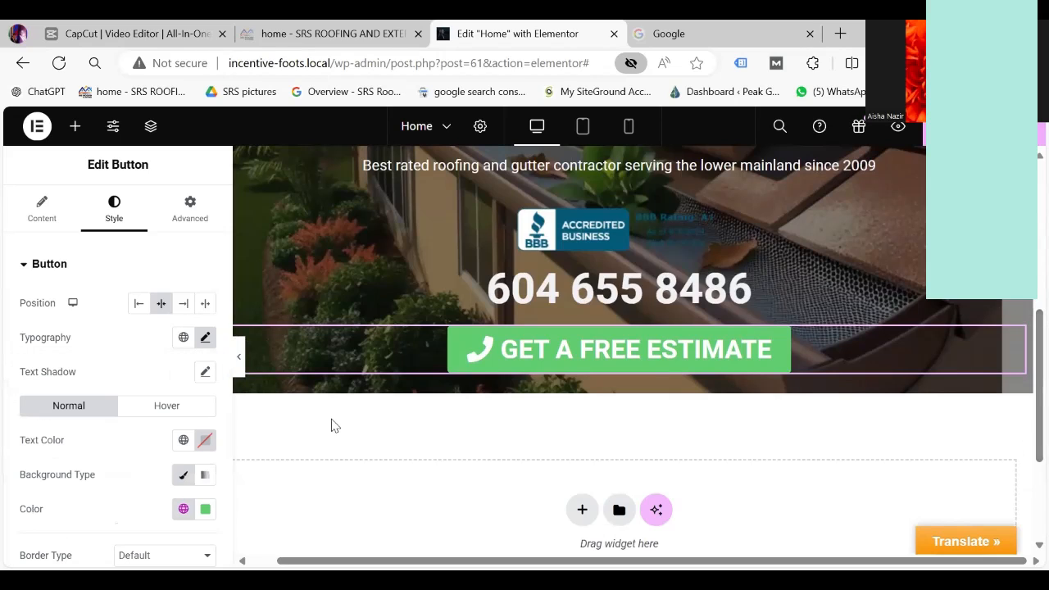
Step: Set the button's hover text colour to #0E0D0D and its hover background colour to #C90C0C
{"action": "left_click", "coordinate": [359, 29]}
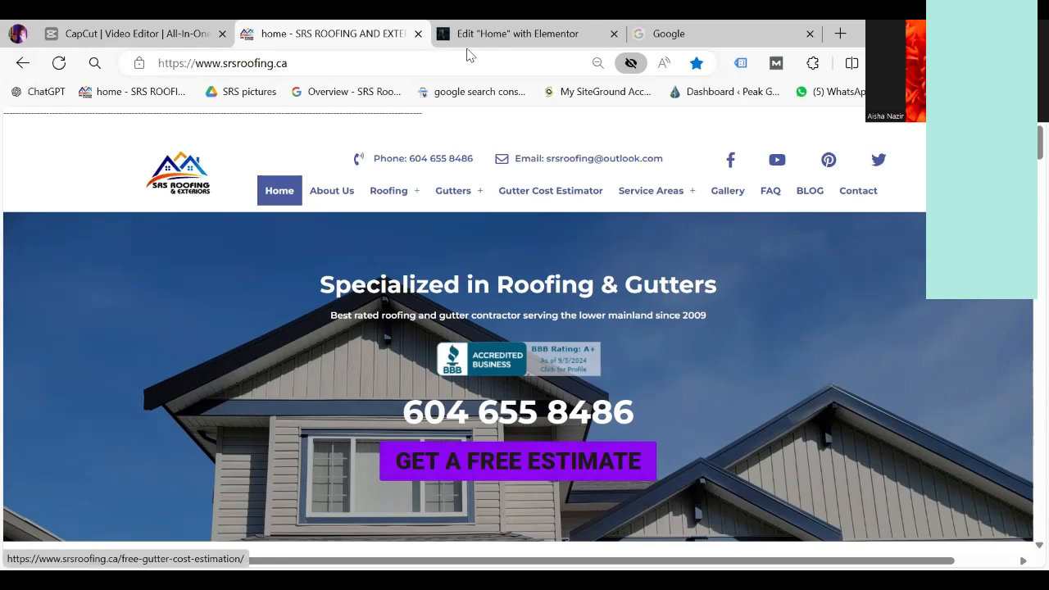
{"action": "left_click", "coordinate": [492, 34]}
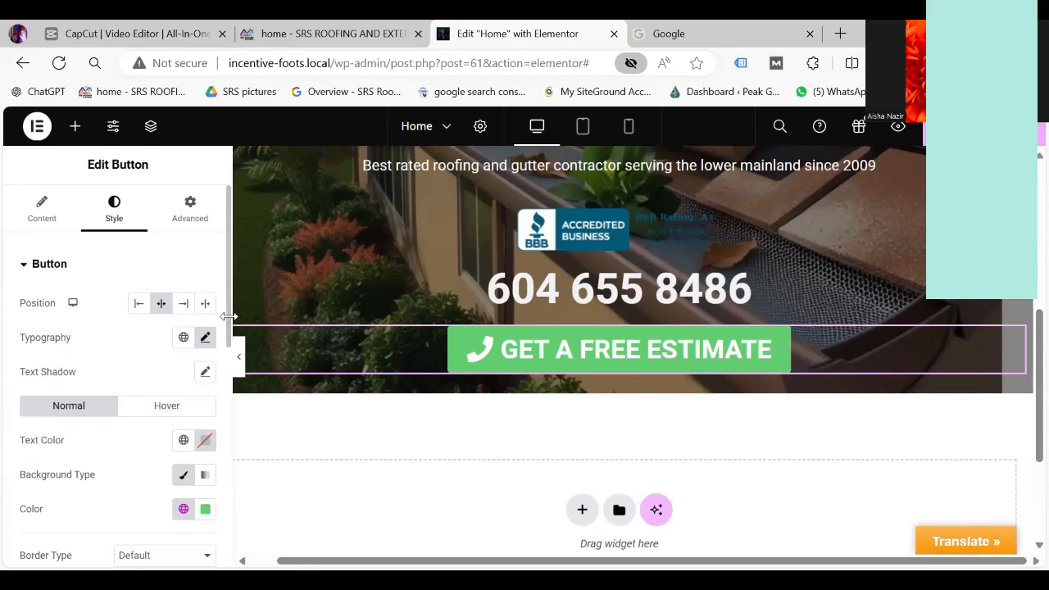
{"action": "left_click_drag", "start_coordinate": [228, 325], "coordinate": [228, 367]}
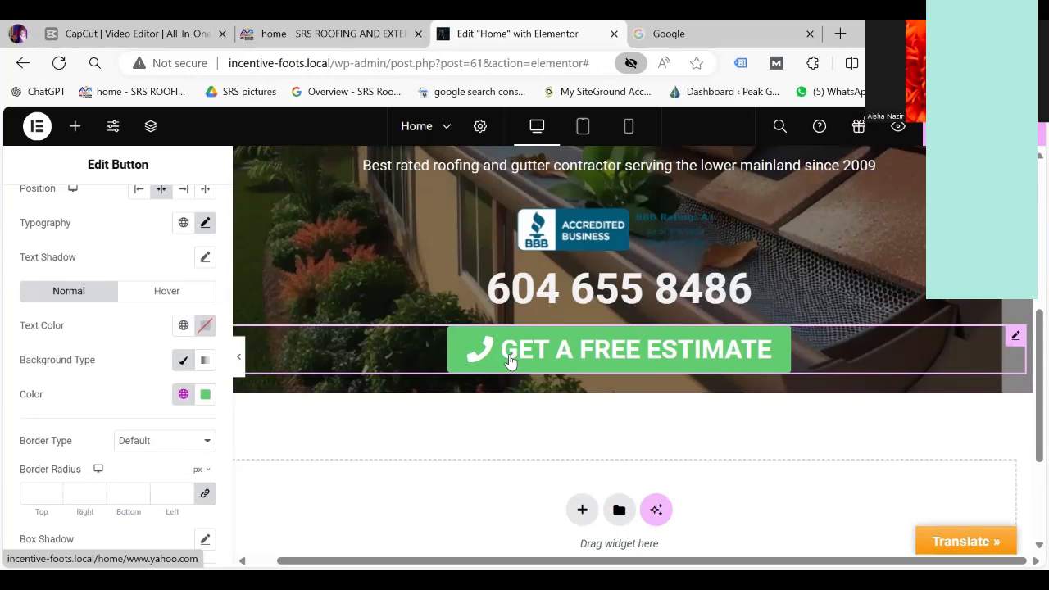
{"action": "left_click", "coordinate": [159, 298]}
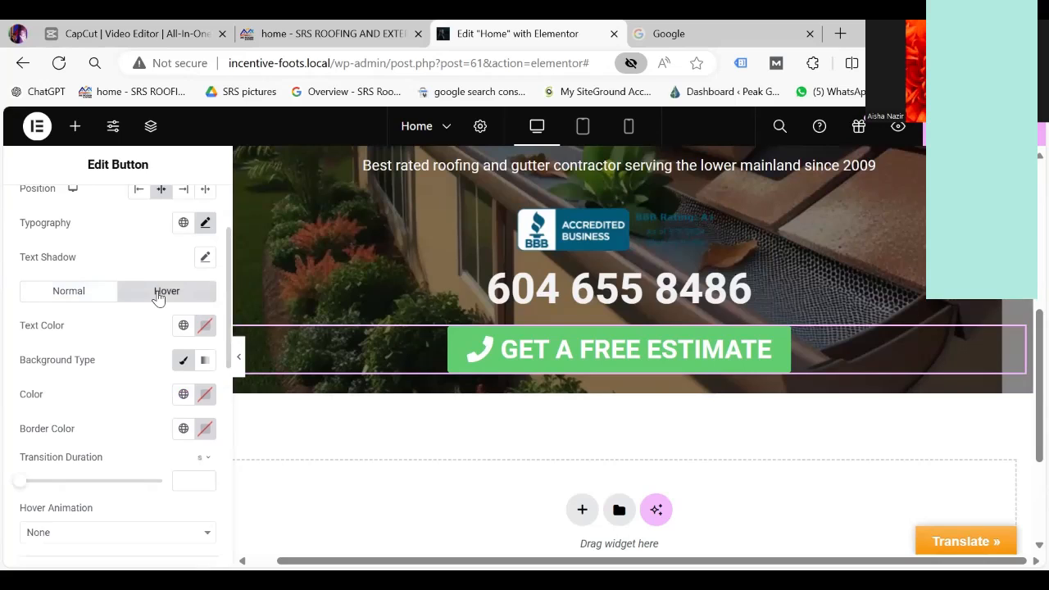
{"action": "left_click", "coordinate": [205, 328]}
{"action": "left_click", "coordinate": [248, 369]}
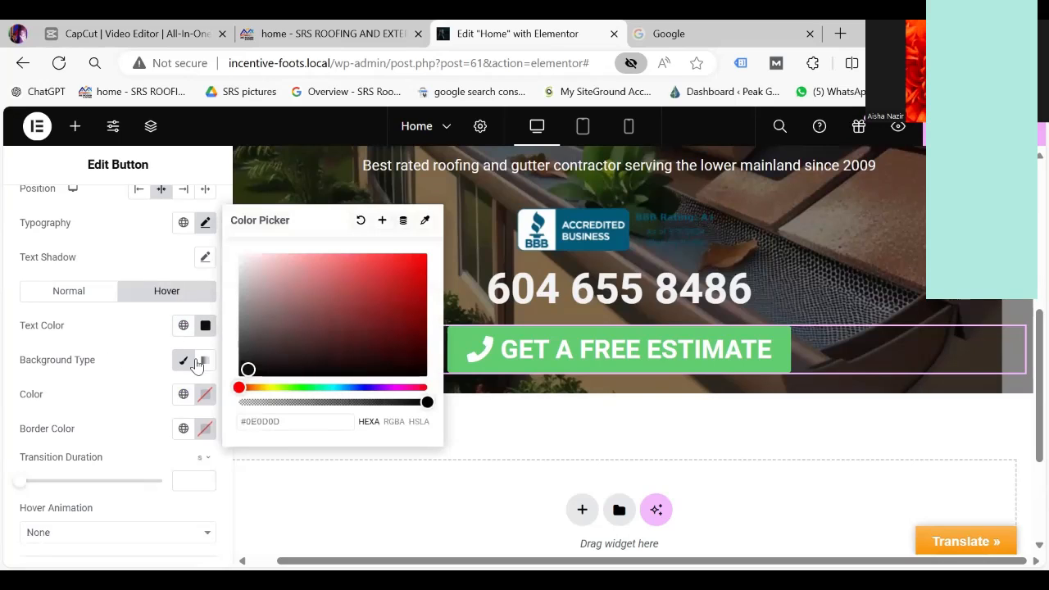
{"action": "left_click", "coordinate": [205, 395]}
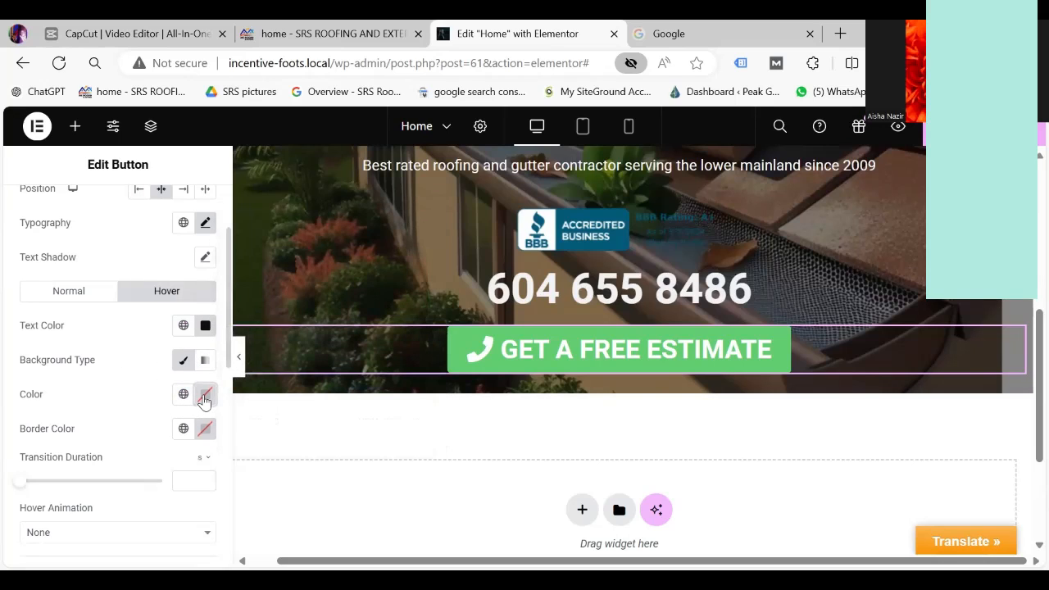
{"action": "left_click", "coordinate": [288, 209]}
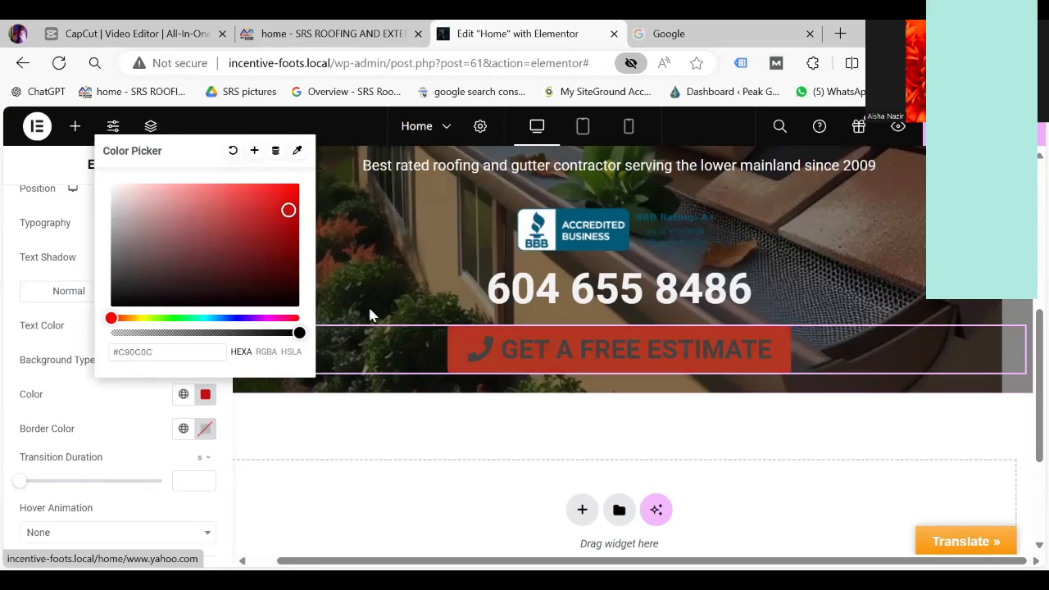
{"action": "scroll", "coordinate": [229, 396], "scroll_direction": "down", "scroll_amount": 3}
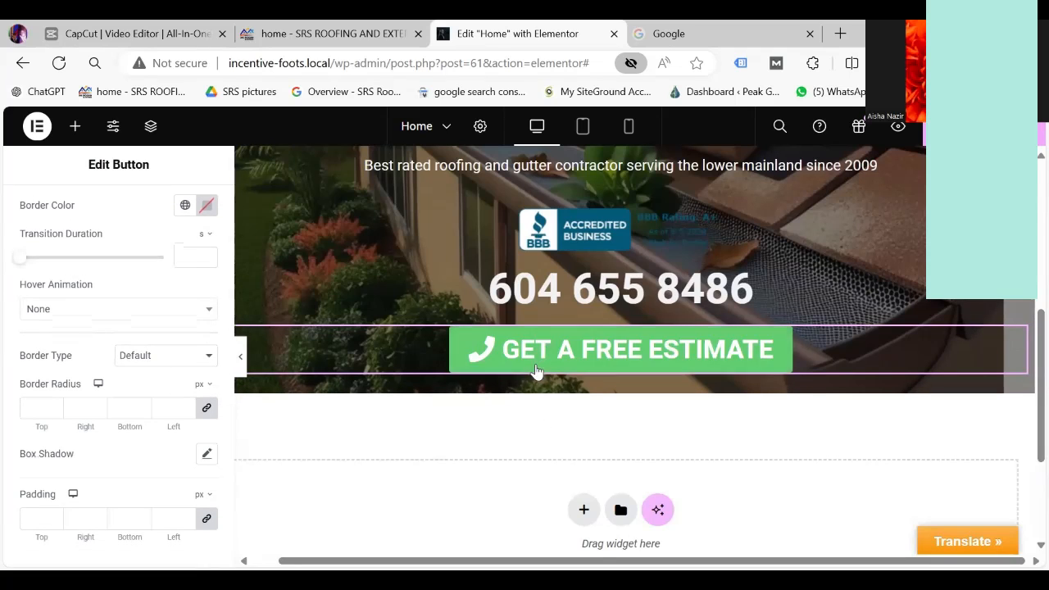
Step: Try the Shrink, Pulse, Pulse Grow, Pulse Shrink, Push and Pop hover animations on the estimate button
{"action": "left_click", "coordinate": [206, 311]}
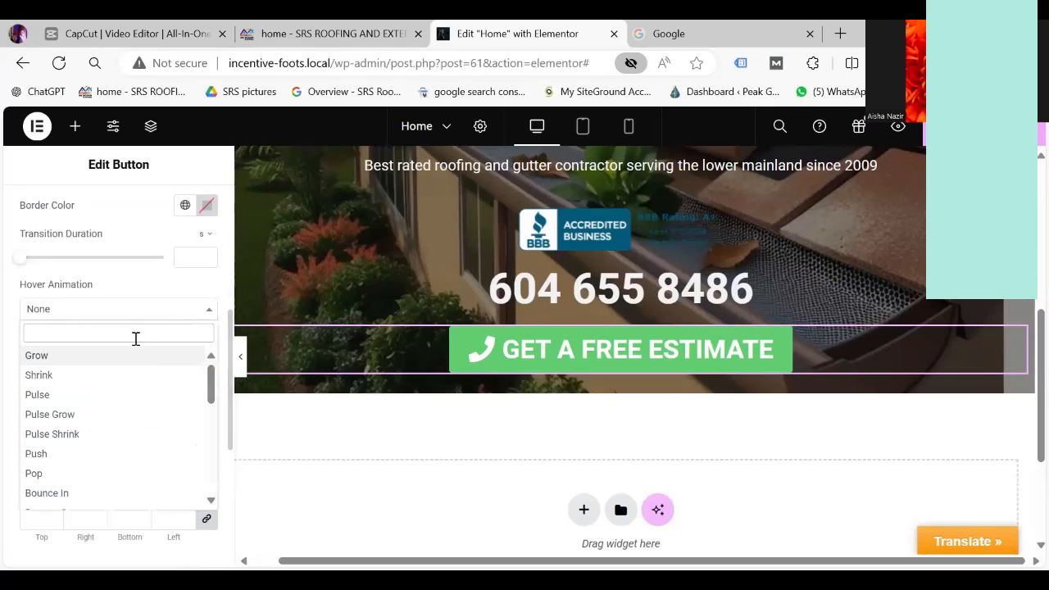
{"action": "left_click", "coordinate": [62, 377]}
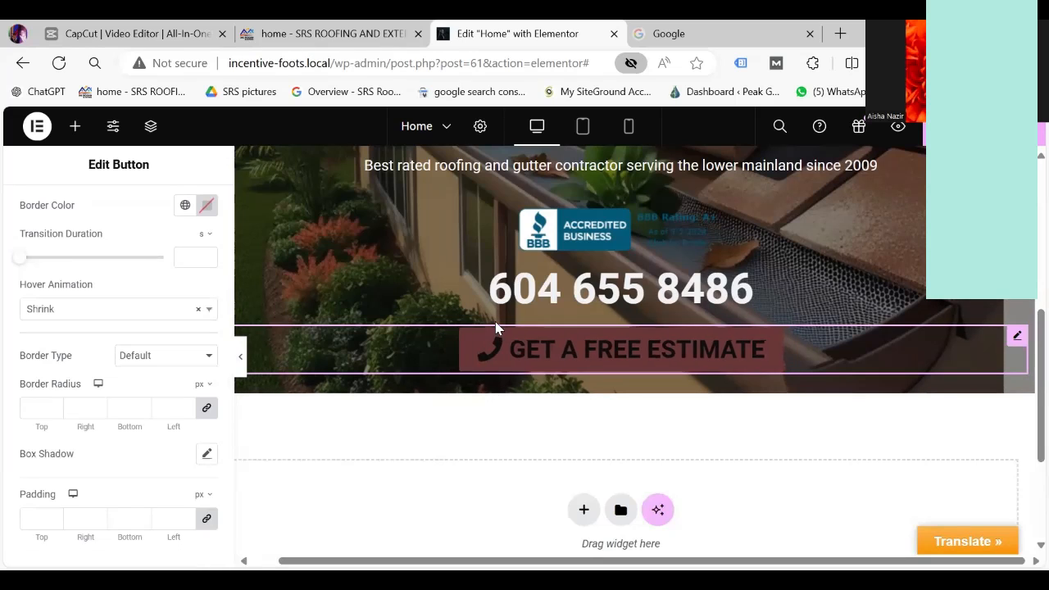
{"action": "left_click", "coordinate": [209, 310]}
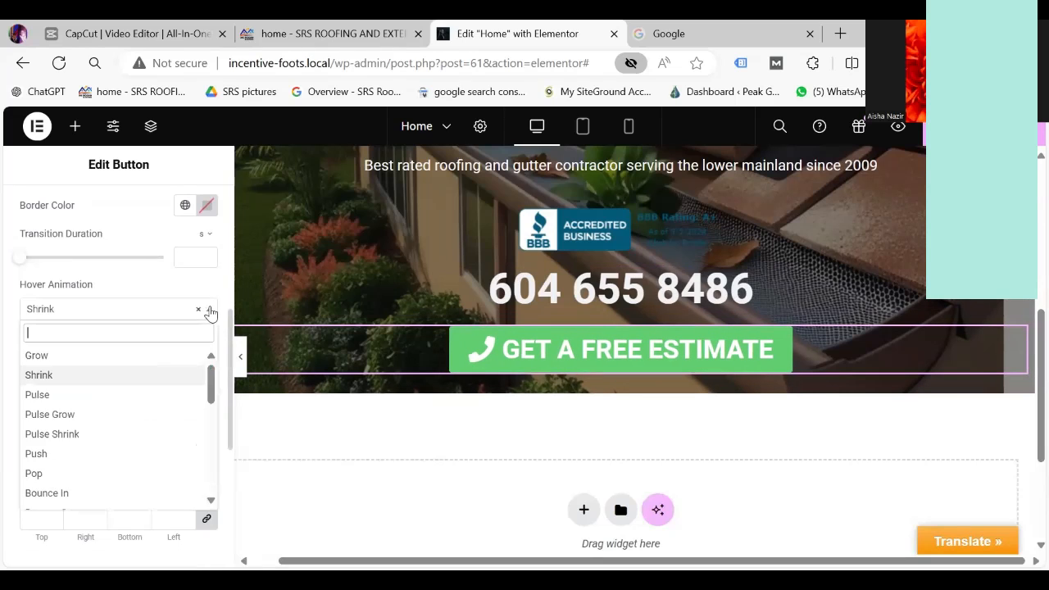
{"action": "left_click", "coordinate": [37, 395]}
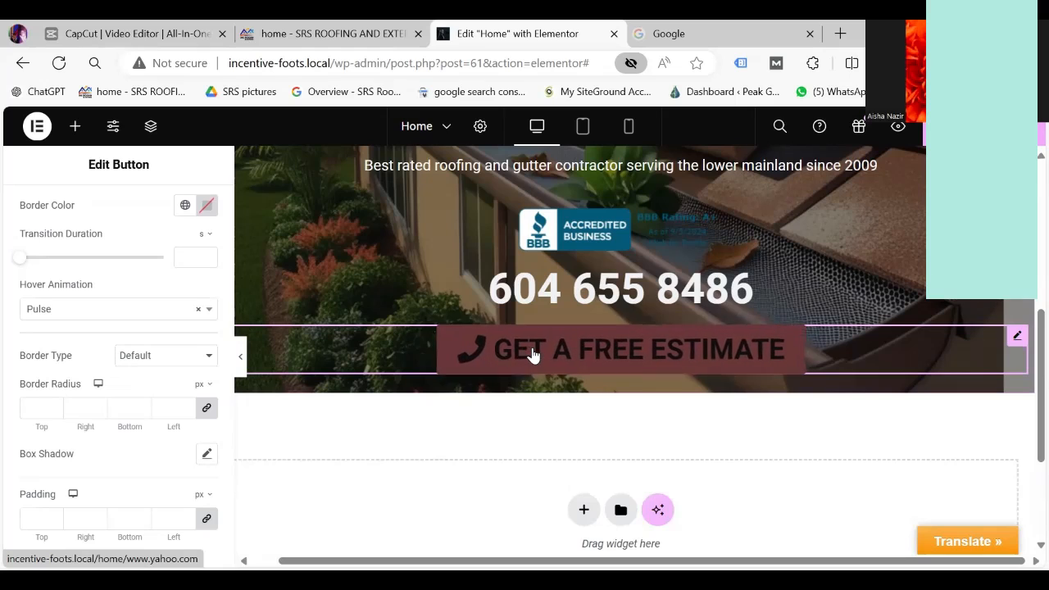
{"action": "left_click", "coordinate": [210, 309]}
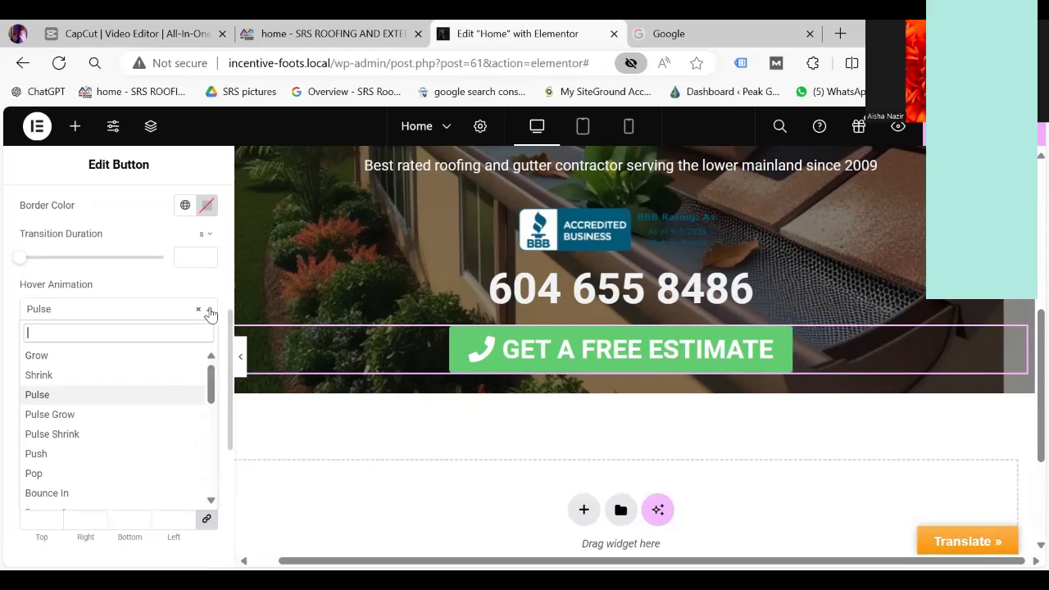
{"action": "left_click", "coordinate": [50, 414]}
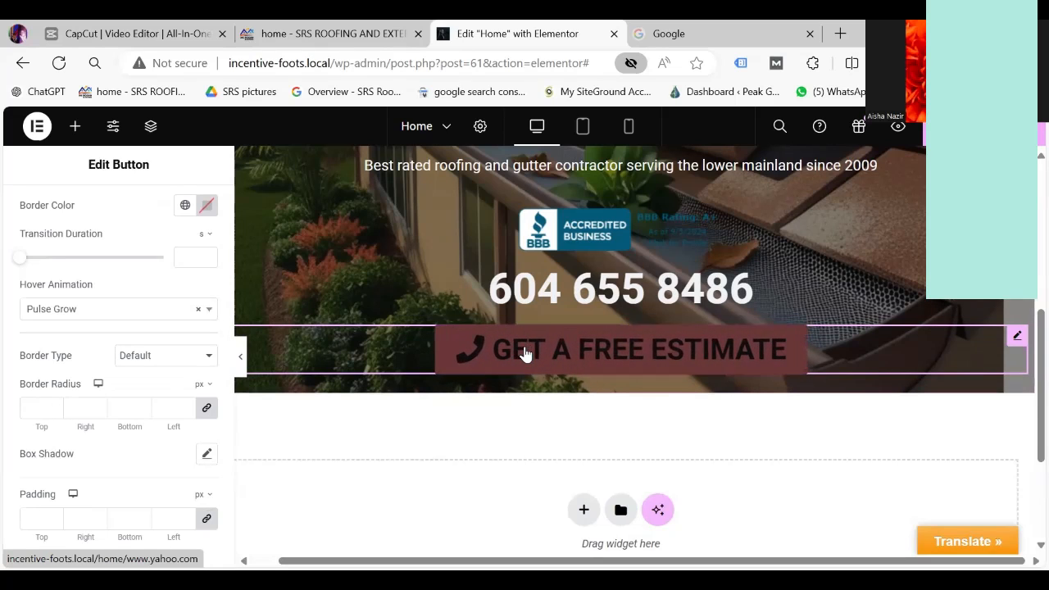
{"action": "left_click", "coordinate": [210, 312]}
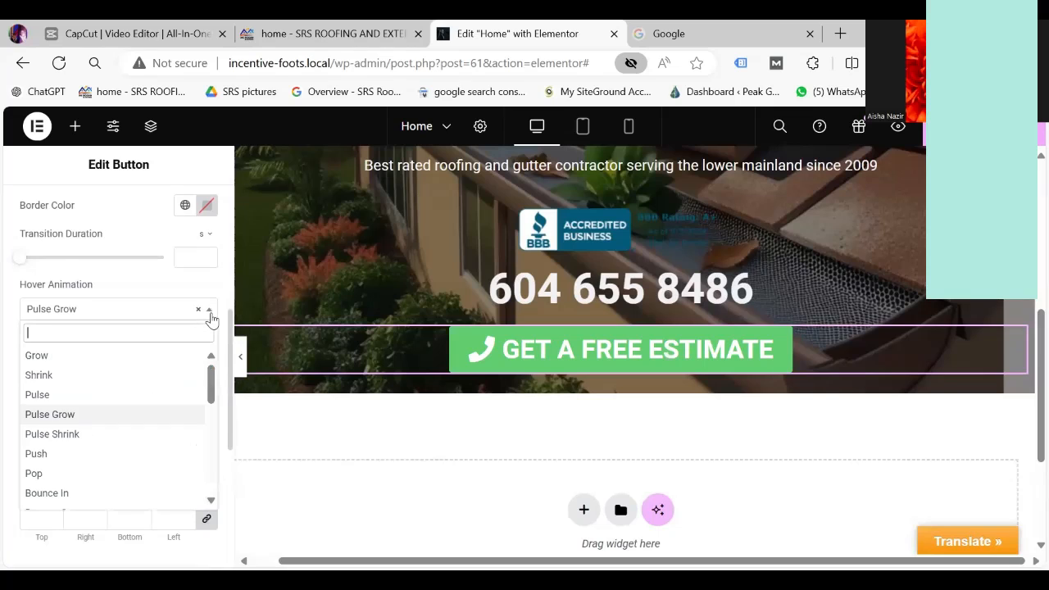
{"action": "left_click", "coordinate": [80, 435]}
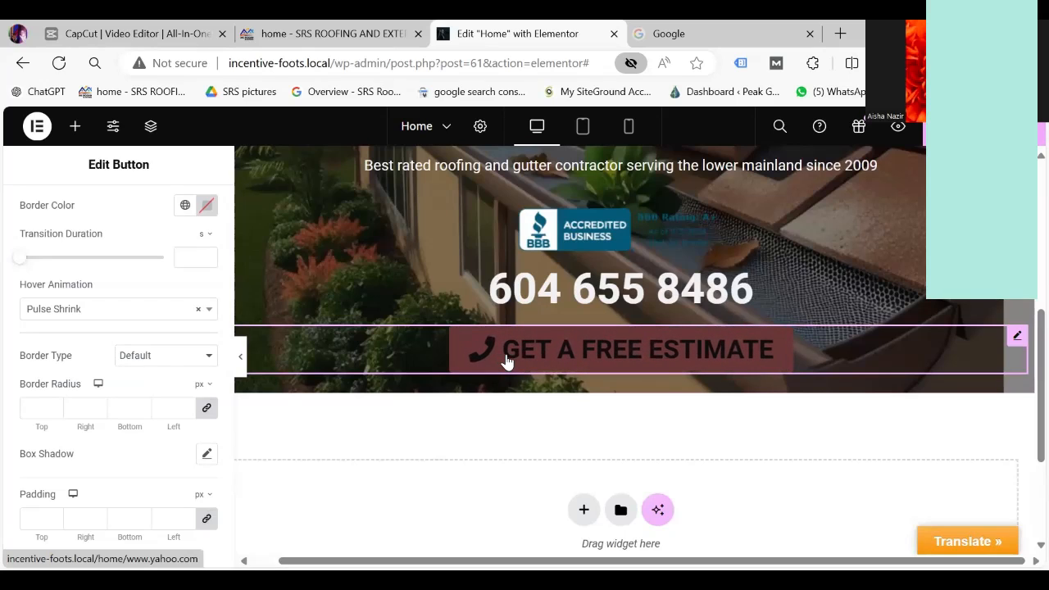
{"action": "left_click", "coordinate": [204, 310]}
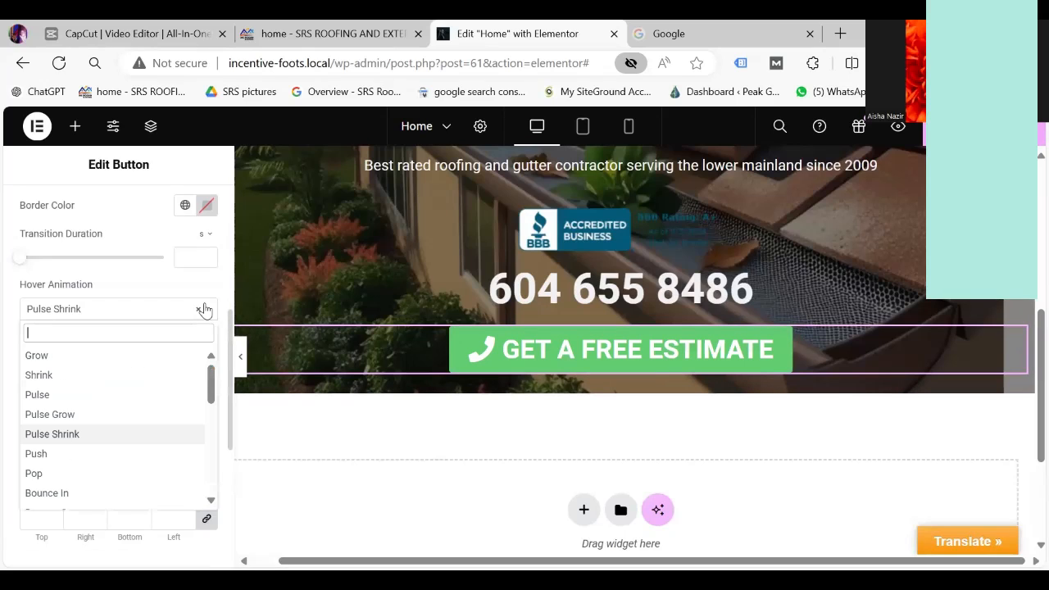
{"action": "left_click", "coordinate": [36, 455]}
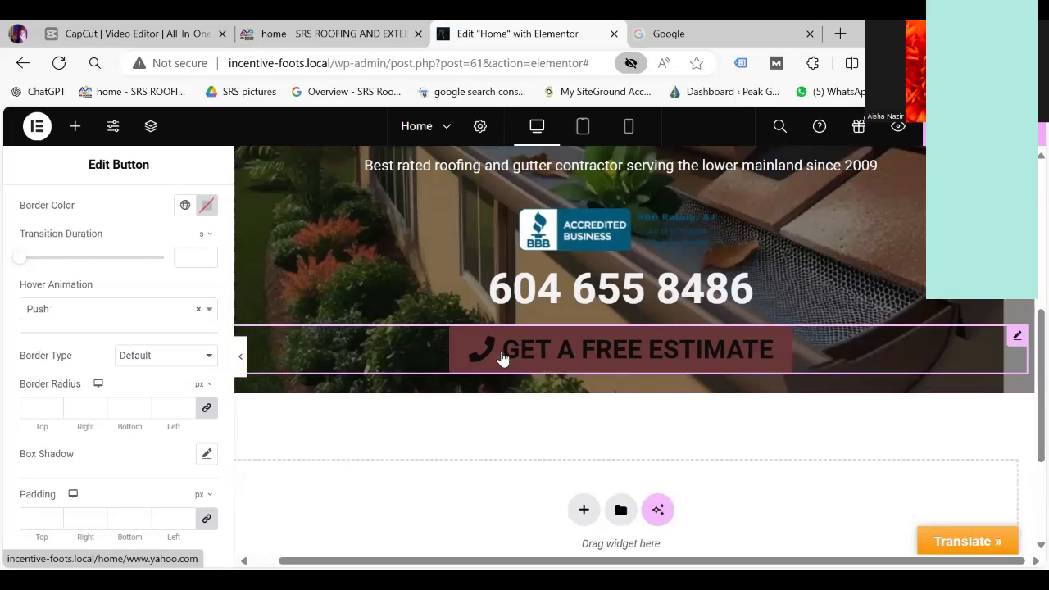
{"action": "left_click", "coordinate": [206, 312]}
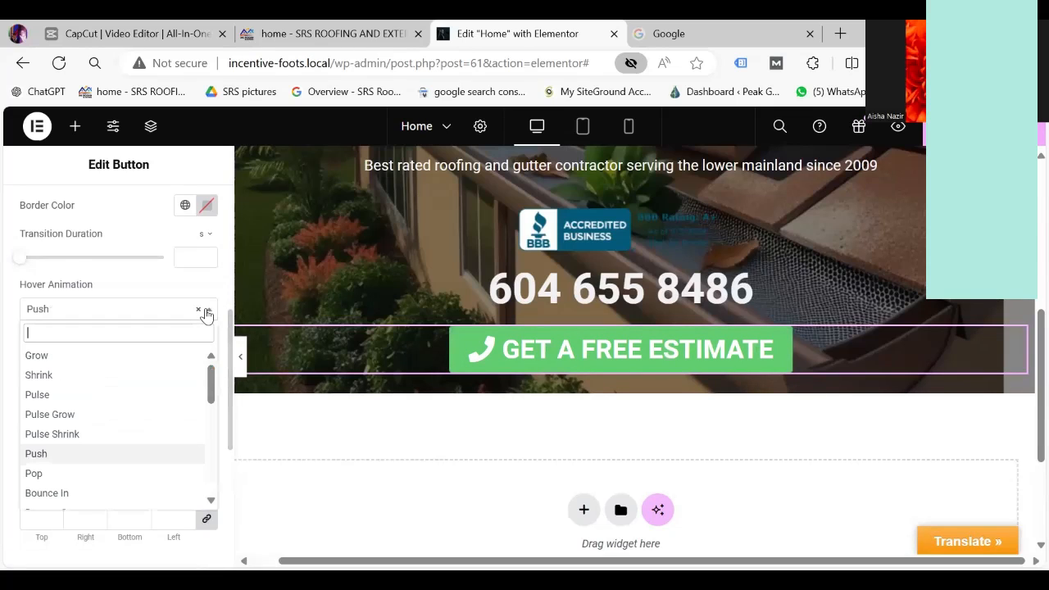
{"action": "left_click", "coordinate": [31, 473]}
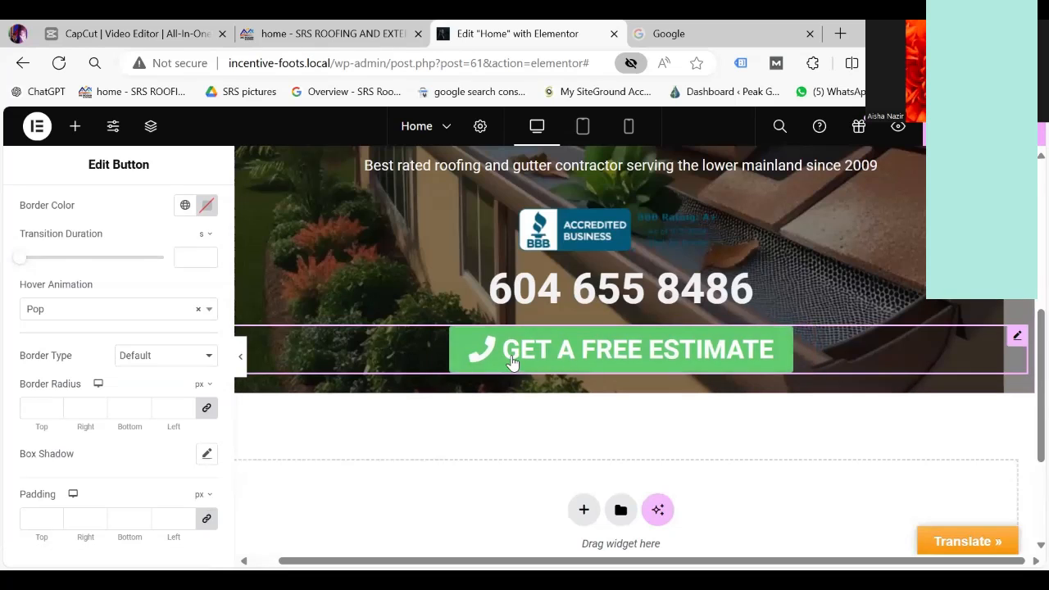
Step: Set the estimate button's hover animation to Bounce In
{"action": "left_click", "coordinate": [210, 317]}
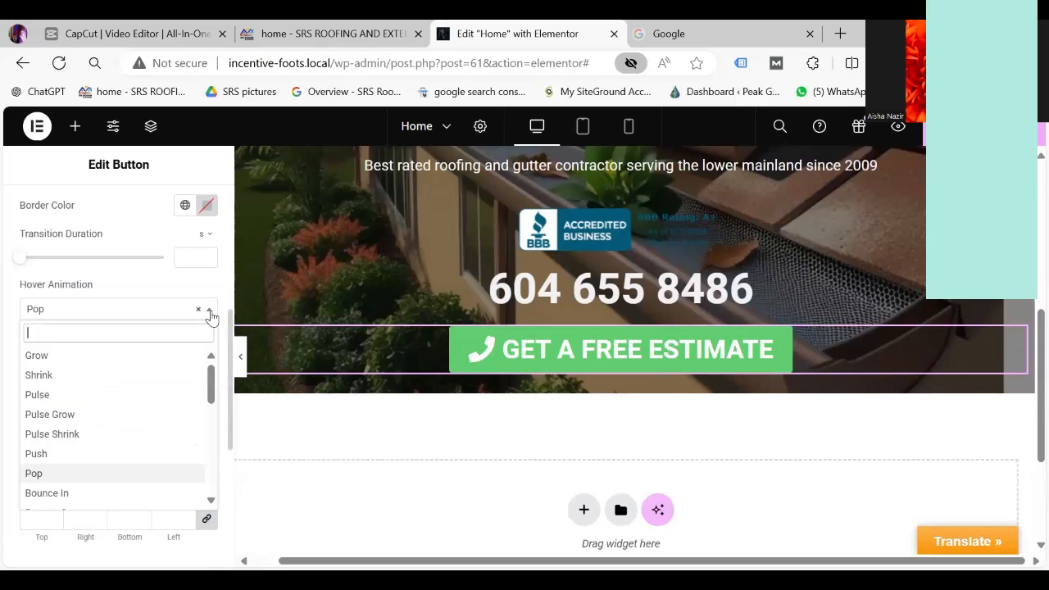
{"action": "left_click", "coordinate": [87, 494]}
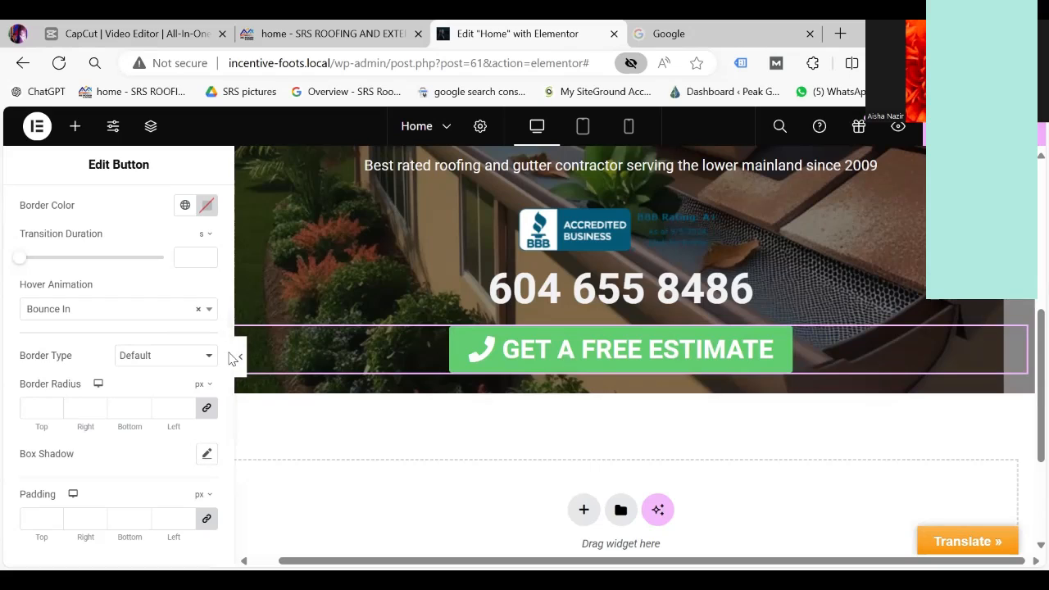
Step: Give the estimate button a Solid border with a width of 17 px on all sides
{"action": "left_click_drag", "start_coordinate": [231, 363], "coordinate": [230, 384]}
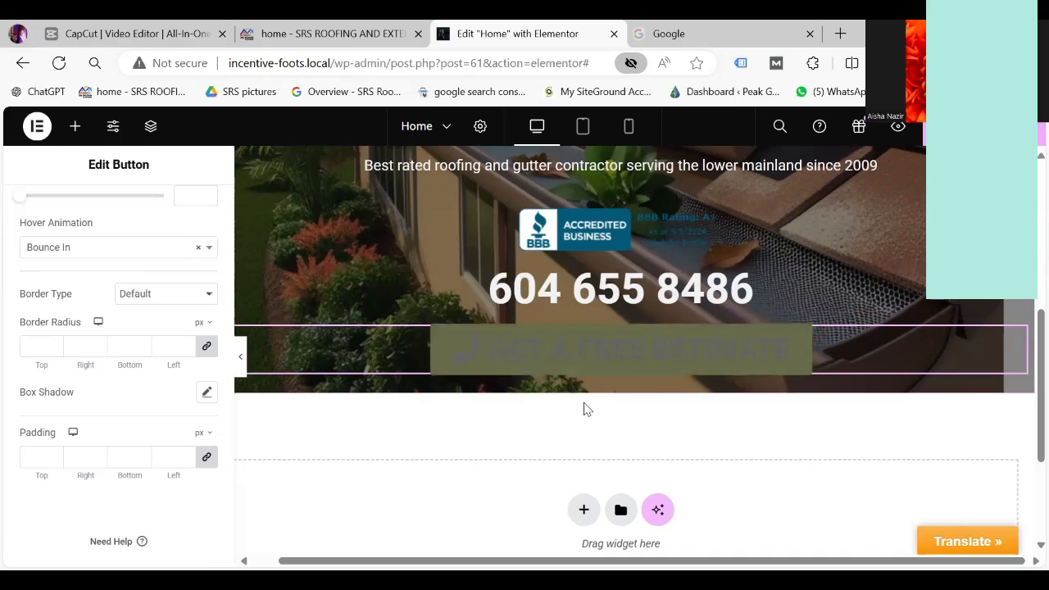
{"action": "left_click", "coordinate": [209, 296]}
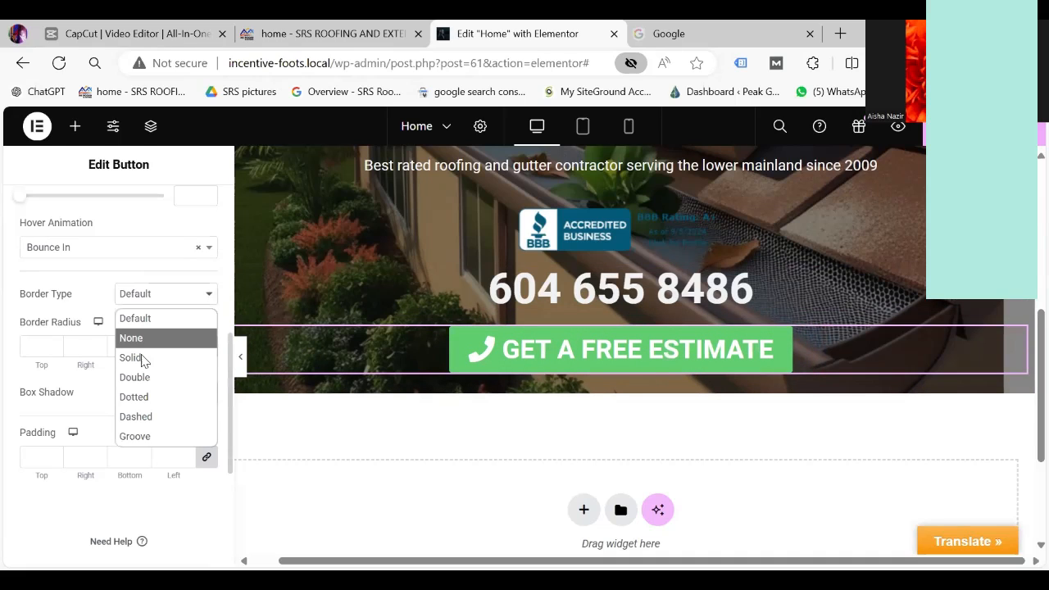
{"action": "left_click", "coordinate": [142, 361]}
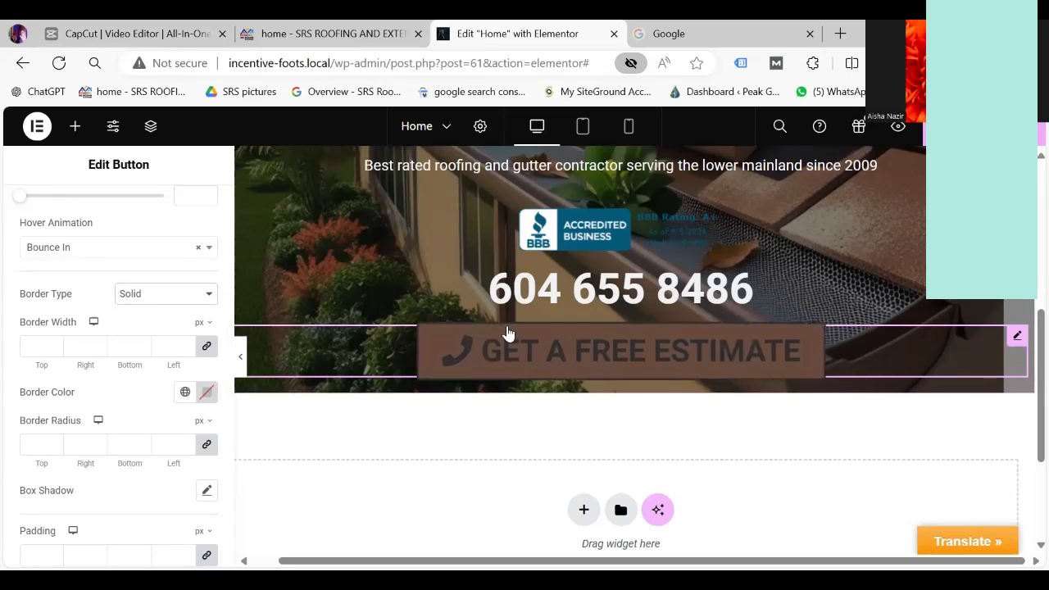
{"action": "left_click", "coordinate": [187, 346]}
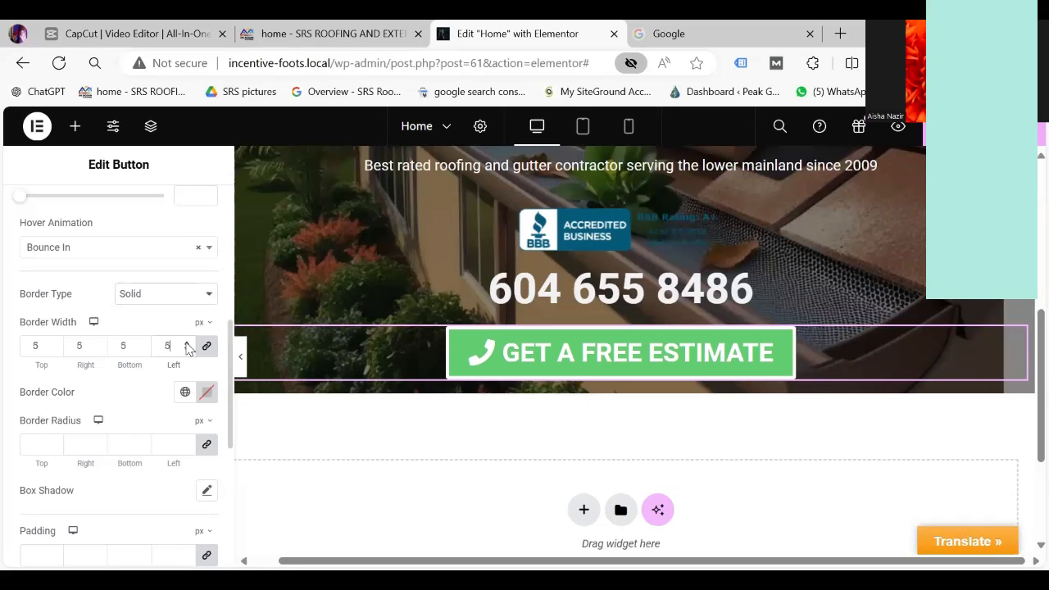
{"action": "key", "text": "Up"}
{"action": "key", "text": "Up"}
{"action": "key", "text": "Up"}
{"action": "key", "text": "Up"}
{"action": "key", "text": "Up"}
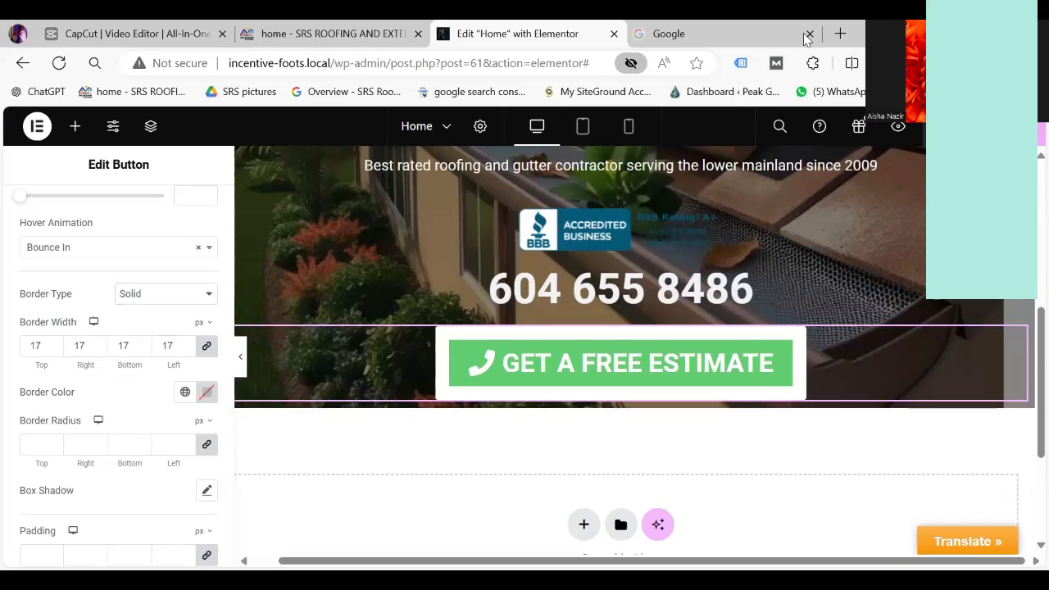
Step: Preview the home page and compare its hero button and the space beneath it with the reference roofing website
{"action": "left_click", "coordinate": [898, 130]}
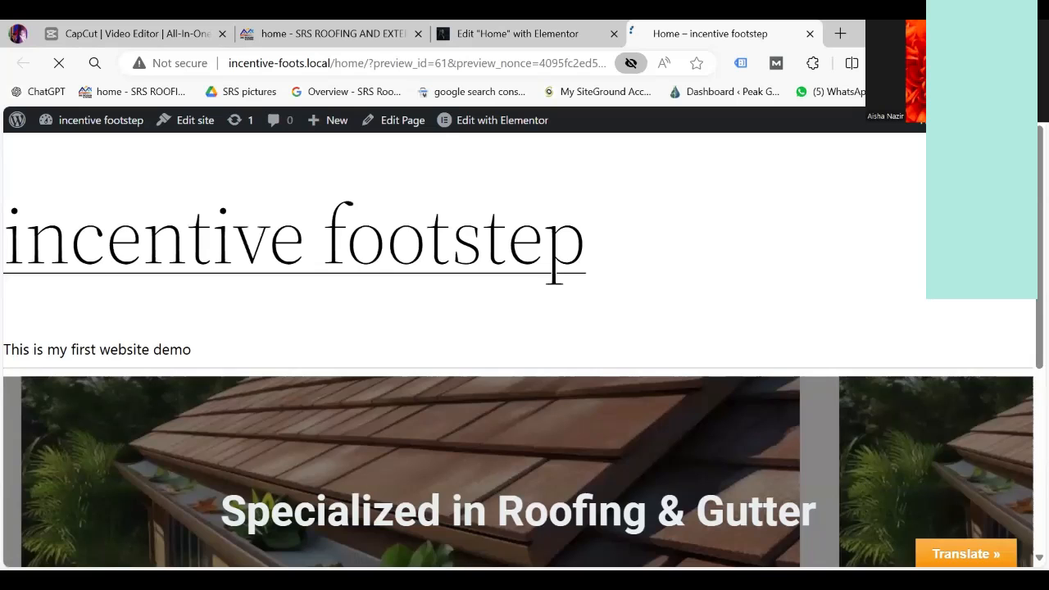
{"action": "scroll", "coordinate": [1024, 306], "scroll_direction": "down", "scroll_amount": 4}
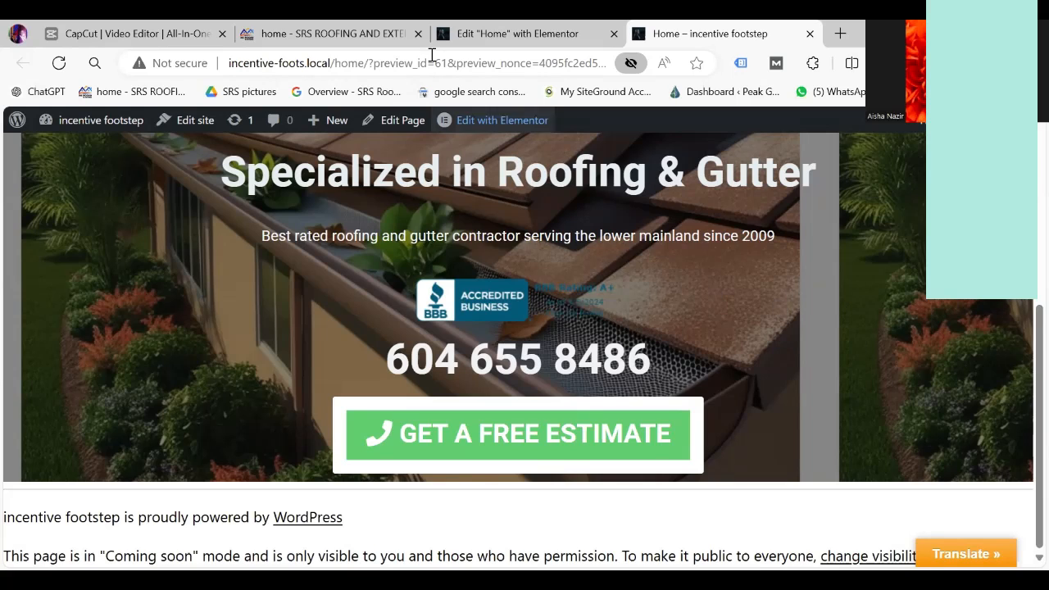
{"action": "left_click", "coordinate": [312, 37]}
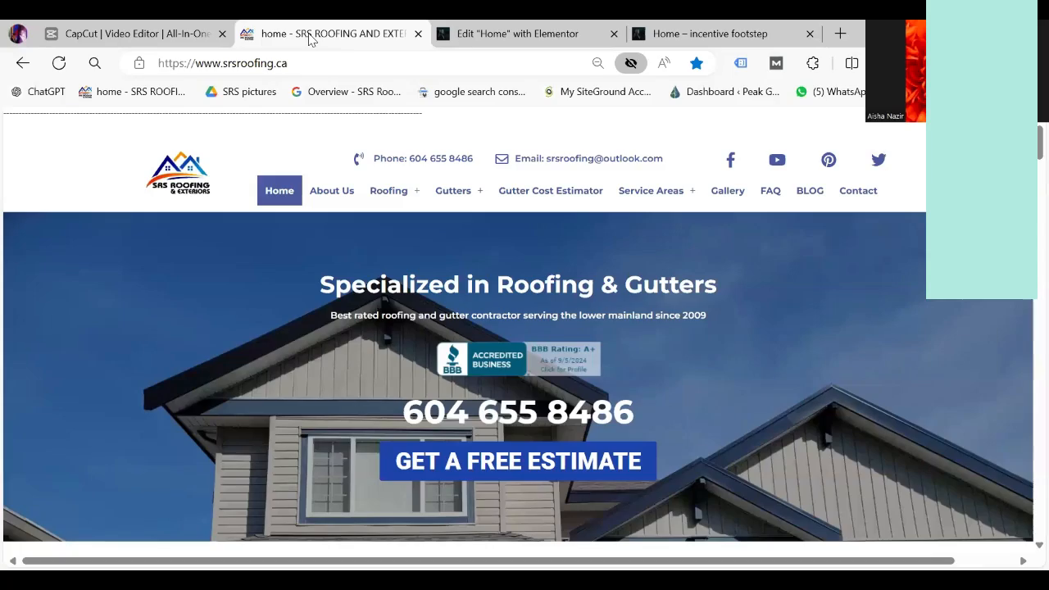
{"action": "left_click", "coordinate": [516, 33]}
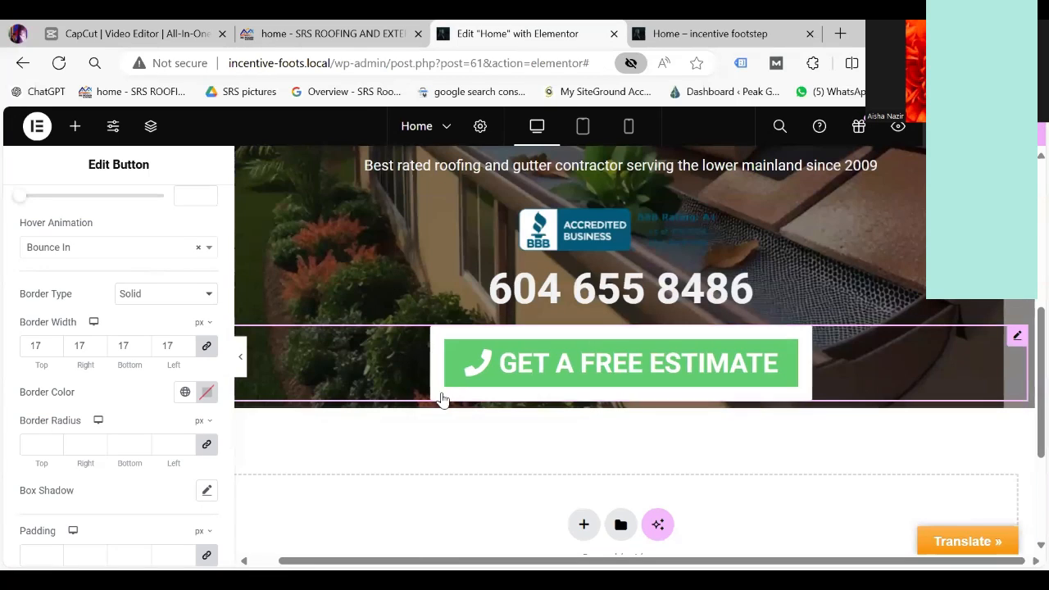
{"action": "left_click", "coordinate": [322, 33]}
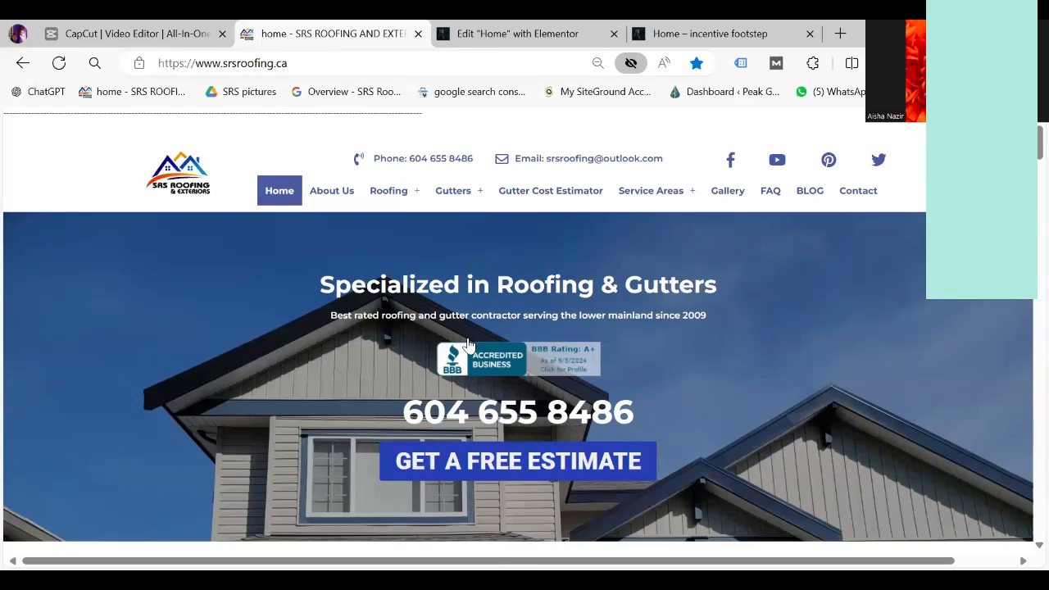
{"action": "scroll", "coordinate": [519, 328], "scroll_direction": "down", "scroll_amount": 2}
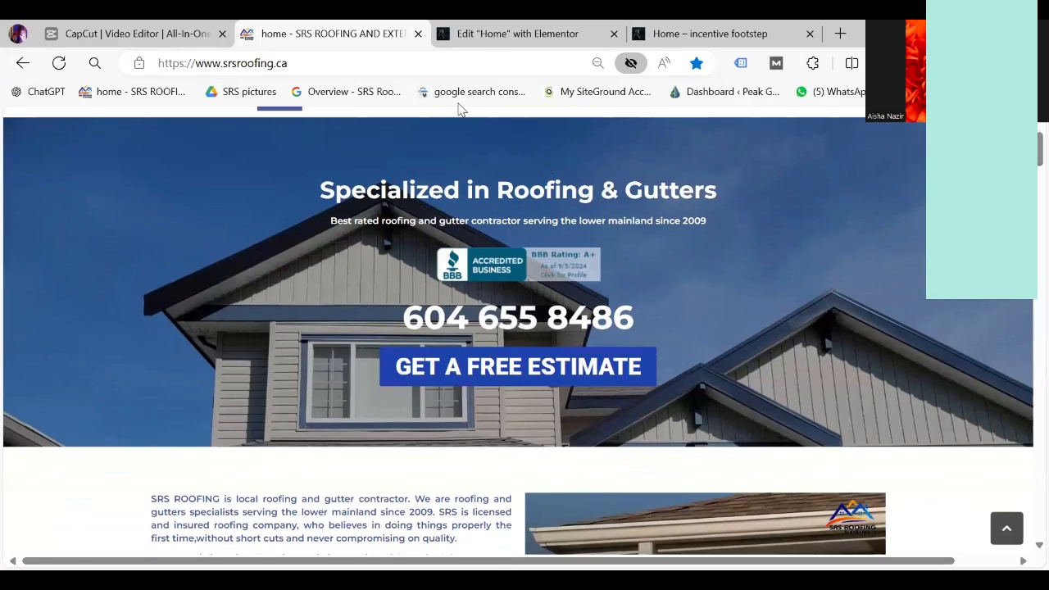
Step: Return to the Elementor editor and unlink the estimate button's margin values in its advanced layout settings
{"action": "left_click", "coordinate": [496, 33]}
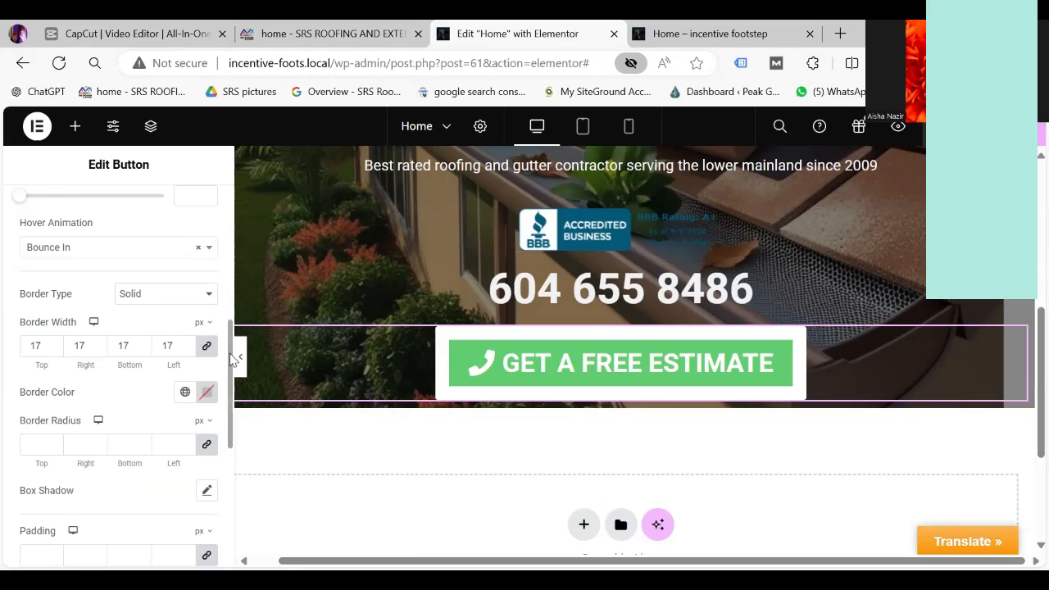
{"action": "scroll", "coordinate": [213, 328], "scroll_direction": "up", "scroll_amount": 5}
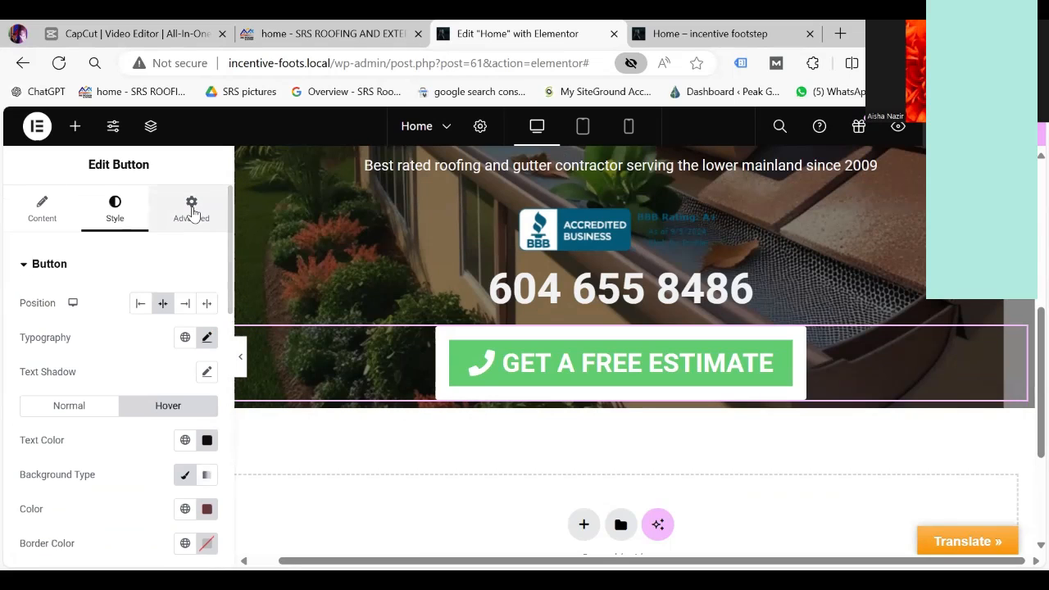
{"action": "left_click", "coordinate": [192, 210]}
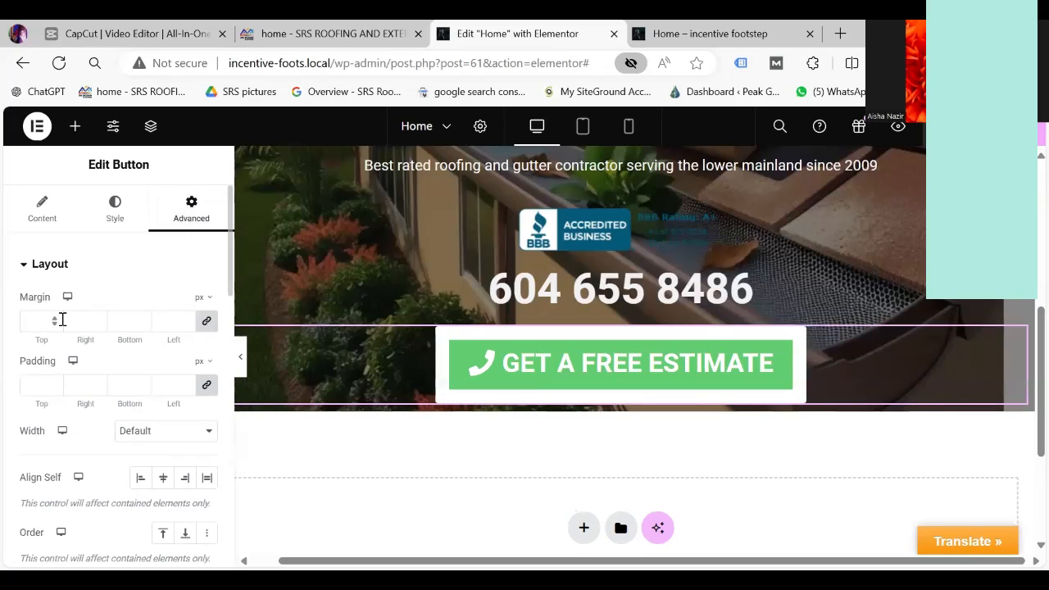
{"action": "left_click", "coordinate": [208, 323]}
Step: Try a larger left margin on the estimate button and return it to 0 px
{"action": "left_click", "coordinate": [188, 319]}
{"action": "left_click", "coordinate": [187, 319]}
{"action": "left_click", "coordinate": [187, 319]}
{"action": "left_click", "coordinate": [187, 319]}
{"action": "left_click", "coordinate": [188, 319]}
{"action": "left_click", "coordinate": [188, 319]}
{"action": "left_click", "coordinate": [188, 319]}
{"action": "left_click", "coordinate": [188, 319]}
{"action": "left_click", "coordinate": [187, 319]}
{"action": "left_click", "coordinate": [188, 326]}
{"action": "left_click", "coordinate": [187, 327]}
{"action": "left_click", "coordinate": [188, 327]}
{"action": "left_click", "coordinate": [188, 326]}
{"action": "left_click", "coordinate": [188, 326]}
{"action": "left_click", "coordinate": [188, 326]}
{"action": "left_click", "coordinate": [188, 326]}
{"action": "left_click", "coordinate": [188, 327]}
{"action": "left_click", "coordinate": [187, 326]}
{"action": "left_click", "coordinate": [188, 318]}
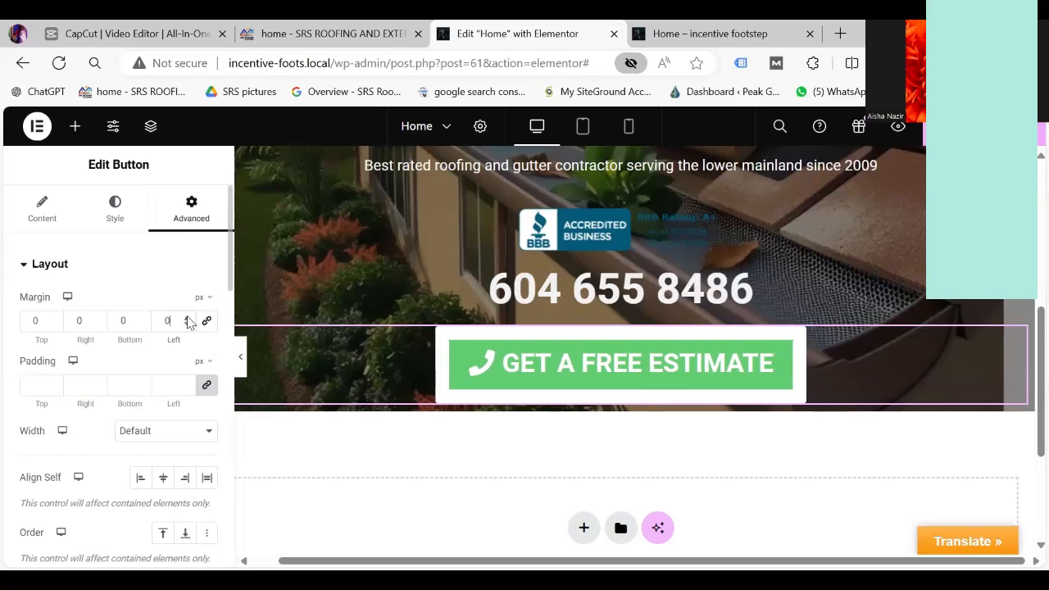
Step: Set the estimate button's bottom margin to 104 px, with the other sides at 0
{"action": "left_click", "coordinate": [145, 318]}
{"action": "left_click", "coordinate": [144, 319]}
{"action": "left_click", "coordinate": [144, 319]}
{"action": "left_click", "coordinate": [145, 319]}
{"action": "left_click", "coordinate": [145, 319]}
{"action": "left_click", "coordinate": [144, 319]}
{"action": "left_click", "coordinate": [145, 319]}
{"action": "left_click", "coordinate": [144, 319]}
{"action": "left_click", "coordinate": [144, 319]}
{"action": "left_click", "coordinate": [144, 319]}
{"action": "left_click", "coordinate": [144, 319]}
{"action": "left_click", "coordinate": [145, 319]}
{"action": "left_click", "coordinate": [144, 319]}
{"action": "left_click", "coordinate": [144, 319]}
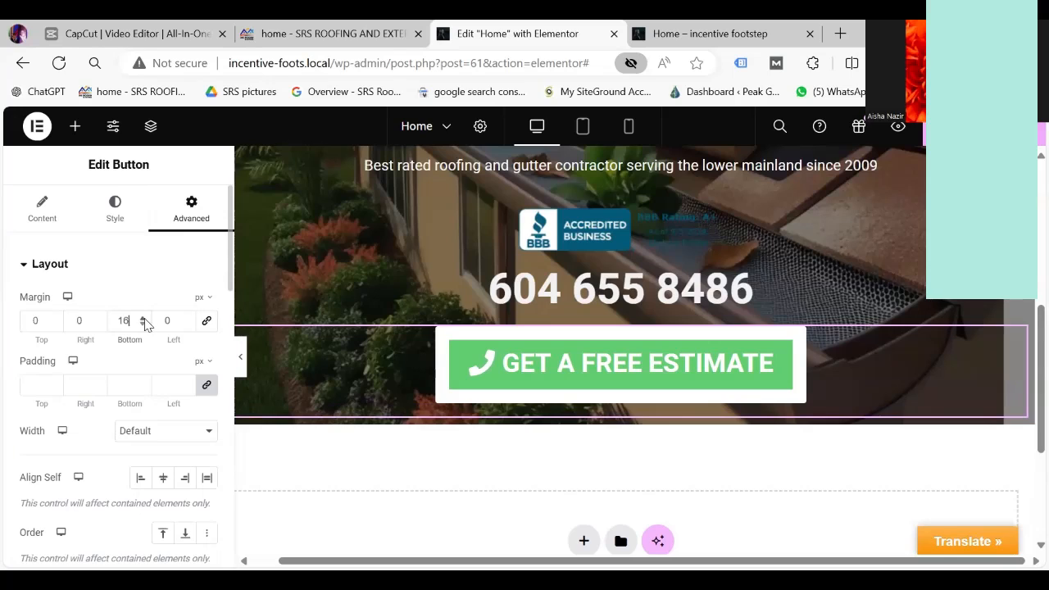
{"action": "left_click", "coordinate": [142, 318]}
{"action": "left_click", "coordinate": [142, 318]}
{"action": "left_click", "coordinate": [142, 318]}
{"action": "left_click", "coordinate": [142, 318]}
{"action": "left_click", "coordinate": [142, 318]}
{"action": "left_click", "coordinate": [141, 318]}
{"action": "left_click", "coordinate": [142, 318]}
{"action": "left_click", "coordinate": [142, 318]}
{"action": "left_click", "coordinate": [141, 318]}
{"action": "left_click", "coordinate": [142, 319]}
{"action": "left_click", "coordinate": [141, 318]}
{"action": "left_click", "coordinate": [142, 318]}
{"action": "left_click", "coordinate": [142, 318]}
{"action": "left_click", "coordinate": [142, 318]}
{"action": "left_click", "coordinate": [141, 318]}
{"action": "left_click", "coordinate": [142, 318]}
{"action": "left_click", "coordinate": [142, 319]}
{"action": "left_click", "coordinate": [142, 318]}
{"action": "left_click", "coordinate": [142, 318]}
{"action": "left_click", "coordinate": [142, 318]}
{"action": "left_click", "coordinate": [142, 318]}
{"action": "left_click", "coordinate": [142, 318]}
{"action": "left_click", "coordinate": [141, 318]}
{"action": "left_click", "coordinate": [141, 318]}
{"action": "left_click", "coordinate": [142, 318]}
{"action": "left_click", "coordinate": [142, 318]}
{"action": "left_click", "coordinate": [142, 318]}
{"action": "left_click", "coordinate": [142, 318]}
{"action": "left_click", "coordinate": [142, 318]}
{"action": "left_click", "coordinate": [141, 318]}
{"action": "left_click", "coordinate": [142, 318]}
{"action": "left_click", "coordinate": [142, 318]}
{"action": "left_click", "coordinate": [142, 319]}
{"action": "left_click", "coordinate": [142, 319]}
{"action": "left_click", "coordinate": [142, 318]}
{"action": "left_click", "coordinate": [142, 318]}
{"action": "left_click", "coordinate": [142, 318]}
{"action": "left_click", "coordinate": [142, 319]}
{"action": "left_click", "coordinate": [142, 319]}
{"action": "left_click", "coordinate": [142, 319]}
{"action": "left_click", "coordinate": [142, 318]}
{"action": "left_click", "coordinate": [142, 318]}
{"action": "left_click", "coordinate": [142, 318]}
{"action": "left_click", "coordinate": [142, 318]}
{"action": "left_click", "coordinate": [142, 318]}
{"action": "left_click", "coordinate": [142, 318]}
{"action": "left_click", "coordinate": [142, 318]}
{"action": "left_click", "coordinate": [141, 318]}
{"action": "left_click", "coordinate": [142, 318]}
{"action": "left_click", "coordinate": [142, 318]}
{"action": "left_click", "coordinate": [142, 318]}
{"action": "left_click", "coordinate": [142, 319]}
{"action": "left_click", "coordinate": [142, 318]}
{"action": "left_click", "coordinate": [142, 318]}
{"action": "left_click", "coordinate": [142, 318]}
{"action": "left_click", "coordinate": [142, 318]}
{"action": "left_click", "coordinate": [142, 318]}
{"action": "left_click", "coordinate": [142, 318]}
{"action": "left_click", "coordinate": [142, 318]}
{"action": "left_click", "coordinate": [142, 318]}
{"action": "left_click", "coordinate": [141, 318]}
{"action": "left_click", "coordinate": [142, 318]}
{"action": "left_click", "coordinate": [142, 318]}
{"action": "left_click", "coordinate": [142, 318]}
{"action": "left_click", "coordinate": [141, 318]}
{"action": "left_click", "coordinate": [142, 318]}
{"action": "left_click", "coordinate": [142, 318]}
{"action": "left_click", "coordinate": [142, 318]}
{"action": "left_click", "coordinate": [142, 318]}
{"action": "left_click", "coordinate": [142, 318]}
{"action": "left_click", "coordinate": [141, 318]}
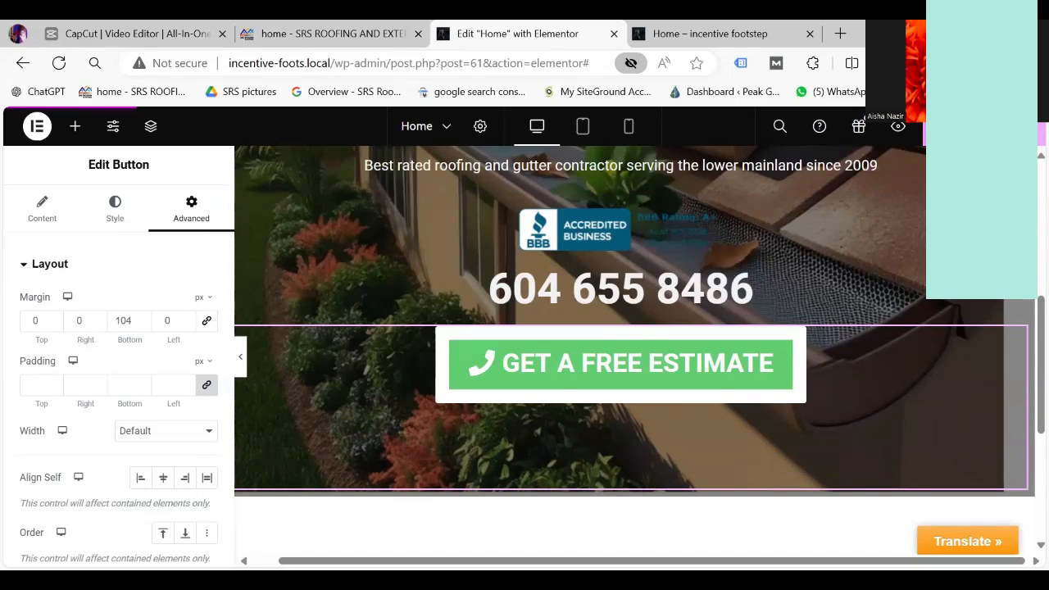
Step: Check the hero section's spacing below the button in the page preview, and return to the Elementor editor
{"action": "left_click", "coordinate": [710, 30]}
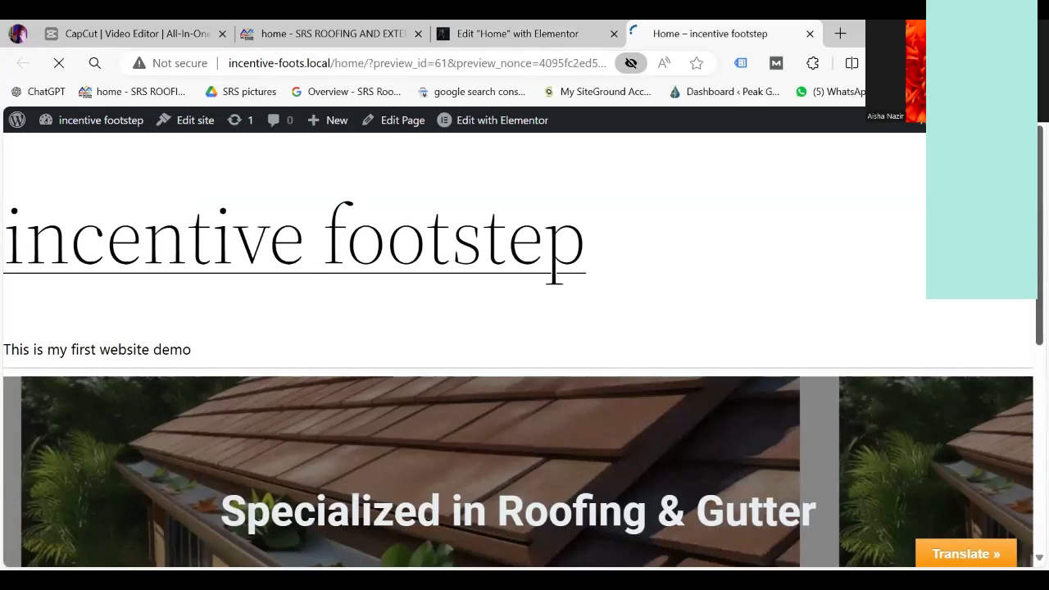
{"action": "scroll", "coordinate": [1025, 394], "scroll_direction": "down", "scroll_amount": 5}
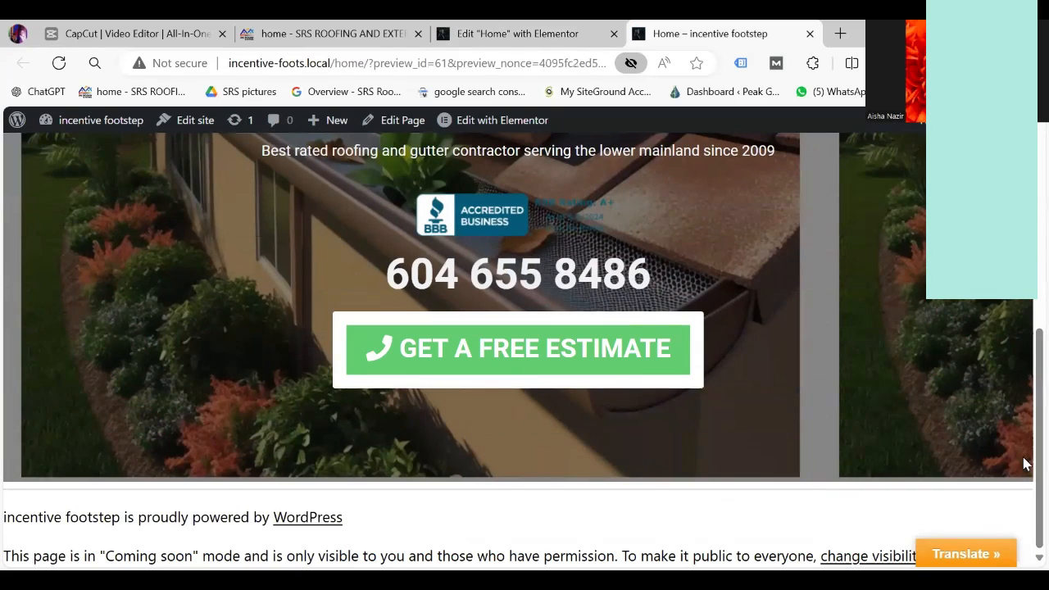
{"action": "scroll", "coordinate": [1024, 377], "scroll_direction": "up", "scroll_amount": 3}
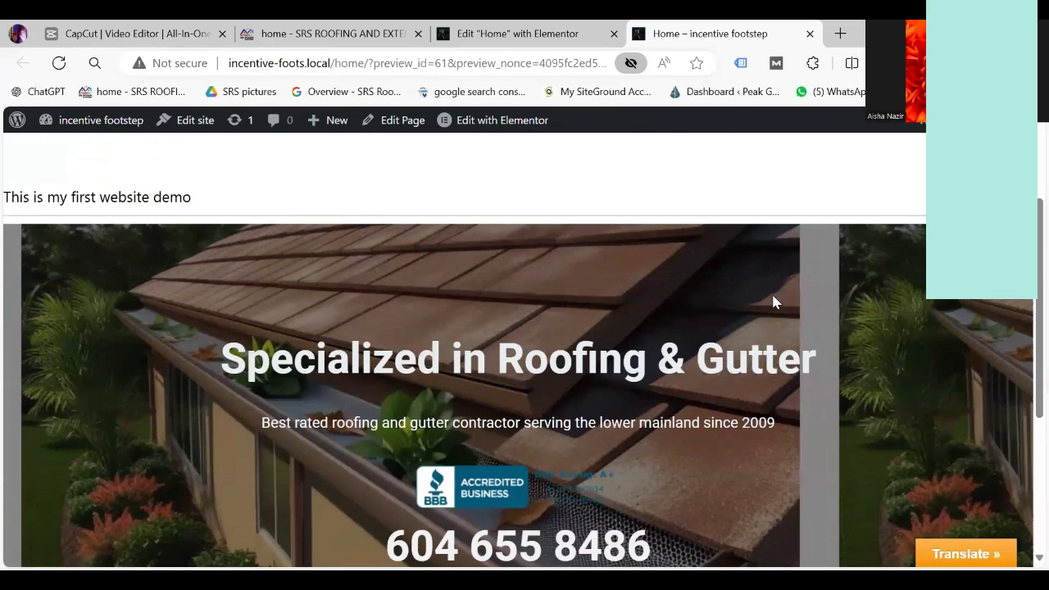
{"action": "left_click", "coordinate": [531, 35]}
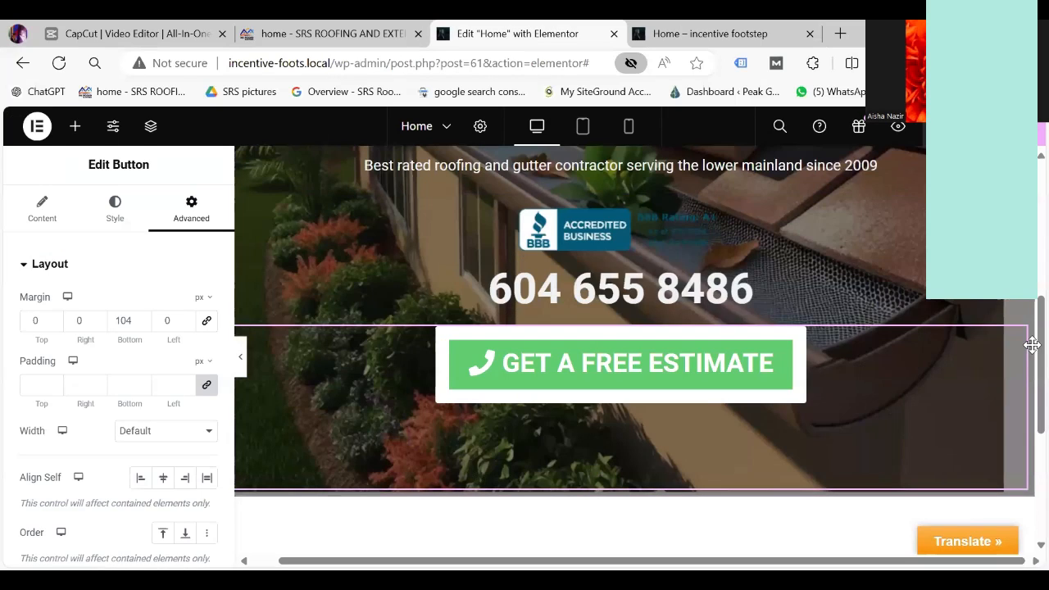
Step: Select the hero section's container and open the background image options in its style settings
{"action": "scroll", "coordinate": [1033, 342], "scroll_direction": "up", "scroll_amount": 5}
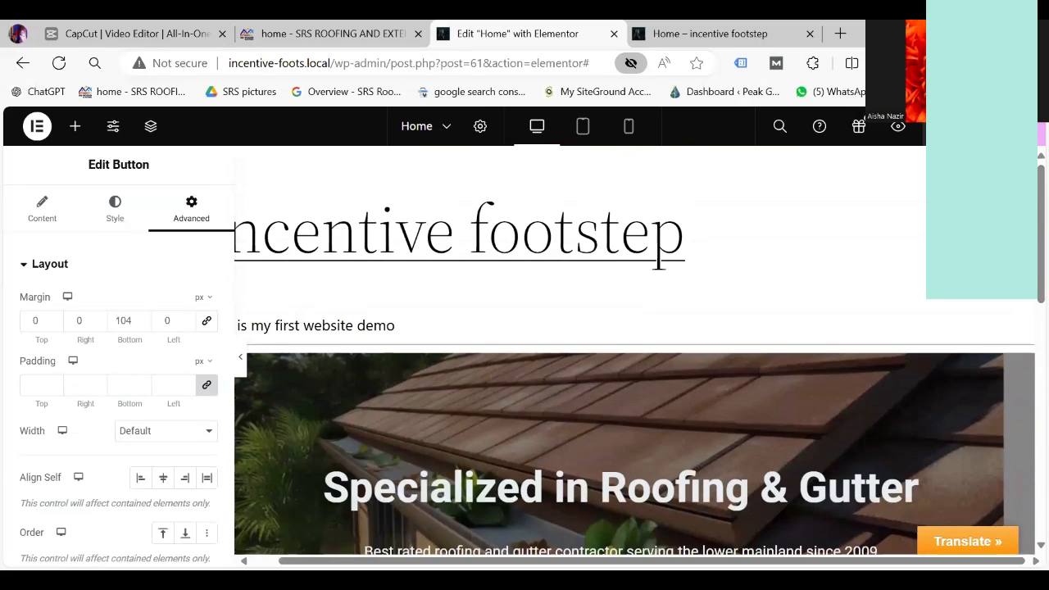
{"action": "left_click", "coordinate": [614, 350]}
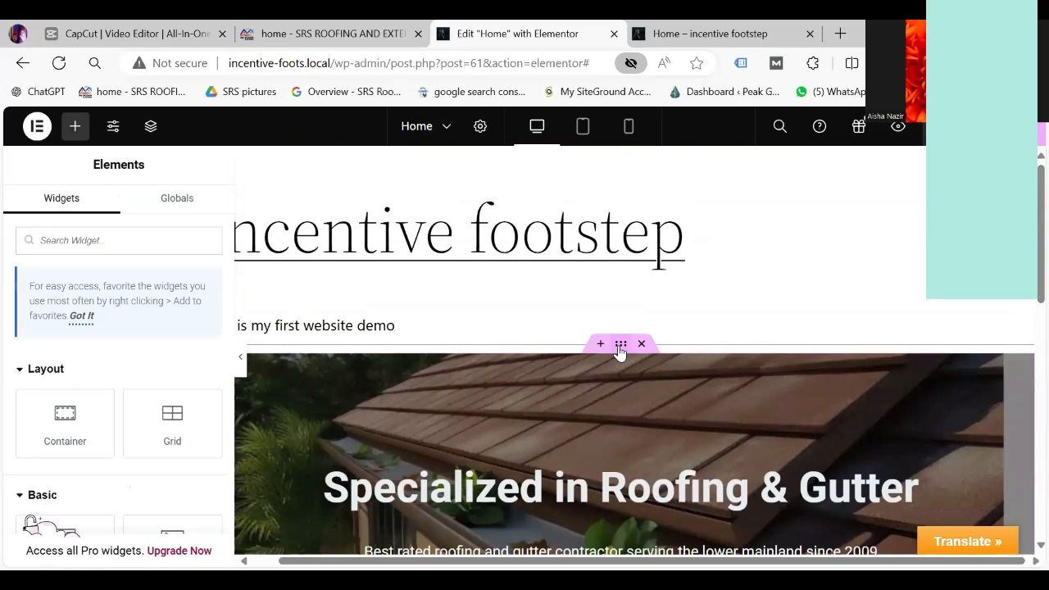
{"action": "left_click", "coordinate": [620, 347]}
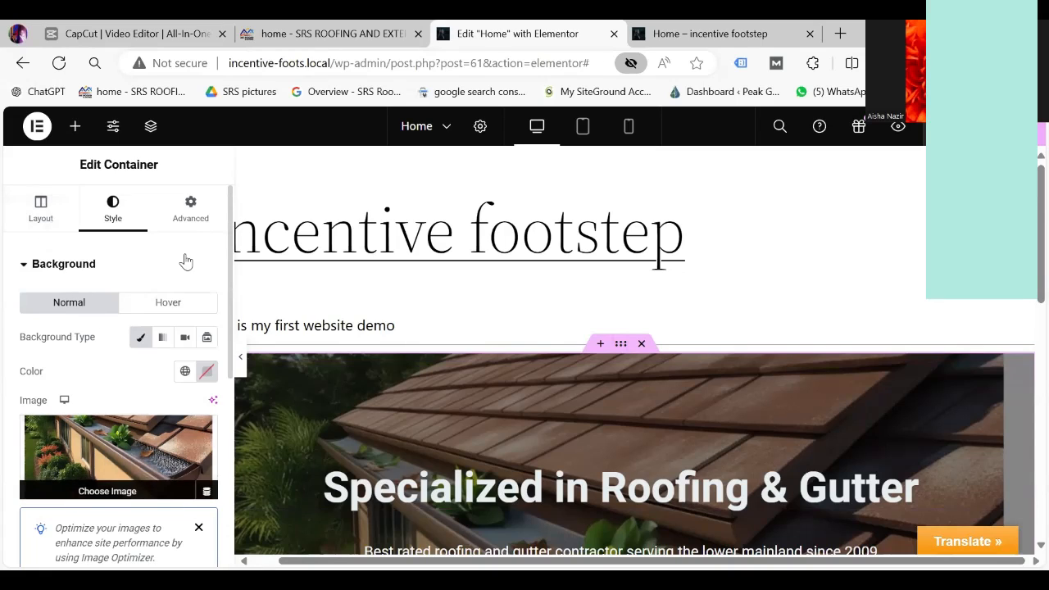
{"action": "left_click", "coordinate": [35, 213]}
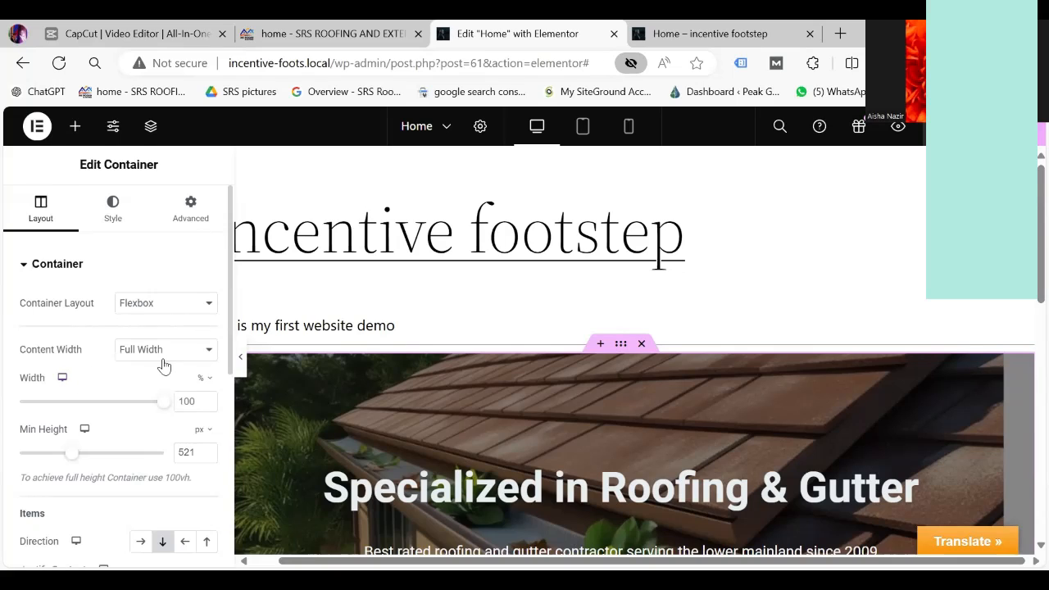
{"action": "left_click", "coordinate": [107, 215]}
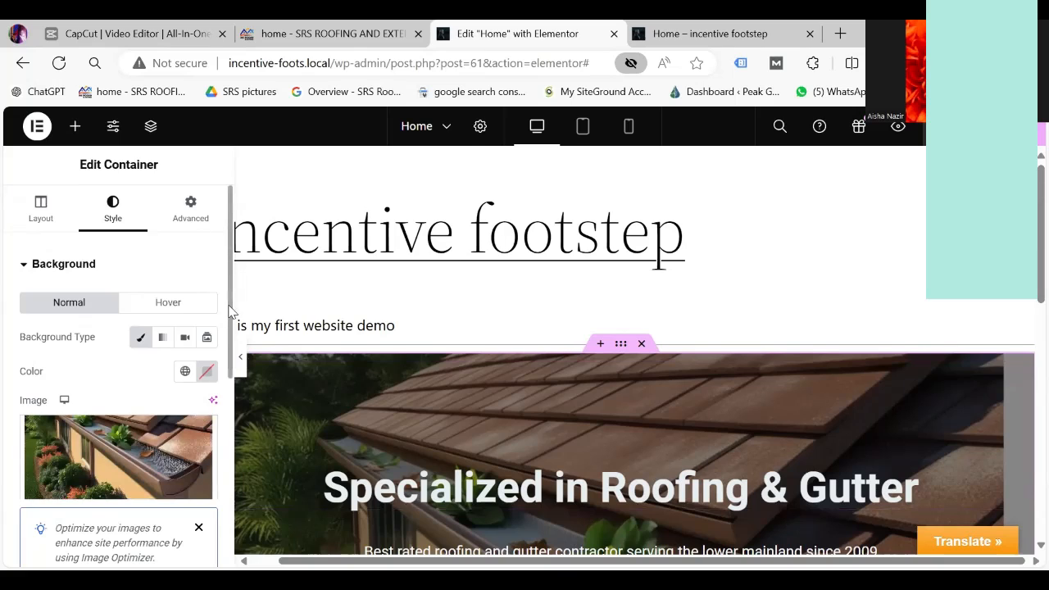
{"action": "left_click_drag", "start_coordinate": [231, 310], "coordinate": [231, 474]}
{"action": "scroll", "coordinate": [229, 479], "scroll_direction": "down", "scroll_amount": 1}
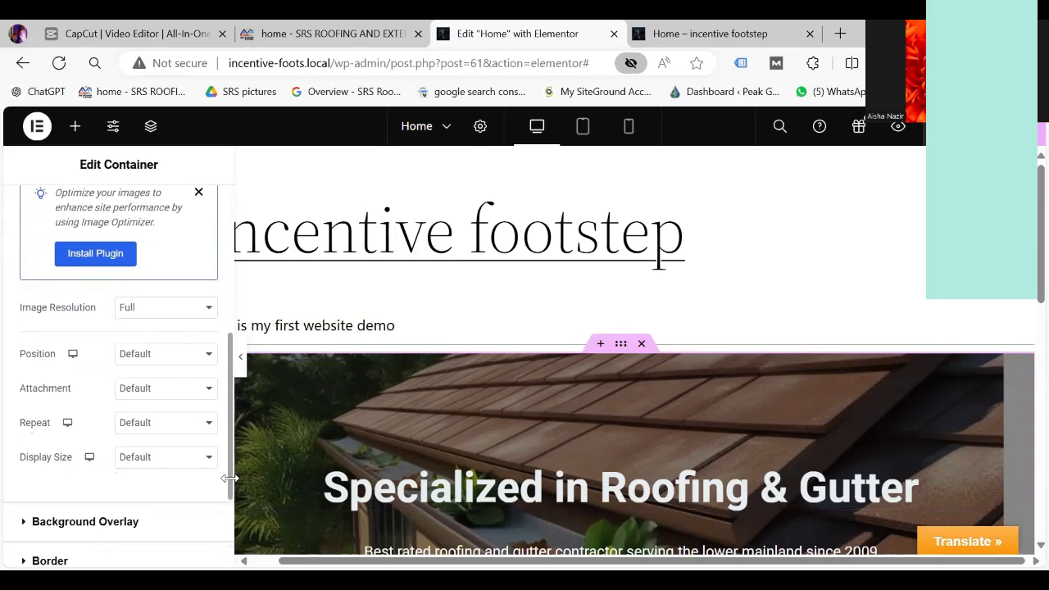
Step: Try the Thumbnail, Medium and Medium Large resolutions on the hero background image, and return it to Full
{"action": "left_click", "coordinate": [209, 309]}
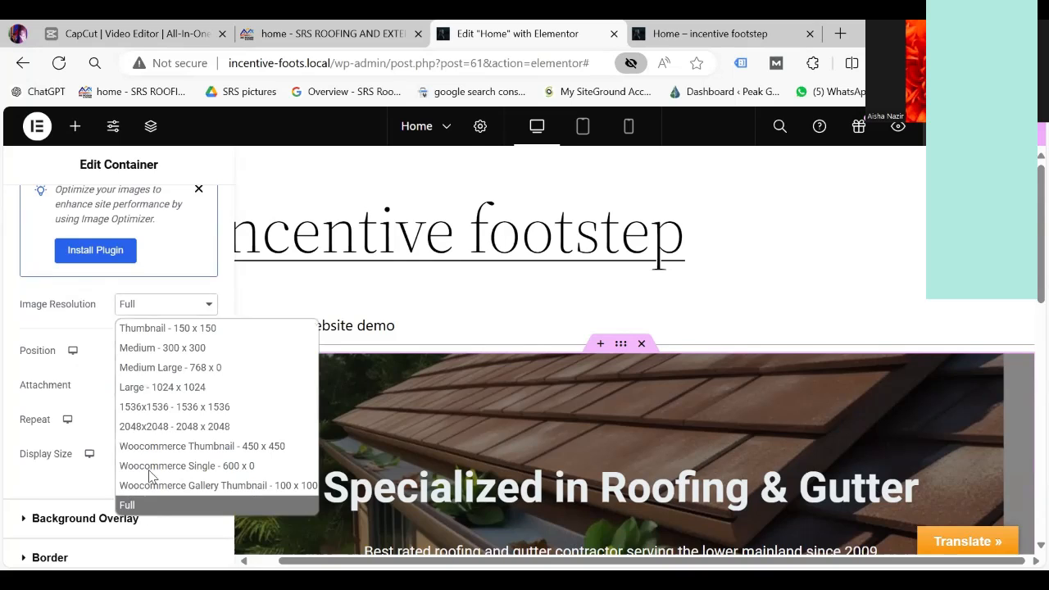
{"action": "left_click", "coordinate": [161, 329]}
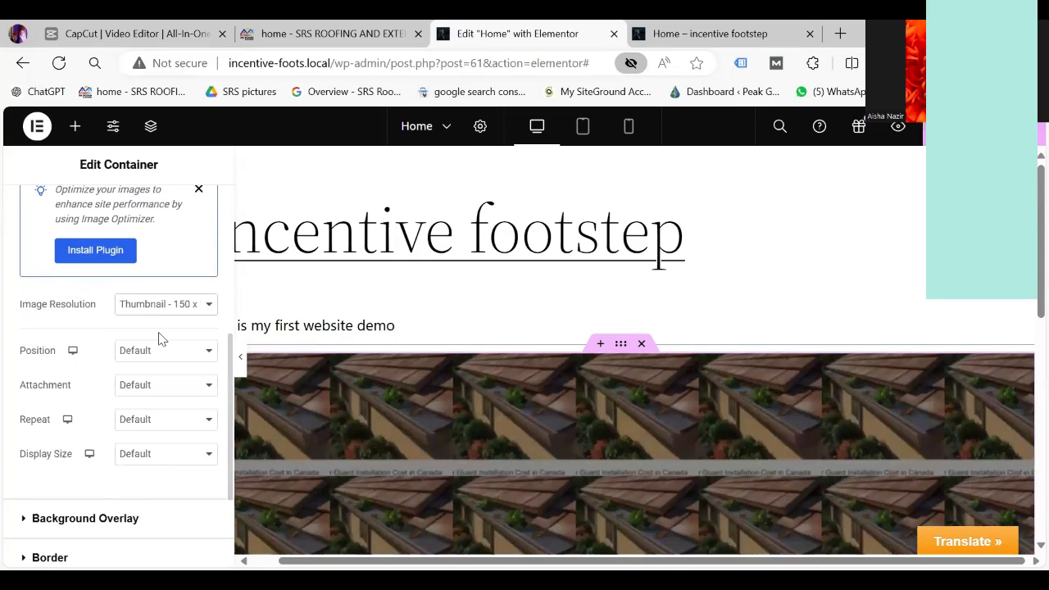
{"action": "scroll", "coordinate": [1026, 363], "scroll_direction": "down", "scroll_amount": 3}
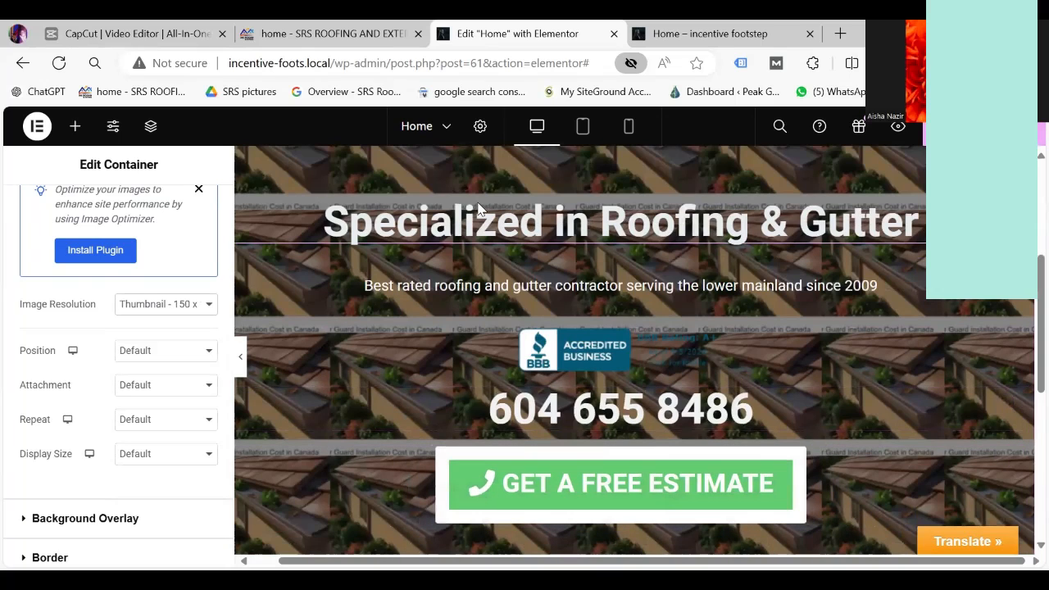
{"action": "left_click", "coordinate": [209, 308]}
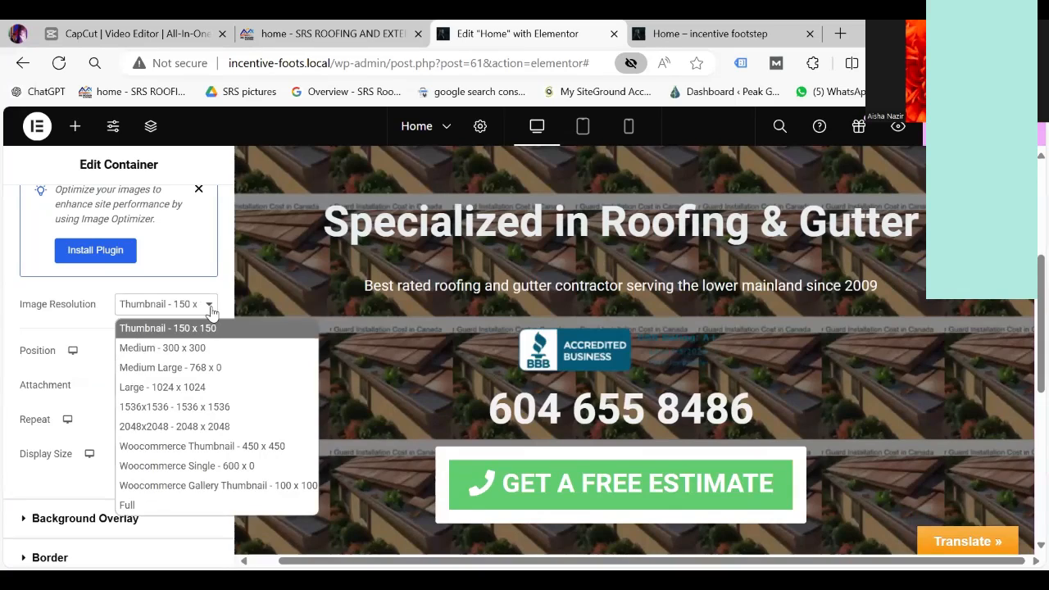
{"action": "left_click", "coordinate": [178, 350]}
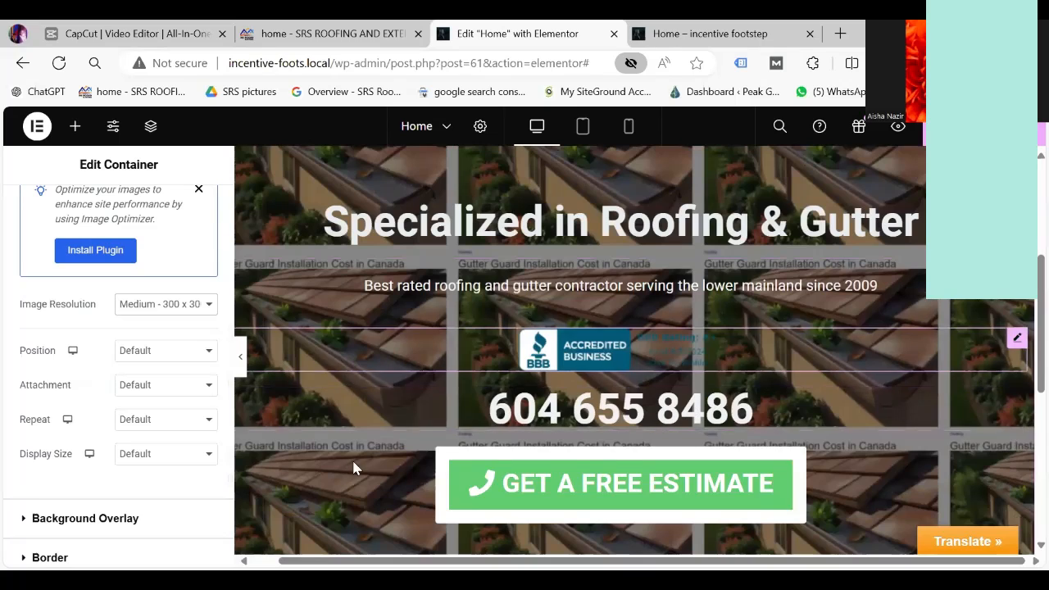
{"action": "left_click", "coordinate": [210, 309]}
{"action": "left_click", "coordinate": [192, 369]}
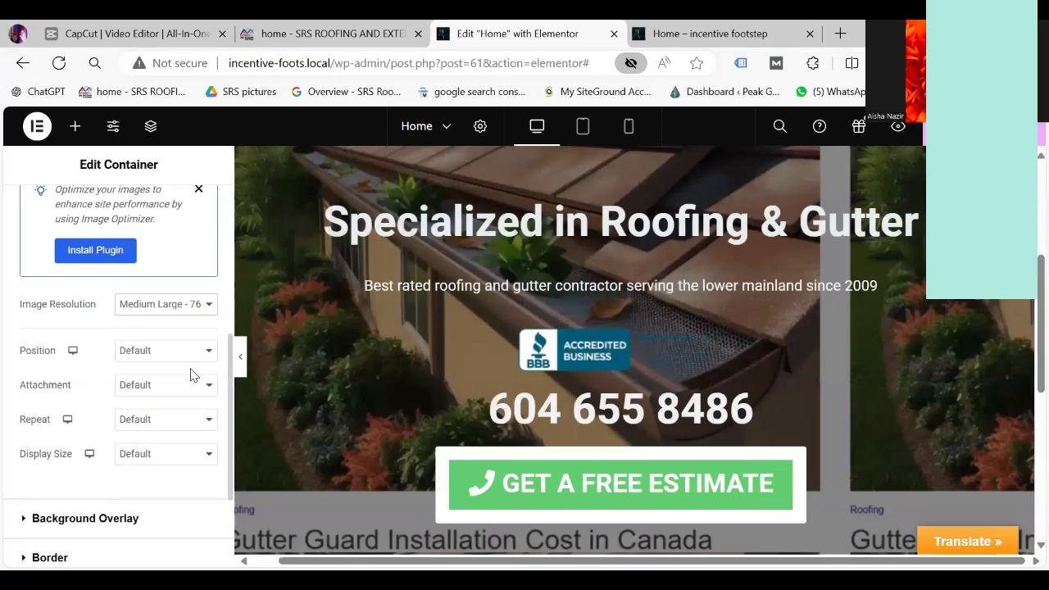
{"action": "left_click", "coordinate": [210, 304]}
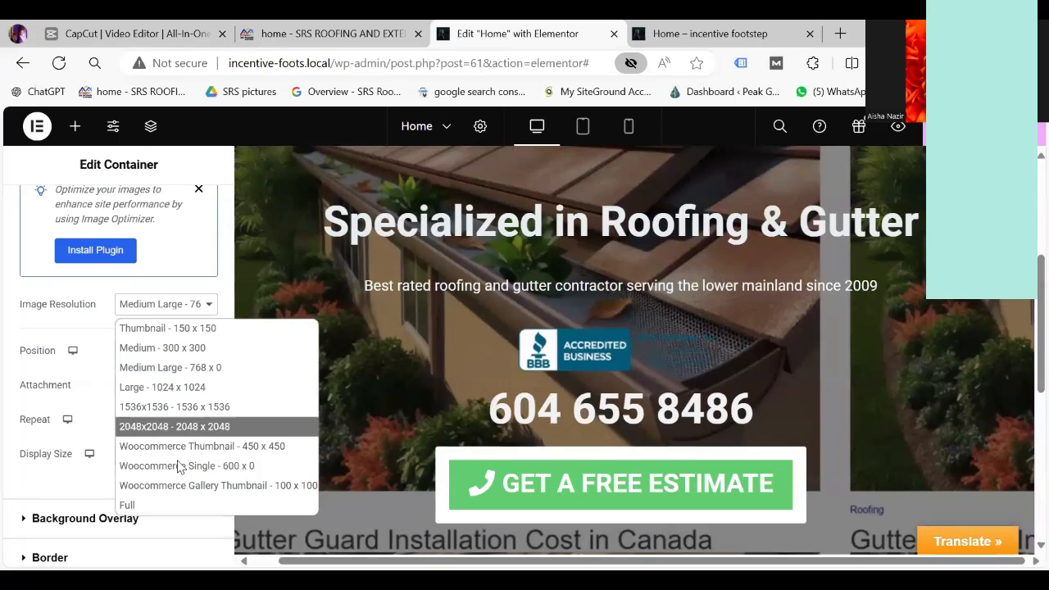
{"action": "left_click", "coordinate": [154, 500]}
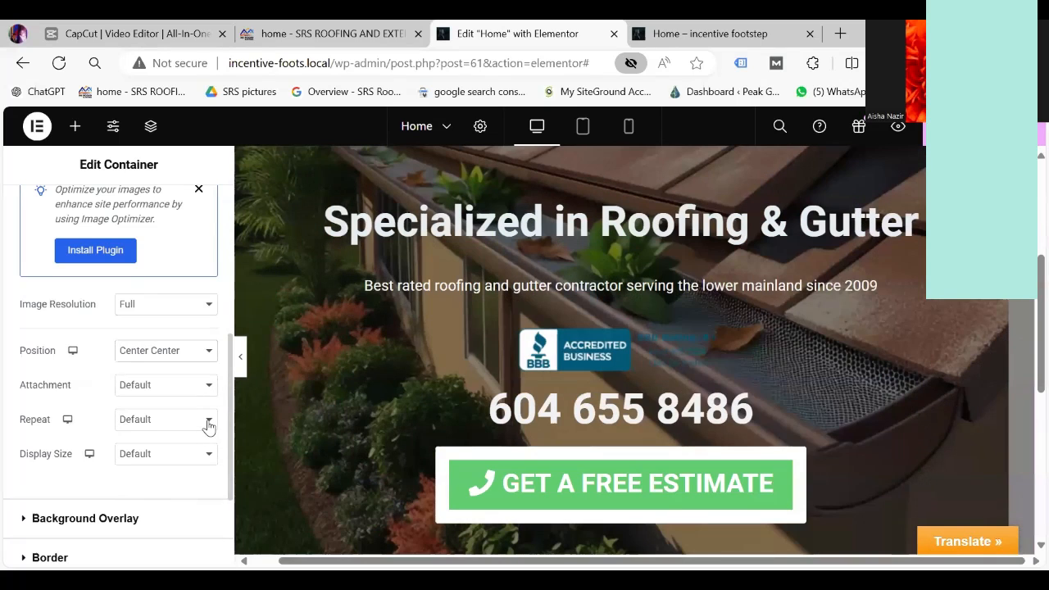
Step: Set the hero background image's position to Center Center and its repeat to No-repeat, and check the result in the page preview
{"action": "left_click", "coordinate": [209, 421]}
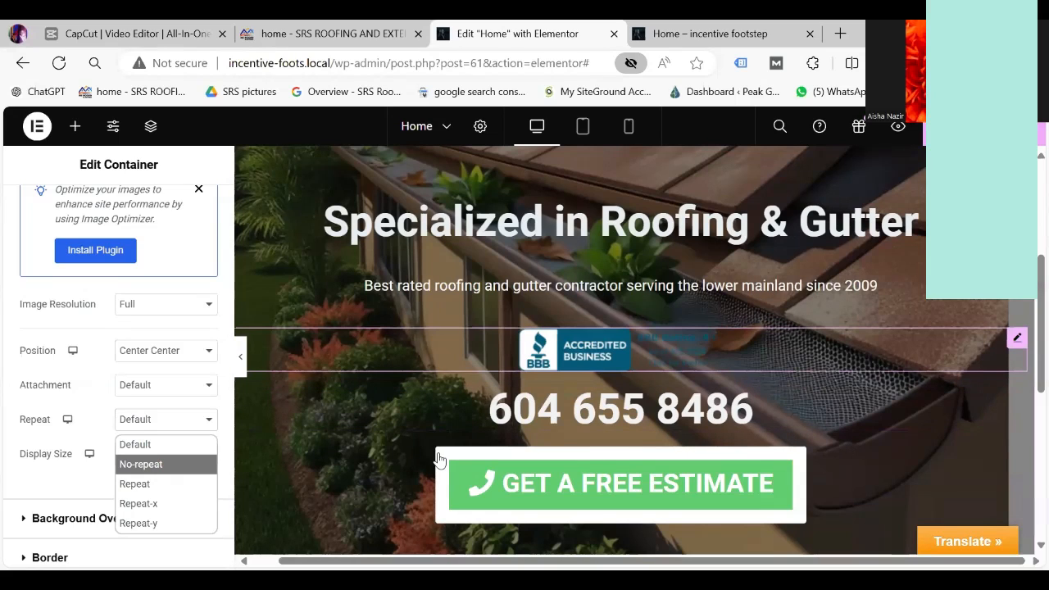
{"action": "left_click", "coordinate": [132, 465]}
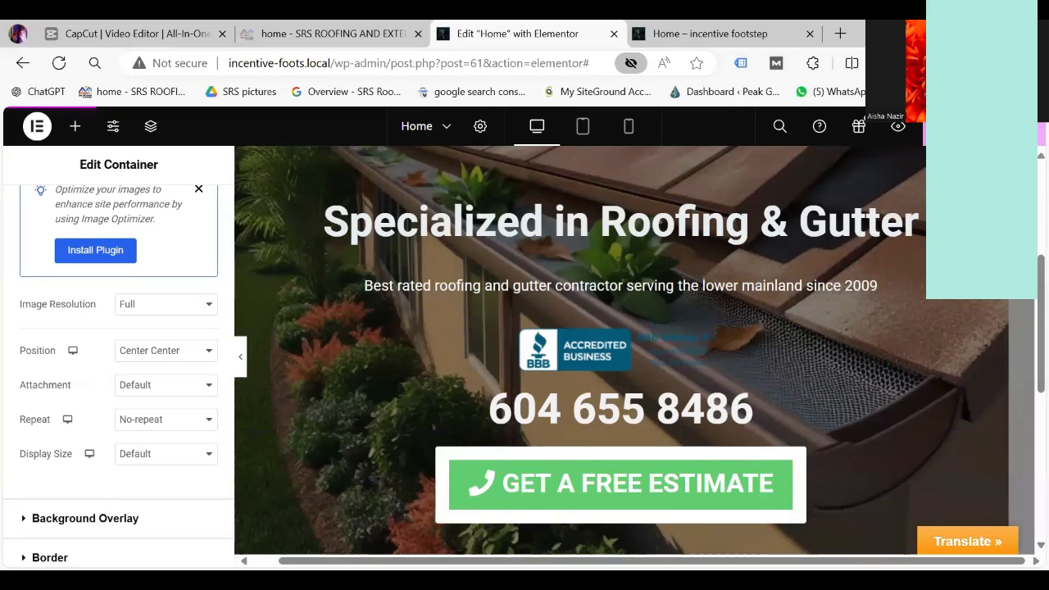
{"action": "left_click", "coordinate": [724, 33]}
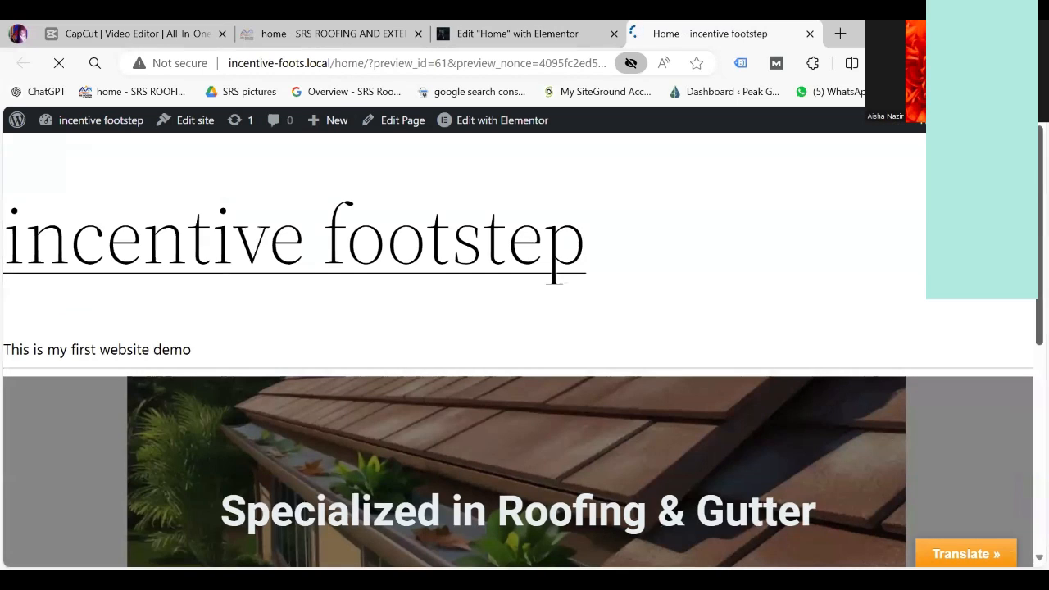
{"action": "scroll", "coordinate": [1025, 345], "scroll_direction": "down", "scroll_amount": 5}
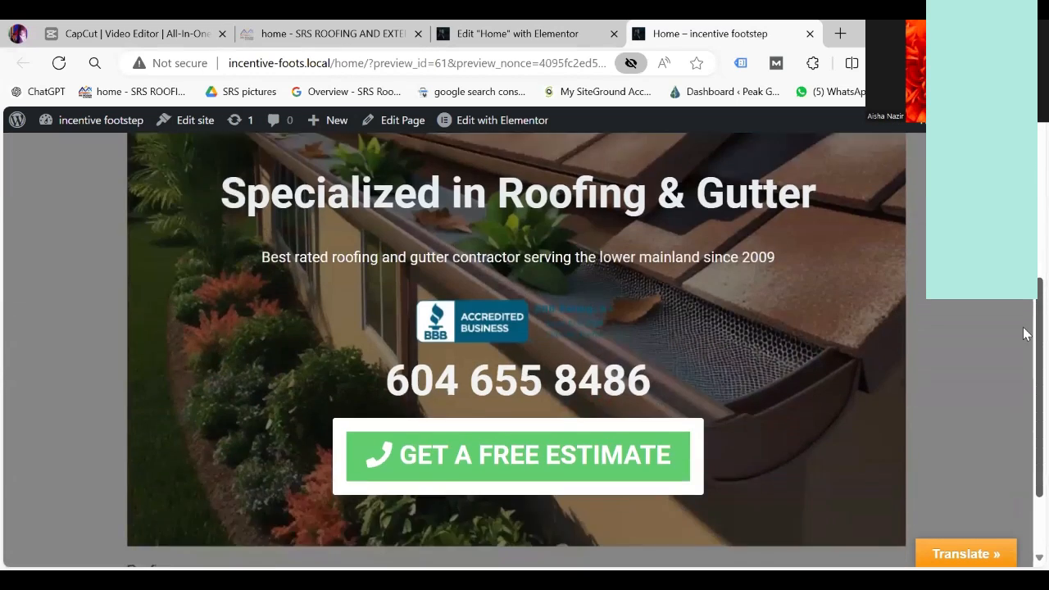
{"action": "scroll", "coordinate": [1025, 345], "scroll_direction": "up", "scroll_amount": 1}
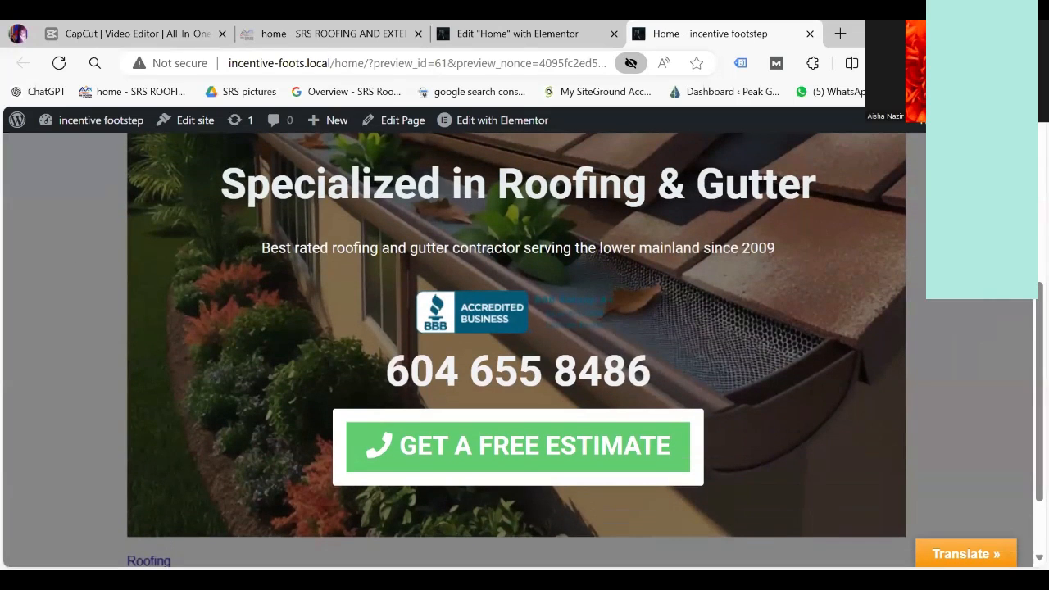
{"action": "scroll", "coordinate": [1025, 328], "scroll_direction": "up", "scroll_amount": 3}
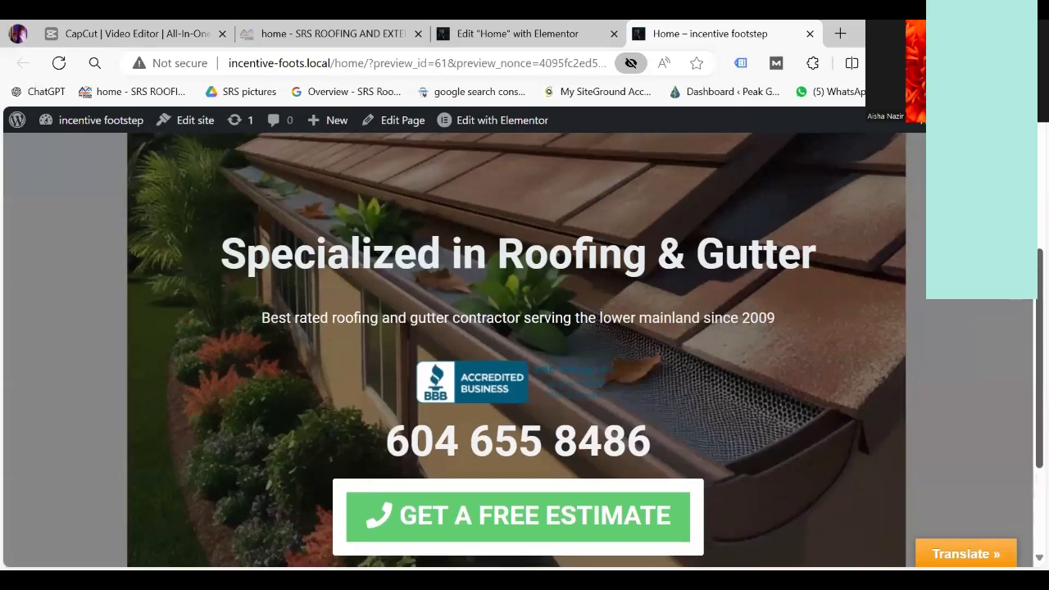
{"action": "scroll", "coordinate": [1025, 345], "scroll_direction": "down", "scroll_amount": 3}
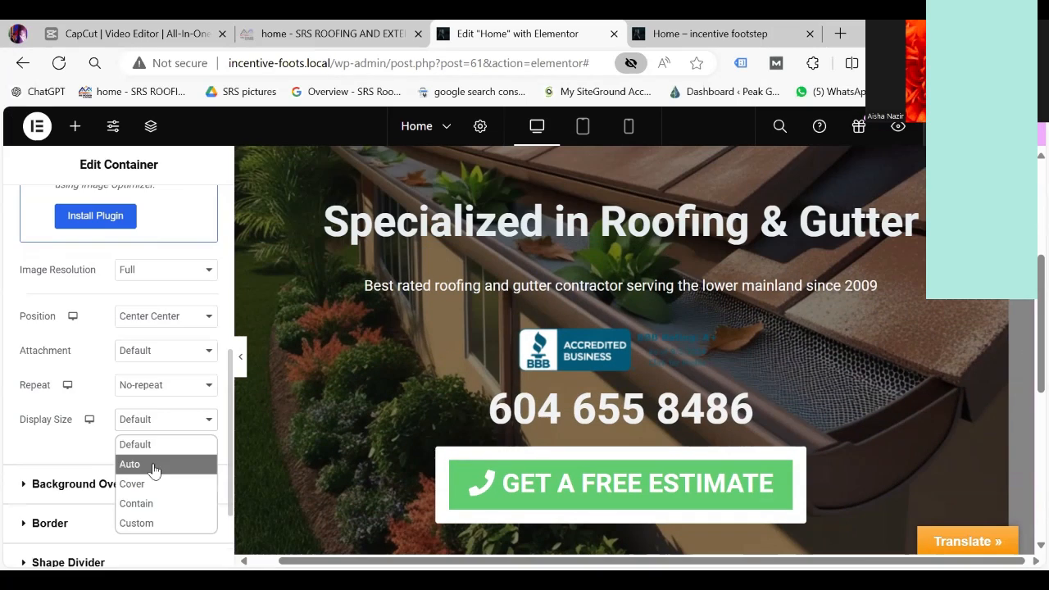
Step: Try the Auto and Default display sizes on the hero background image, ending on Auto
{"action": "left_click", "coordinate": [140, 462]}
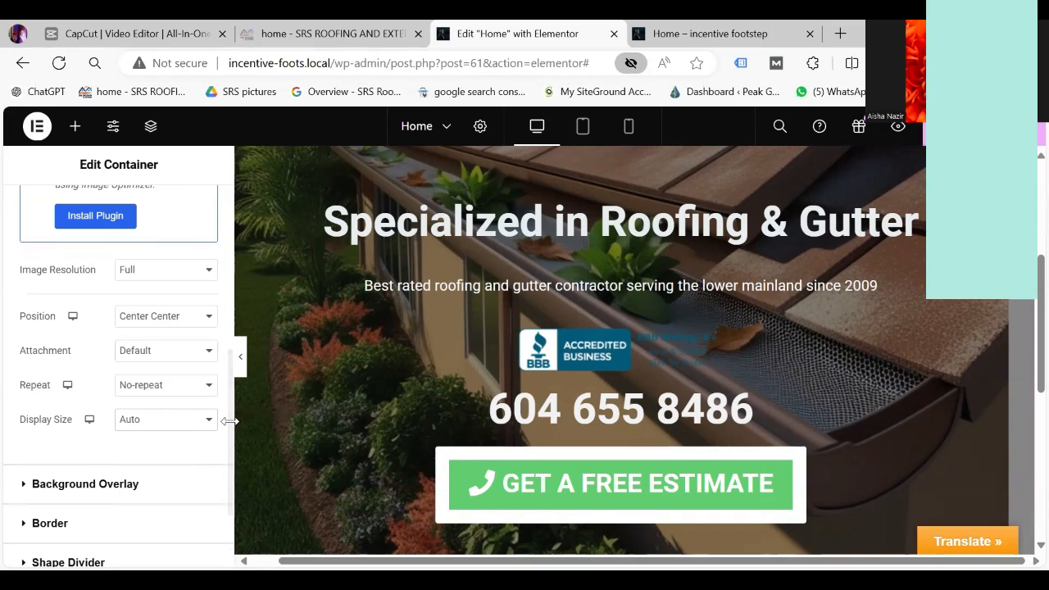
{"action": "left_click", "coordinate": [210, 422]}
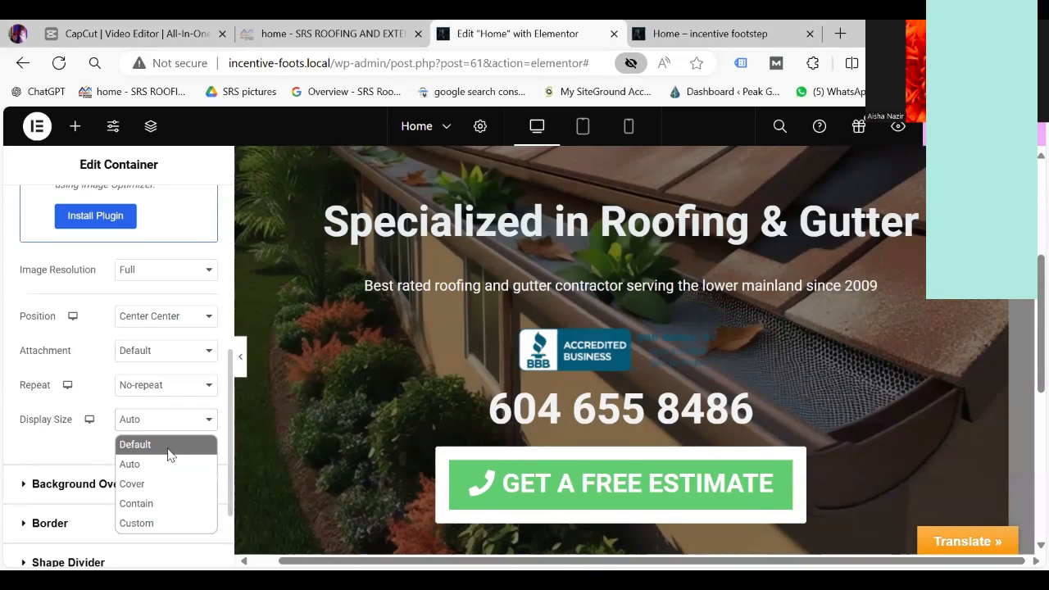
{"action": "left_click", "coordinate": [167, 446]}
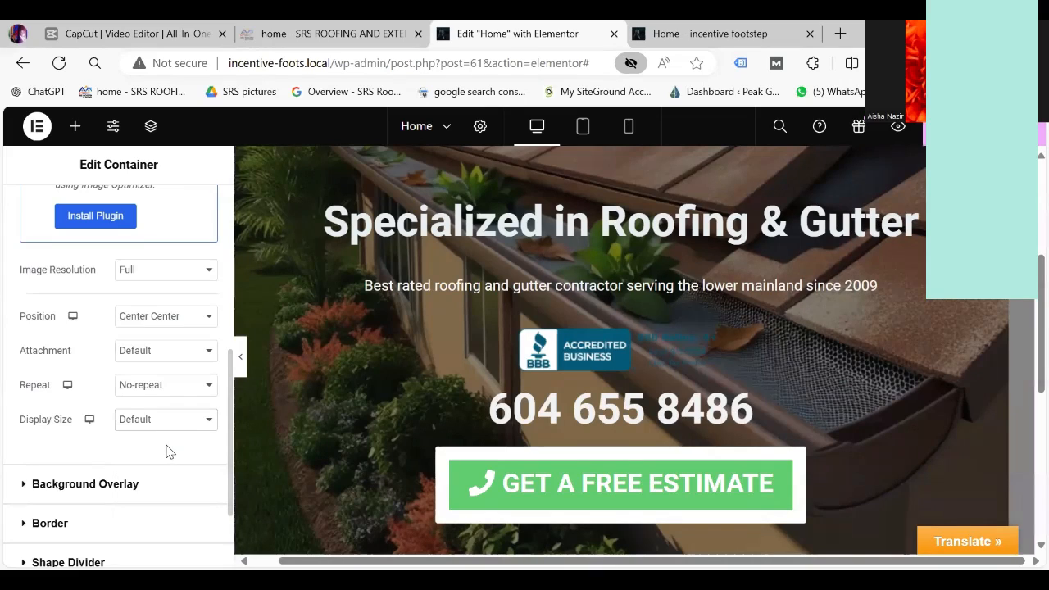
{"action": "left_click", "coordinate": [209, 422]}
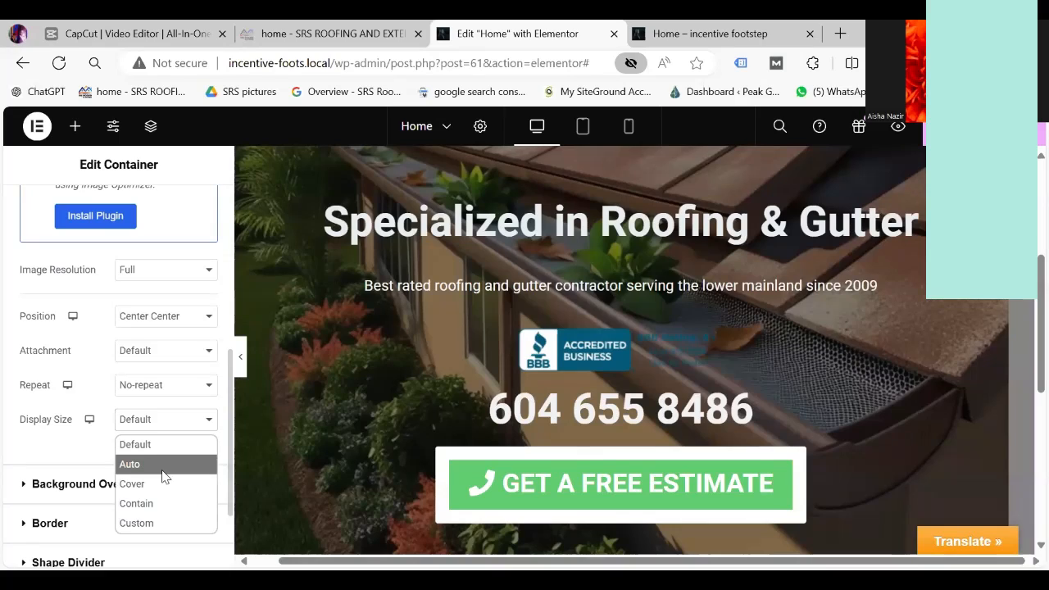
{"action": "left_click", "coordinate": [162, 468]}
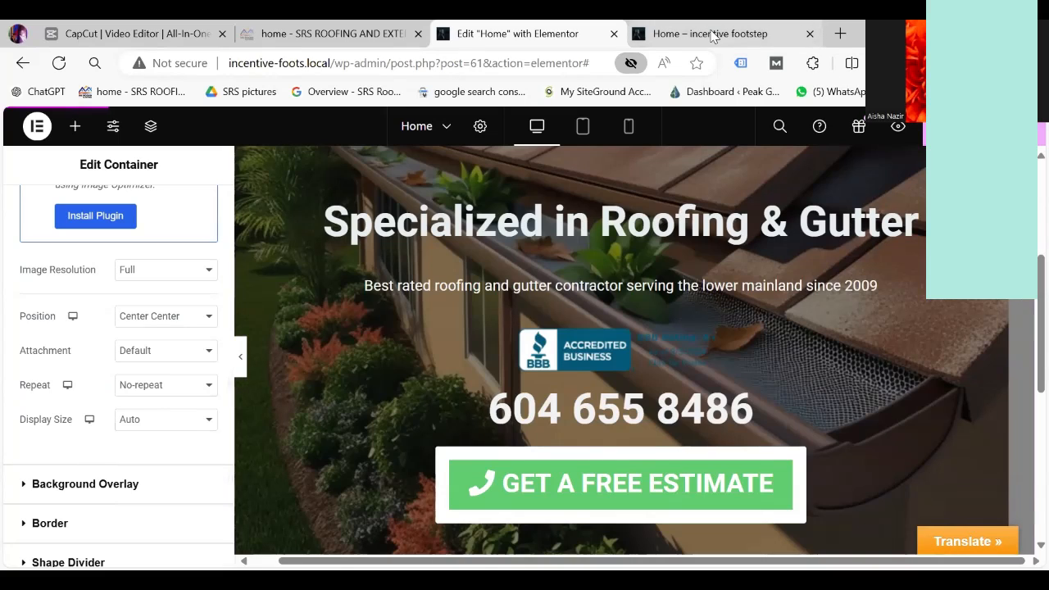
Step: Check how the hero background image fills the section in the page preview, and return to the Elementor editor
{"action": "mouse_move", "coordinate": [712, 36]}
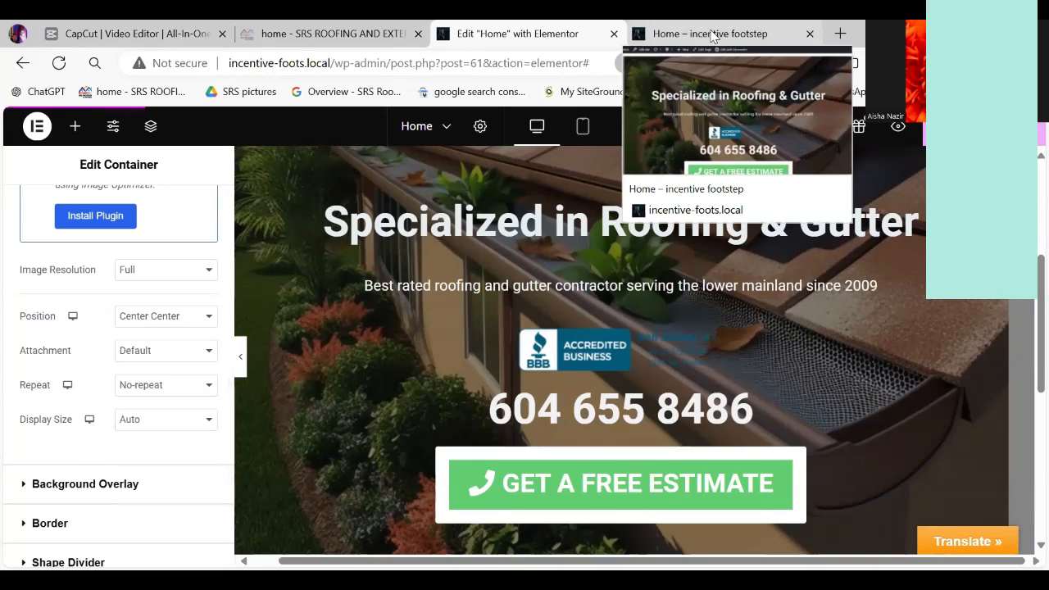
{"action": "left_click", "coordinate": [713, 36]}
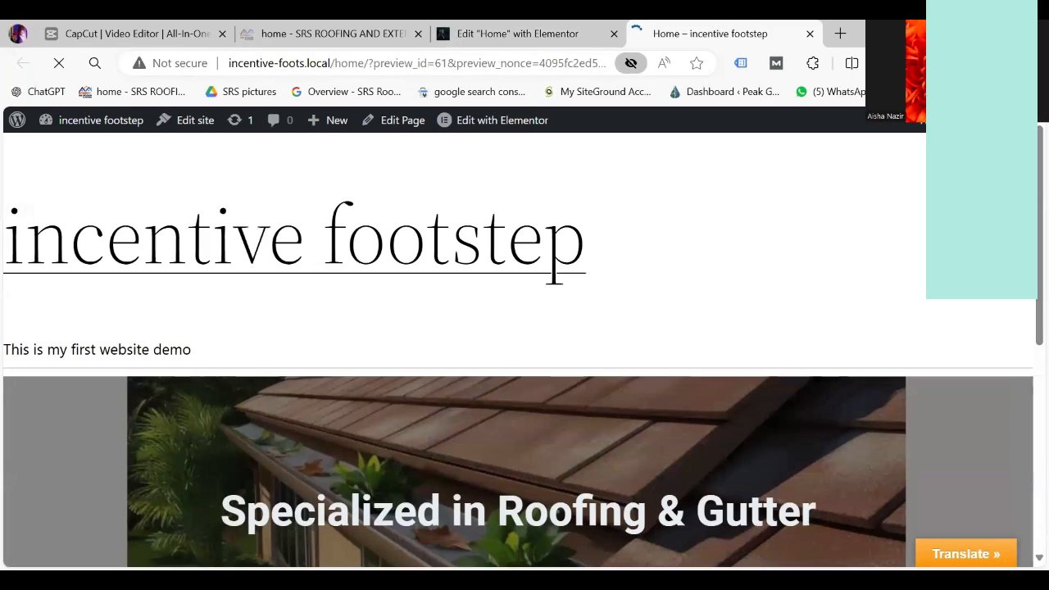
{"action": "scroll", "coordinate": [1025, 385], "scroll_direction": "down", "scroll_amount": 2}
{"action": "scroll", "coordinate": [1025, 385], "scroll_direction": "down", "scroll_amount": 4}
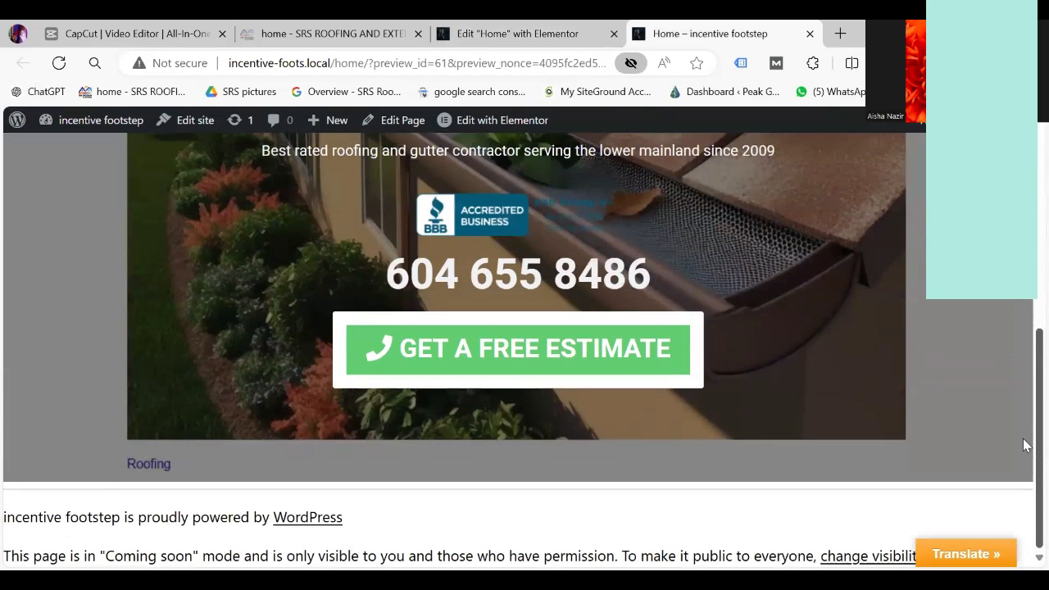
{"action": "scroll", "coordinate": [1024, 414], "scroll_direction": "up", "scroll_amount": 3}
{"action": "scroll", "coordinate": [1014, 349], "scroll_direction": "down", "scroll_amount": 1}
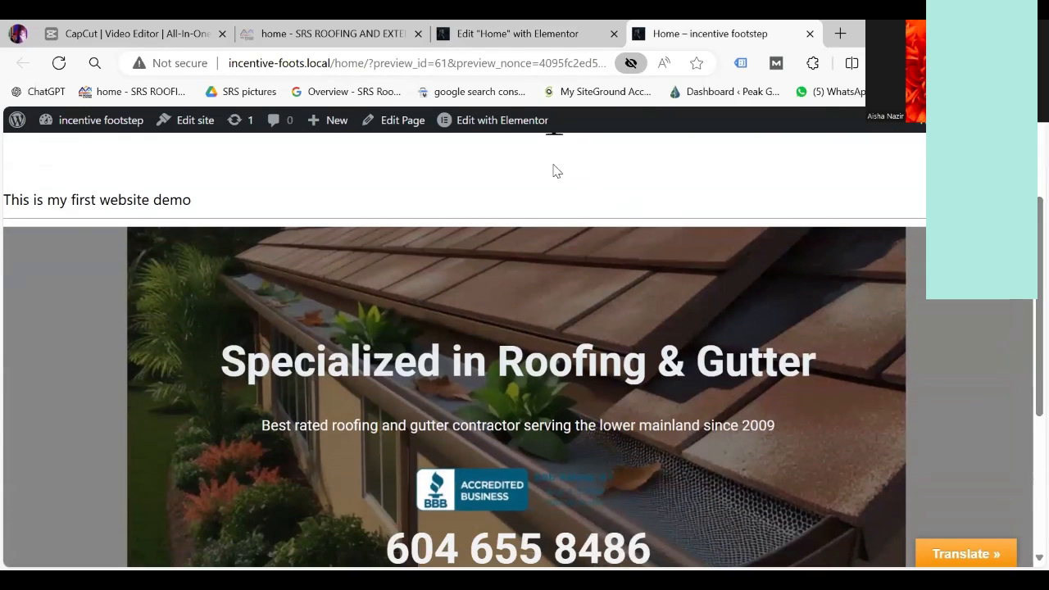
{"action": "left_click", "coordinate": [506, 27]}
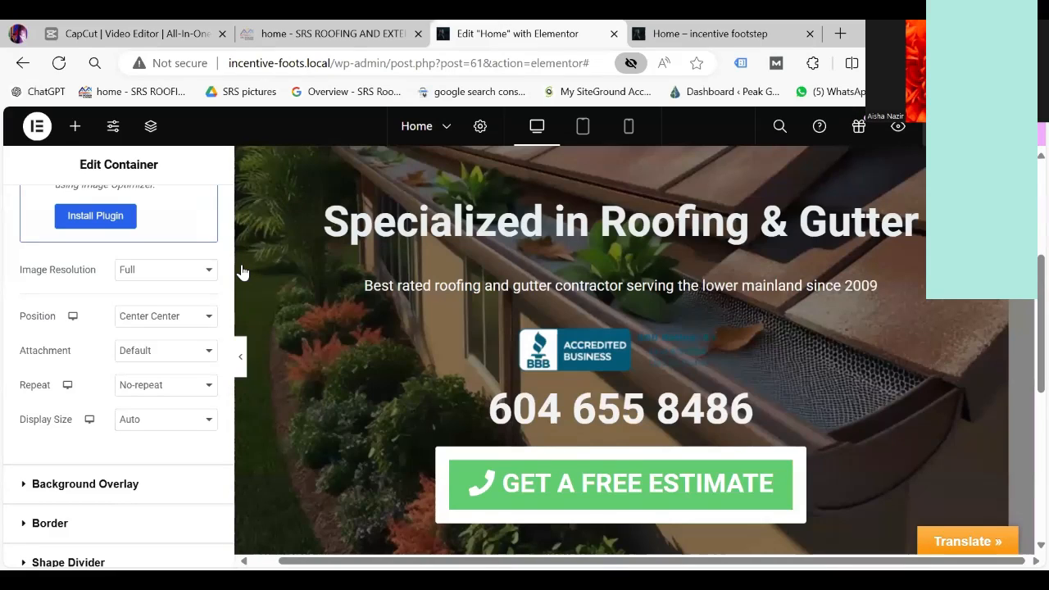
Step: Set the hero background image's display size to Cover and open the page preview
{"action": "left_click", "coordinate": [210, 423]}
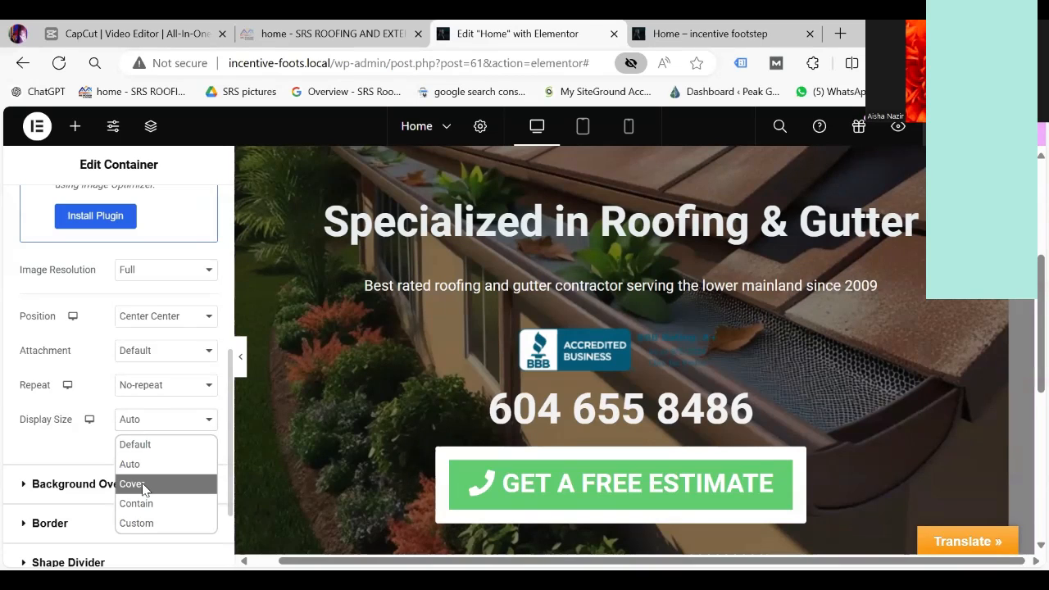
{"action": "left_click", "coordinate": [144, 486]}
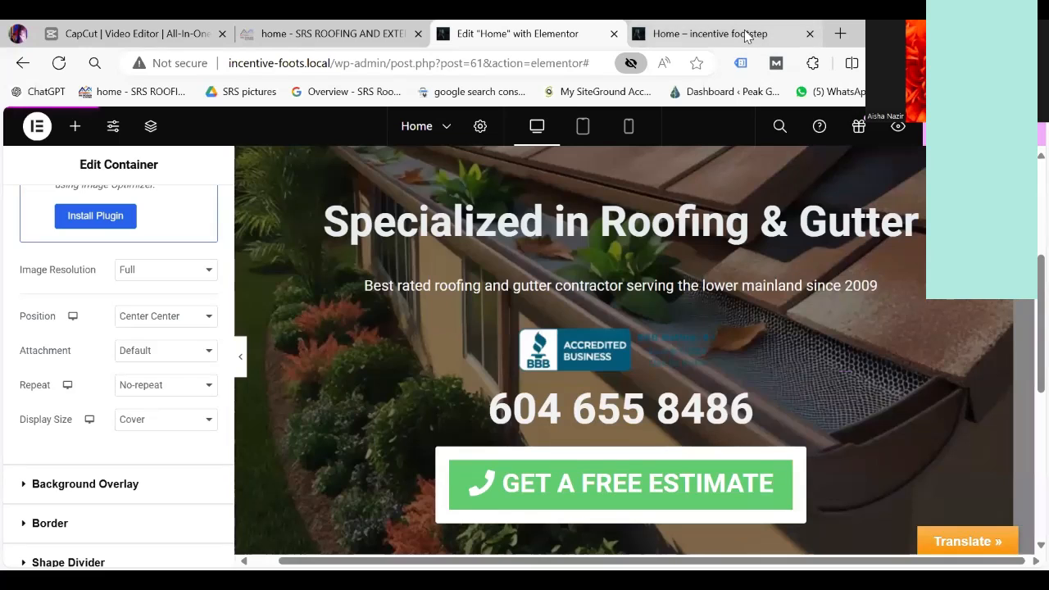
{"action": "mouse_move", "coordinate": [744, 29]}
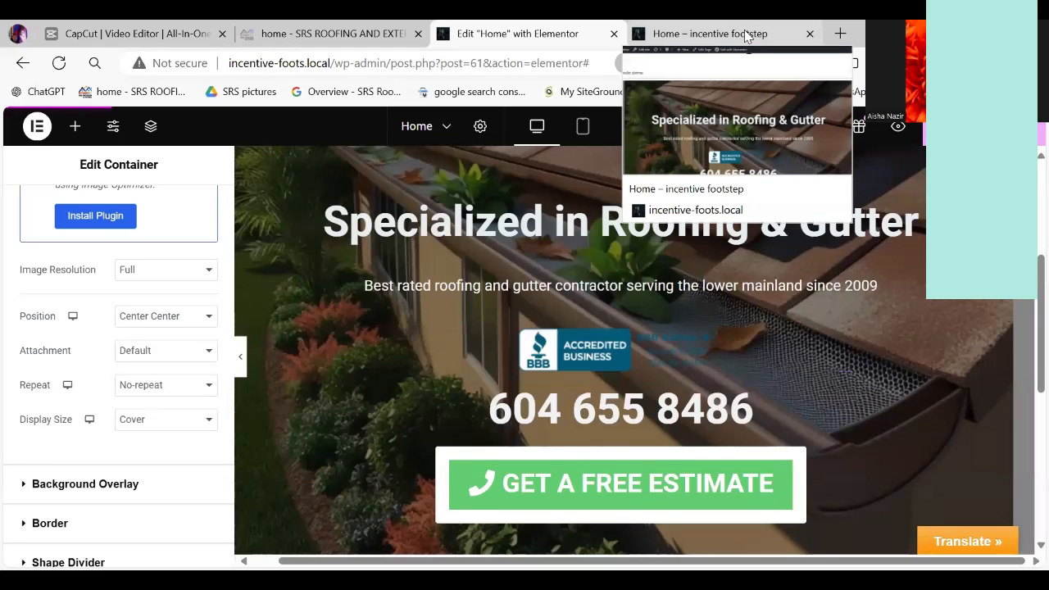
{"action": "left_click", "coordinate": [744, 34]}
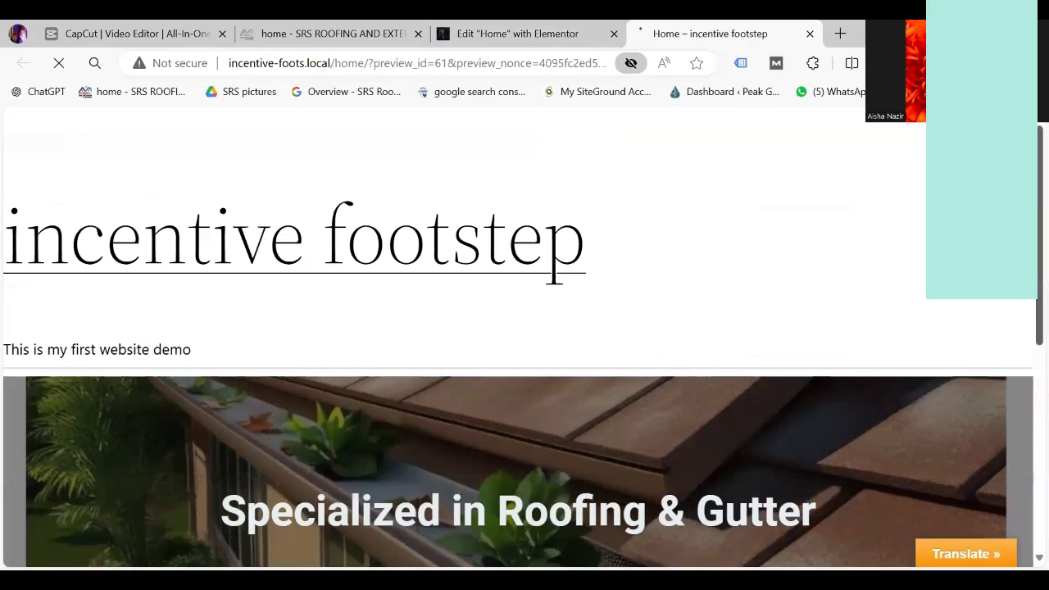
Step: Examine how the hero background image with the Cover size fills the section in the page preview, and return to the Elementor editor
{"action": "scroll", "coordinate": [1023, 399], "scroll_direction": "down", "scroll_amount": 5}
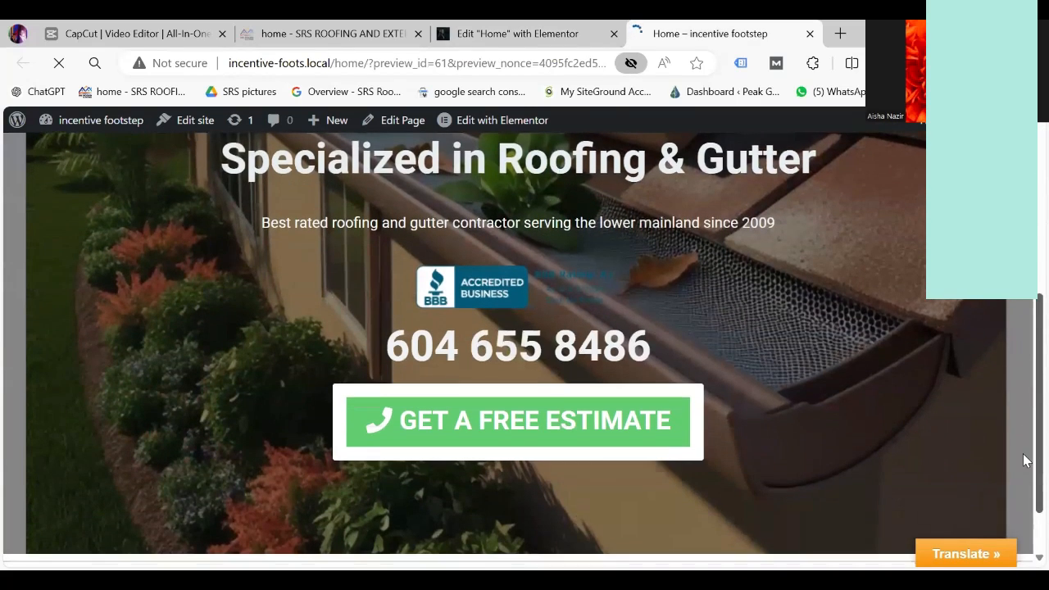
{"action": "scroll", "coordinate": [1023, 465], "scroll_direction": "up", "scroll_amount": 3}
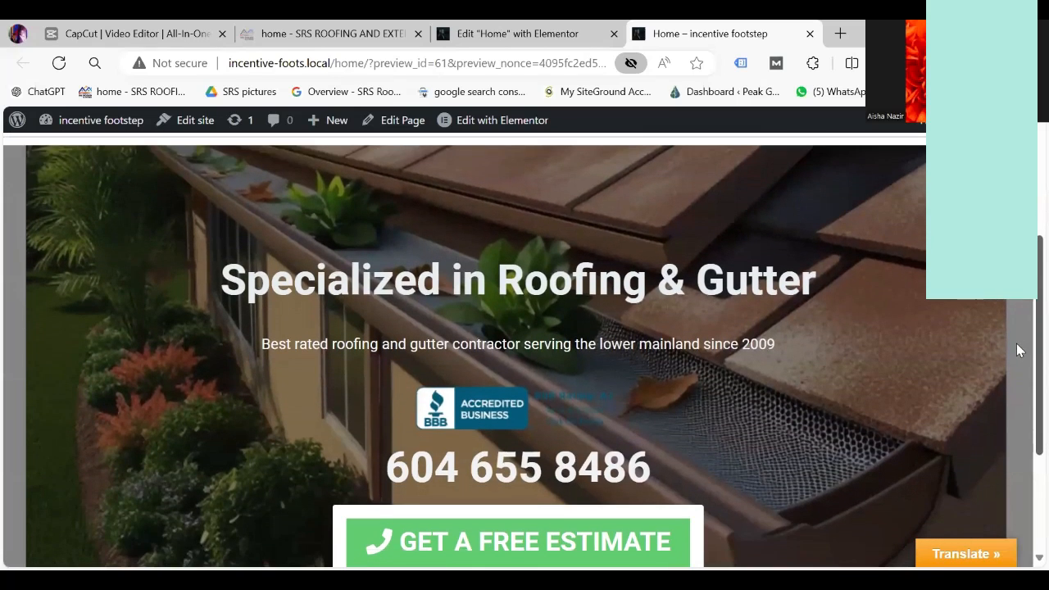
{"action": "left_click_drag", "start_coordinate": [1017, 343], "coordinate": [1016, 345]}
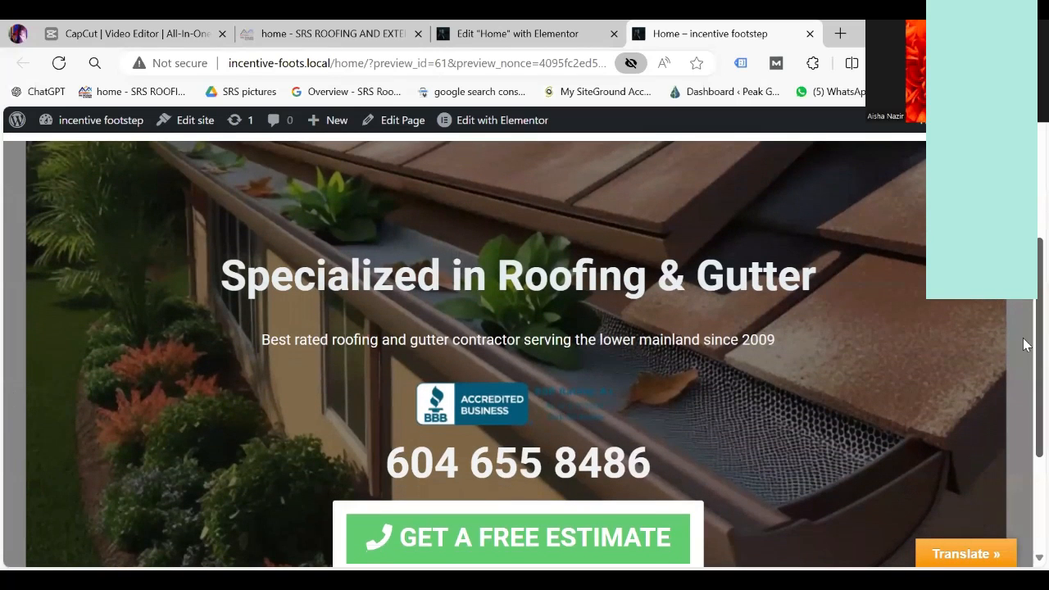
{"action": "scroll", "coordinate": [1023, 369], "scroll_direction": "down", "scroll_amount": 3}
{"action": "scroll", "coordinate": [1023, 340], "scroll_direction": "up", "scroll_amount": 5}
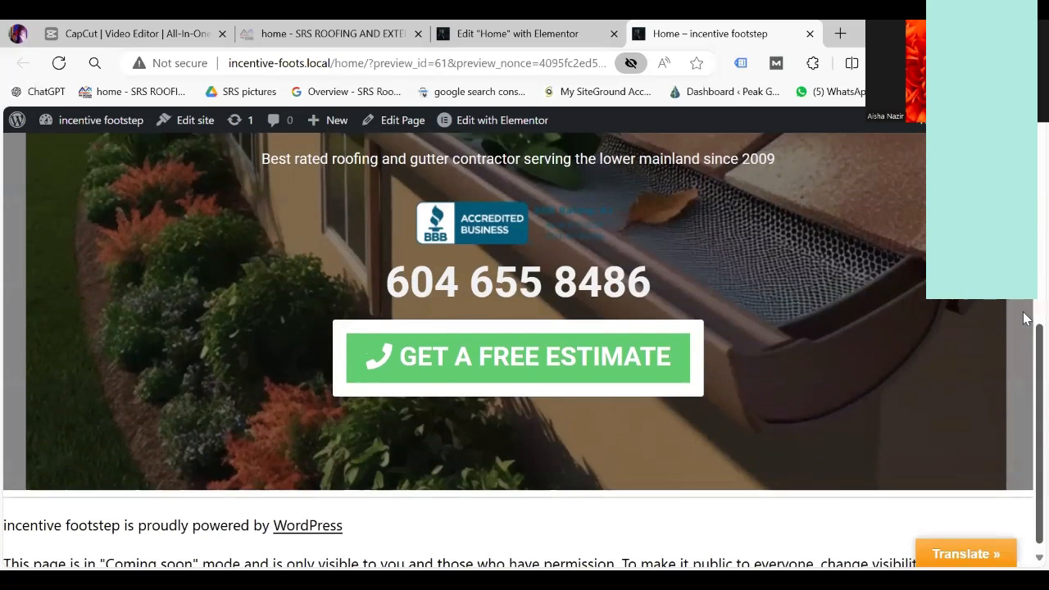
{"action": "scroll", "coordinate": [1024, 336], "scroll_direction": "down", "scroll_amount": 2}
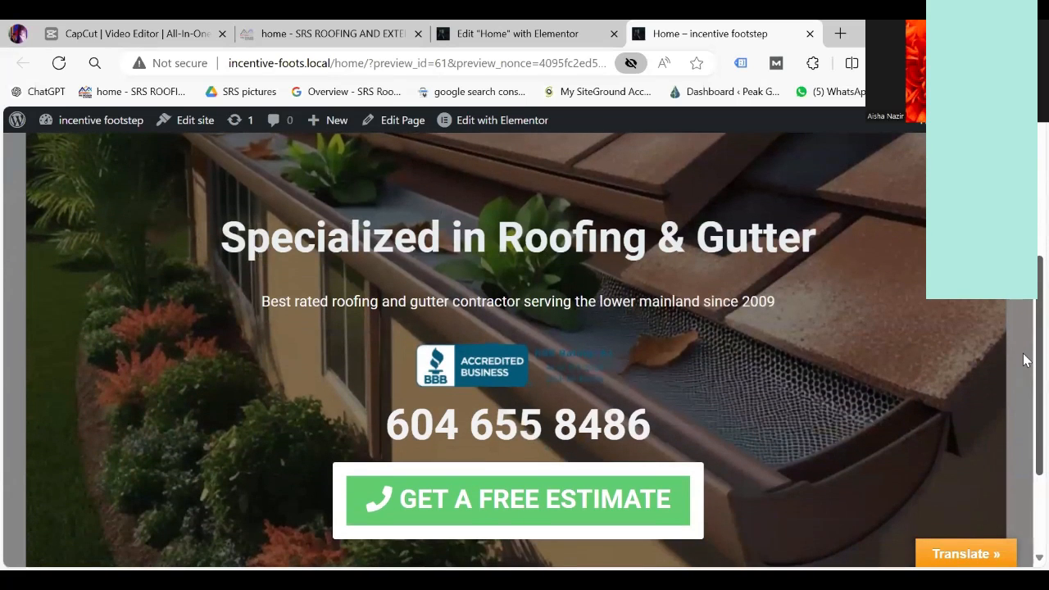
{"action": "left_click", "coordinate": [495, 31]}
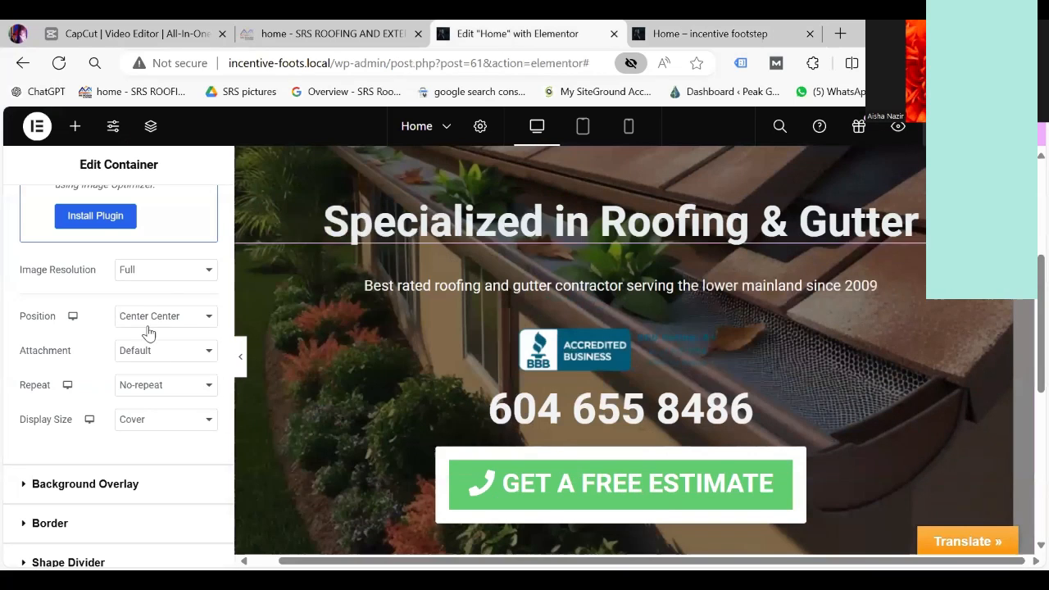
Step: Try the Contain display size on the hero background image, check it in the refreshed page preview, and return to the editor
{"action": "left_click", "coordinate": [205, 423]}
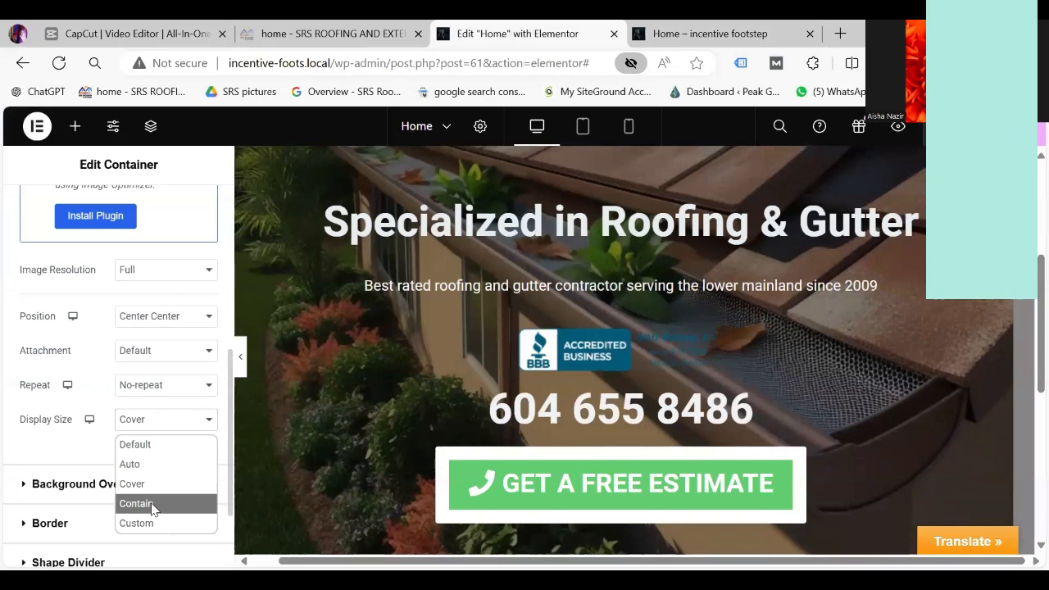
{"action": "left_click", "coordinate": [136, 503]}
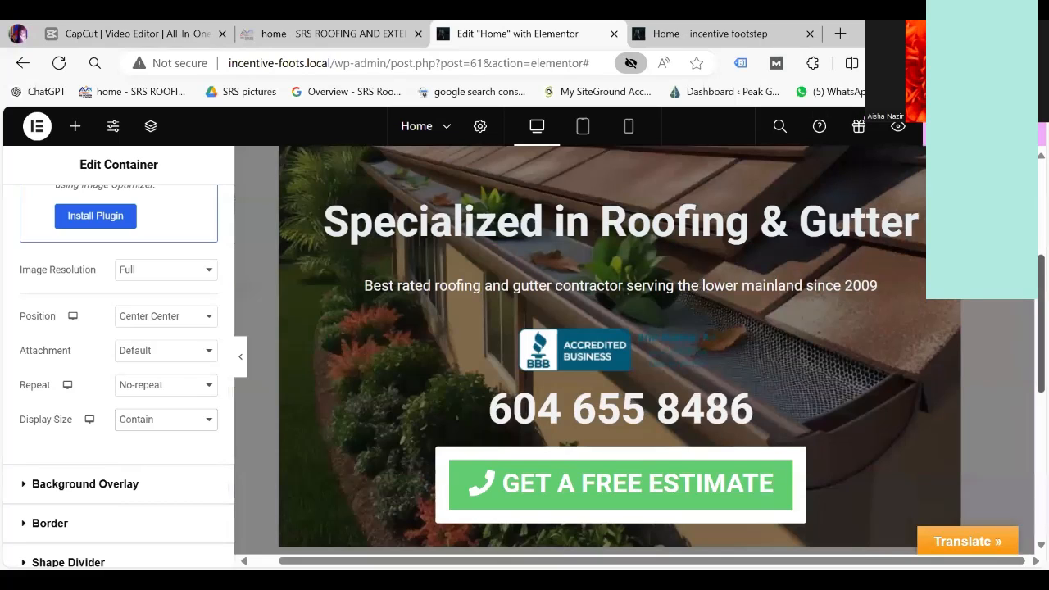
{"action": "left_click", "coordinate": [726, 32]}
{"action": "key", "text": "F5"}
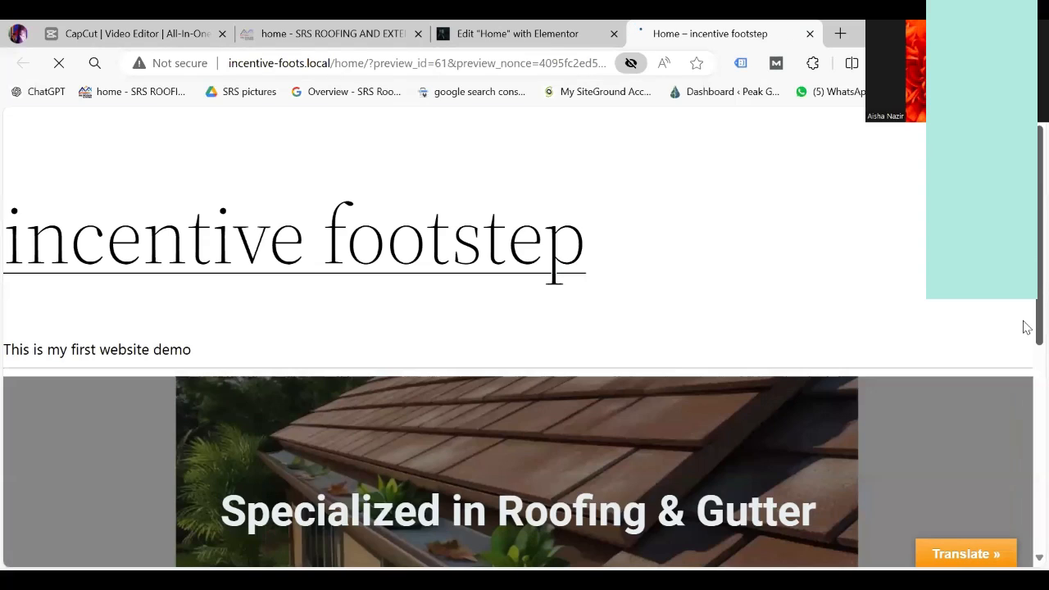
{"action": "scroll", "coordinate": [1025, 484], "scroll_direction": "down", "scroll_amount": 3}
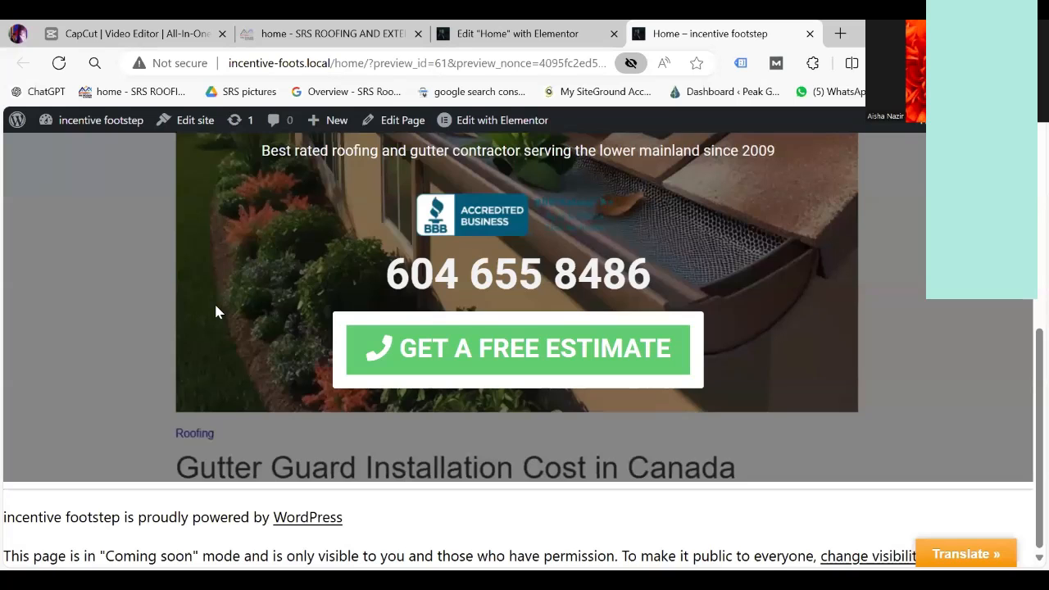
{"action": "left_click", "coordinate": [525, 34]}
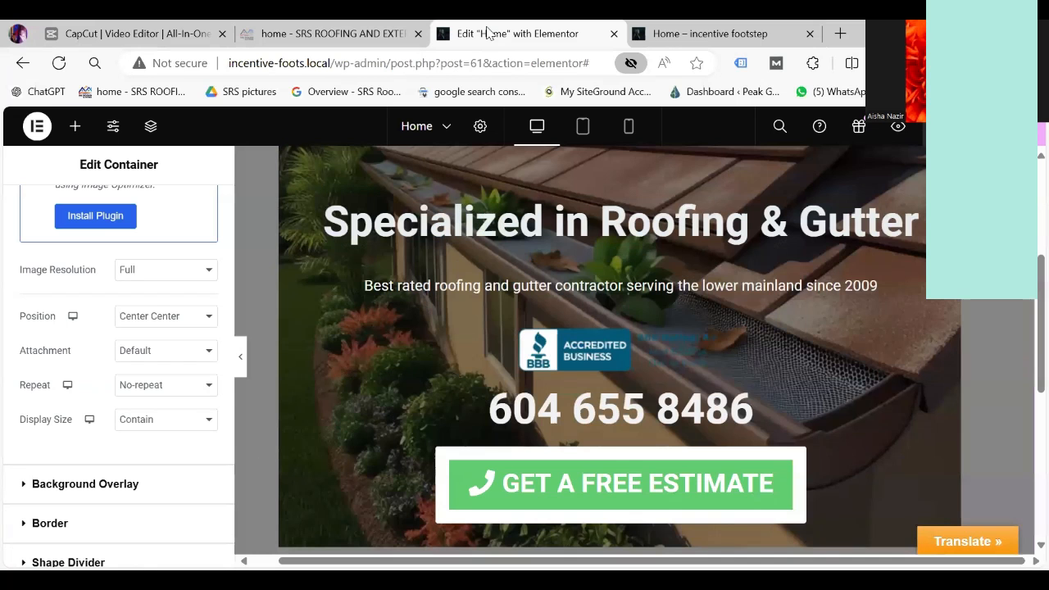
Step: Set the hero background image's display size to Custom with a width of 100% and open the page preview
{"action": "left_click", "coordinate": [209, 420]}
{"action": "key", "text": "Escape"}
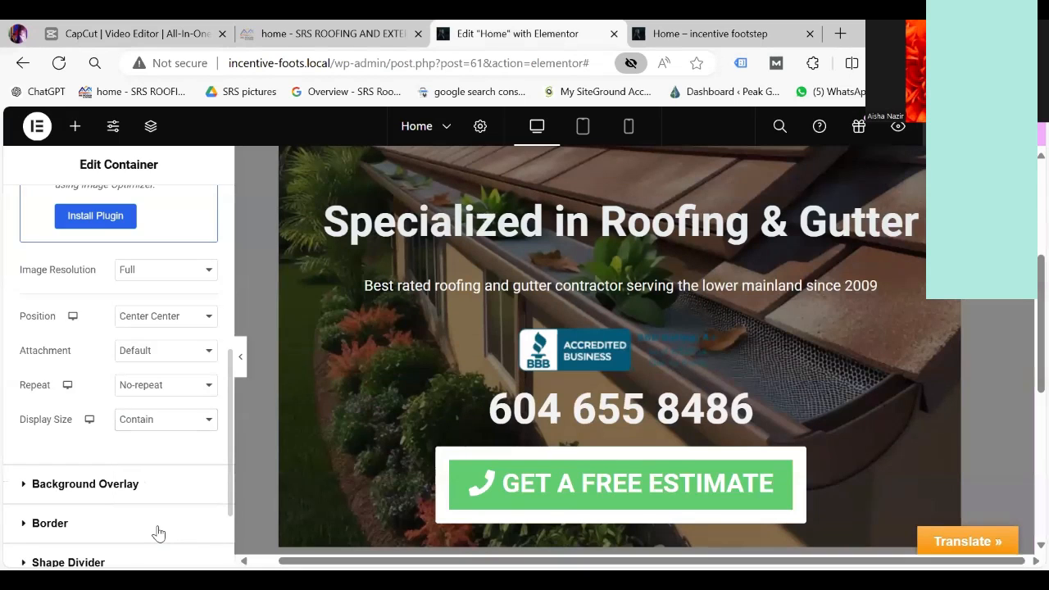
{"action": "key", "text": "Down"}
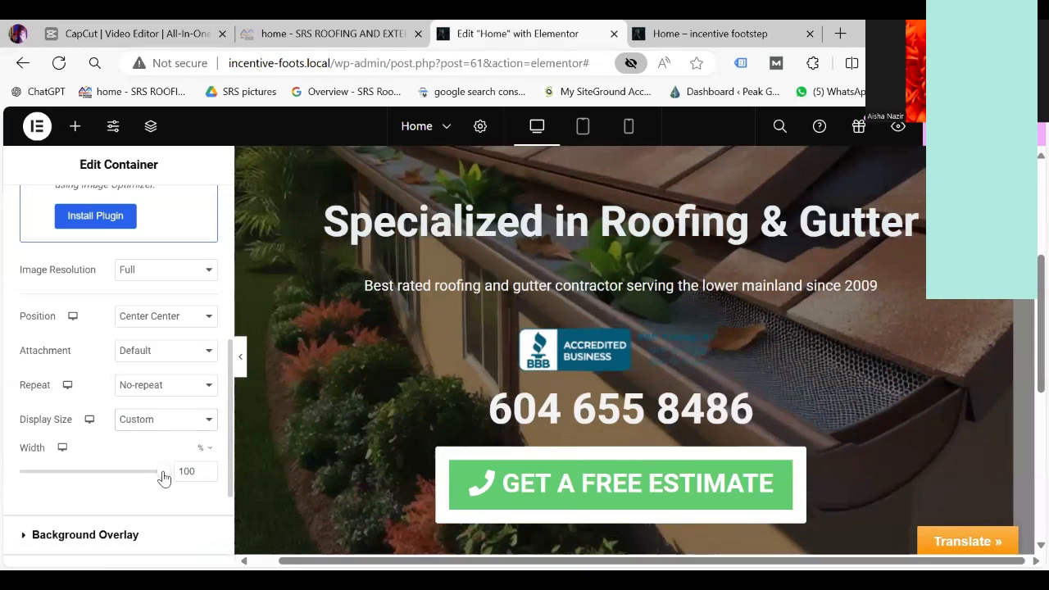
{"action": "left_click_drag", "start_coordinate": [163, 479], "coordinate": [183, 470]}
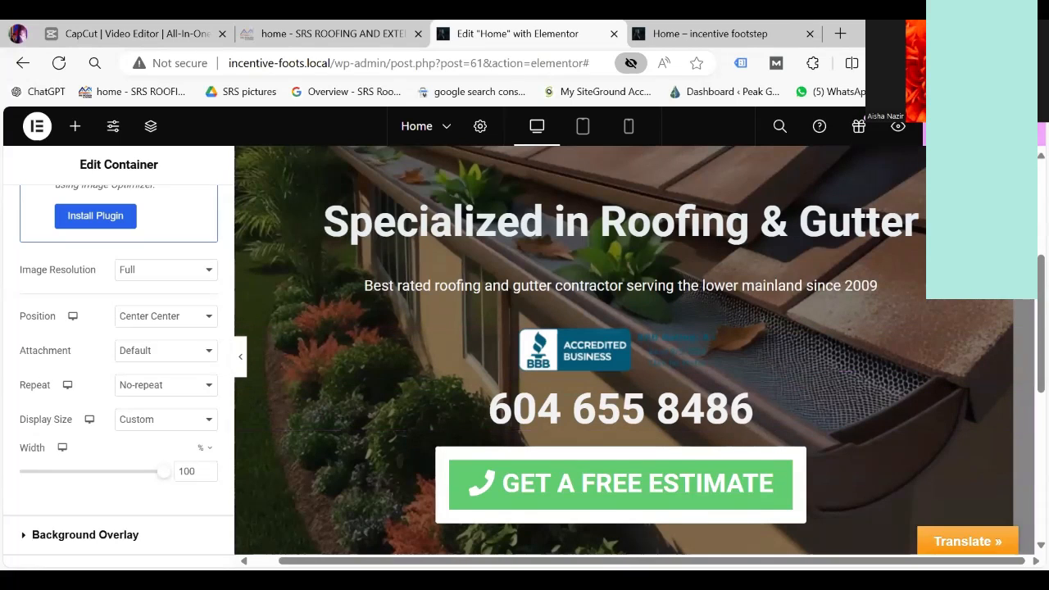
{"action": "left_click", "coordinate": [743, 33]}
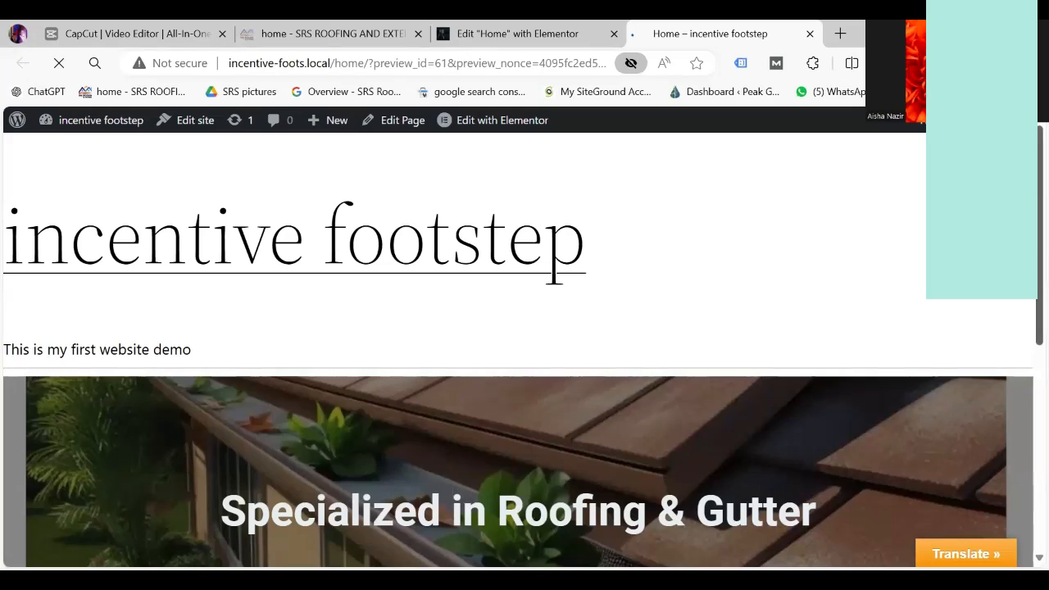
Step: Examine the hero section's background fit from top to bottom in the page preview and compare it with the reference roofing website
{"action": "scroll", "coordinate": [1024, 302], "scroll_direction": "down", "scroll_amount": 5}
{"action": "scroll", "coordinate": [1024, 492], "scroll_direction": "down", "scroll_amount": 2}
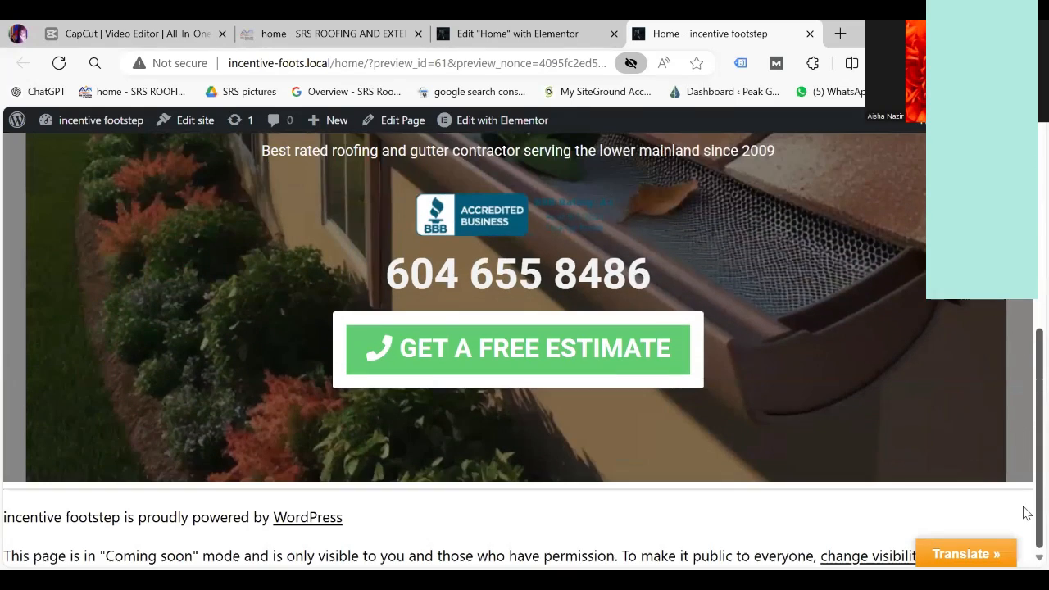
{"action": "scroll", "coordinate": [1023, 345], "scroll_direction": "up", "scroll_amount": 4}
{"action": "scroll", "coordinate": [1024, 361], "scroll_direction": "down", "scroll_amount": 2}
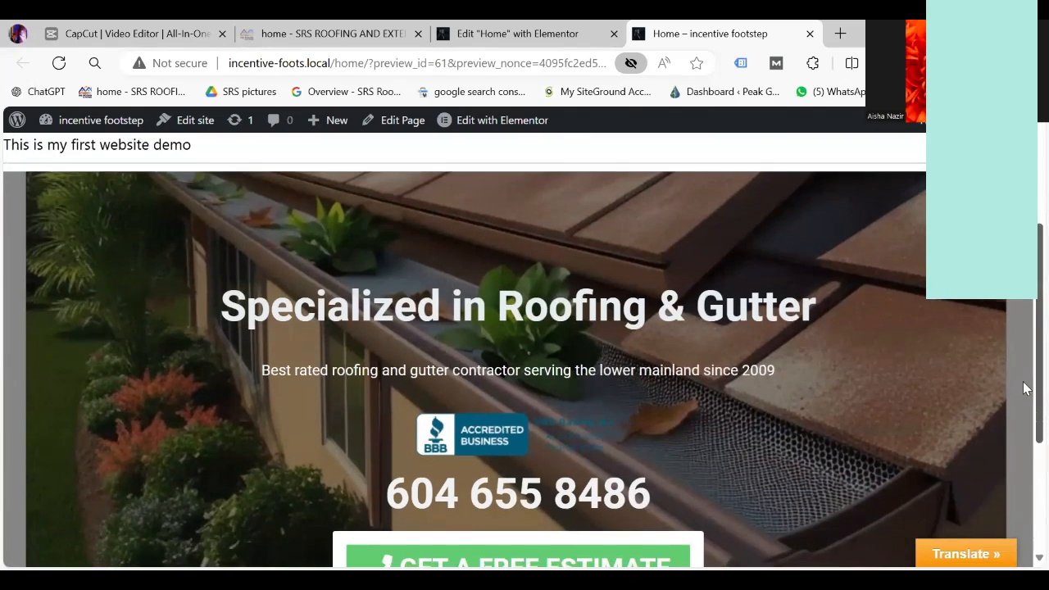
{"action": "scroll", "coordinate": [1024, 377], "scroll_direction": "up", "scroll_amount": 1}
{"action": "scroll", "coordinate": [1023, 377], "scroll_direction": "down", "scroll_amount": 2}
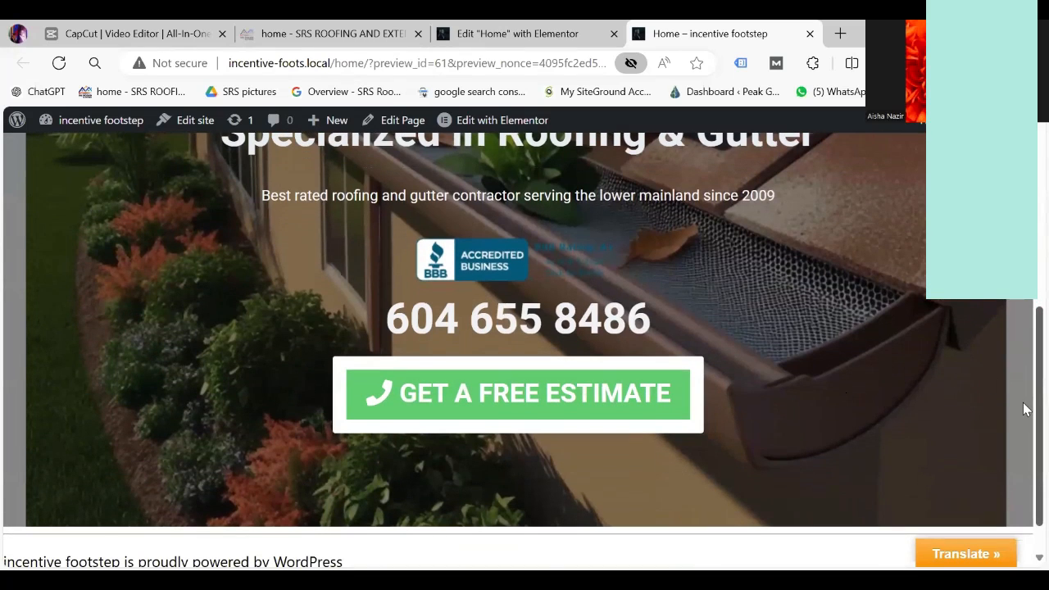
{"action": "scroll", "coordinate": [1024, 393], "scroll_direction": "up", "scroll_amount": 4}
{"action": "scroll", "coordinate": [1024, 379], "scroll_direction": "down", "scroll_amount": 3}
{"action": "scroll", "coordinate": [1024, 361], "scroll_direction": "up", "scroll_amount": 2}
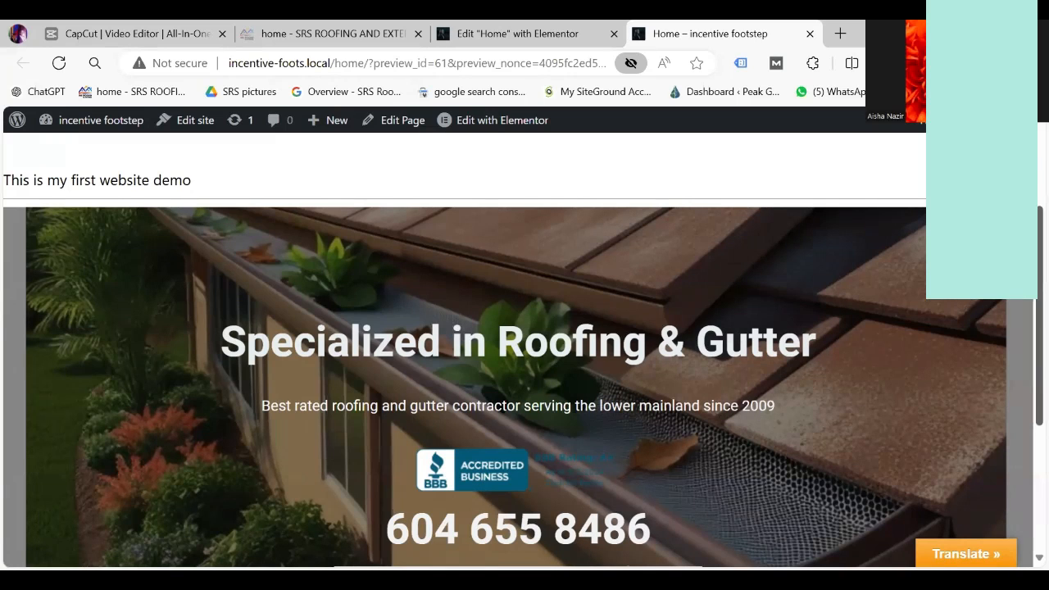
{"action": "scroll", "coordinate": [1024, 352], "scroll_direction": "down", "scroll_amount": 3}
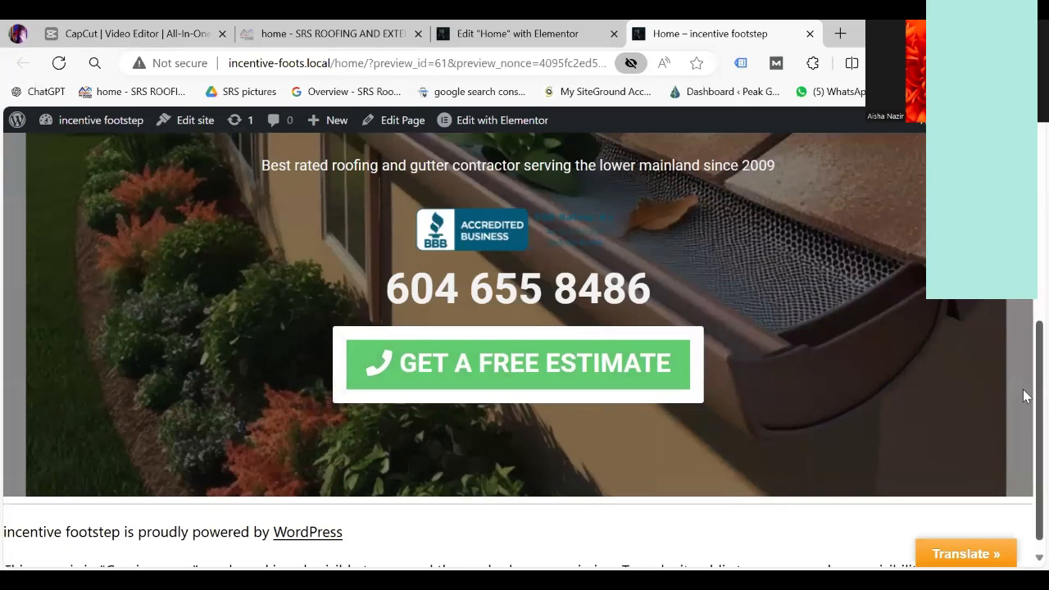
{"action": "scroll", "coordinate": [1024, 395], "scroll_direction": "up", "scroll_amount": 4}
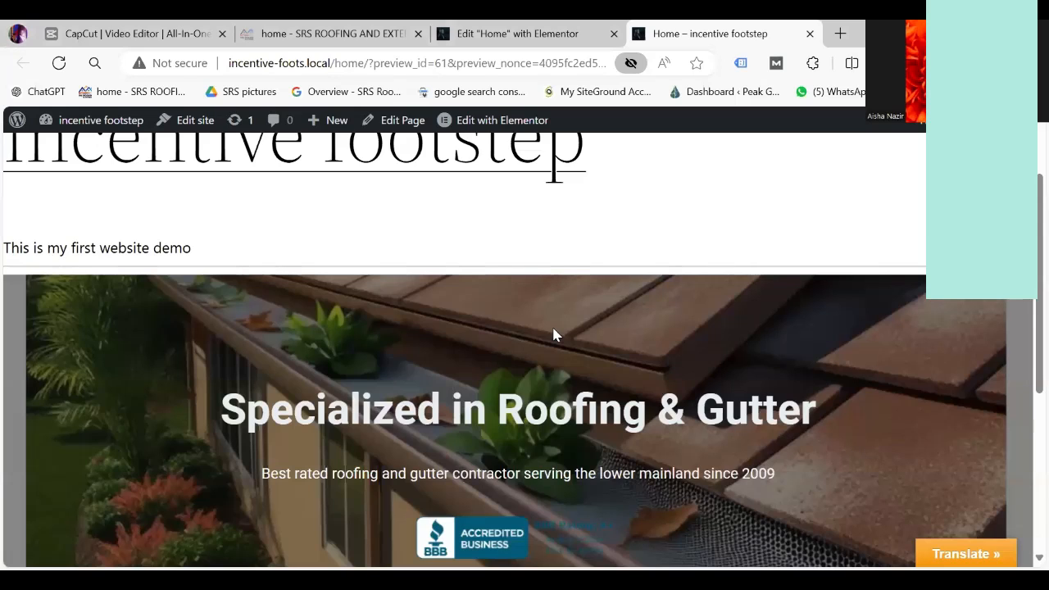
{"action": "left_click", "coordinate": [288, 39]}
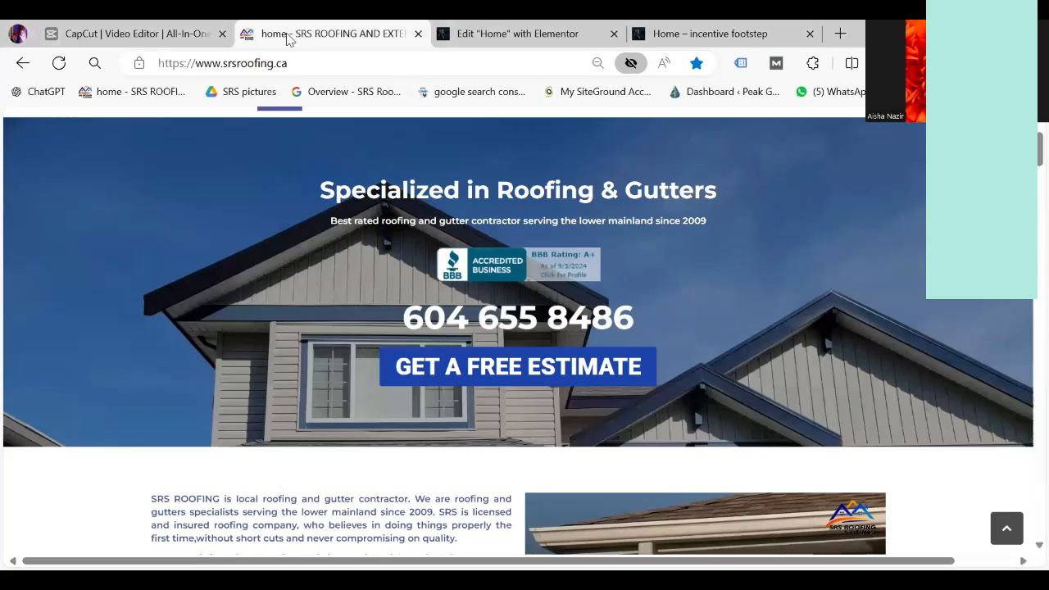
Step: Give the hero container a Classic hover background using the image best-enviroshake-shingle-roofing-in-vancouver-2024.jpg from the media library
{"action": "left_click", "coordinate": [464, 41]}
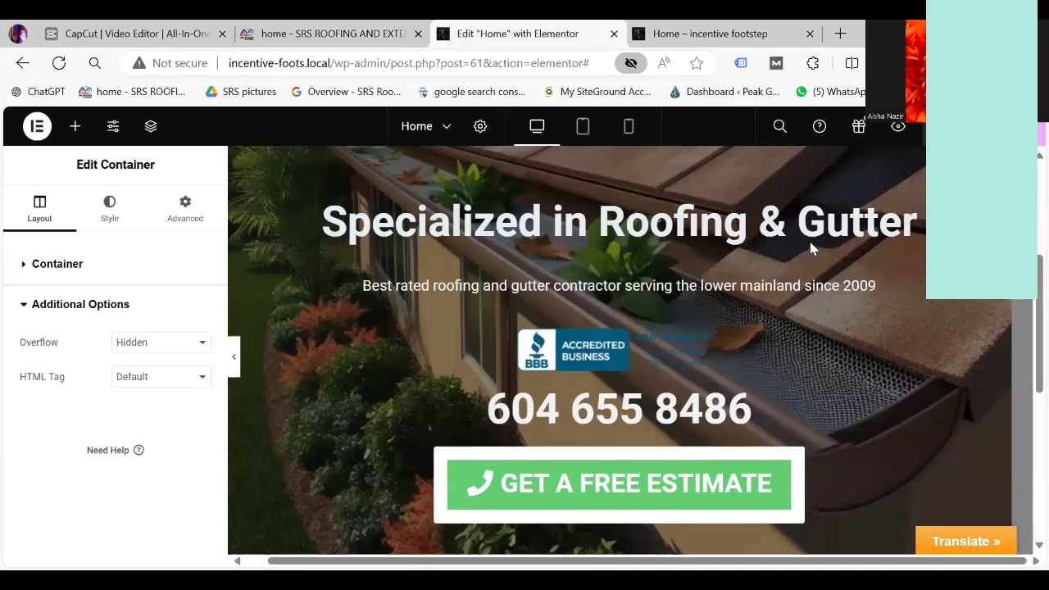
{"action": "scroll", "coordinate": [1023, 327], "scroll_direction": "up", "scroll_amount": 3}
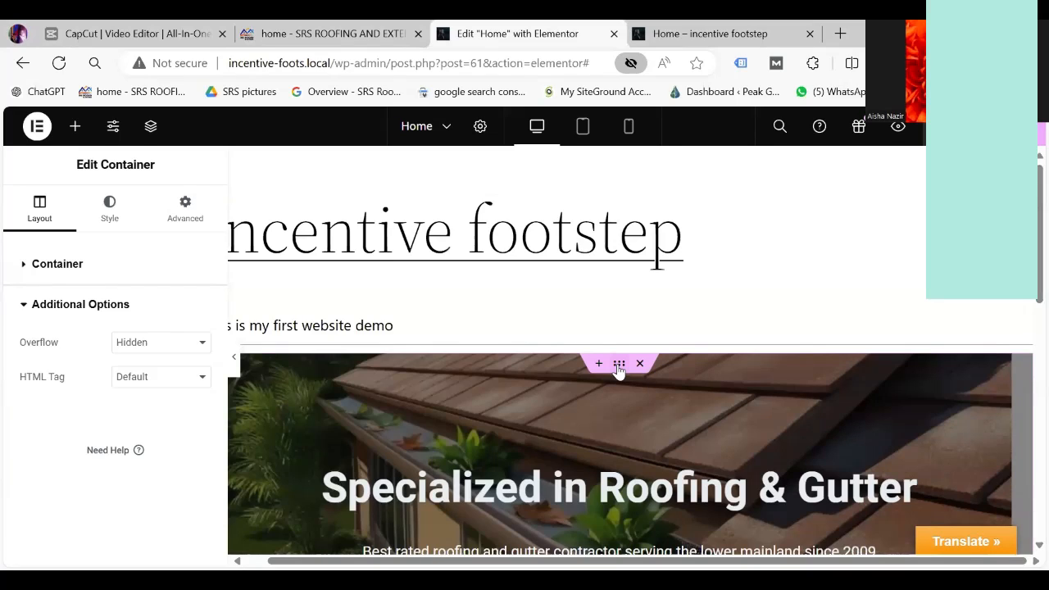
{"action": "left_click", "coordinate": [107, 215]}
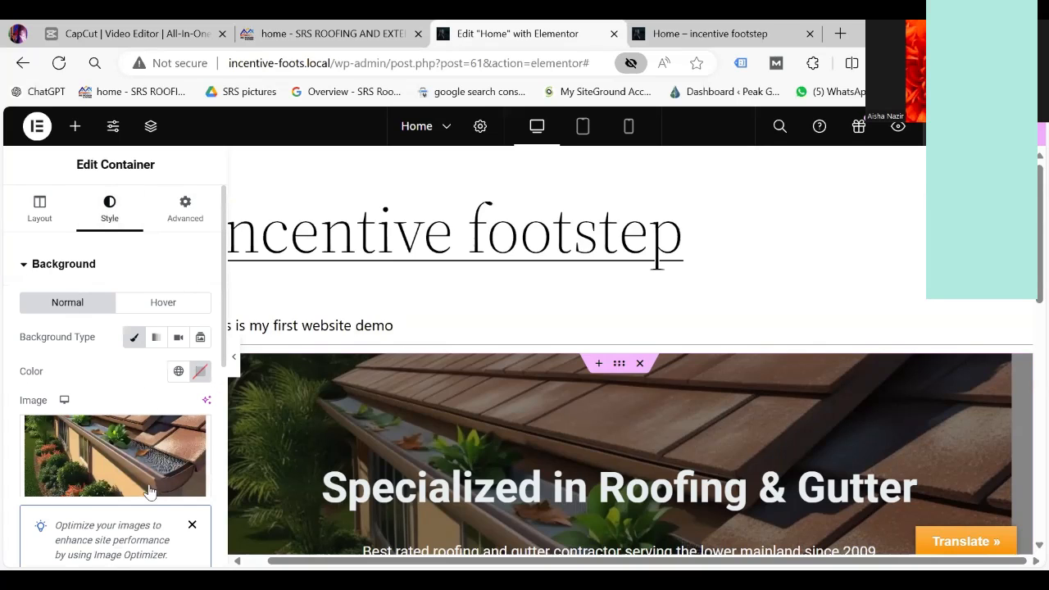
{"action": "left_click", "coordinate": [175, 305]}
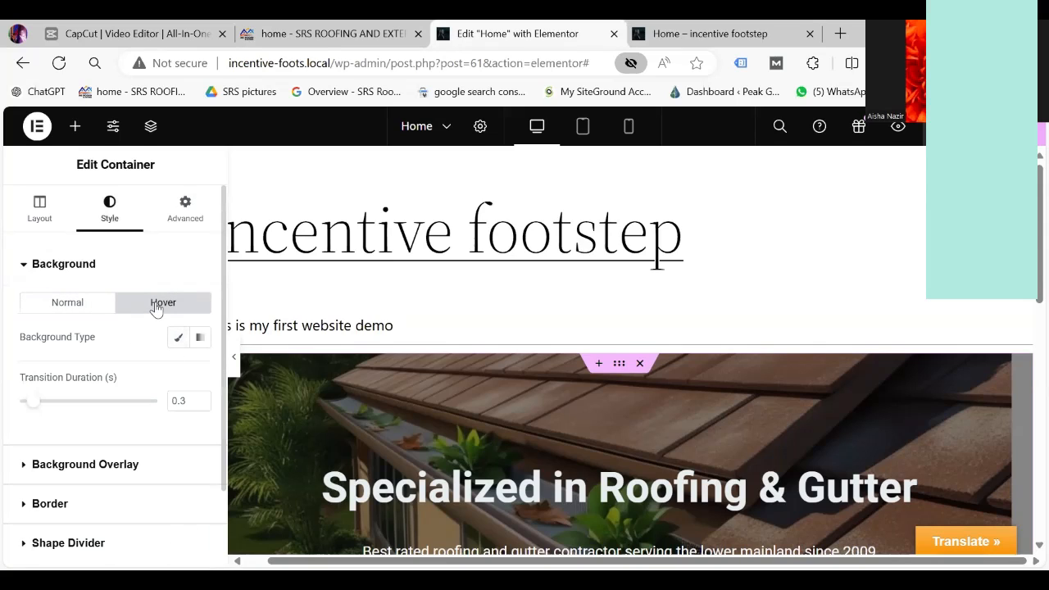
{"action": "left_click", "coordinate": [177, 340]}
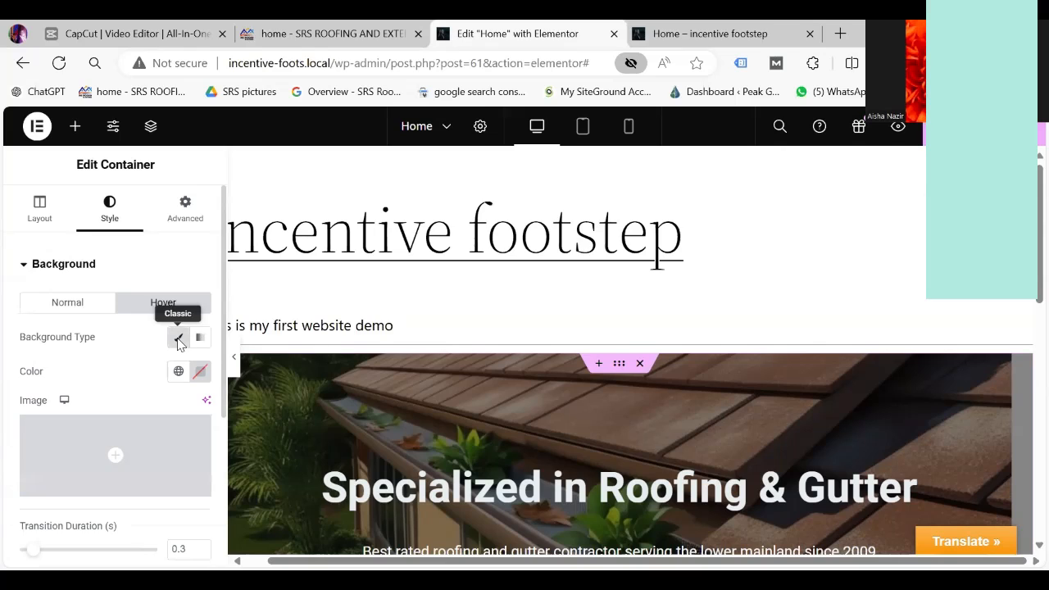
{"action": "left_click", "coordinate": [132, 453]}
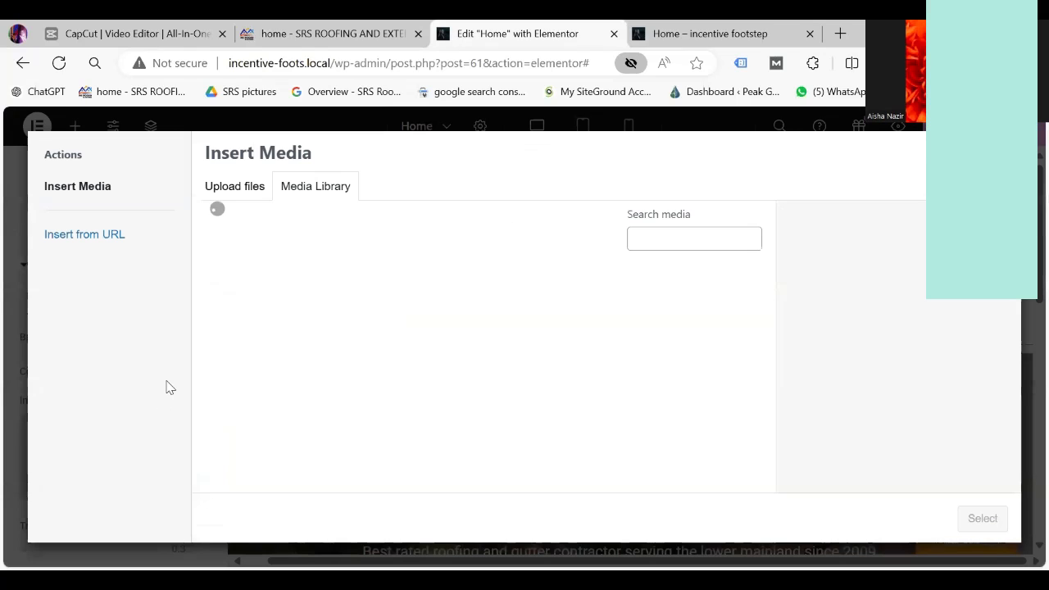
{"action": "left_click", "coordinate": [484, 326]}
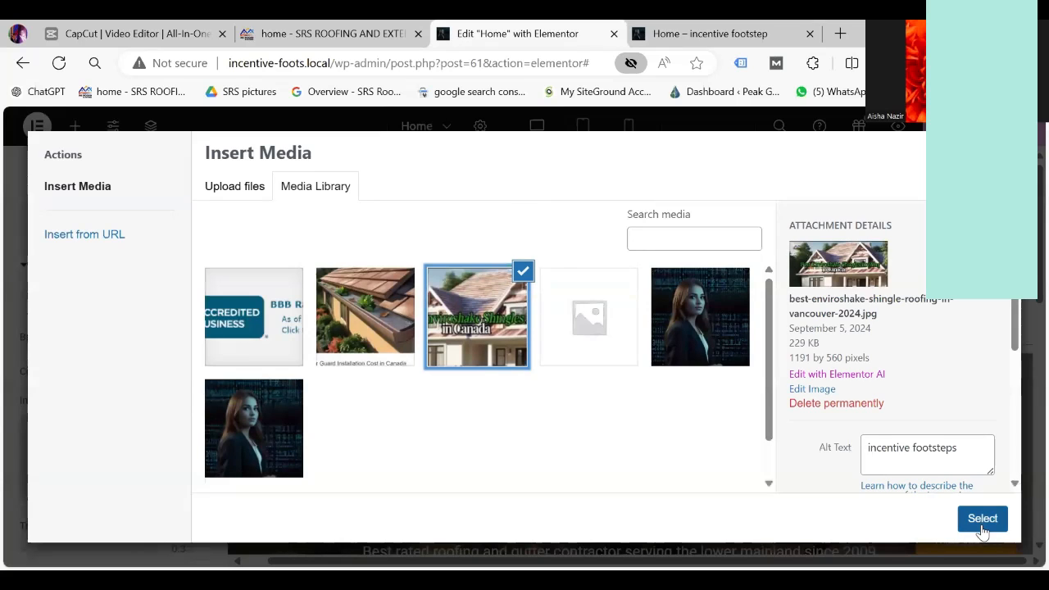
{"action": "left_click", "coordinate": [981, 519]}
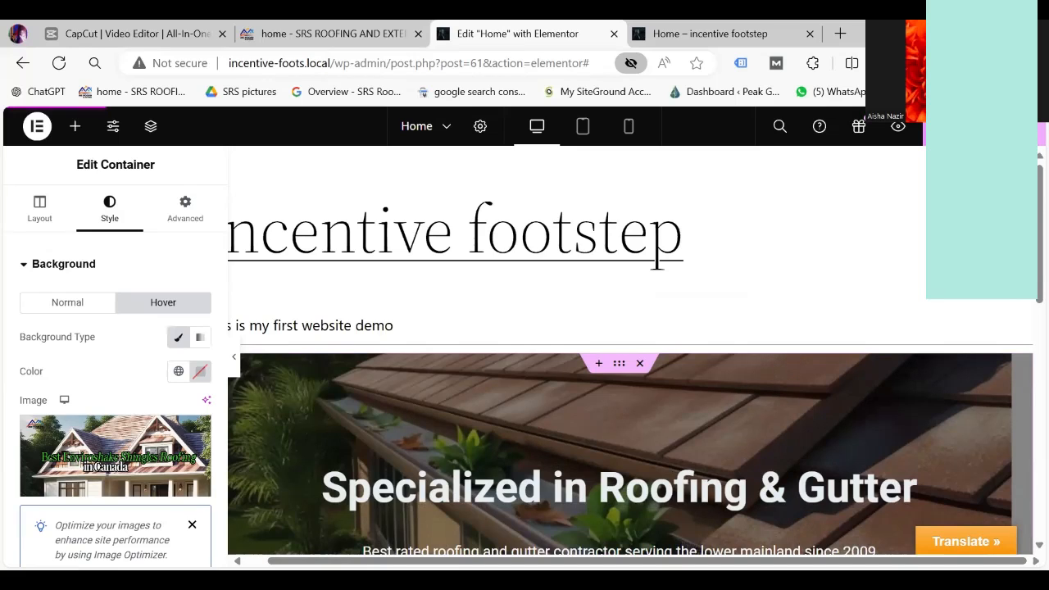
Step: Check the hero section's hover background change in the page preview and compare the section with the reference roofing website
{"action": "left_click", "coordinate": [723, 36]}
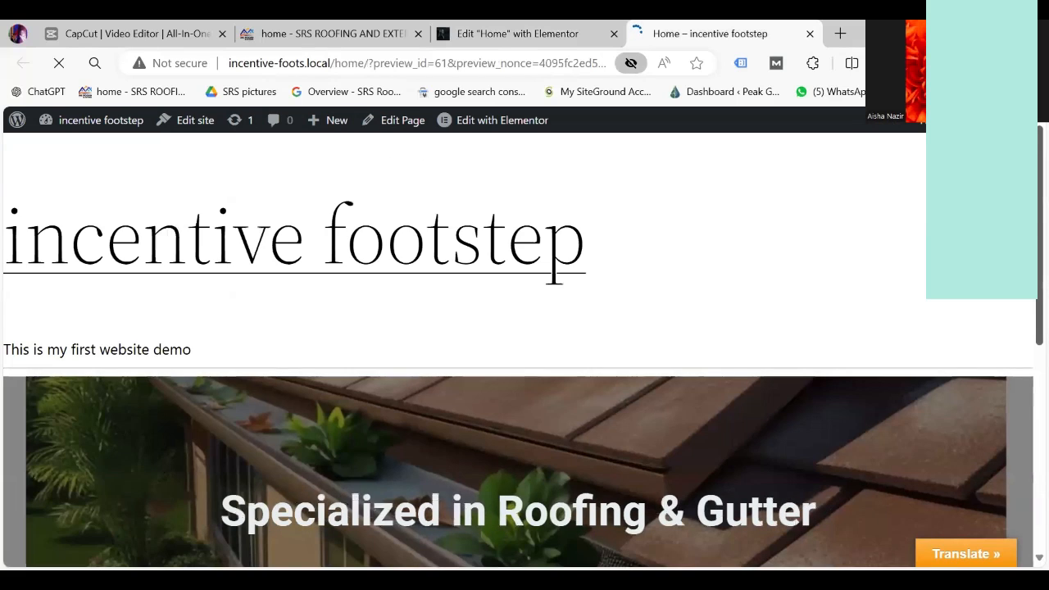
{"action": "scroll", "coordinate": [1024, 361], "scroll_direction": "down", "scroll_amount": 5}
{"action": "scroll", "coordinate": [1024, 336], "scroll_direction": "up", "scroll_amount": 2}
{"action": "scroll", "coordinate": [525, 348], "scroll_direction": "up", "scroll_amount": 1}
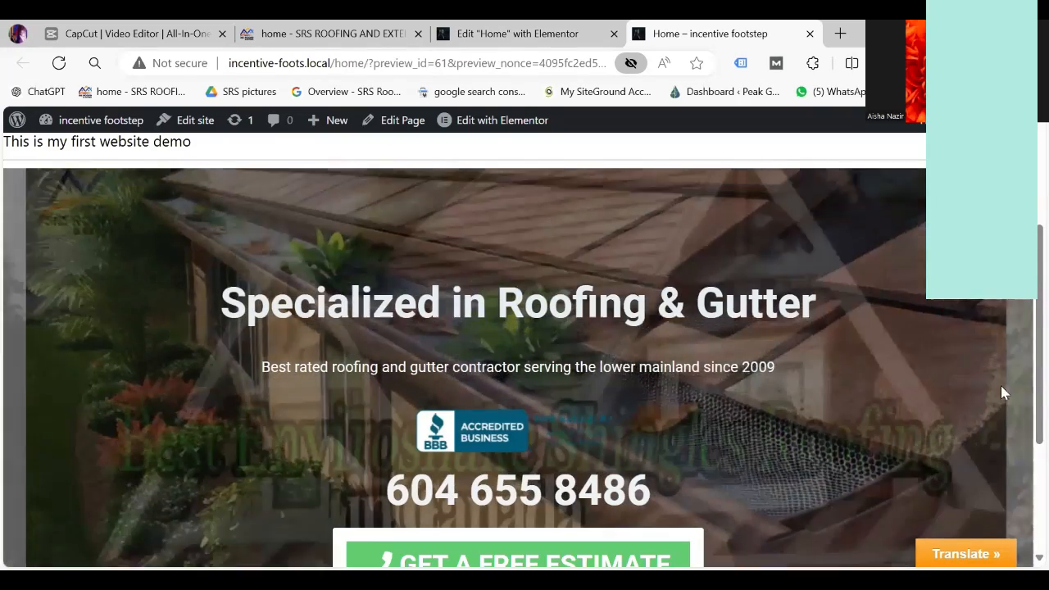
{"action": "scroll", "coordinate": [1023, 367], "scroll_direction": "down", "scroll_amount": 2}
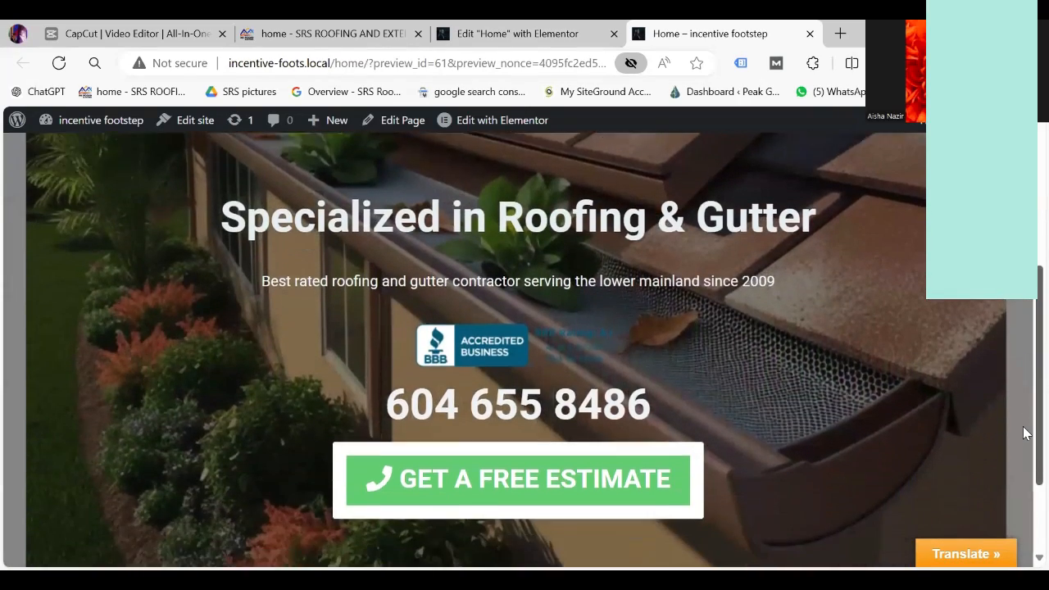
{"action": "scroll", "coordinate": [1023, 434], "scroll_direction": "up", "scroll_amount": 2}
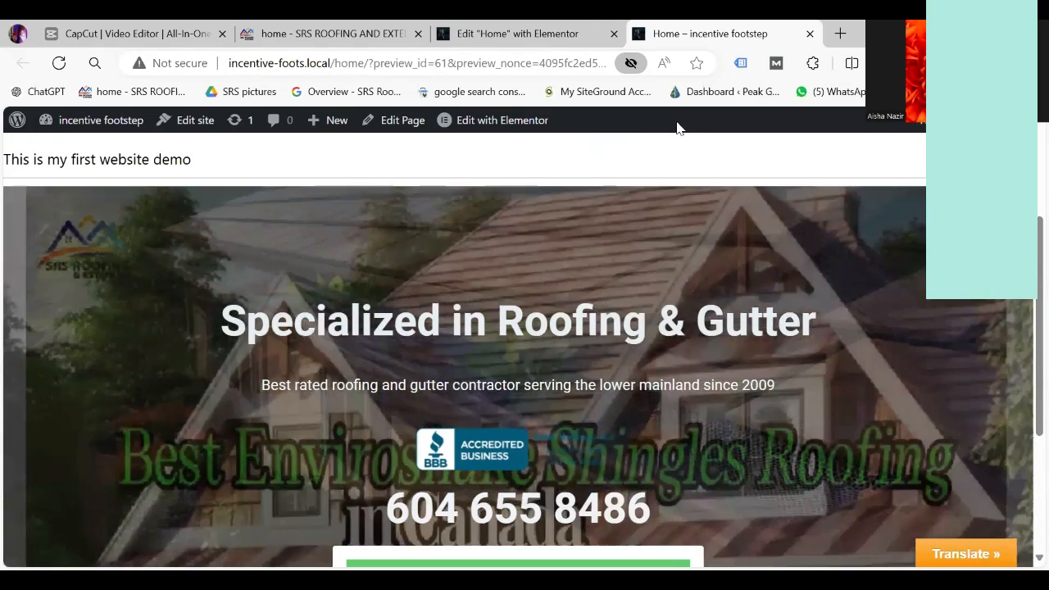
{"action": "left_click", "coordinate": [328, 34]}
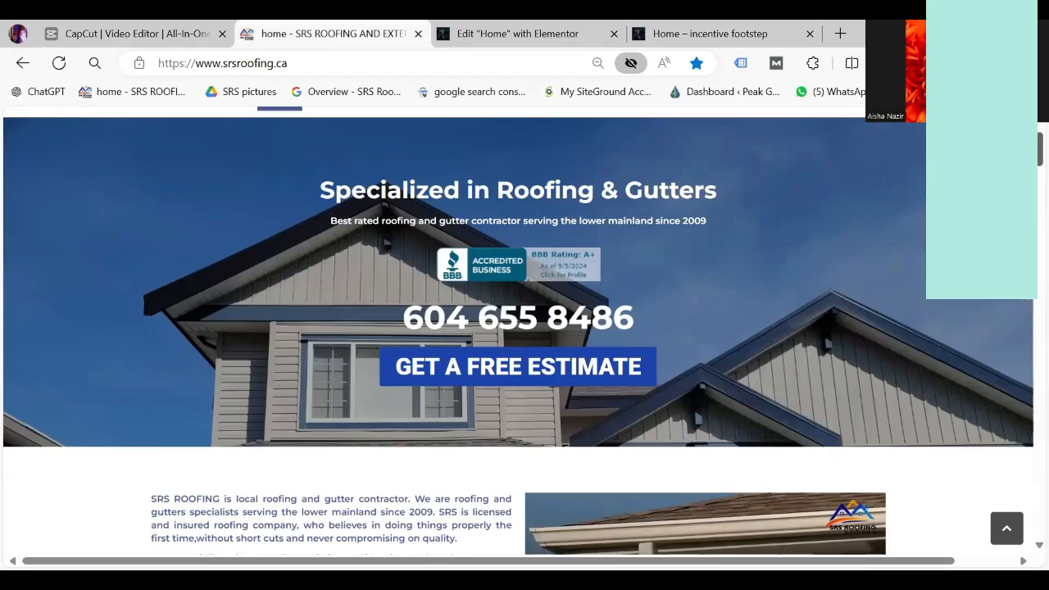
Step: Review the reference site's section under the hero and add a two-column Flexbox container below the hero on the home page
{"action": "scroll", "coordinate": [525, 328], "scroll_direction": "down", "scroll_amount": 10}
{"action": "scroll", "coordinate": [524, 328], "scroll_direction": "up", "scroll_amount": 1}
{"action": "scroll", "coordinate": [525, 328], "scroll_direction": "up", "scroll_amount": 4}
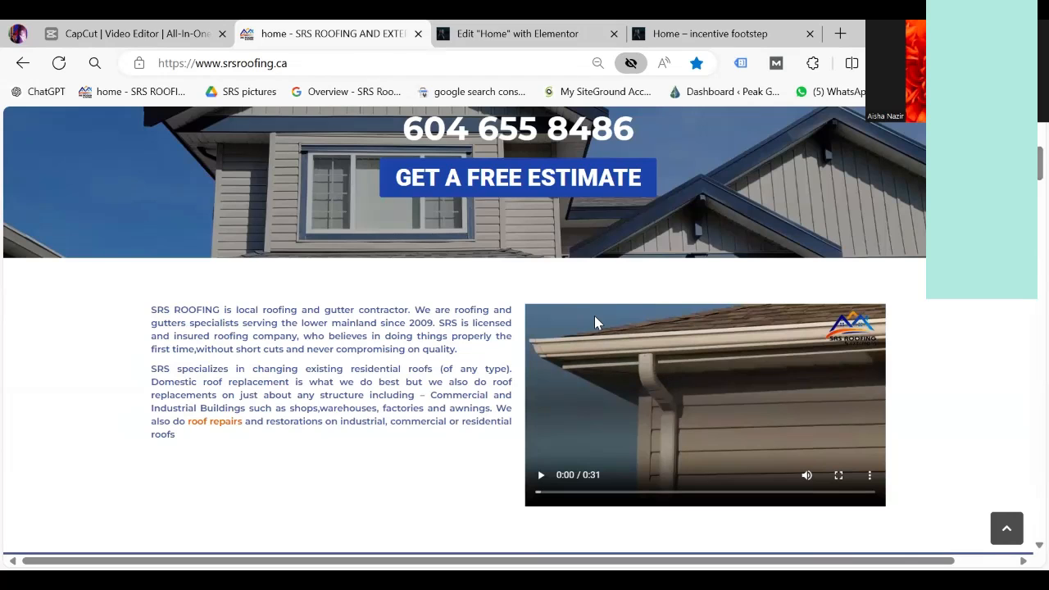
{"action": "left_click", "coordinate": [474, 36]}
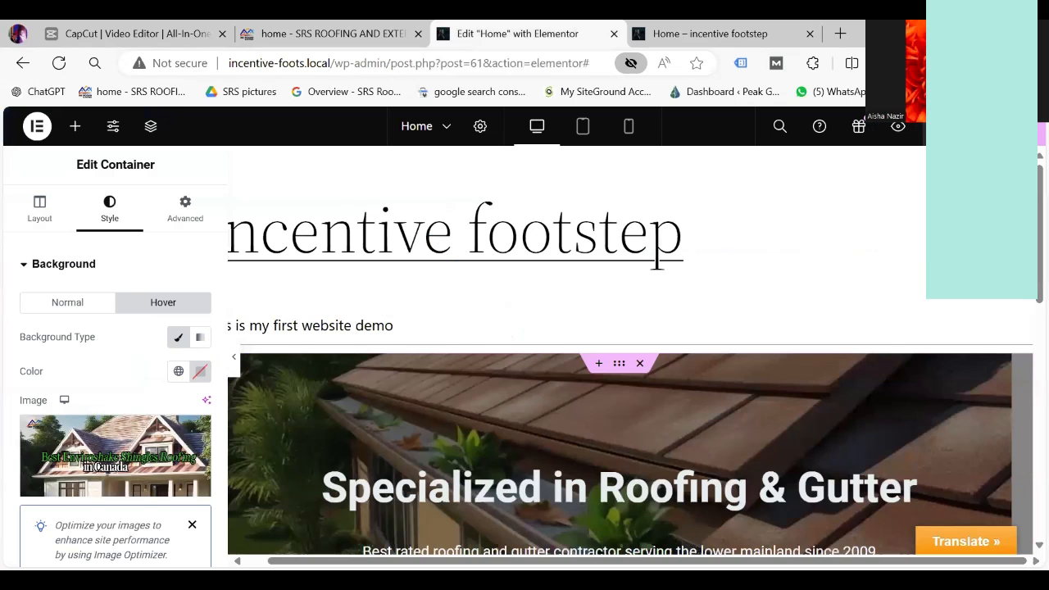
{"action": "scroll", "coordinate": [1024, 356], "scroll_direction": "down", "scroll_amount": 5}
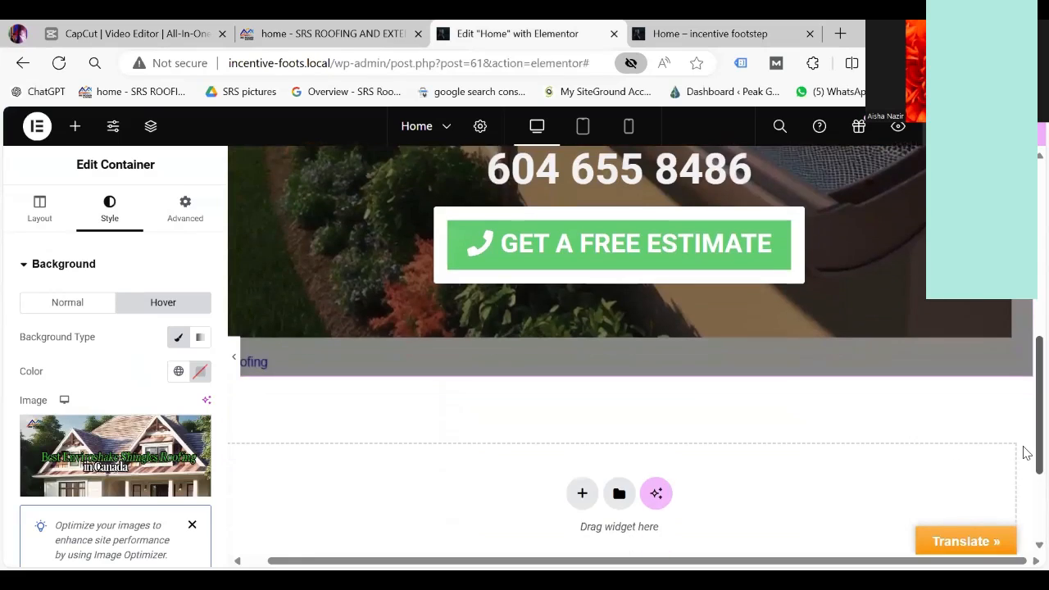
{"action": "scroll", "coordinate": [1024, 453], "scroll_direction": "down", "scroll_amount": 2}
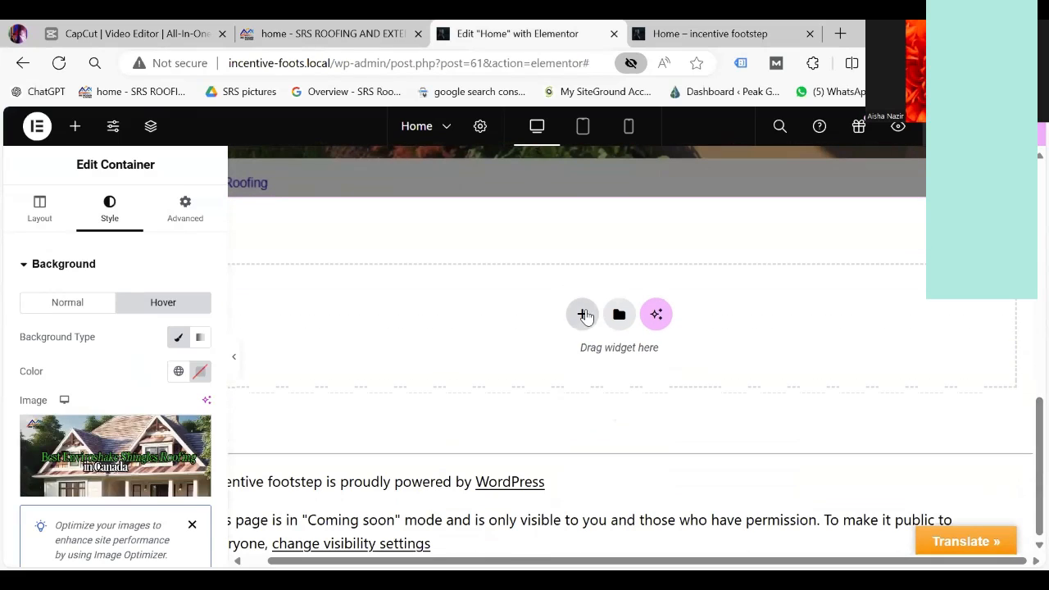
{"action": "left_click", "coordinate": [585, 315]}
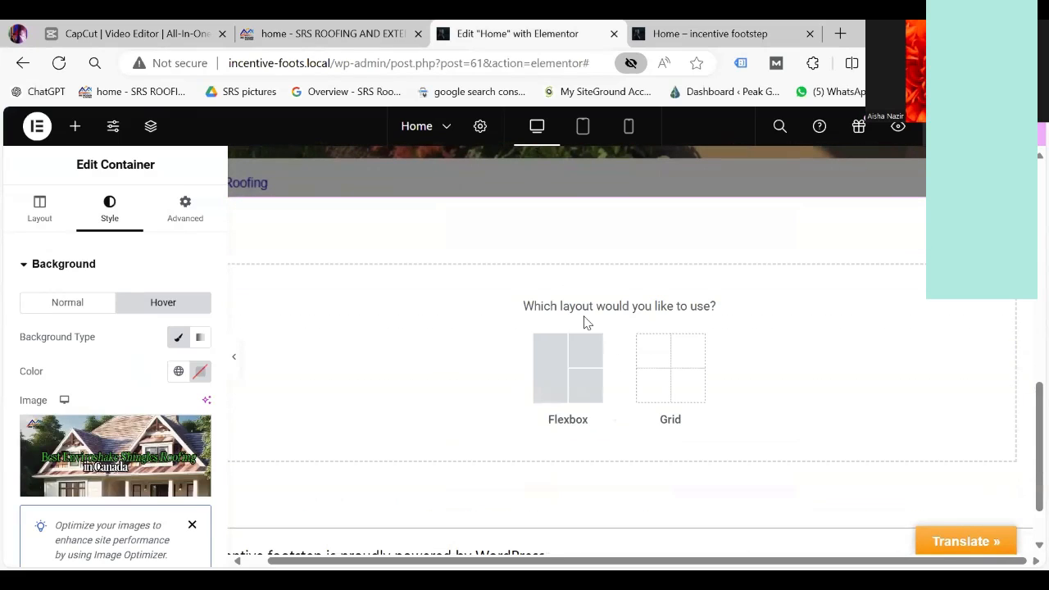
{"action": "left_click", "coordinate": [570, 370]}
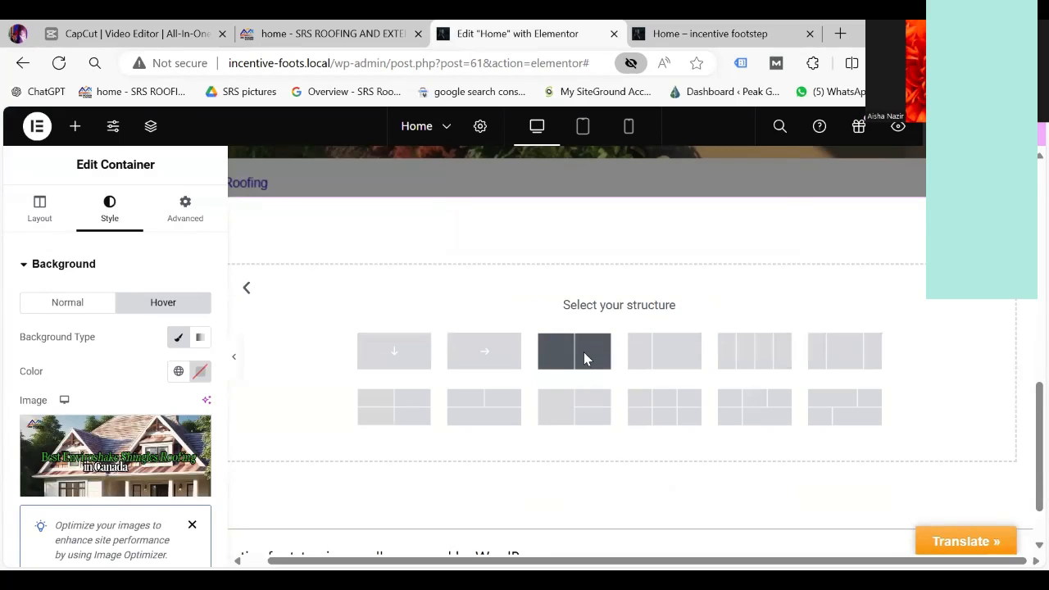
{"action": "left_click", "coordinate": [584, 357]}
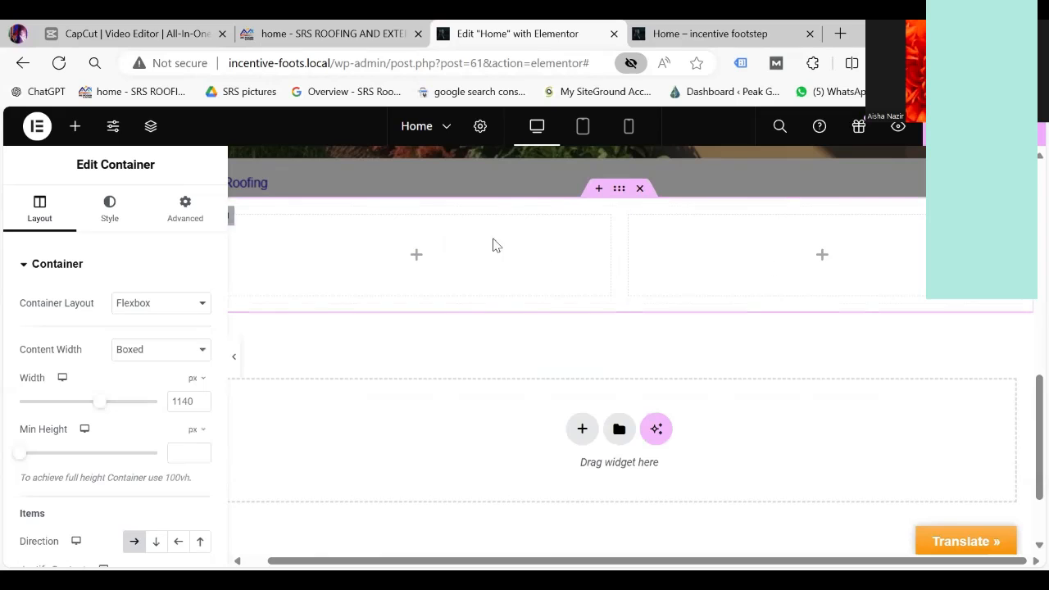
Step: Copy the two introductory paragraphs about SRS ROOFING beside the video on the reference roofing website
{"action": "left_click", "coordinate": [351, 36]}
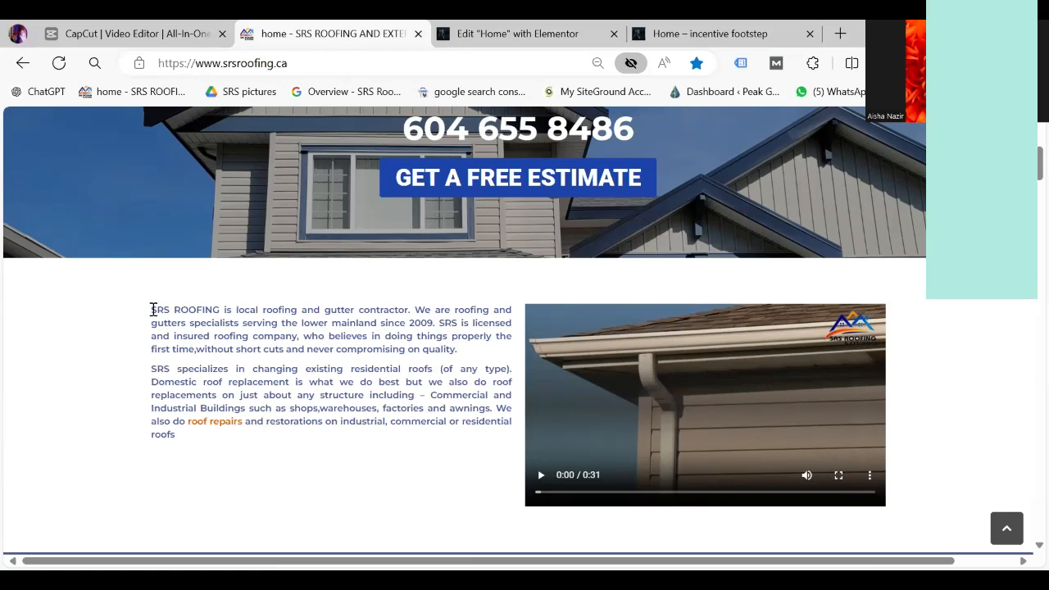
{"action": "left_click_drag", "start_coordinate": [153, 309], "coordinate": [211, 442]}
{"action": "key", "text": "ctrl+c"}
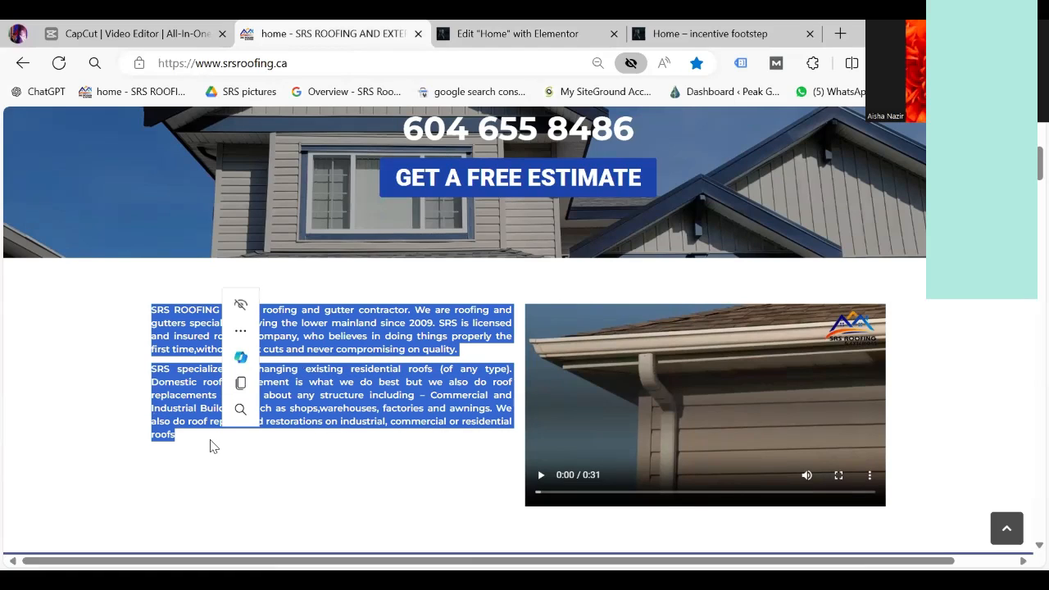
Step: Add a Text Editor widget to the new container's left column and replace its placeholder text with the copied SRS ROOFING paragraphs
{"action": "left_click", "coordinate": [534, 33]}
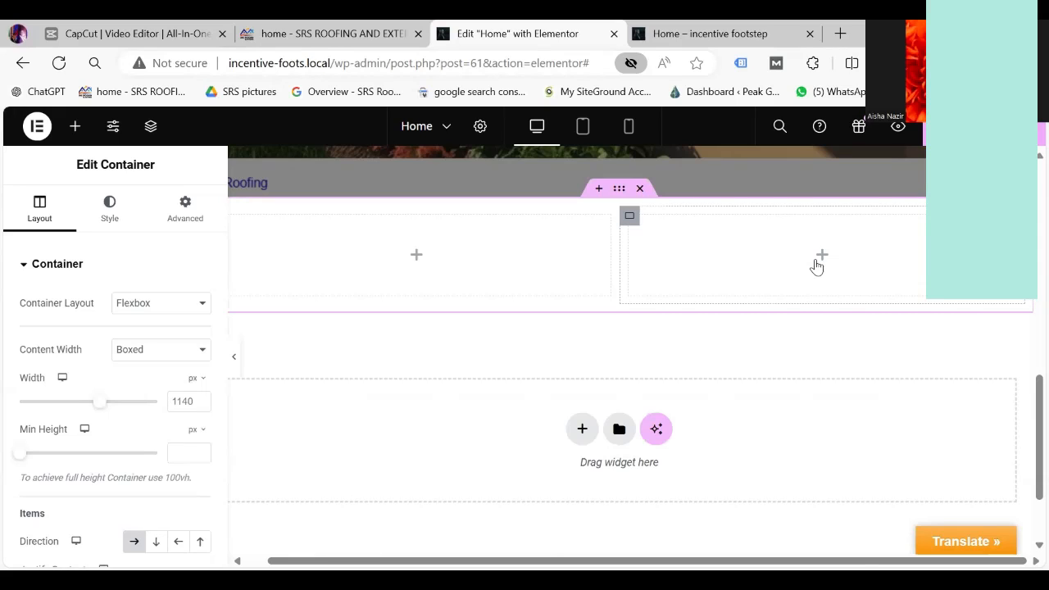
{"action": "left_click", "coordinate": [415, 260]}
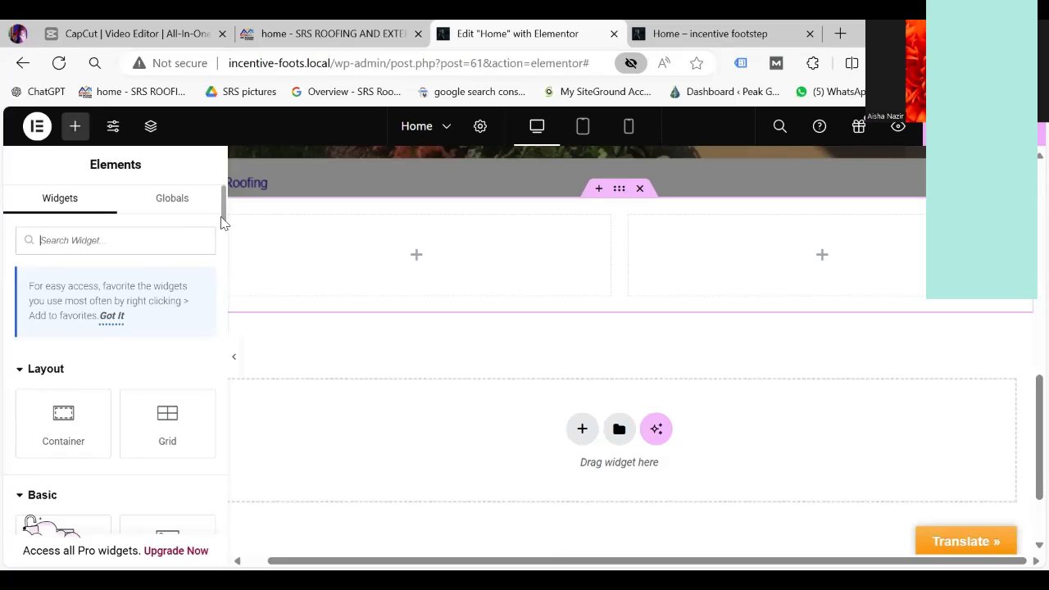
{"action": "scroll", "coordinate": [223, 220], "scroll_direction": "down", "scroll_amount": 3}
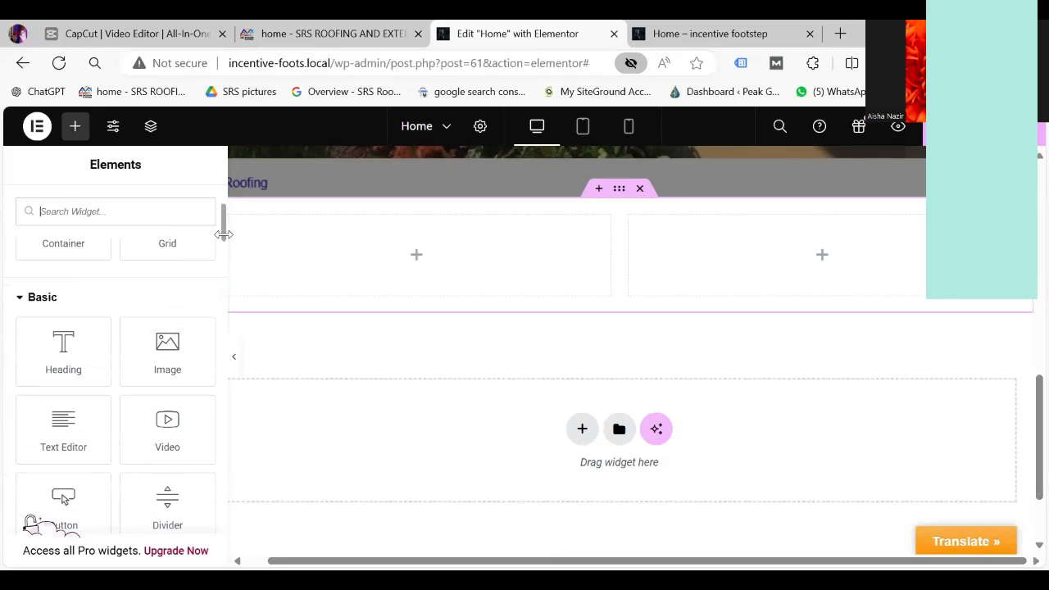
{"action": "left_click_drag", "start_coordinate": [78, 421], "coordinate": [441, 254]}
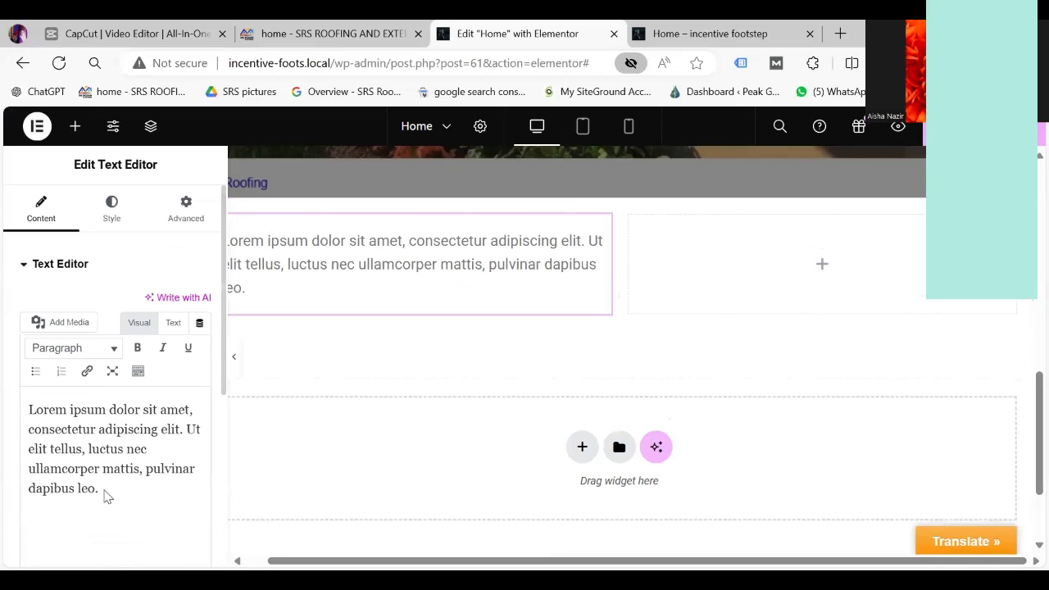
{"action": "left_click_drag", "start_coordinate": [101, 491], "coordinate": [12, 403]}
{"action": "key", "text": "ctrl+v"}
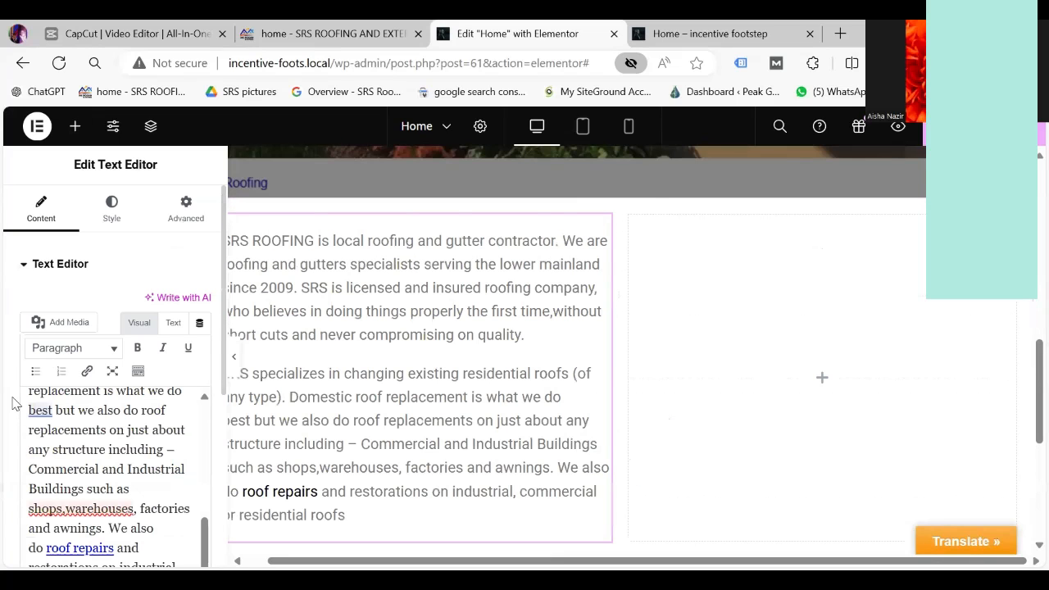
Step: Compare the paragraphs with the reference site and set the Text Editor widget's text color to the blue #2610D4
{"action": "left_click", "coordinate": [336, 34]}
{"action": "left_click", "coordinate": [313, 450]}
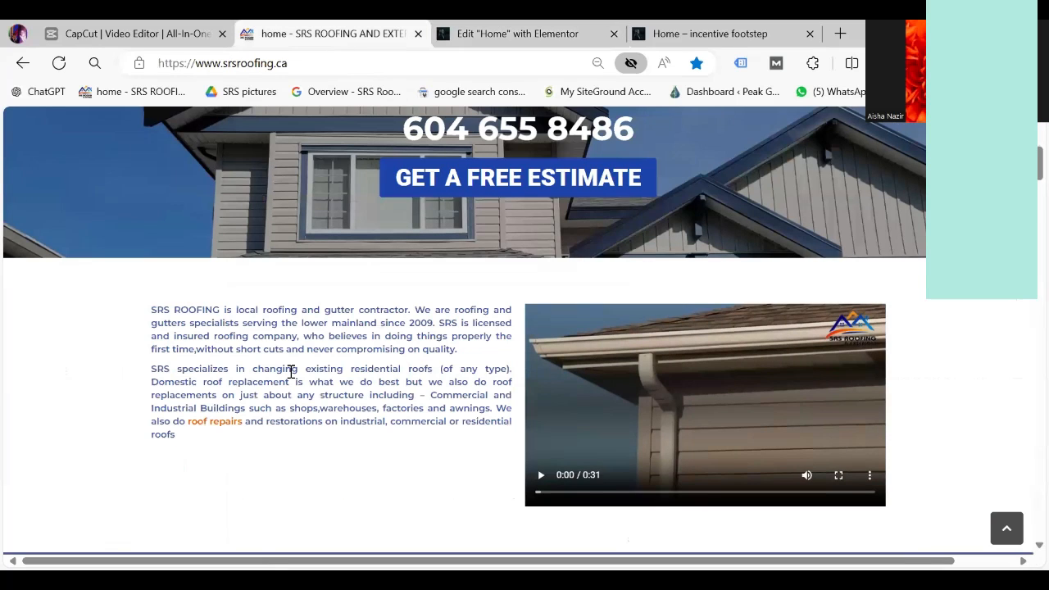
{"action": "left_click", "coordinate": [525, 34]}
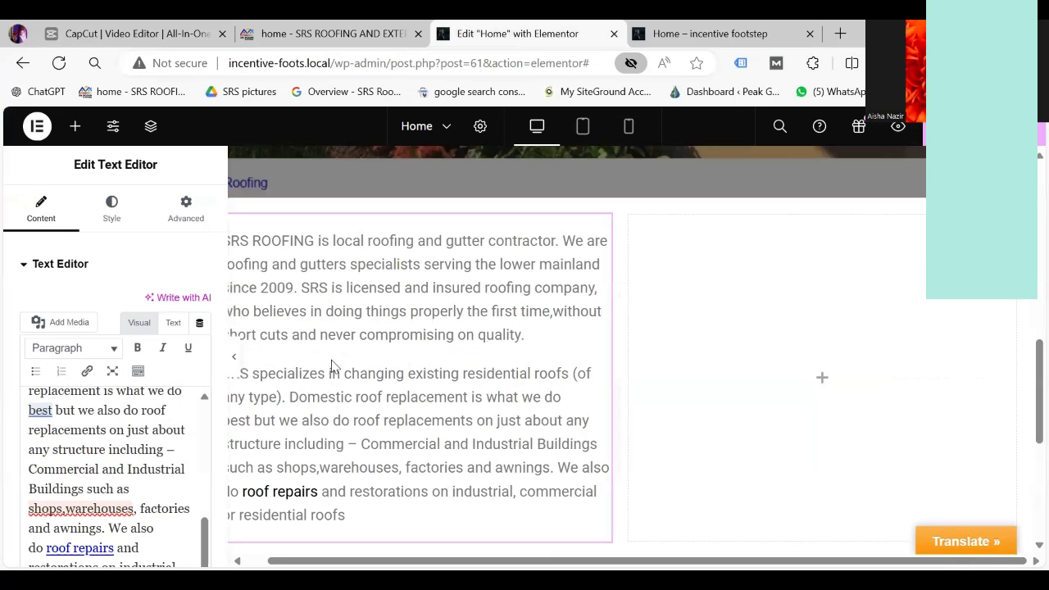
{"action": "left_click", "coordinate": [107, 212]}
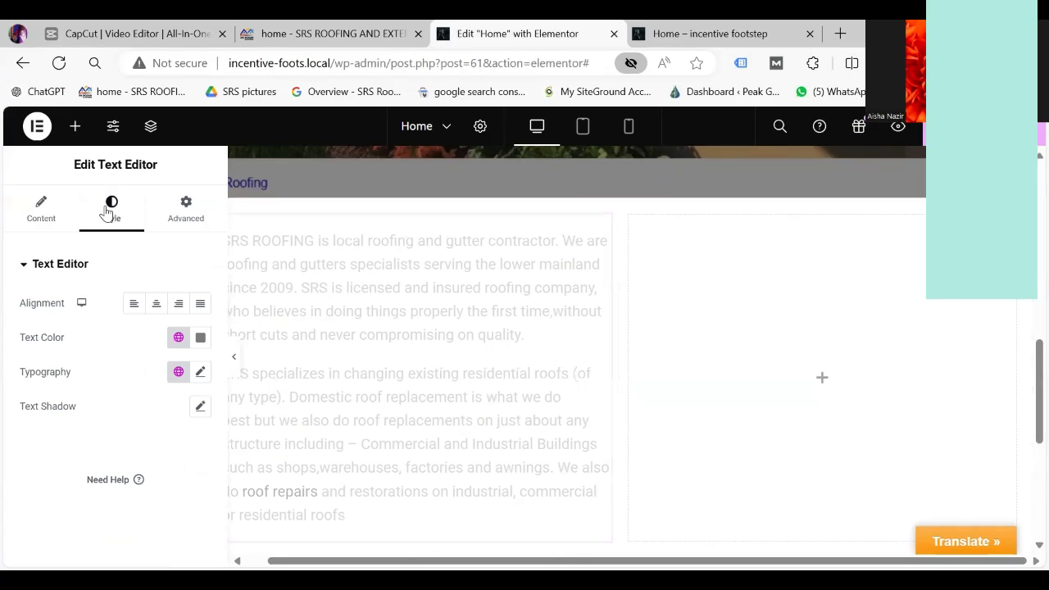
{"action": "left_click", "coordinate": [201, 337]}
{"action": "left_click", "coordinate": [354, 399]}
{"action": "left_click_drag", "start_coordinate": [353, 399], "coordinate": [363, 401]}
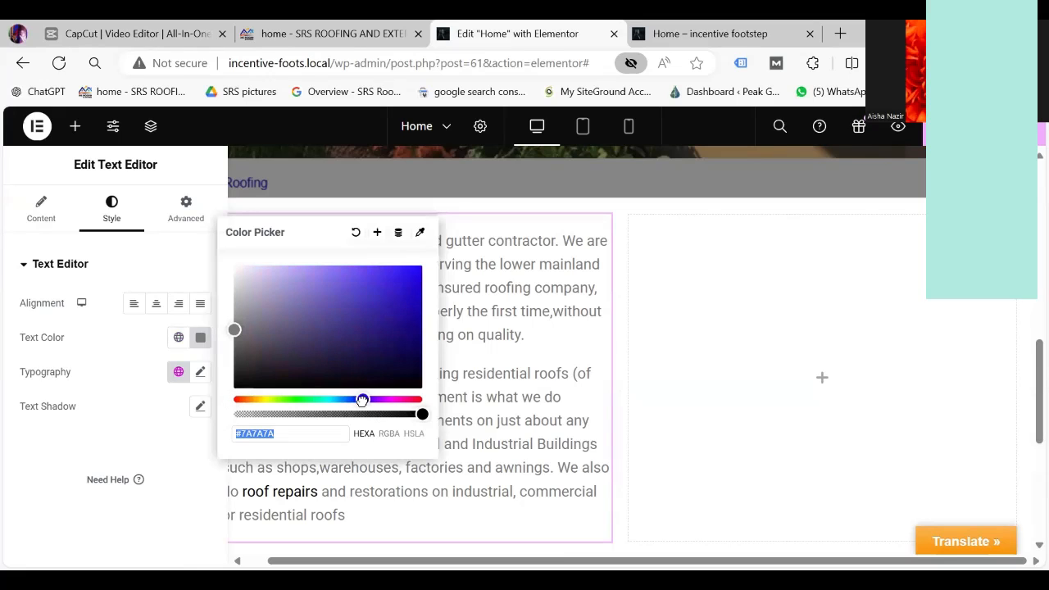
{"action": "left_click", "coordinate": [406, 284]}
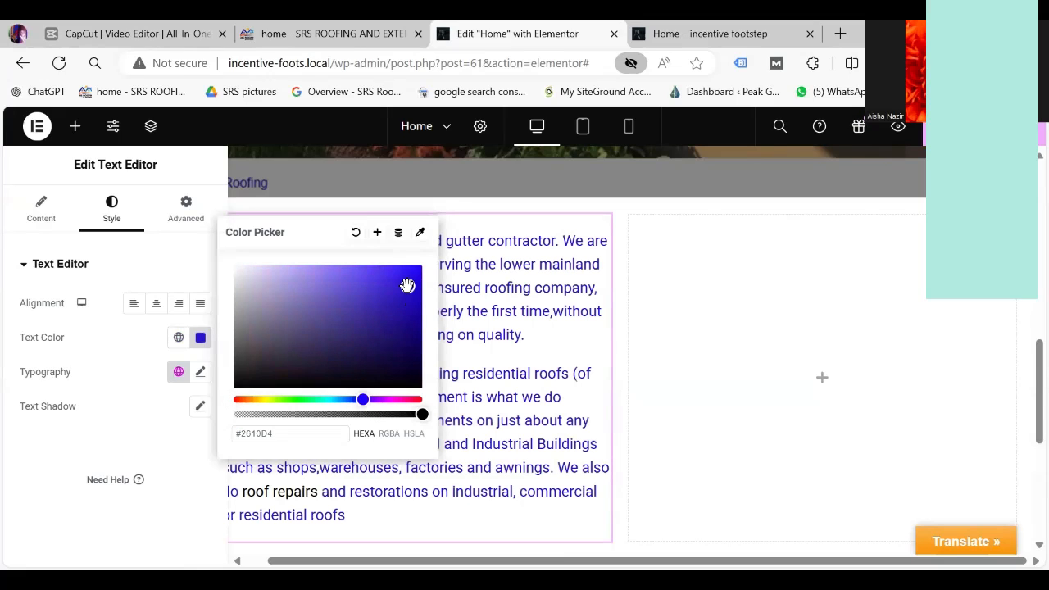
{"action": "scroll", "coordinate": [1027, 489], "scroll_direction": "down", "scroll_amount": 4}
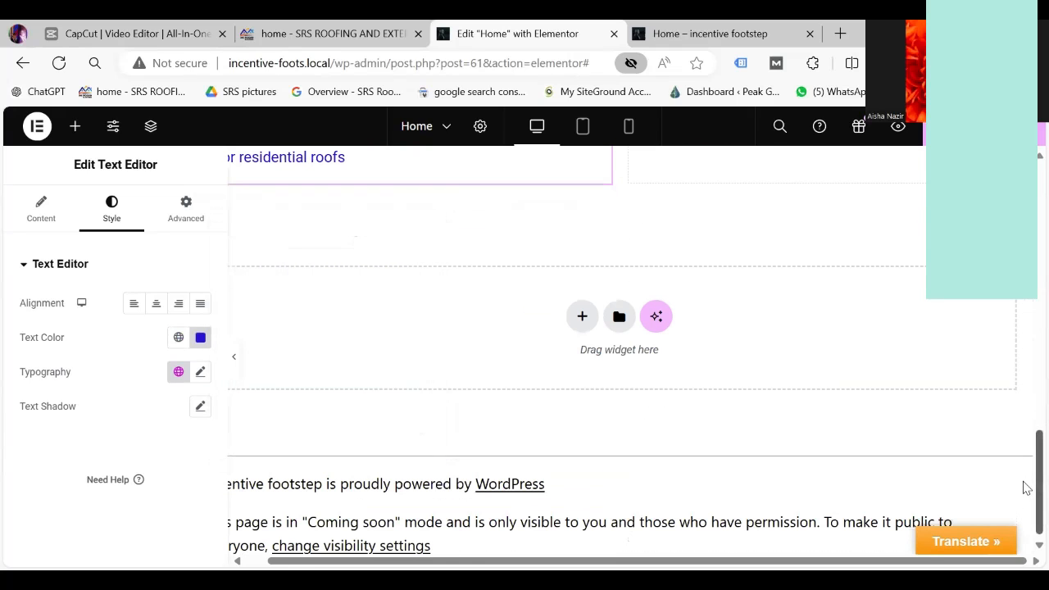
{"action": "scroll", "coordinate": [1024, 477], "scroll_direction": "up", "scroll_amount": 6}
{"action": "scroll", "coordinate": [1024, 363], "scroll_direction": "down", "scroll_amount": 1}
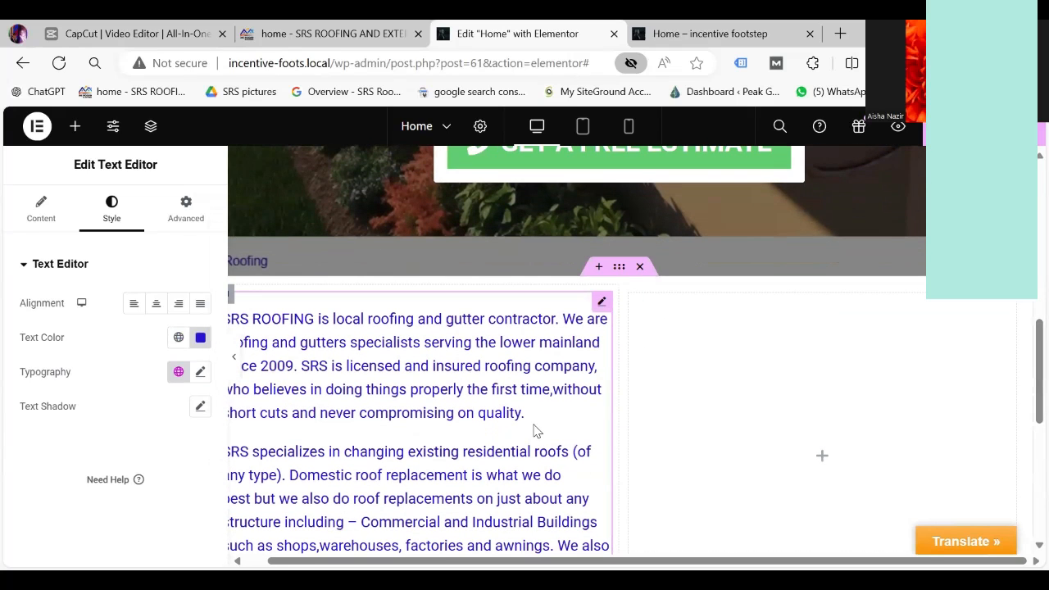
Step: Inspect the reference roofing website with the developer tools and select the first SRS ROOFING paragraph as the element
{"action": "left_click", "coordinate": [329, 33]}
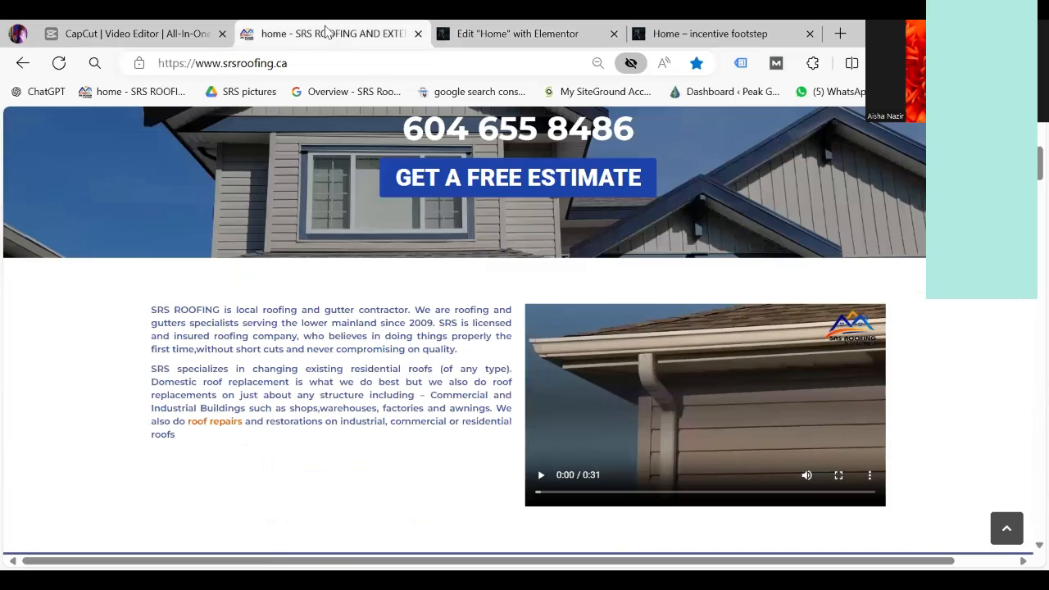
{"action": "right_click", "coordinate": [353, 365]}
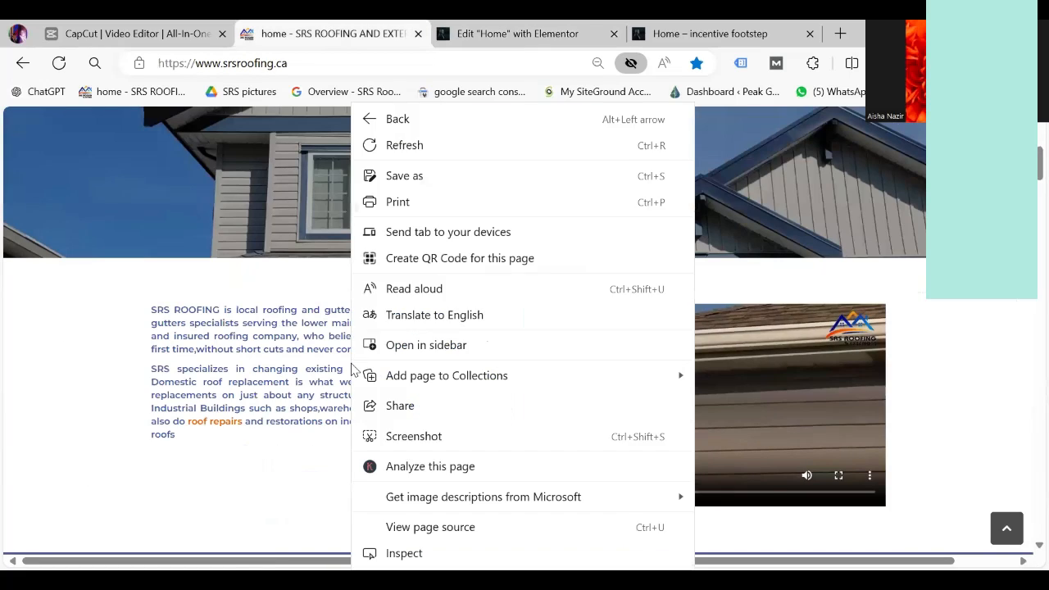
{"action": "left_click", "coordinate": [405, 552]}
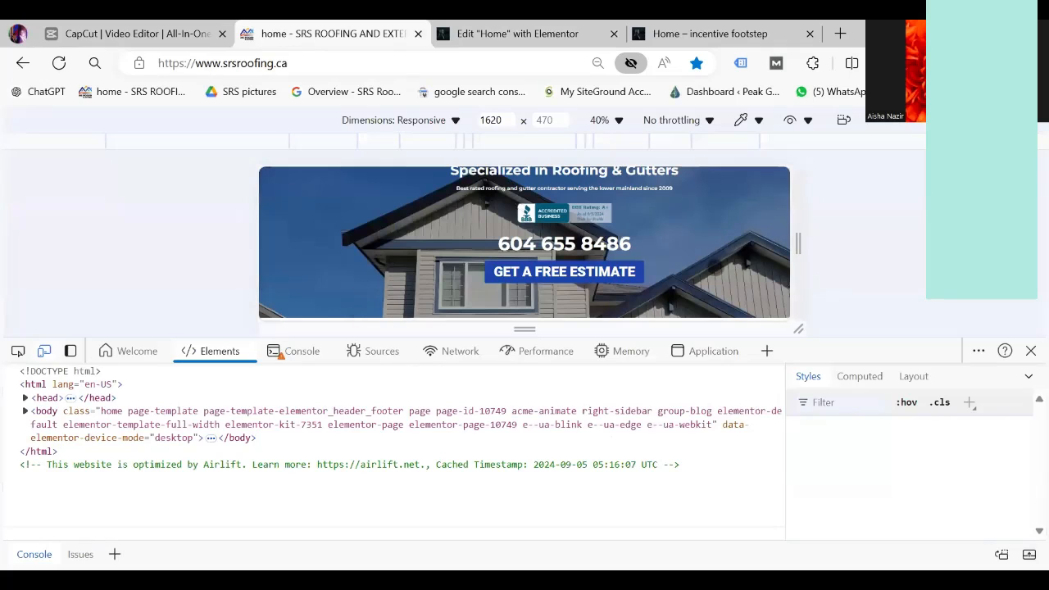
{"action": "scroll", "coordinate": [703, 187], "scroll_direction": "down", "scroll_amount": 3}
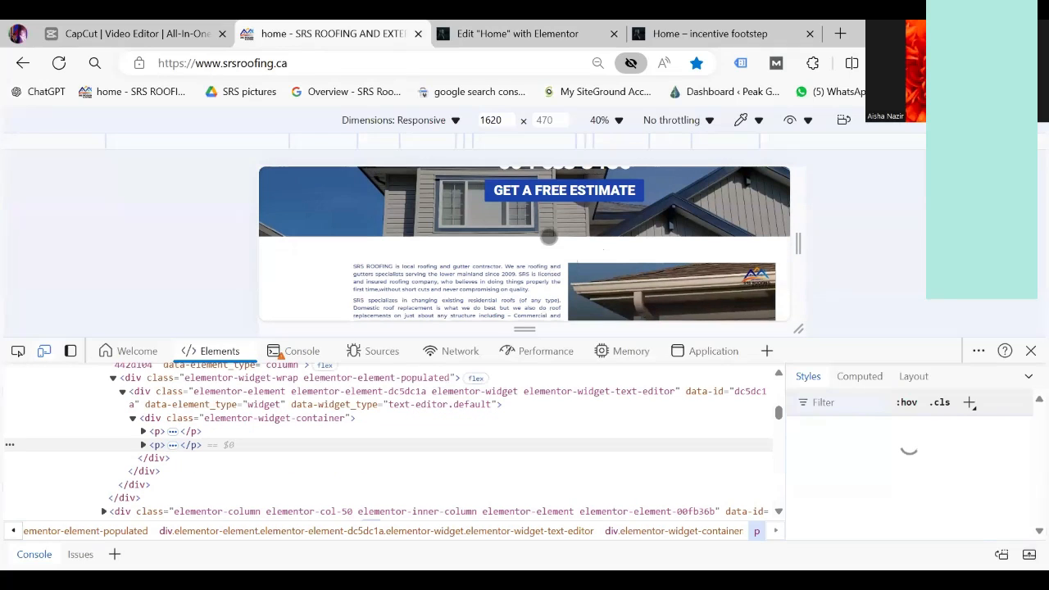
{"action": "scroll", "coordinate": [545, 231], "scroll_direction": "down", "scroll_amount": 2}
{"action": "left_click", "coordinate": [18, 351]}
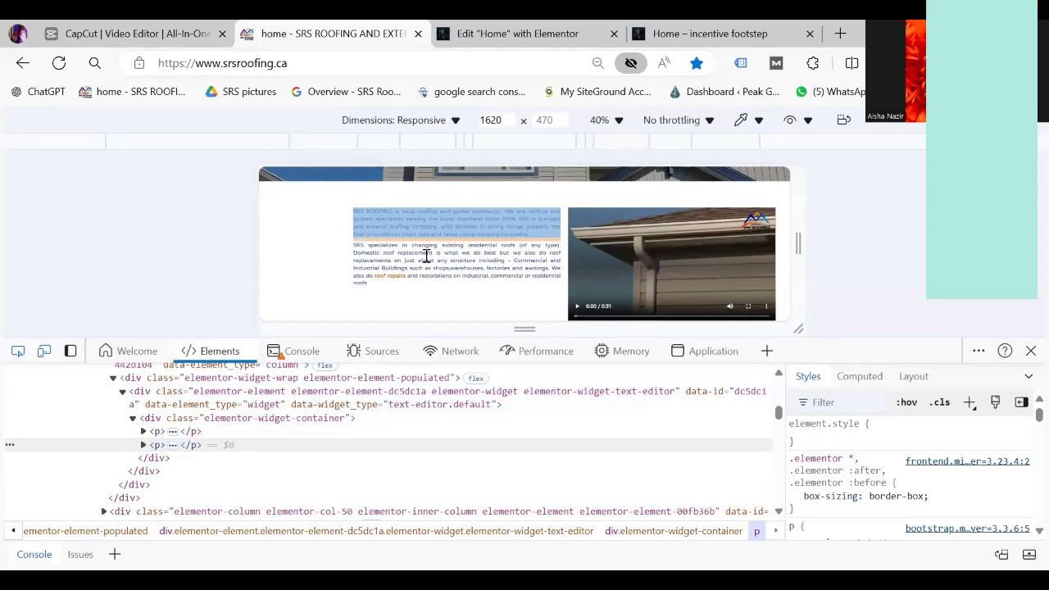
{"action": "left_click", "coordinate": [414, 226]}
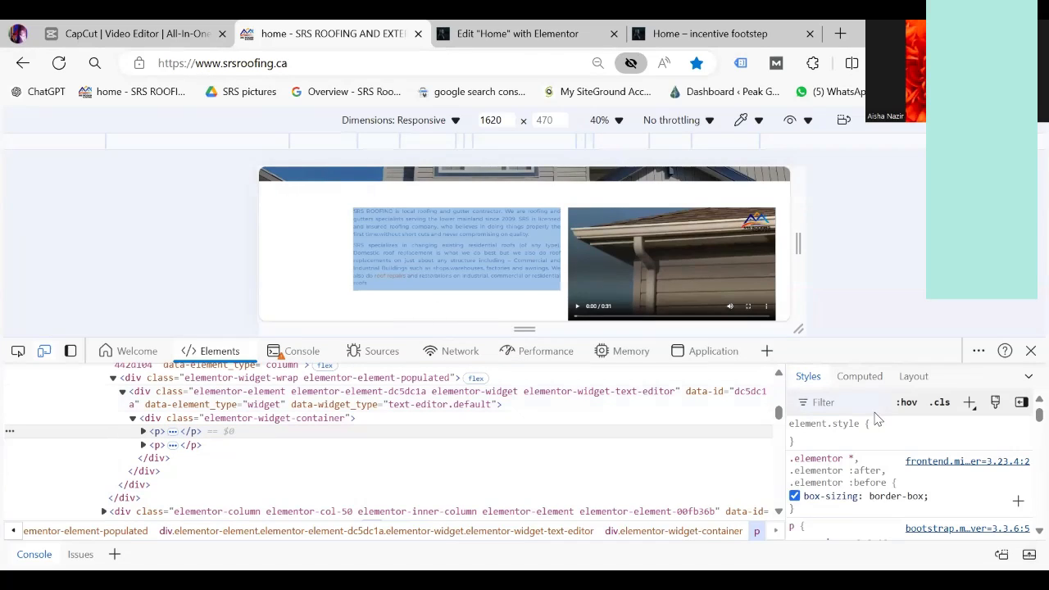
Step: Find the CSS rule that sets the selected paragraph's text styling and copy its color hex code
{"action": "scroll", "coordinate": [1025, 425], "scroll_direction": "down", "scroll_amount": 3}
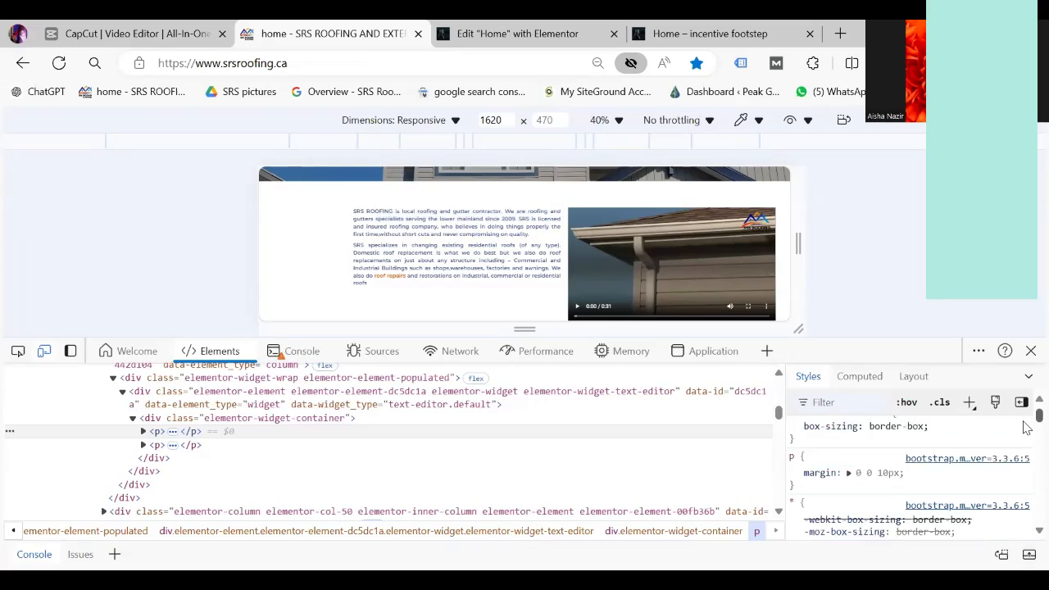
{"action": "scroll", "coordinate": [1028, 425], "scroll_direction": "up", "scroll_amount": 3}
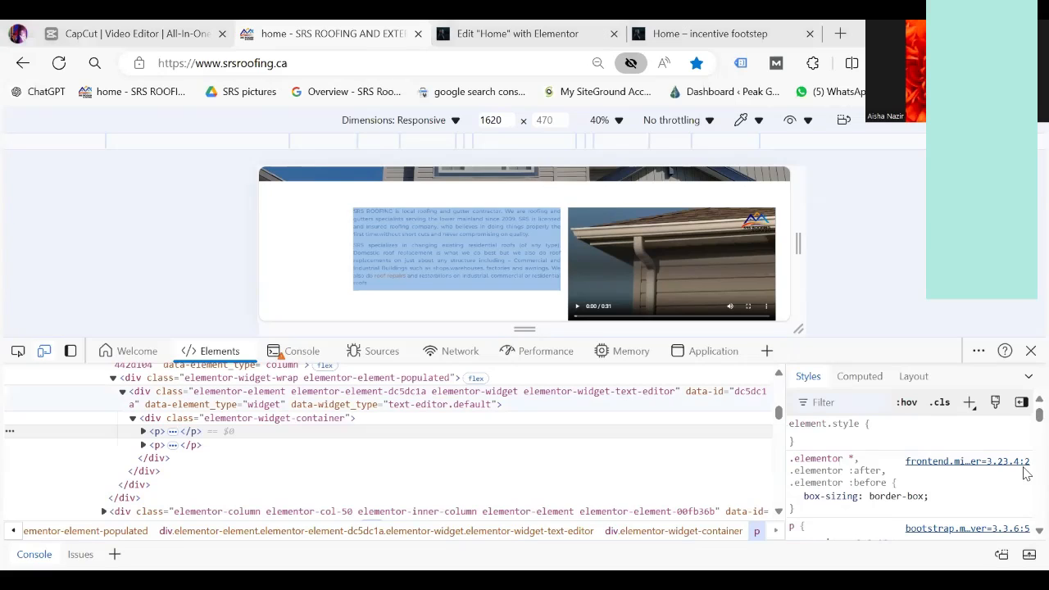
{"action": "scroll", "coordinate": [1025, 424], "scroll_direction": "down", "scroll_amount": 5}
{"action": "scroll", "coordinate": [1025, 423], "scroll_direction": "up", "scroll_amount": 4}
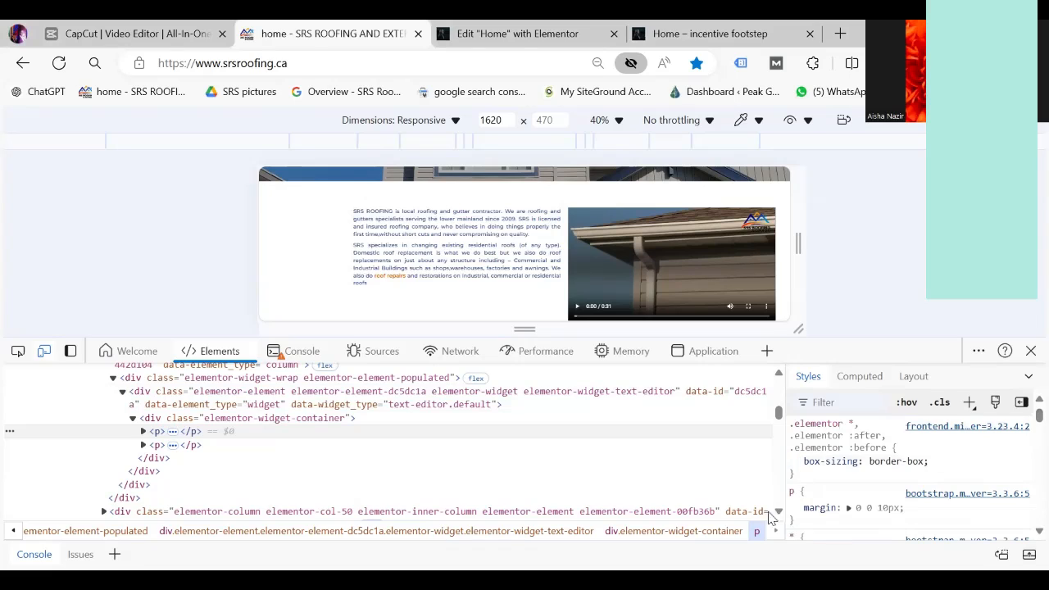
{"action": "scroll", "coordinate": [1025, 539], "scroll_direction": "down", "scroll_amount": 3}
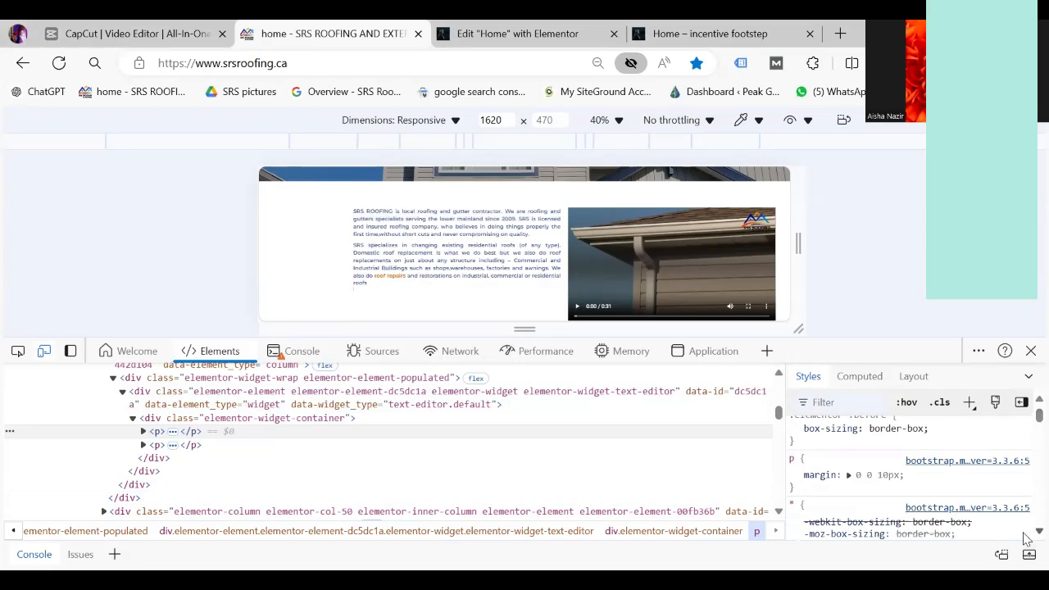
{"action": "scroll", "coordinate": [1024, 539], "scroll_direction": "down", "scroll_amount": 3}
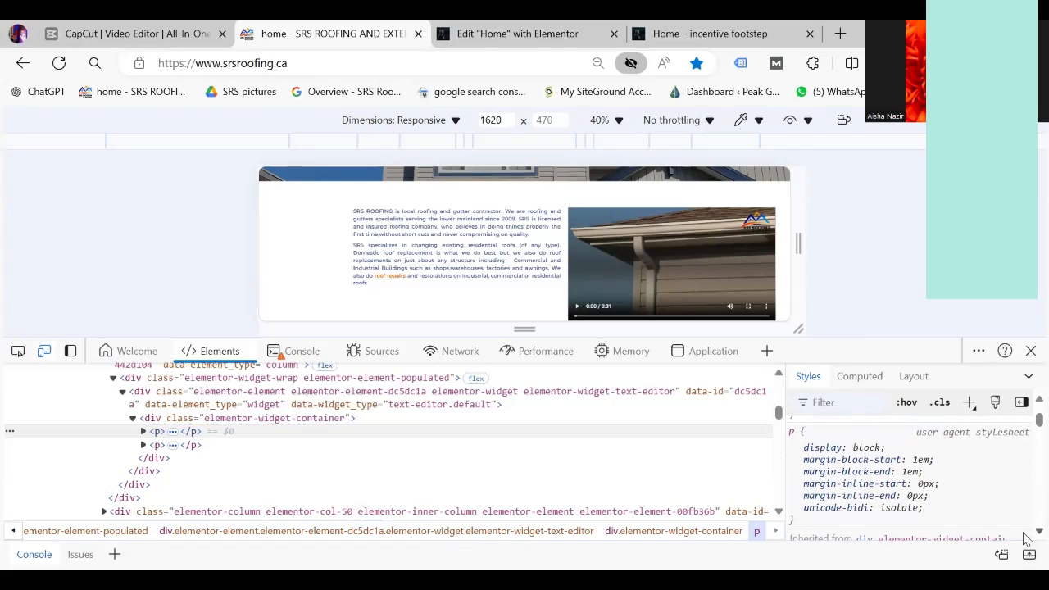
{"action": "scroll", "coordinate": [1025, 539], "scroll_direction": "down", "scroll_amount": 3}
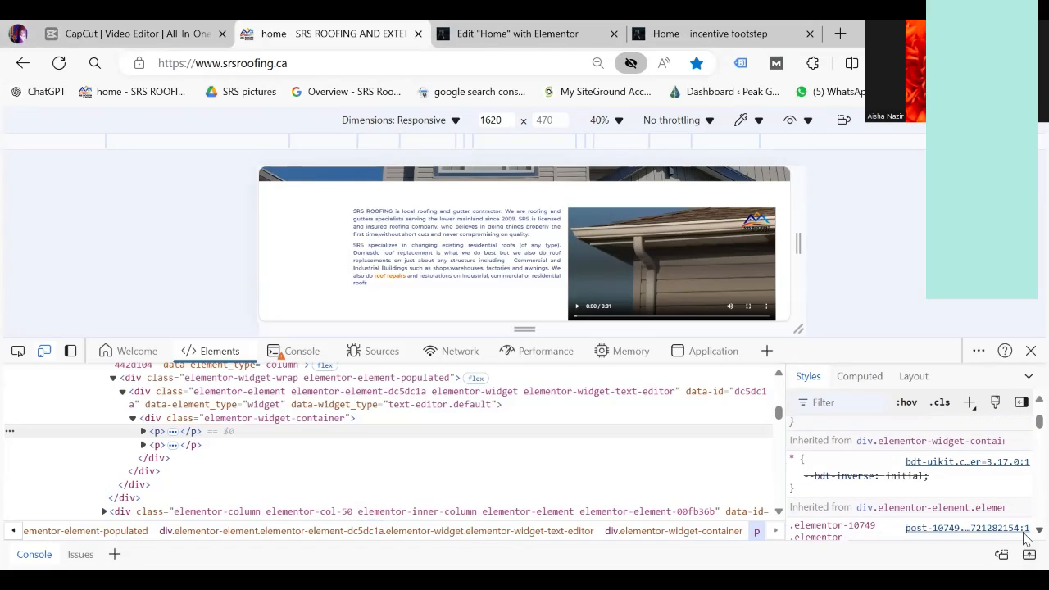
{"action": "scroll", "coordinate": [1025, 538], "scroll_direction": "down", "scroll_amount": 3}
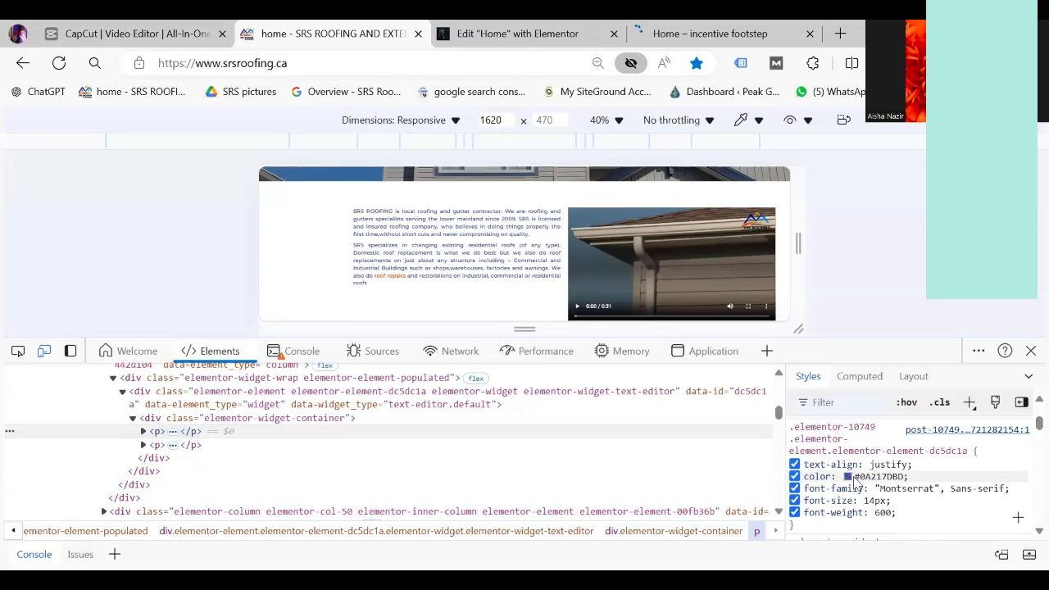
{"action": "left_click", "coordinate": [881, 475]}
{"action": "key", "text": "ctrl+c"}
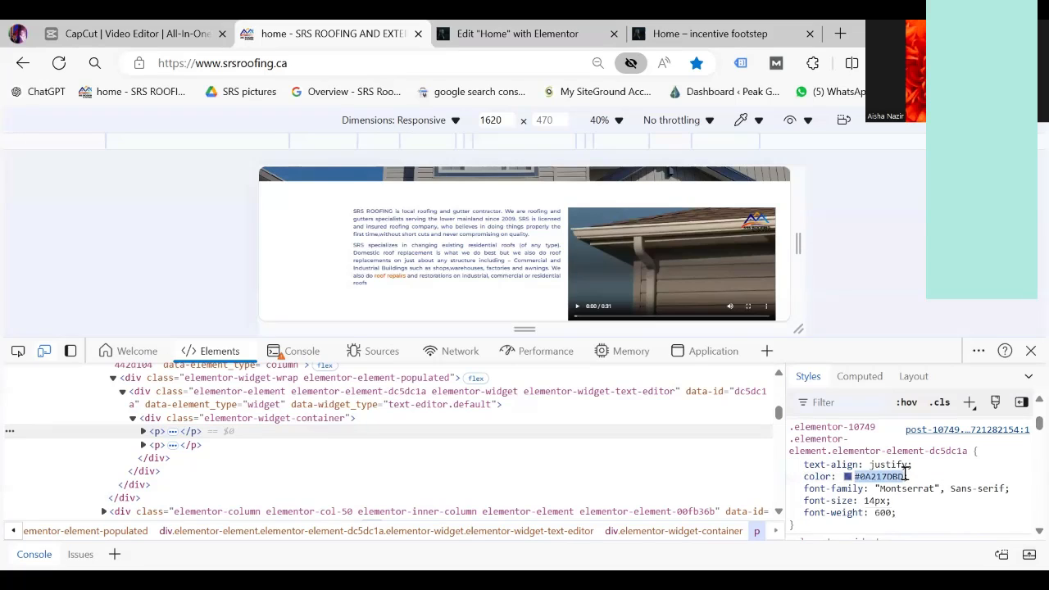
Step: Replace the Text Editor widget's text color in the Elementor home page with the copied hex code #0A217DBD
{"action": "left_click", "coordinate": [515, 33]}
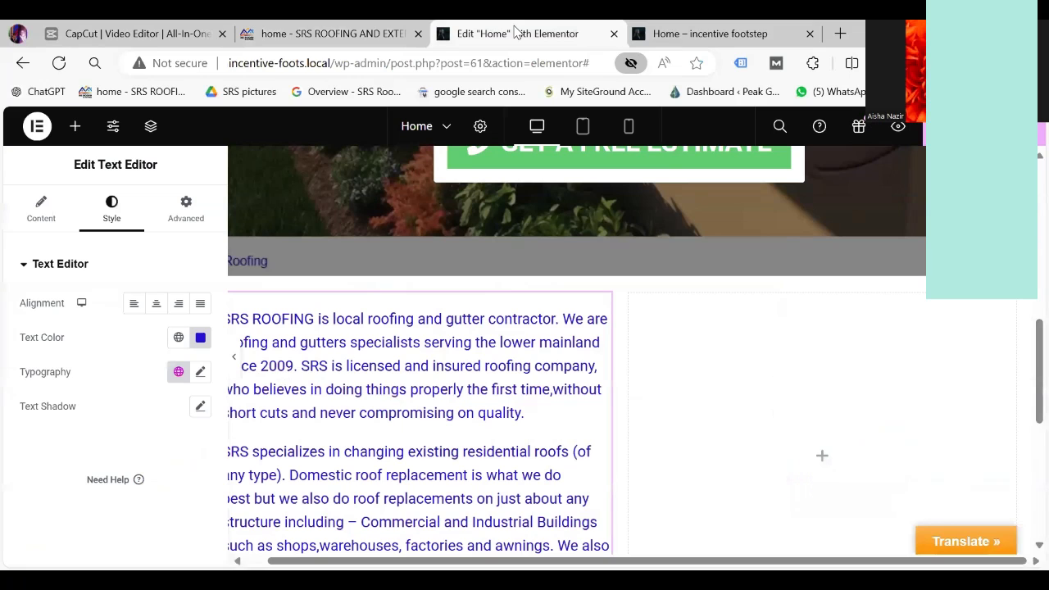
{"action": "left_click", "coordinate": [200, 338]}
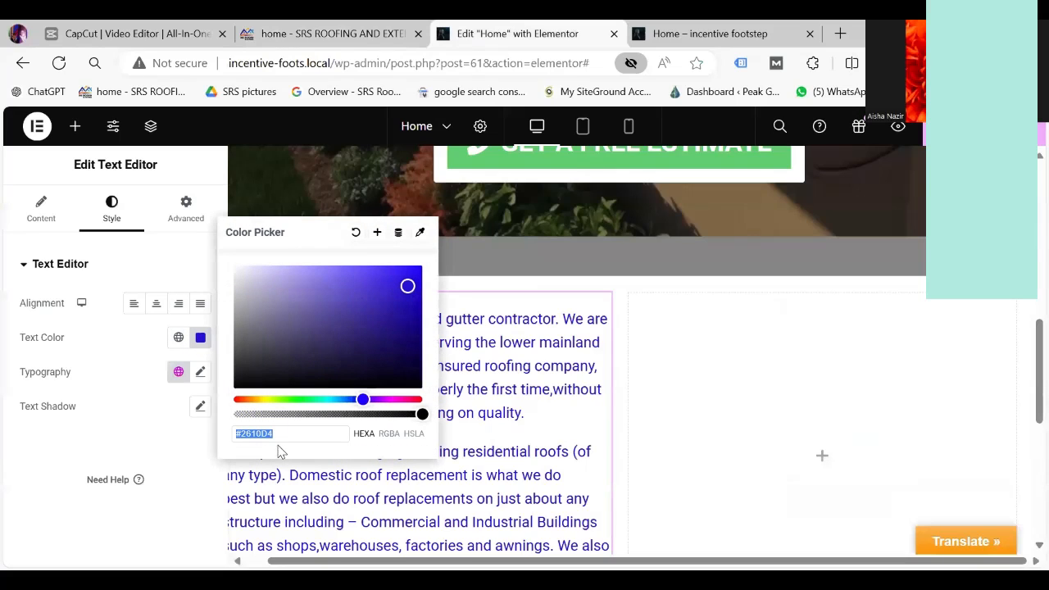
{"action": "key", "text": "BackSpace"}
{"action": "key", "text": "ctrl+v"}
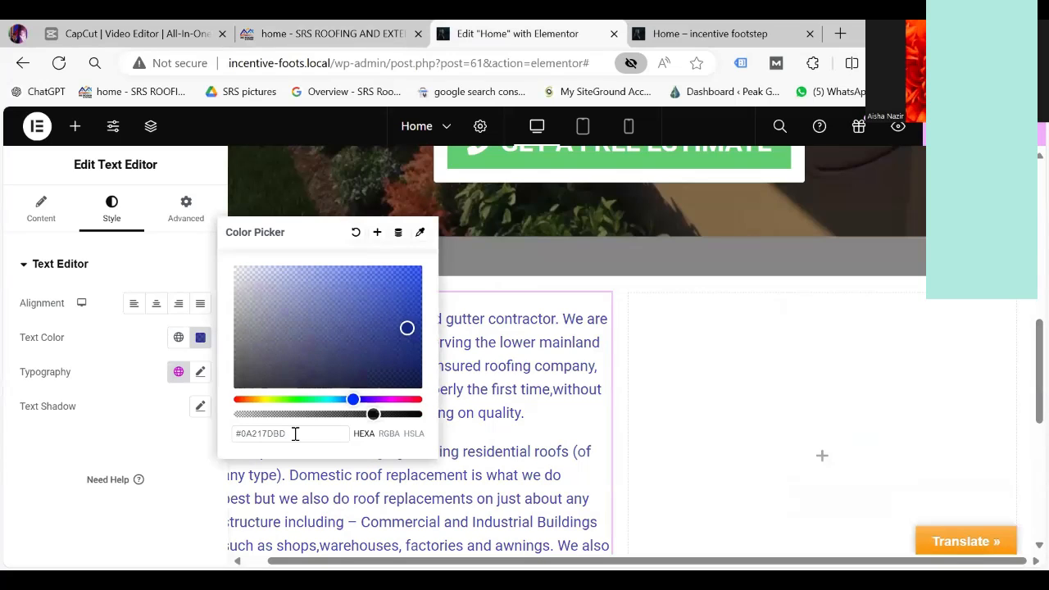
{"action": "left_click", "coordinate": [651, 468]}
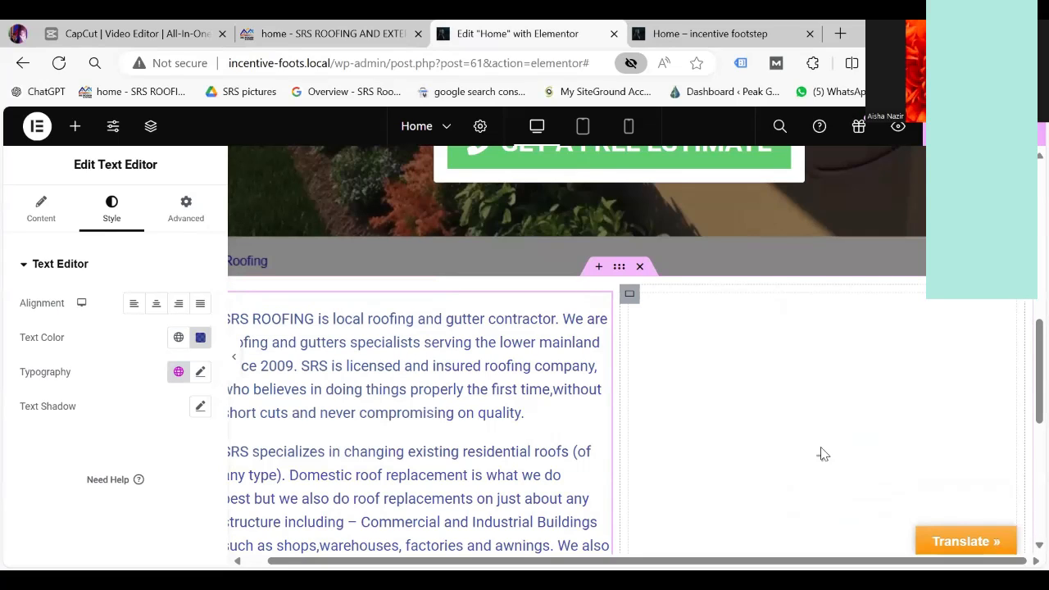
Step: Find the Video widget and add it to the empty column beside the SRS ROOFING paragraphs
{"action": "left_click", "coordinate": [824, 457]}
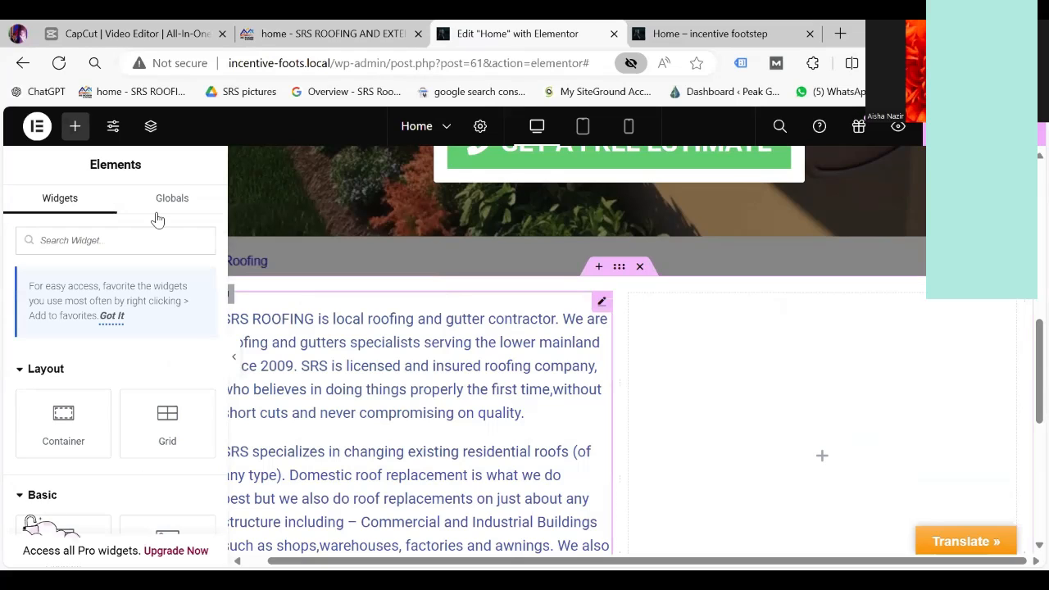
{"action": "type", "text": "vide"}
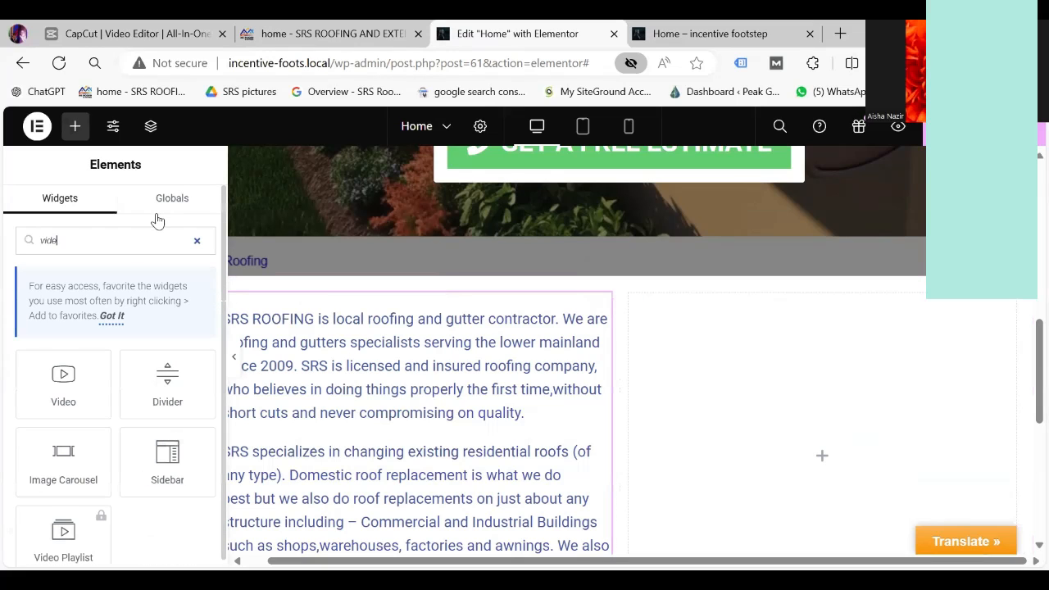
{"action": "left_click_drag", "start_coordinate": [55, 391], "coordinate": [848, 443]}
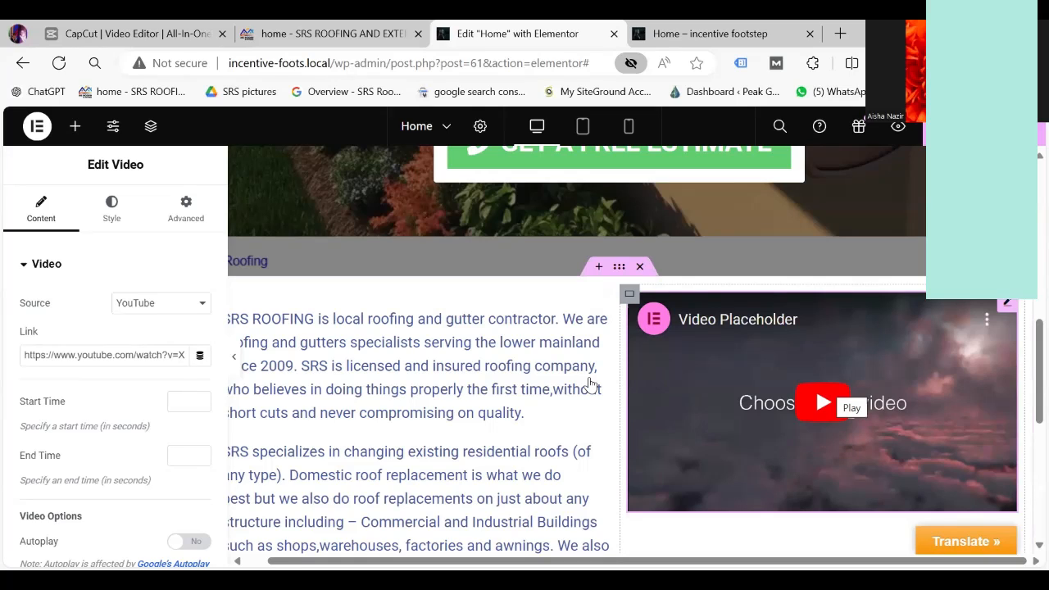
Step: Set the video source to Self Hosted and choose Enviroshake-shingles-installation-in-vancouver-2024.mp4 from the media library
{"action": "left_click", "coordinate": [203, 308]}
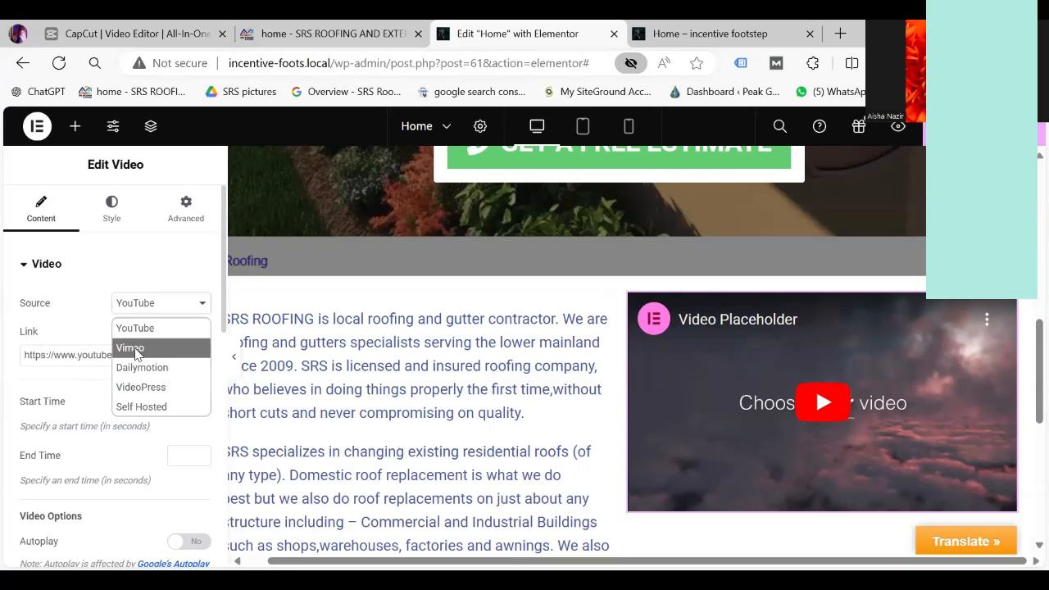
{"action": "left_click", "coordinate": [143, 408]}
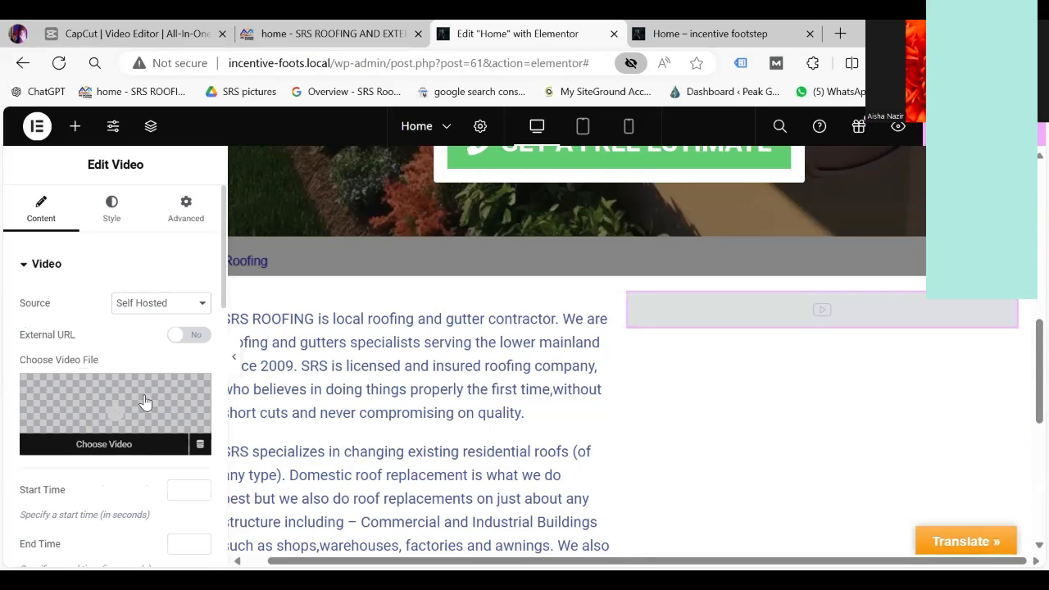
{"action": "left_click", "coordinate": [145, 401]}
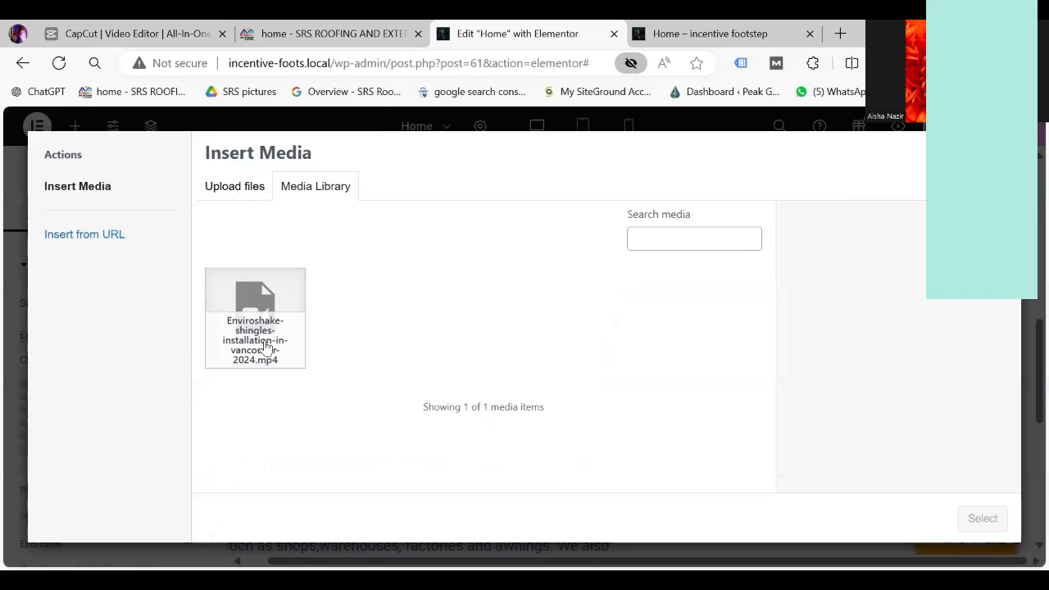
{"action": "left_click", "coordinate": [256, 329]}
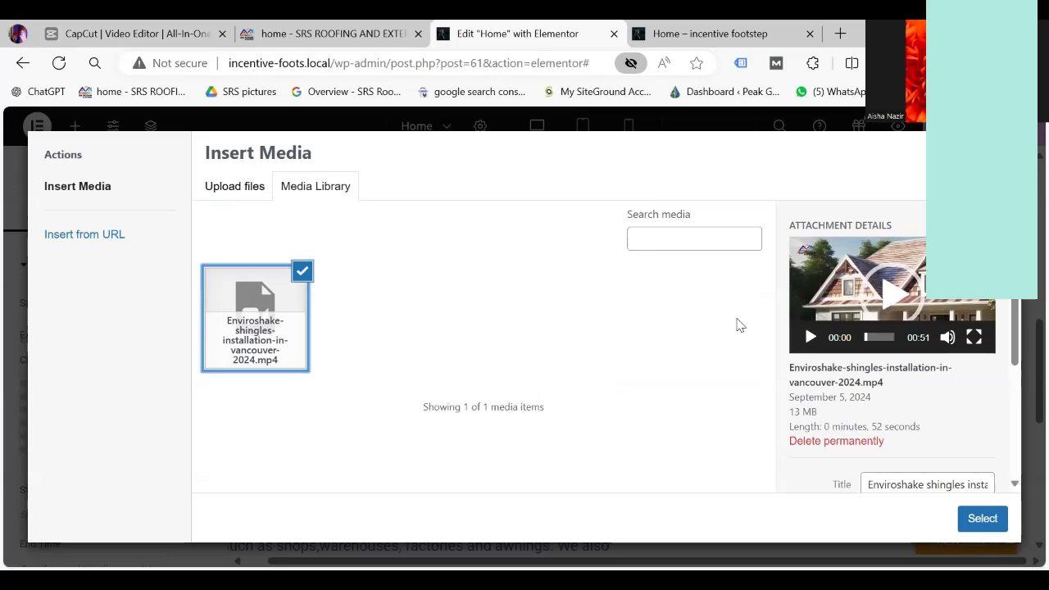
{"action": "left_click", "coordinate": [982, 516]}
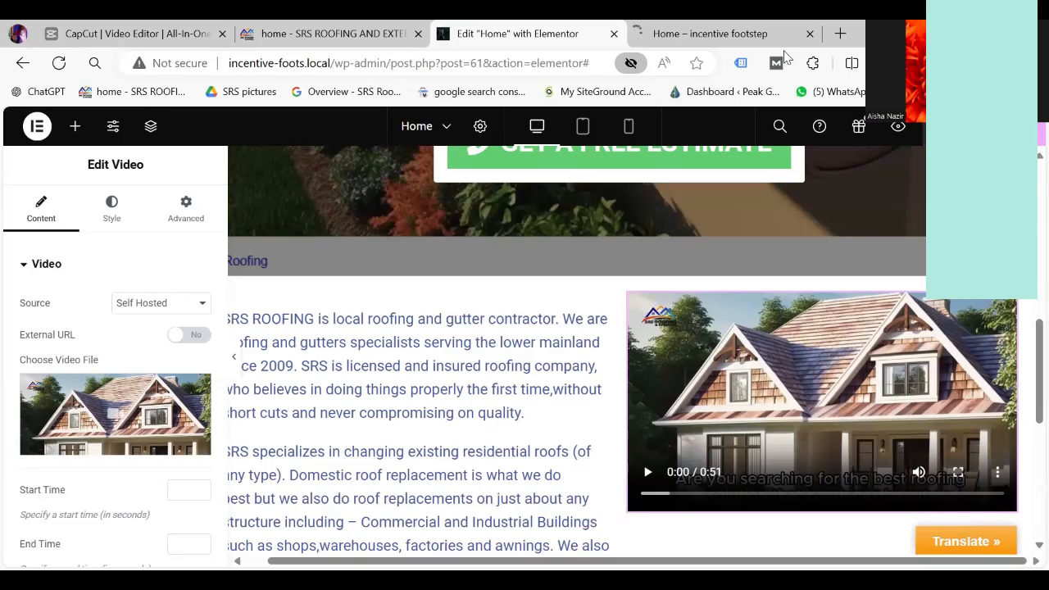
Step: Check the new text and video section on the home page preview and test the video's playback
{"action": "left_click", "coordinate": [677, 33]}
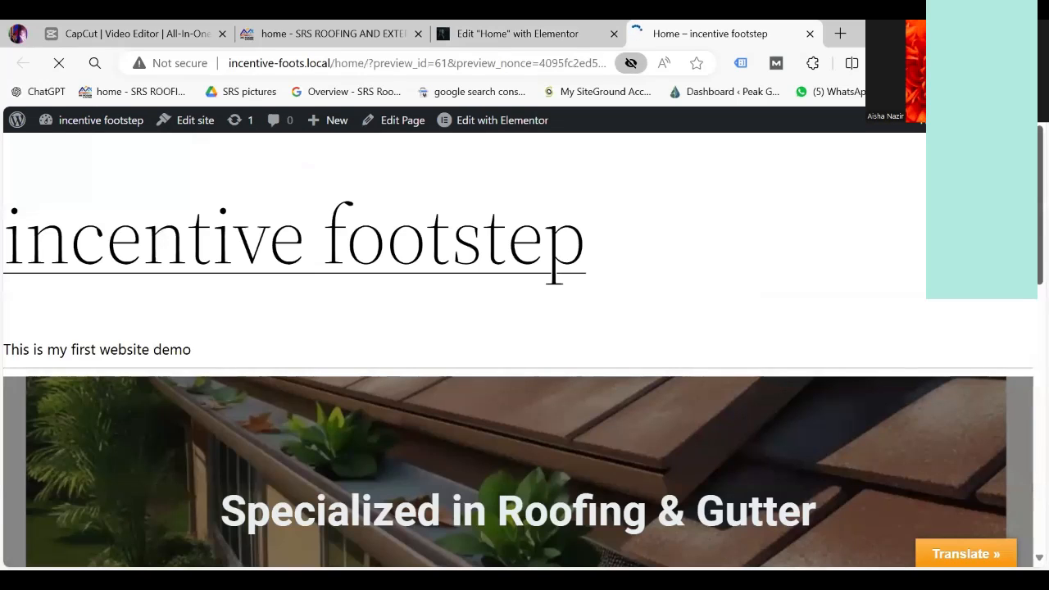
{"action": "scroll", "coordinate": [1025, 385], "scroll_direction": "down", "scroll_amount": 8}
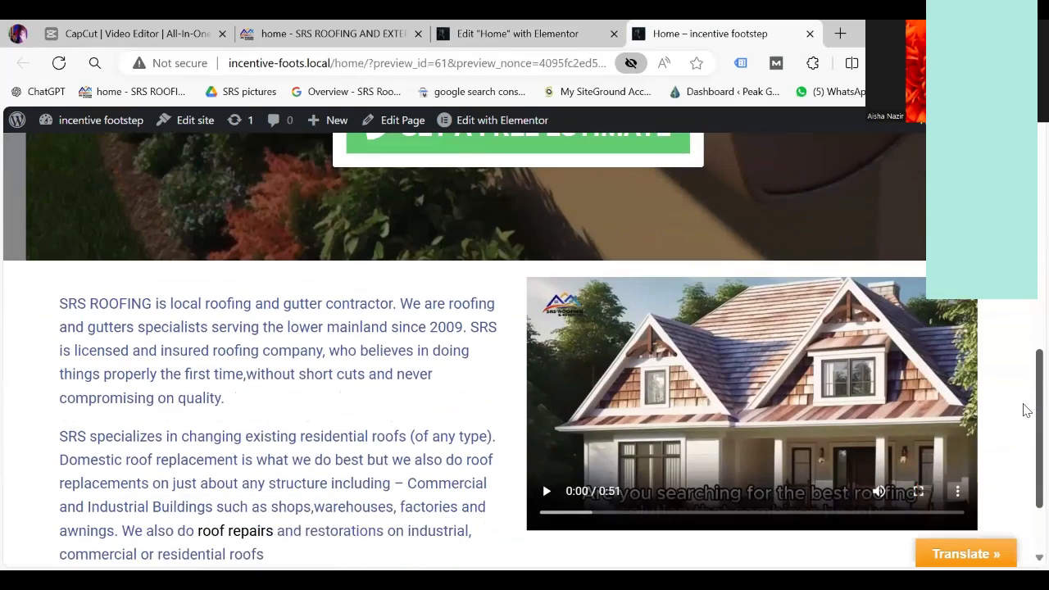
{"action": "scroll", "coordinate": [1025, 410], "scroll_direction": "down", "scroll_amount": 1}
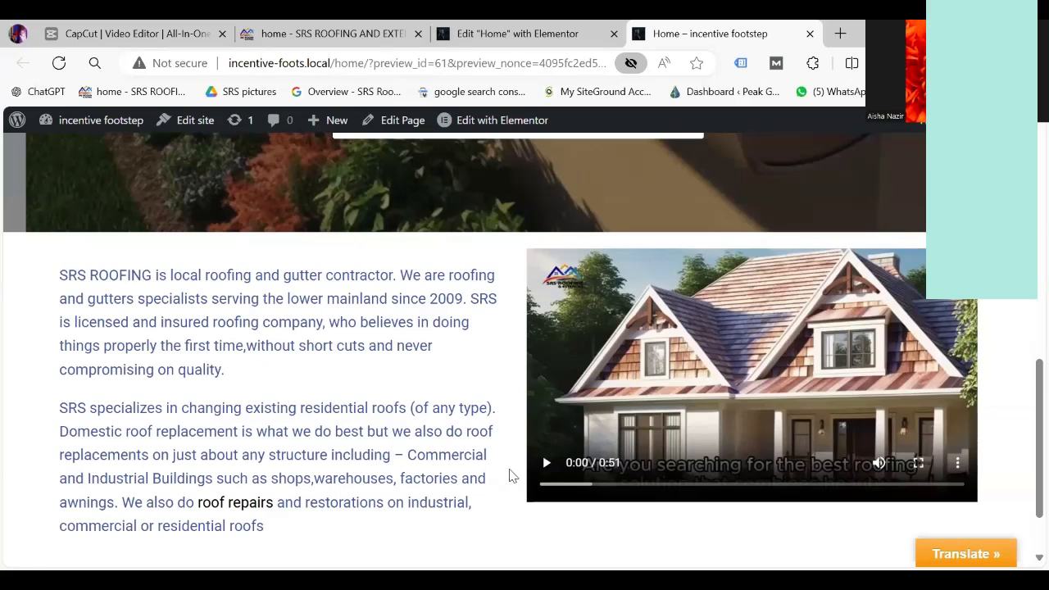
{"action": "left_click", "coordinate": [547, 466]}
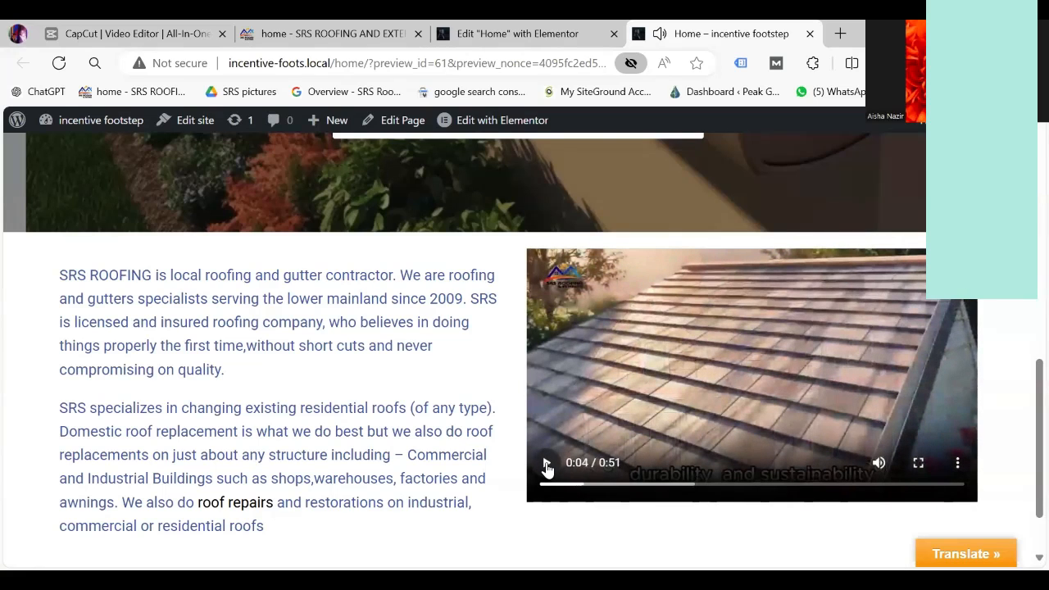
Step: Return to the Elementor editor, turn on Autoplay for the video and pause its playback on the canvas
{"action": "left_click", "coordinate": [505, 33]}
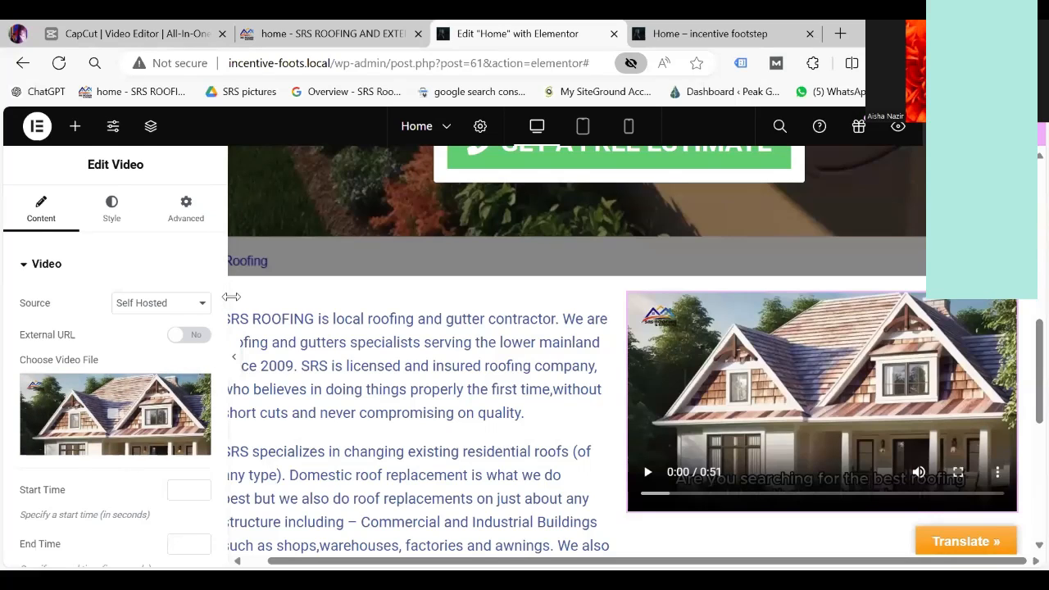
{"action": "left_click_drag", "start_coordinate": [223, 297], "coordinate": [222, 298]}
{"action": "scroll", "coordinate": [223, 299], "scroll_direction": "down", "scroll_amount": 5}
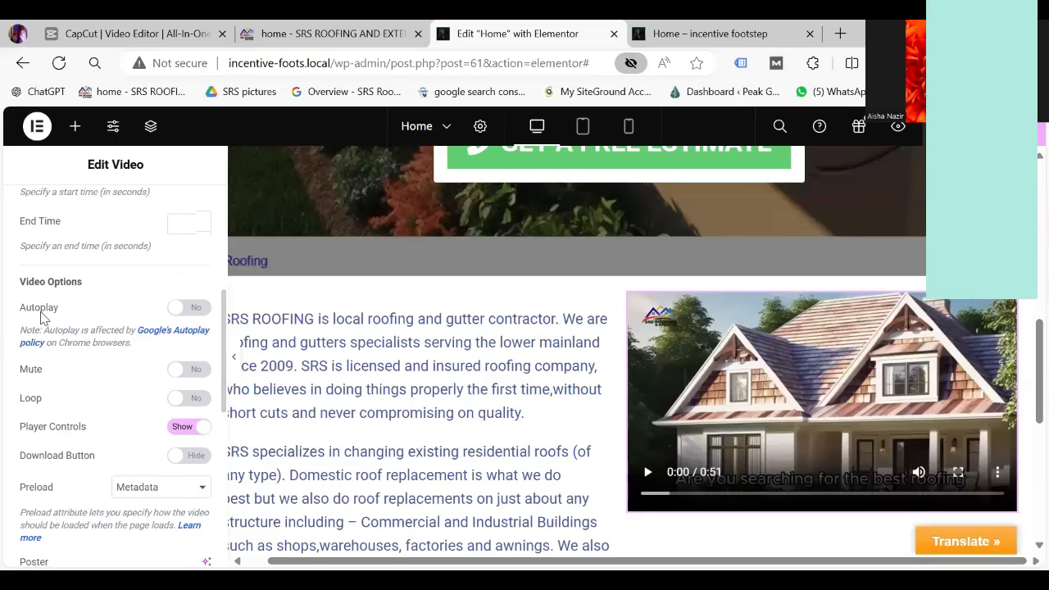
{"action": "left_click", "coordinate": [205, 310]}
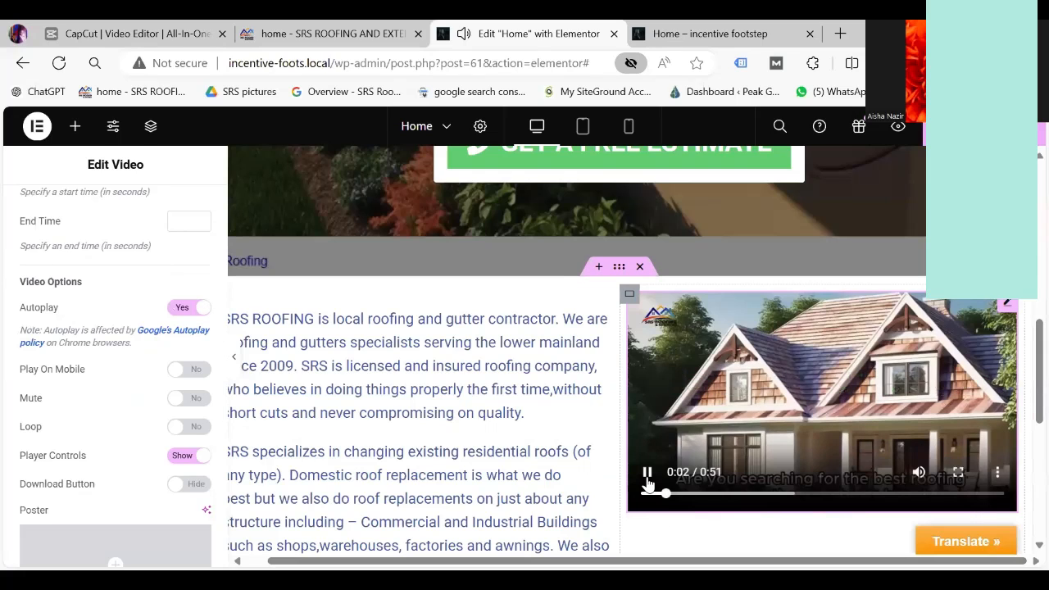
{"action": "left_click", "coordinate": [647, 473]}
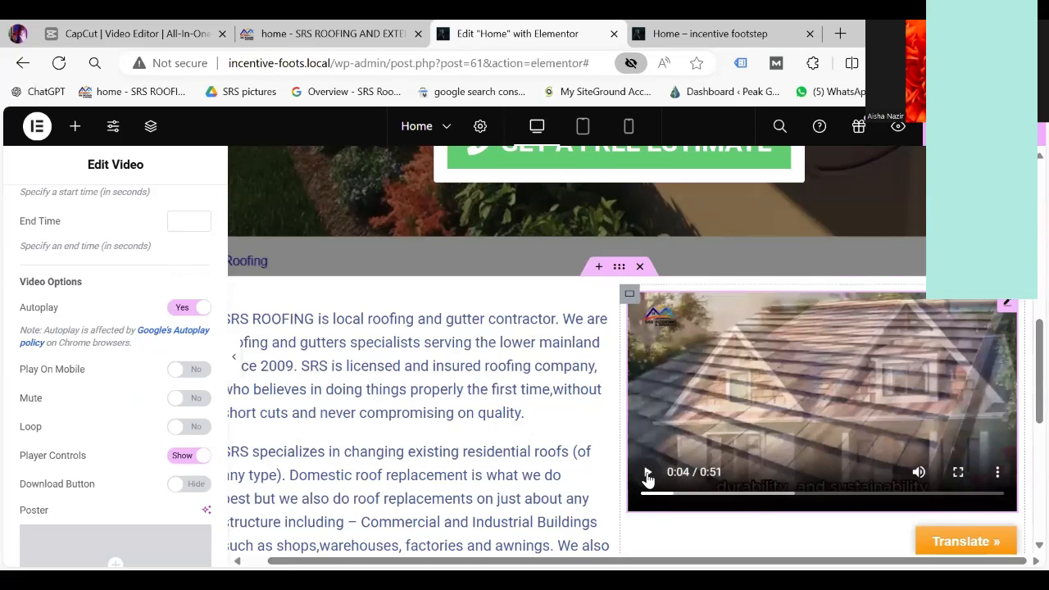
Step: Try the video's Mute option on and off, and set its Download Button to Show
{"action": "left_click", "coordinate": [203, 400]}
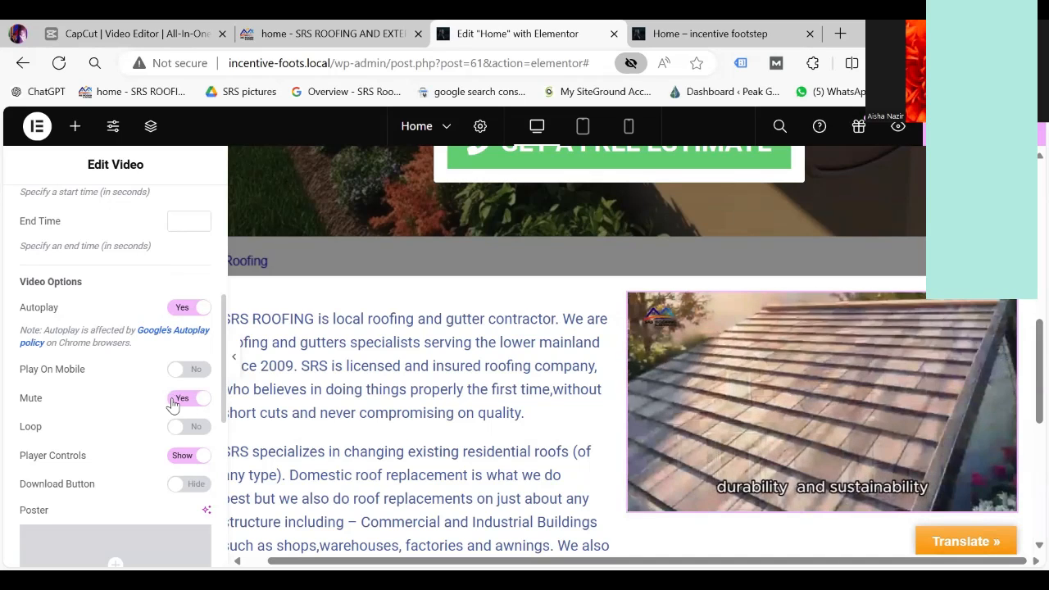
{"action": "left_click", "coordinate": [172, 403]}
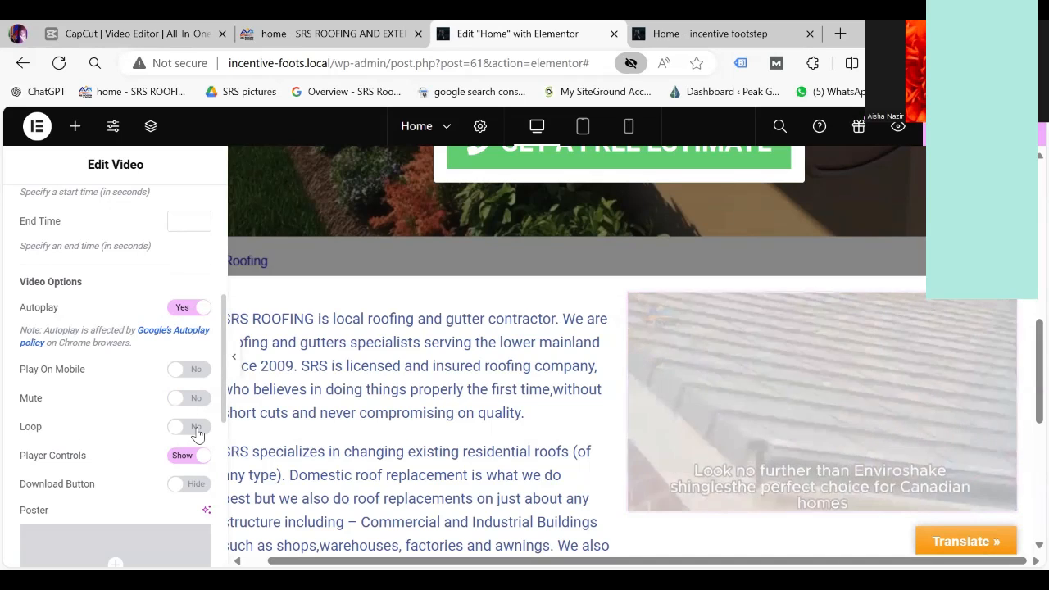
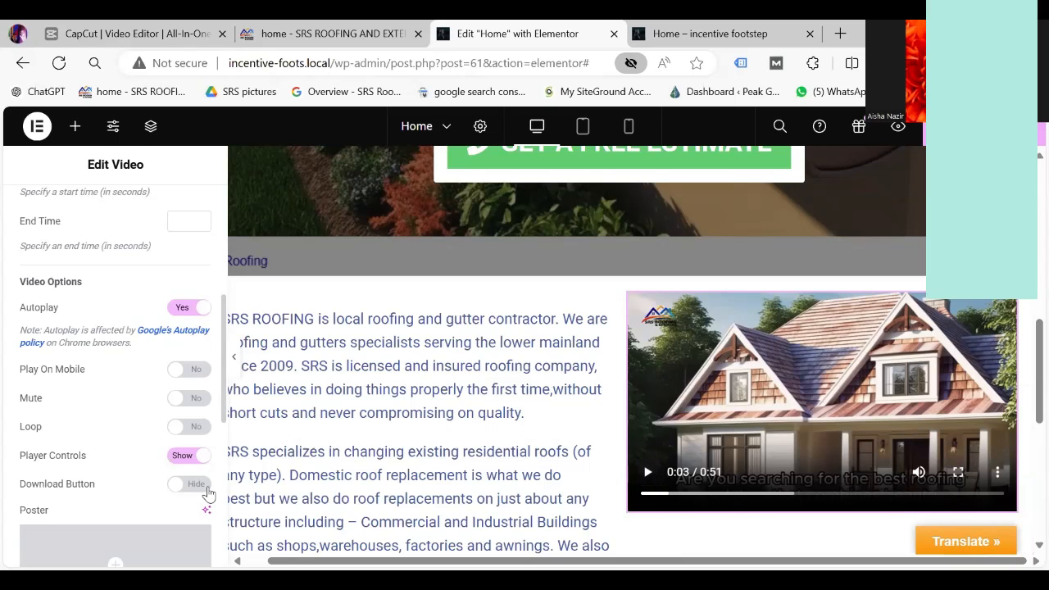
{"action": "left_click", "coordinate": [208, 492]}
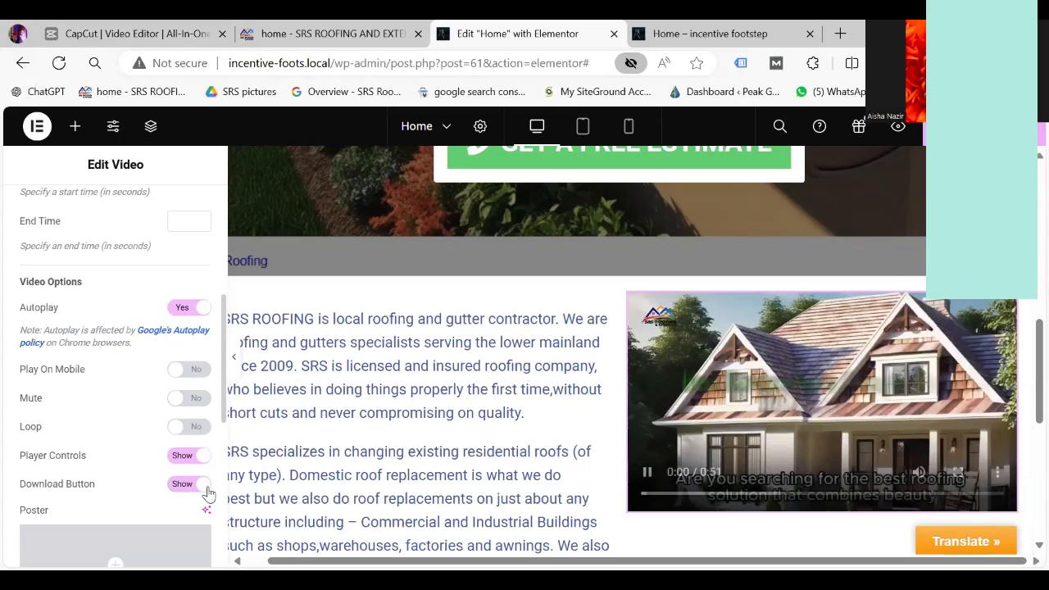
{"action": "left_click", "coordinate": [647, 473]}
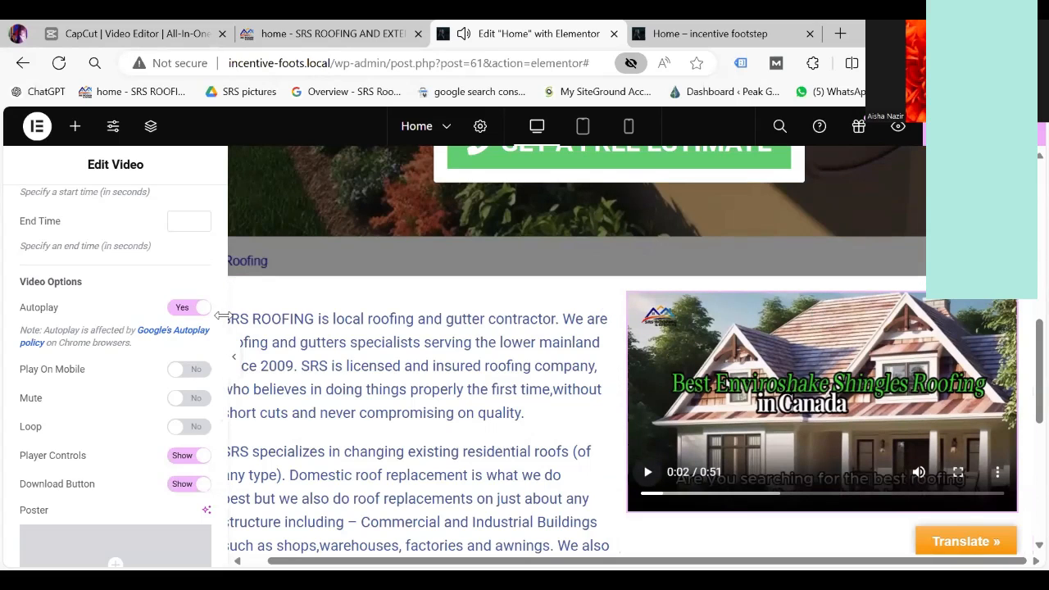
Step: Turn on Image Overlay for the Video widget
{"action": "left_click_drag", "start_coordinate": [224, 332], "coordinate": [223, 445]}
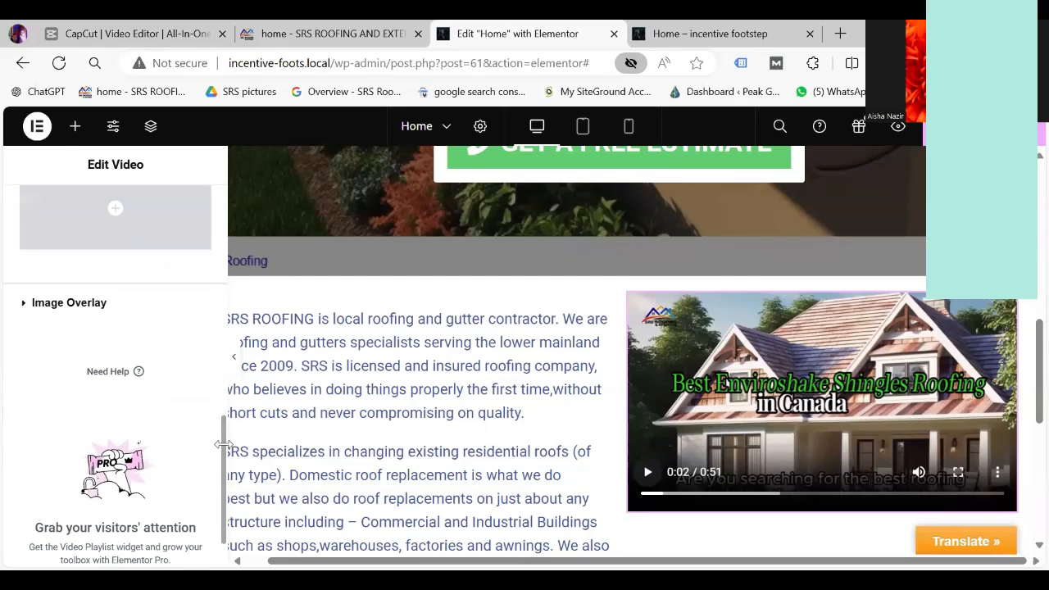
{"action": "left_click", "coordinate": [89, 303]}
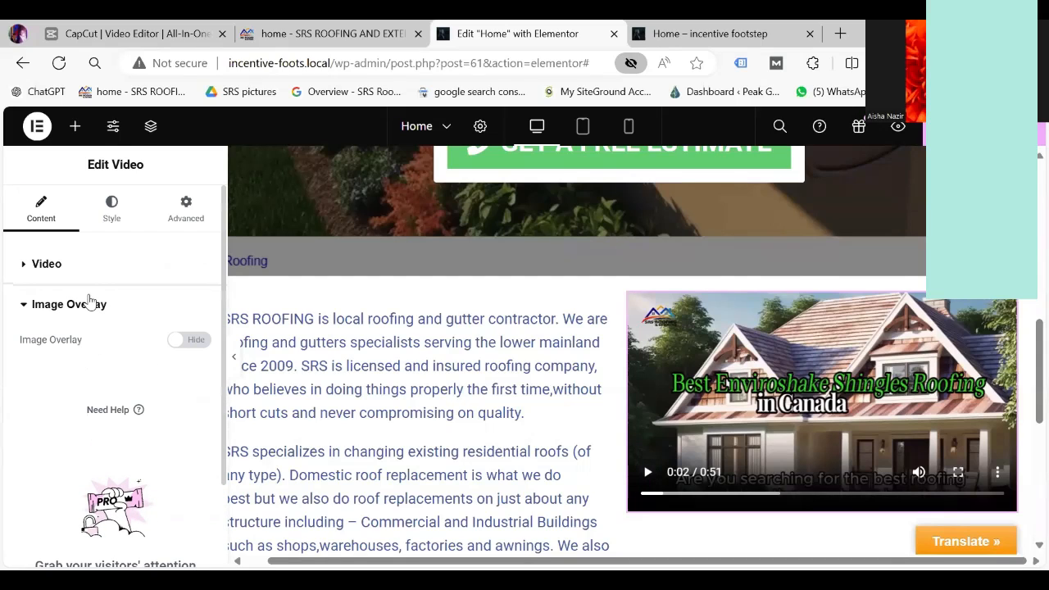
{"action": "left_click", "coordinate": [197, 340]}
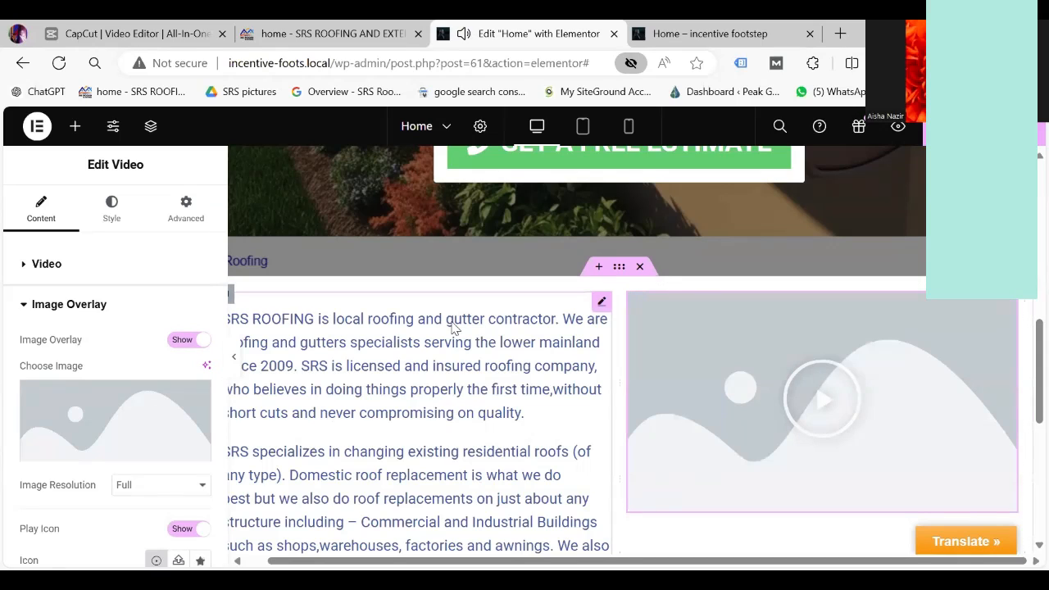
Step: Set the Video widget's Mute option to Yes
{"action": "left_click", "coordinate": [59, 270]}
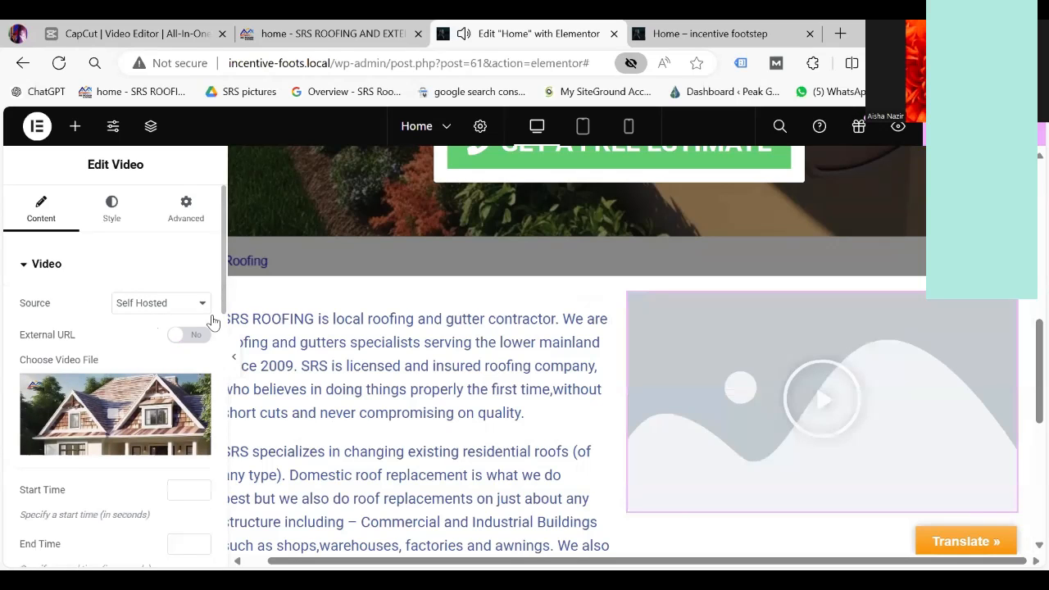
{"action": "scroll", "coordinate": [218, 373], "scroll_direction": "down", "scroll_amount": 5}
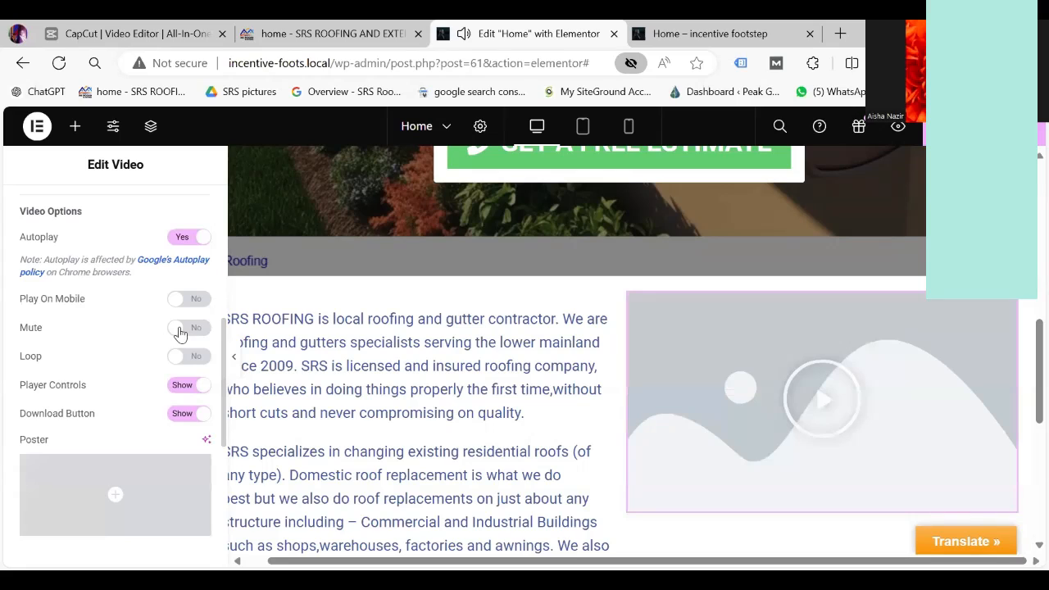
{"action": "left_click", "coordinate": [204, 332]}
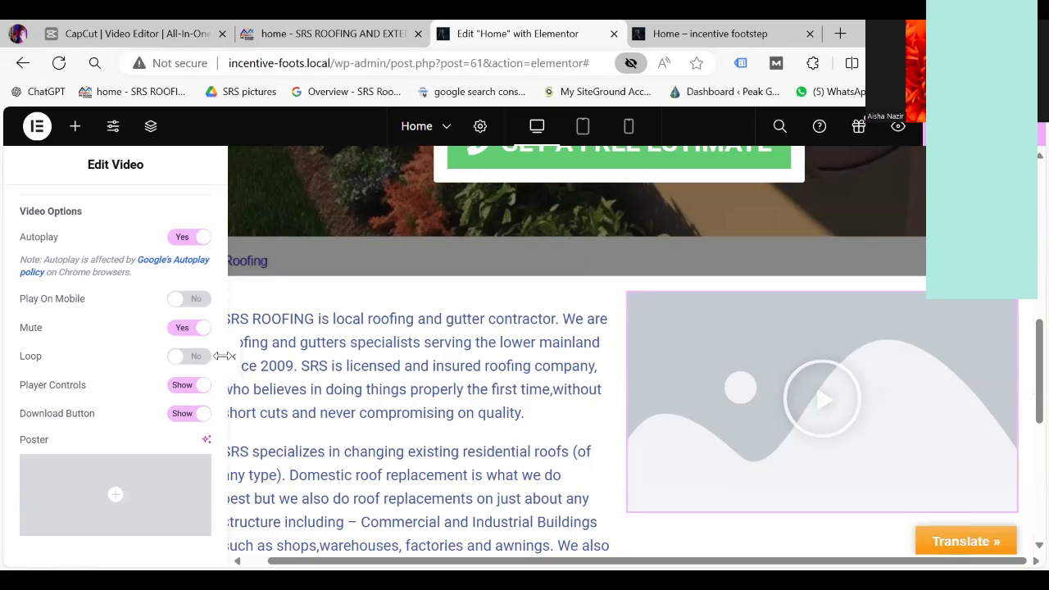
Step: Use the media library portrait of the woman against a dark code background as the video's overlay image
{"action": "scroll", "coordinate": [220, 364], "scroll_direction": "down", "scroll_amount": 5}
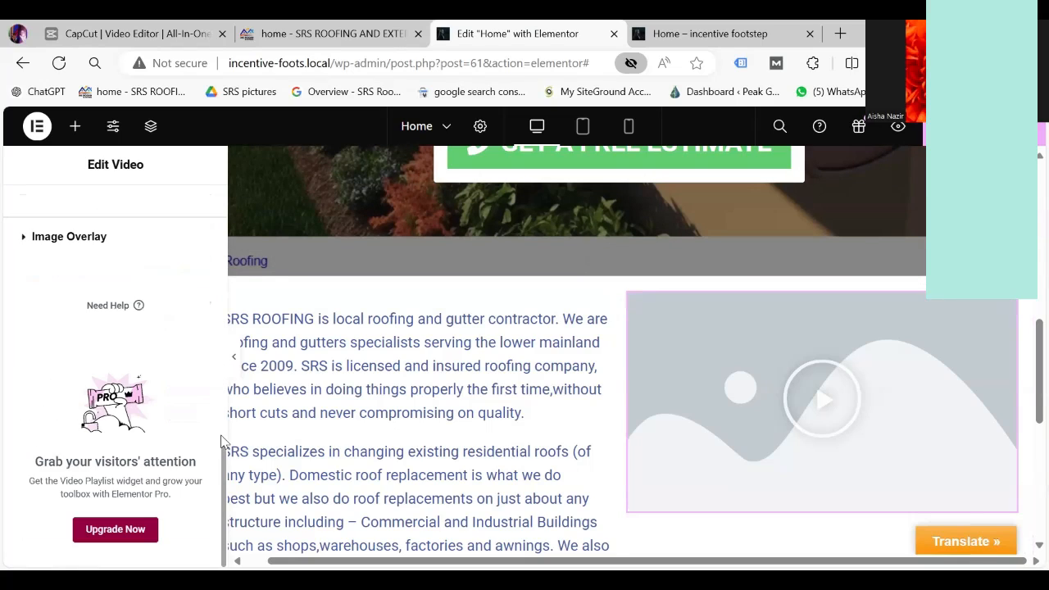
{"action": "left_click", "coordinate": [65, 237]}
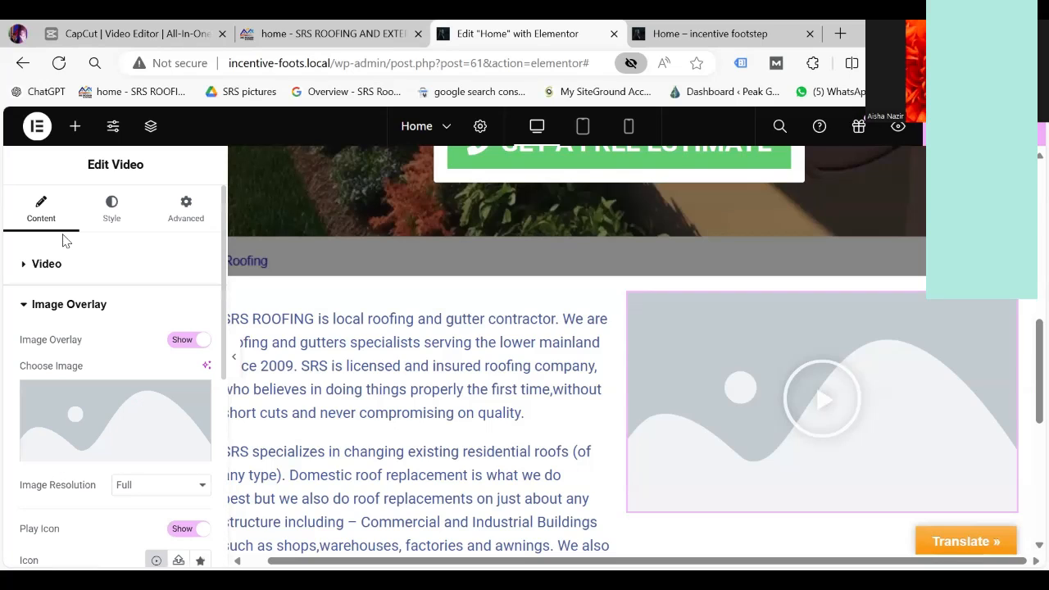
{"action": "left_click", "coordinate": [99, 402]}
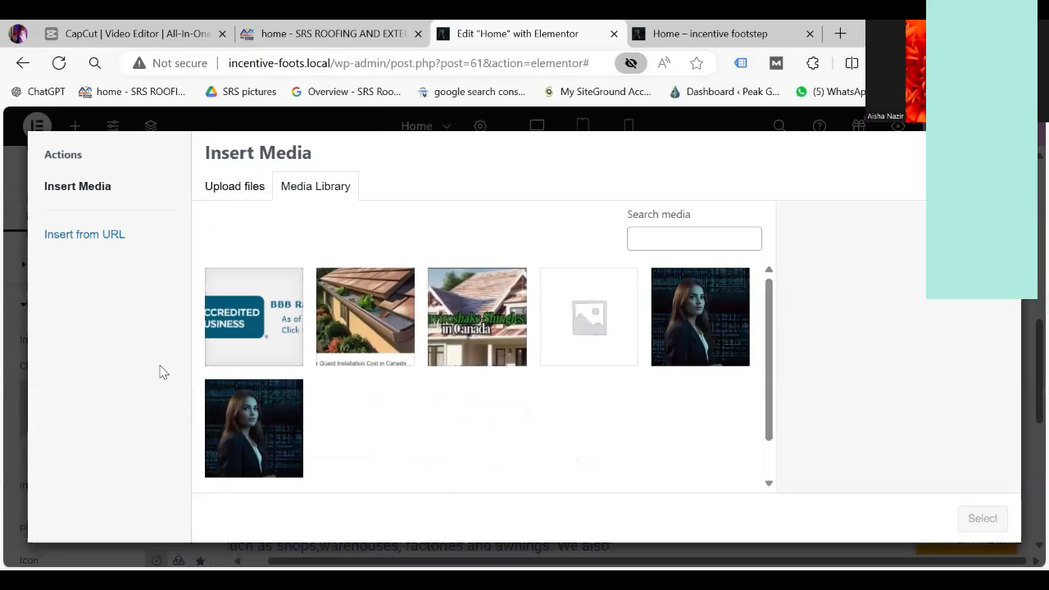
{"action": "left_click", "coordinate": [380, 331]}
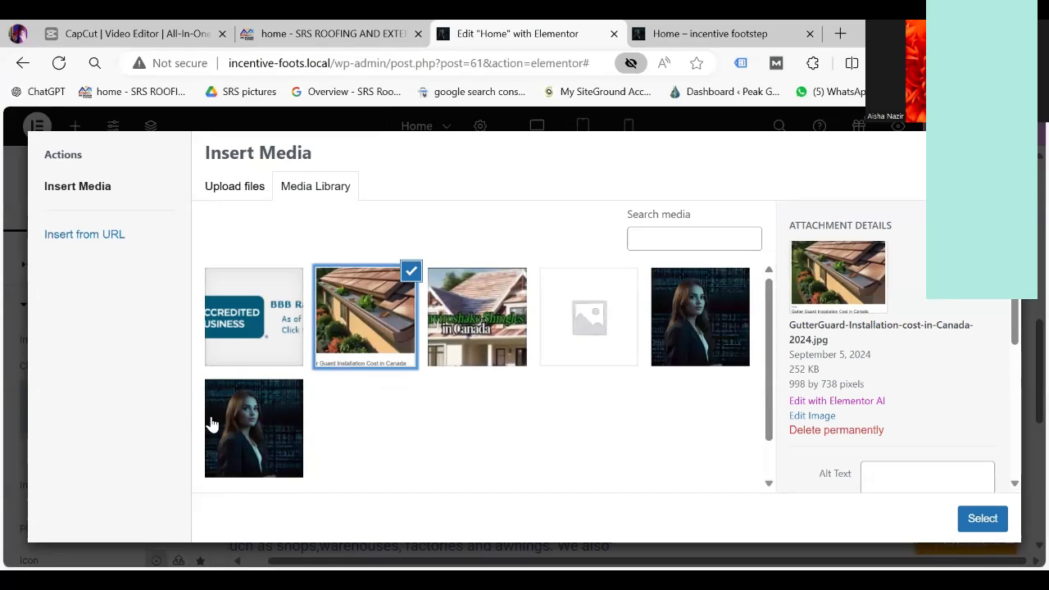
{"action": "left_click", "coordinate": [263, 416]}
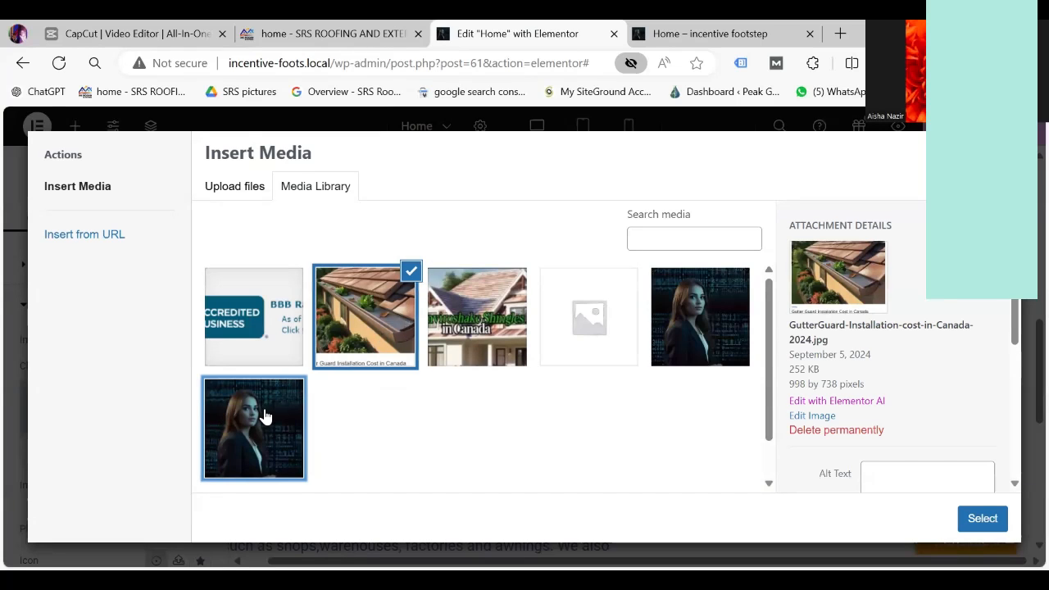
{"action": "left_click", "coordinate": [972, 523]}
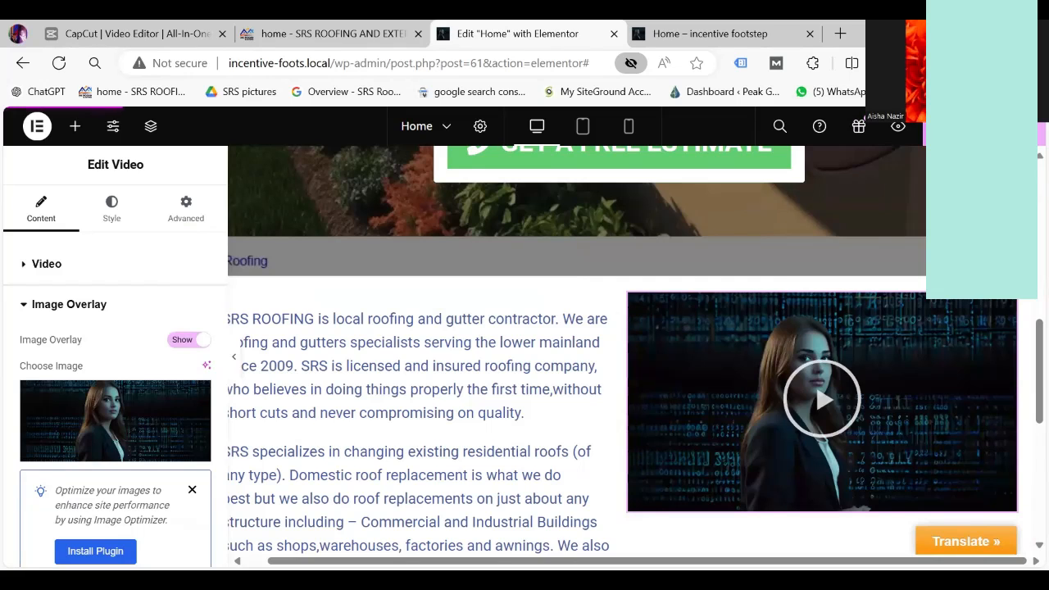
Step: Inspect the video's overlay image on the home page preview and start the video from its play icon
{"action": "left_click", "coordinate": [710, 36]}
{"action": "scroll", "coordinate": [1024, 370], "scroll_direction": "down", "scroll_amount": 3}
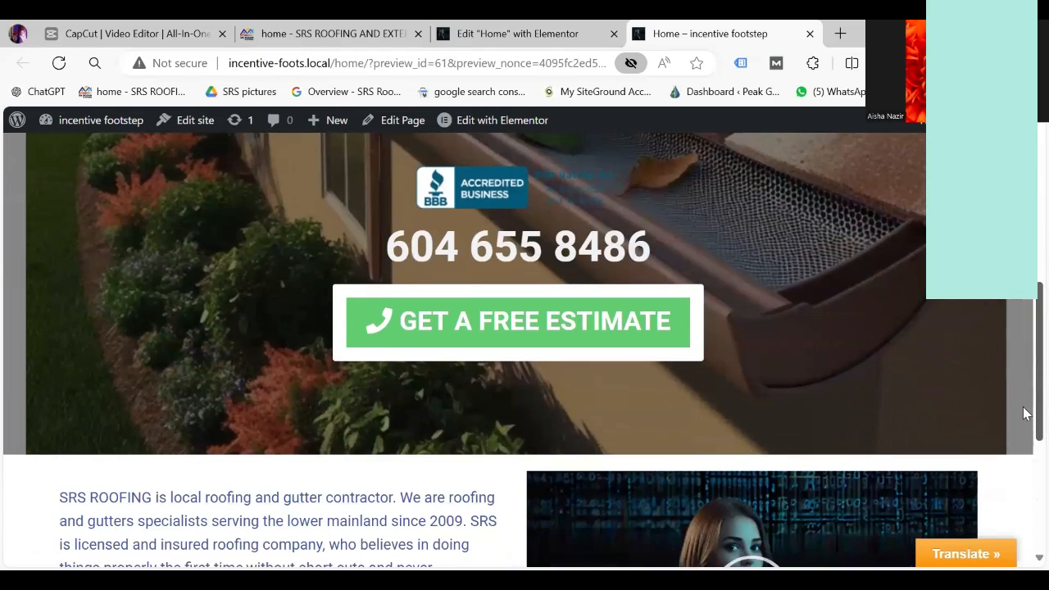
{"action": "scroll", "coordinate": [1024, 473], "scroll_direction": "down", "scroll_amount": 3}
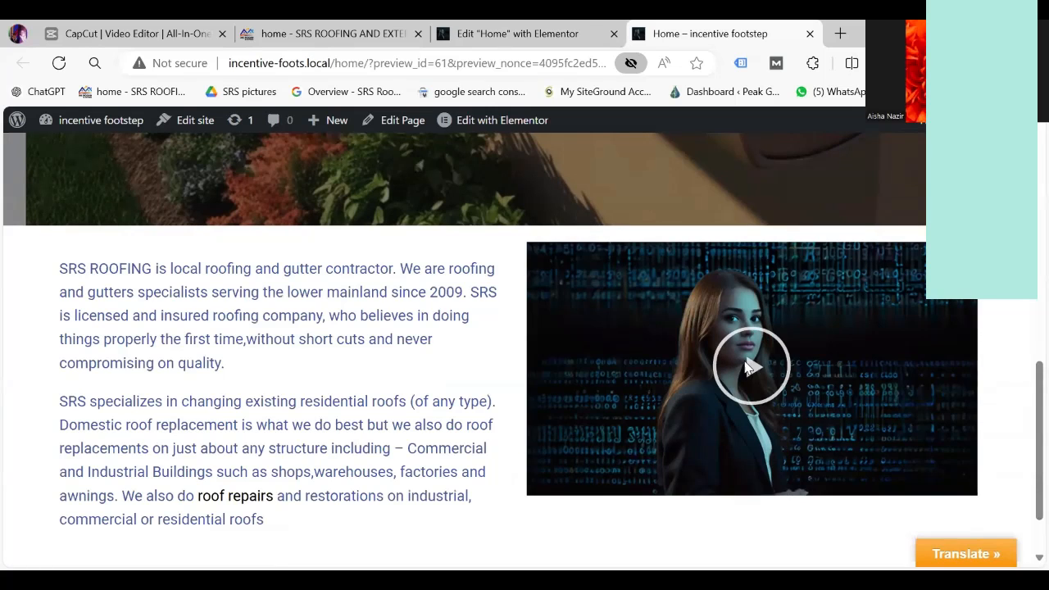
{"action": "left_click", "coordinate": [743, 363]}
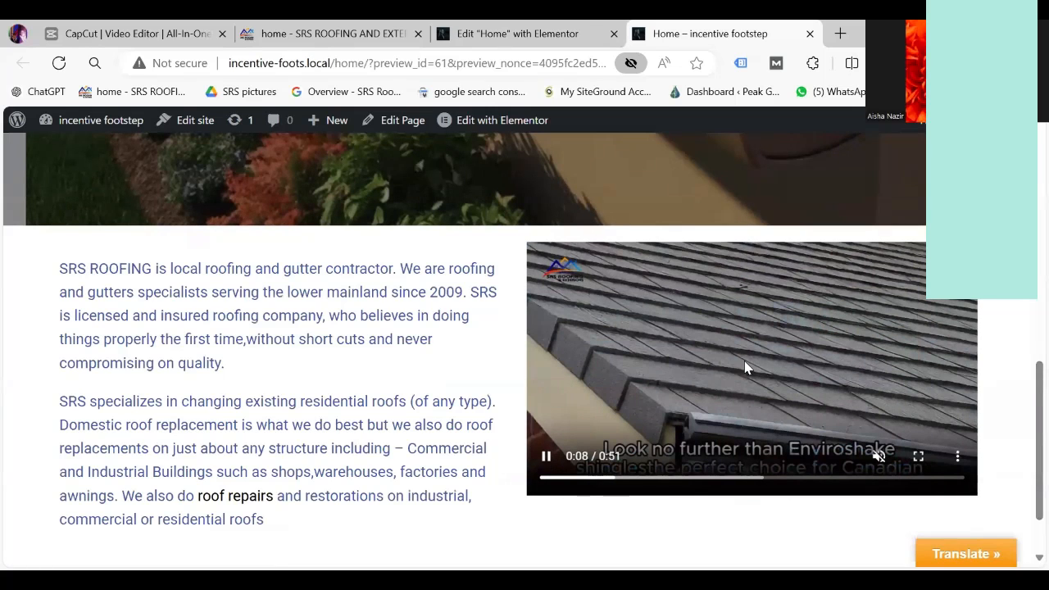